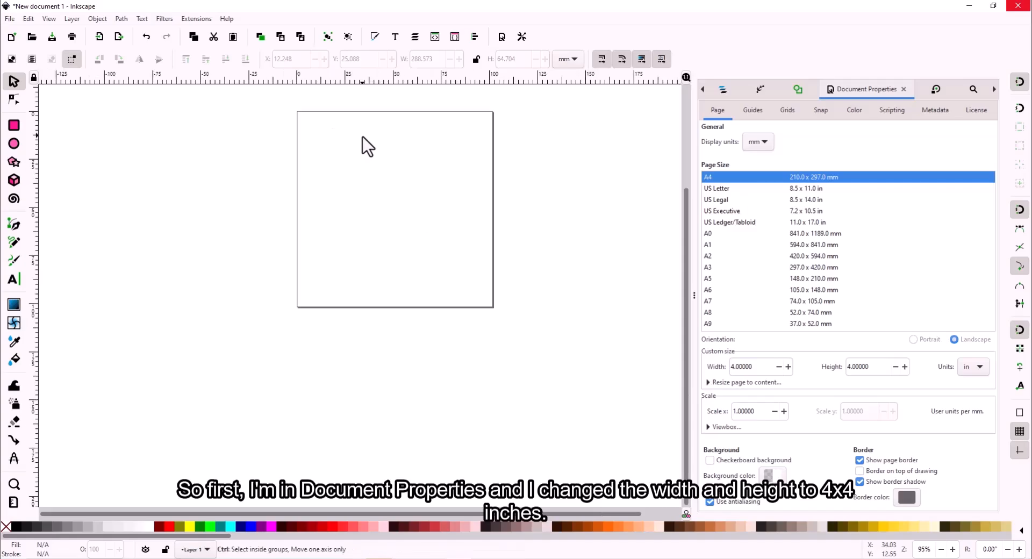
- Paste the BLACKPINK logo image and shrink it to roughly a quarter of its size
key(ctrl+v)
scroll(490, 143, down, 4)
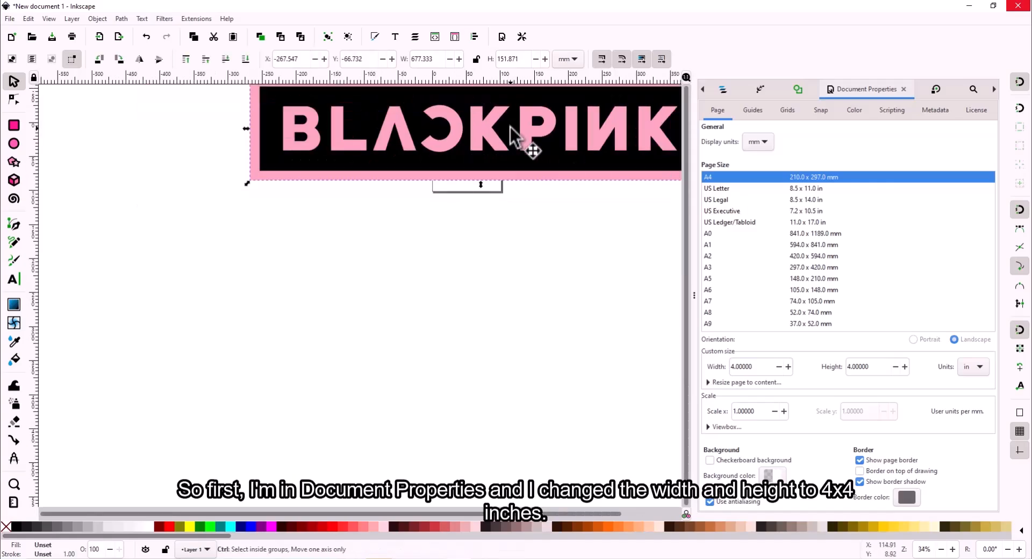
click(570, 327)
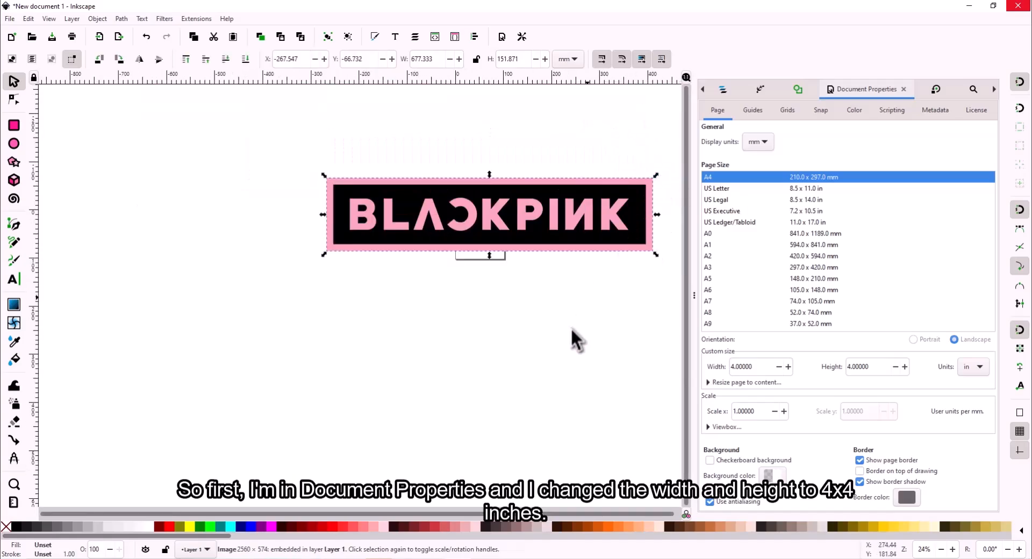
click(627, 203)
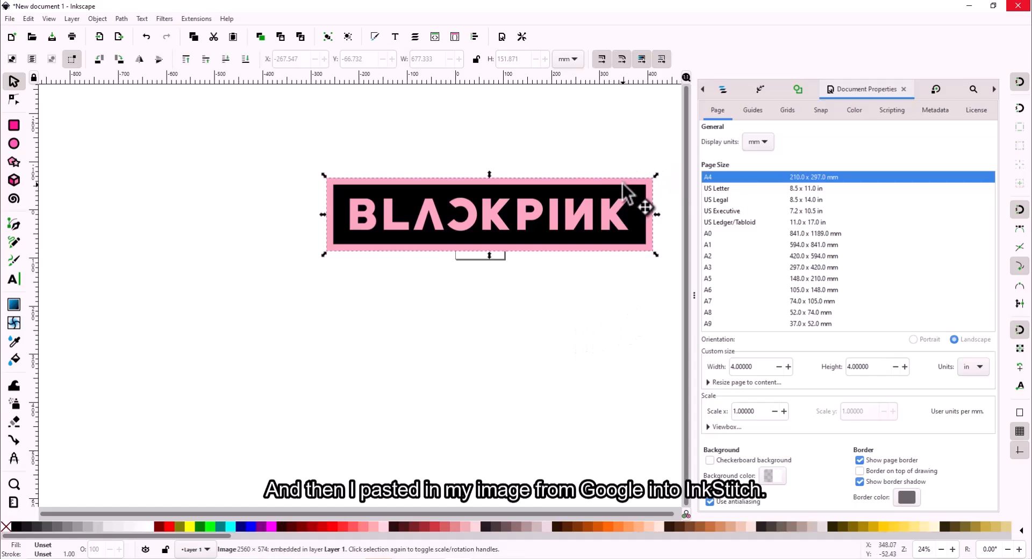
drag(656, 176, 437, 246)
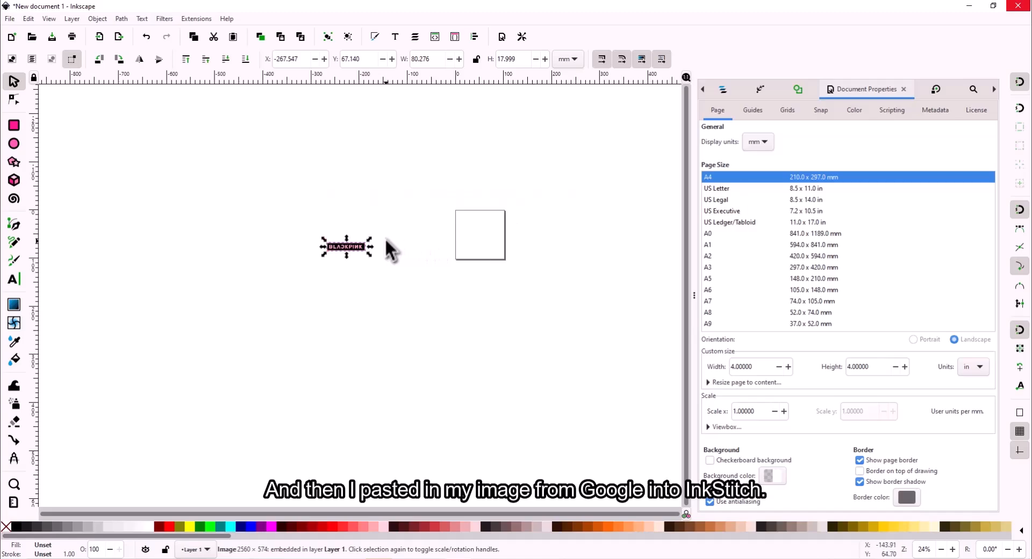
- Move the logo to the top of the page and resize it to about 90.8 × 20.4 mm
scroll(456, 240, up, 4)
drag(71, 309, 618, 208)
scroll(613, 188, up, 1)
scroll(608, 172, right, 5)
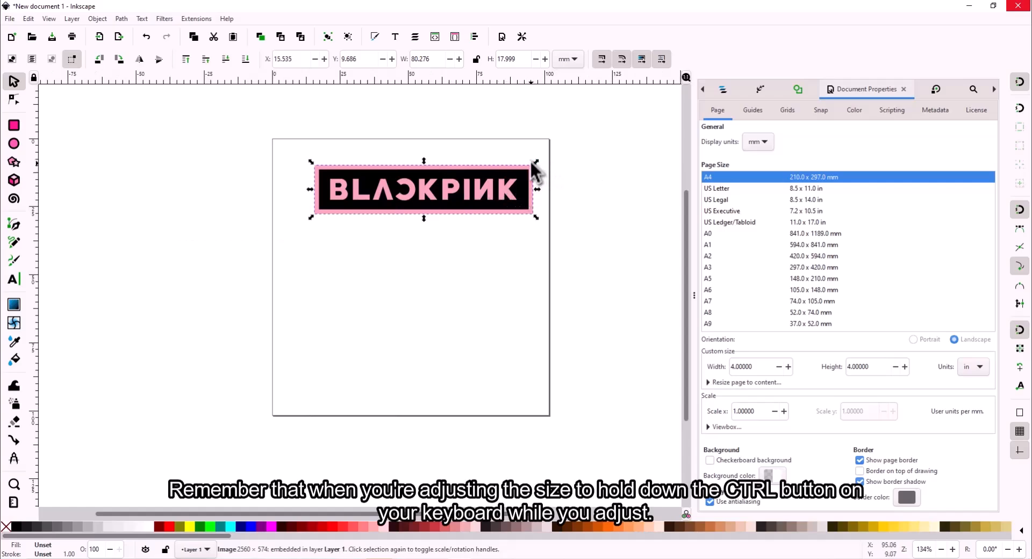
drag(535, 161, 565, 155)
drag(508, 179, 477, 177)
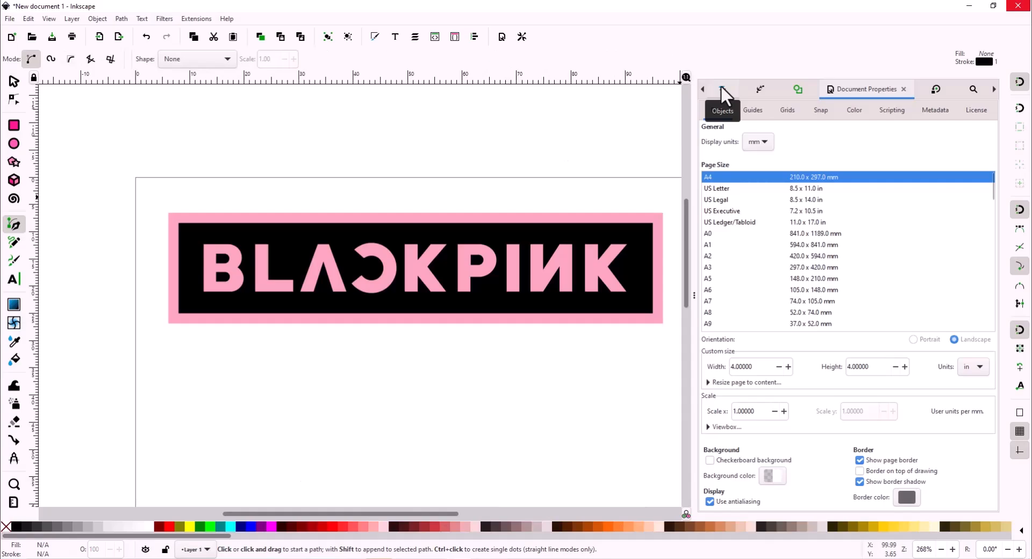
- Lock image942 in the Objects panel and lower its opacity to about 31.7%
click(722, 87)
click(796, 140)
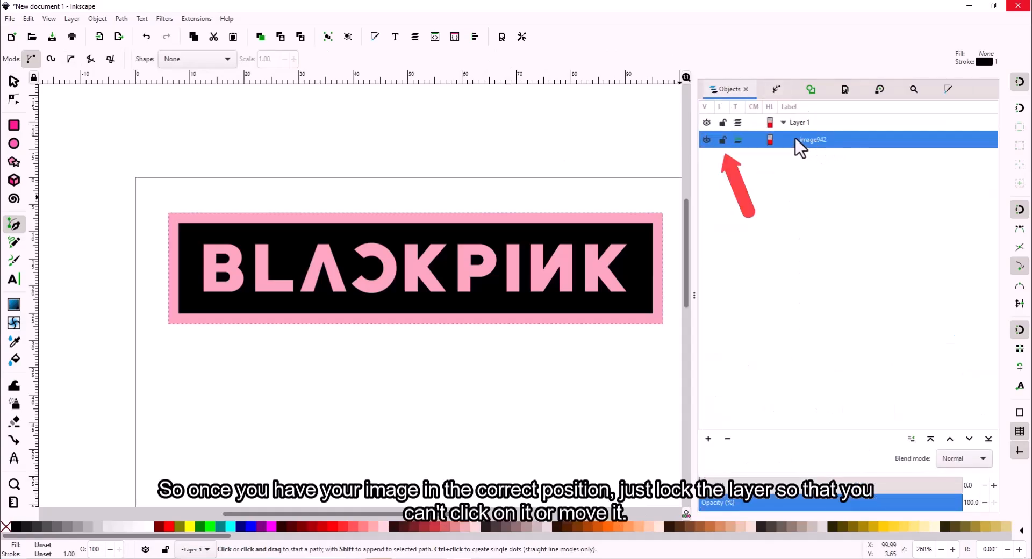
click(722, 140)
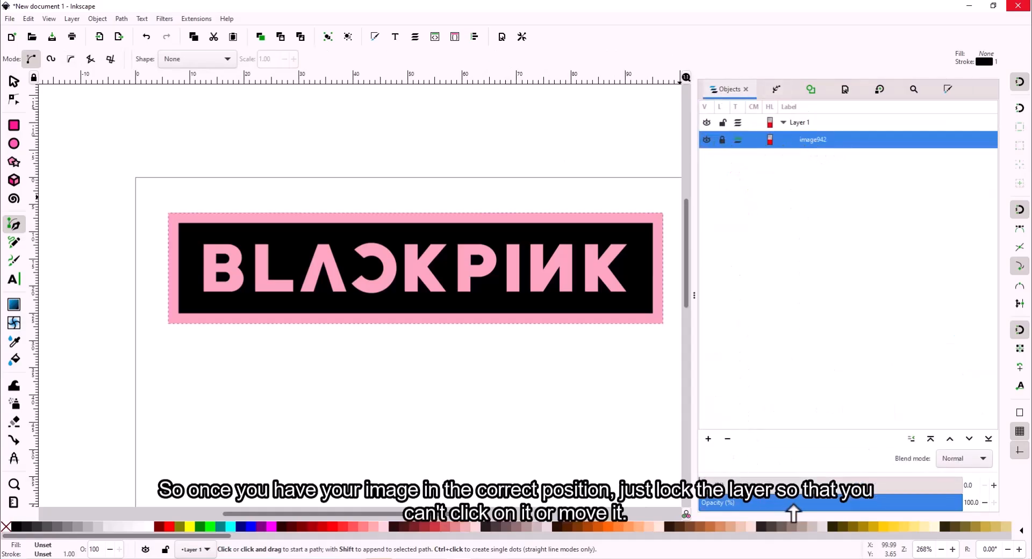
click(781, 508)
click(267, 404)
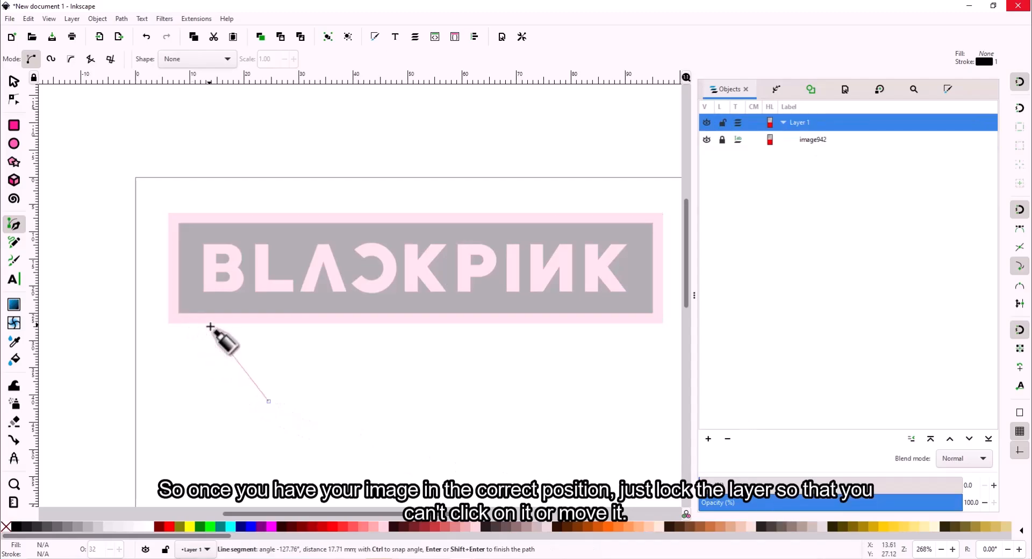
key(Escape)
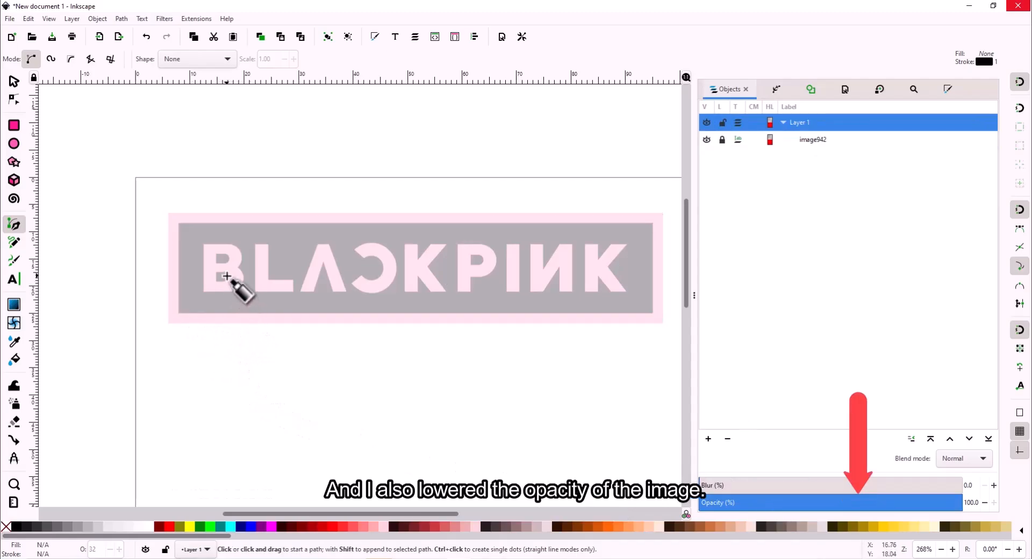
scroll(214, 274, up, 4)
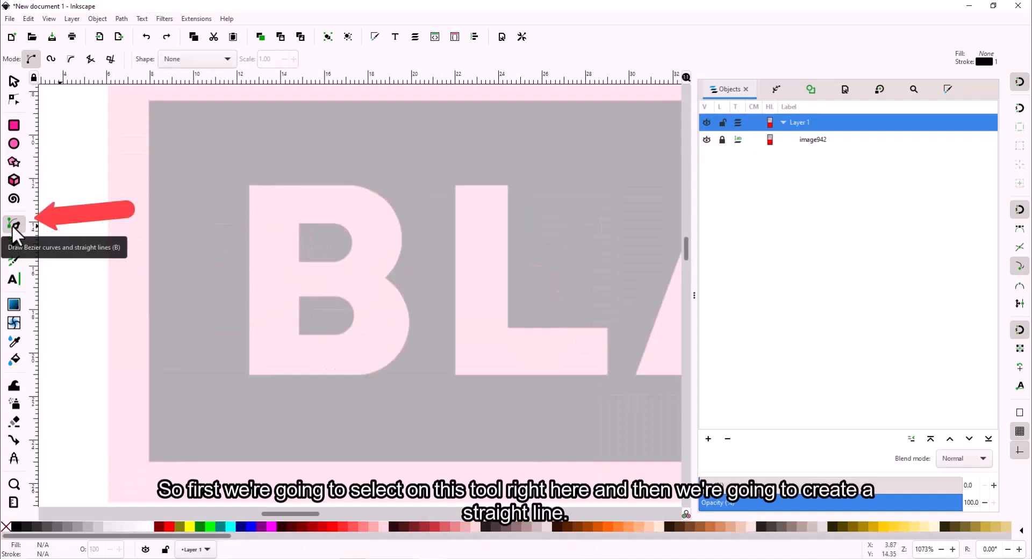
- Draw a straight vertical line up the left edge of the B's stem
click(13, 228)
click(249, 376)
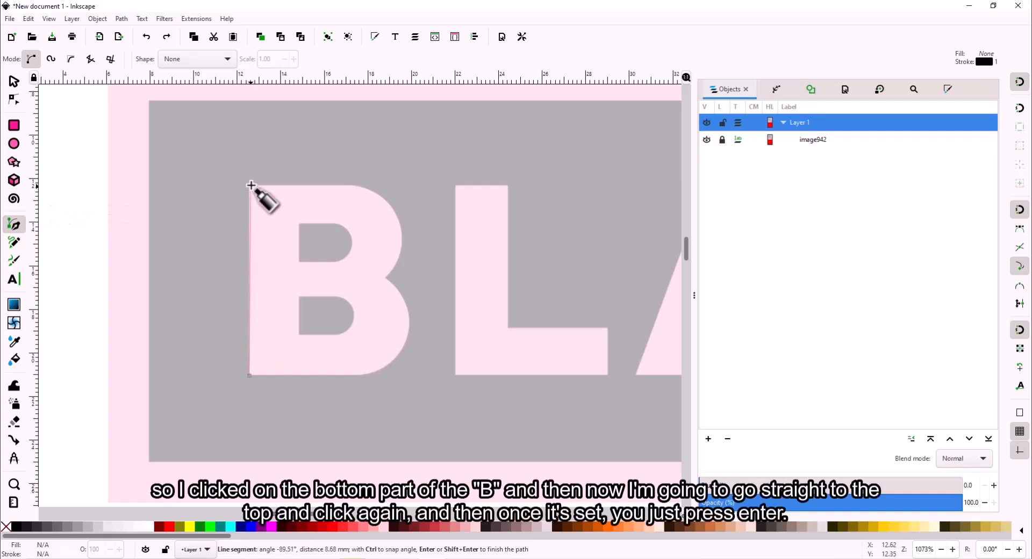
ctrl+scroll(245, 183, up, 6)
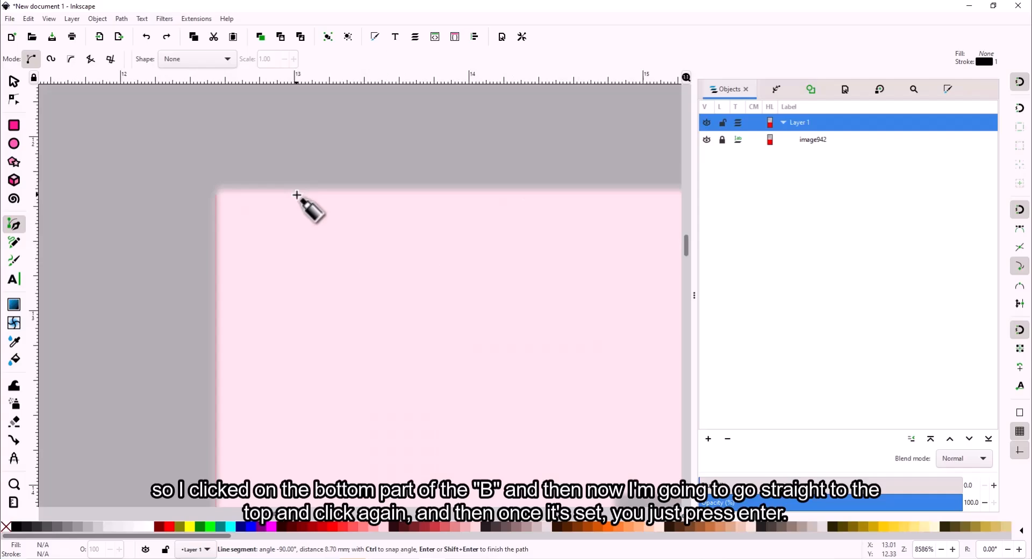
click(217, 190)
key(Return)
ctrl+scroll(438, 329, down, 4)
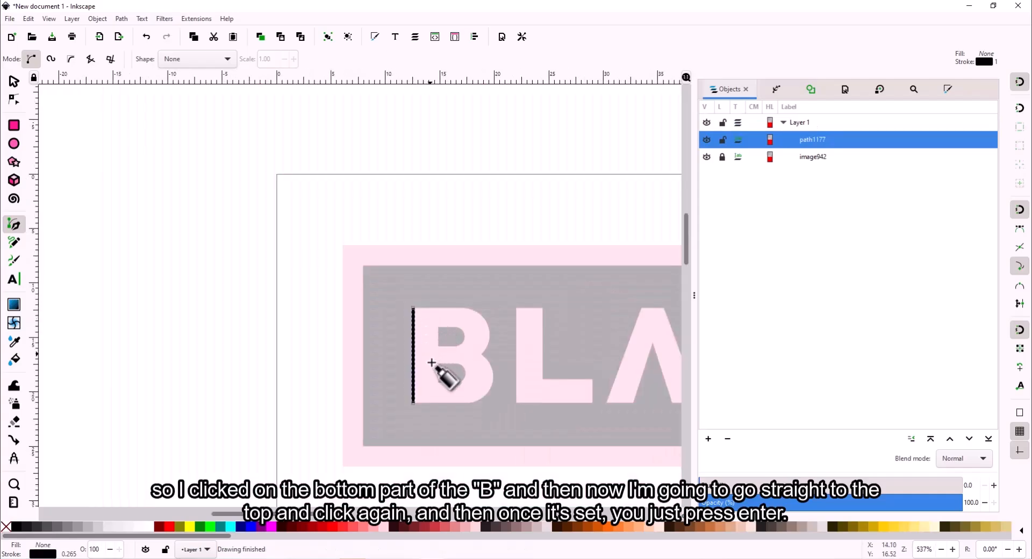
ctrl+scroll(437, 365, down, 2)
ctrl+scroll(430, 378, up, 2)
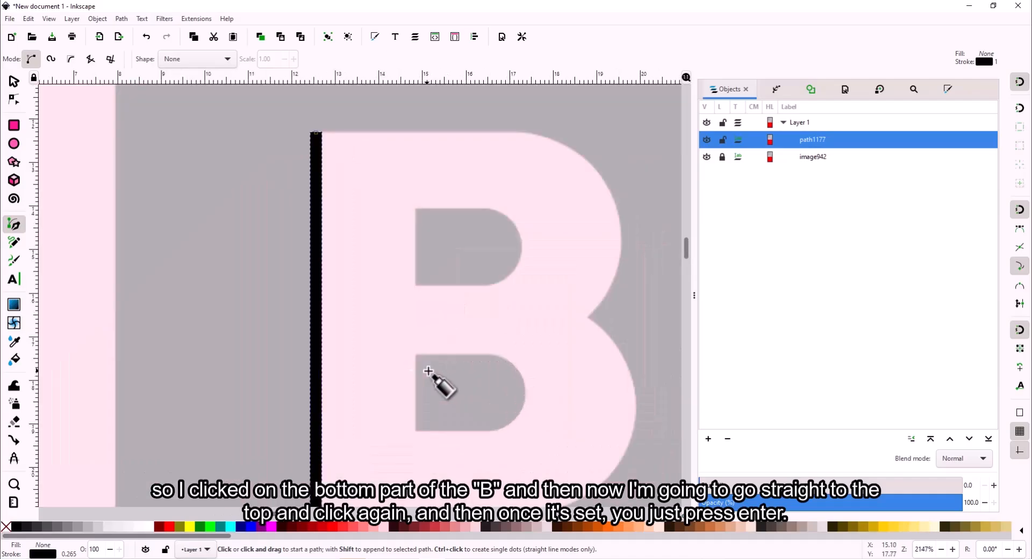
ctrl+scroll(428, 371, down, 2)
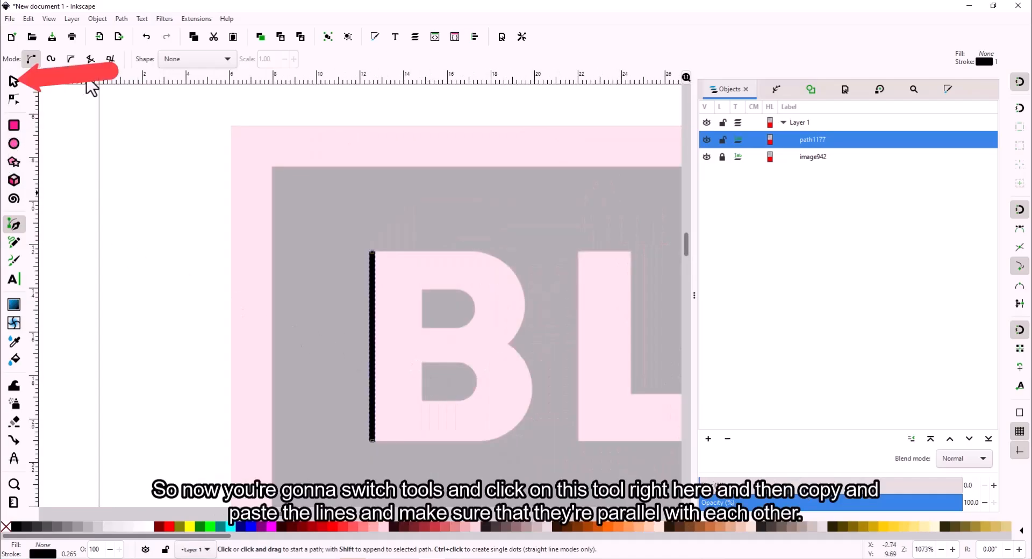
- Copy the vertical line and place the copy along the stem's right edge
click(14, 82)
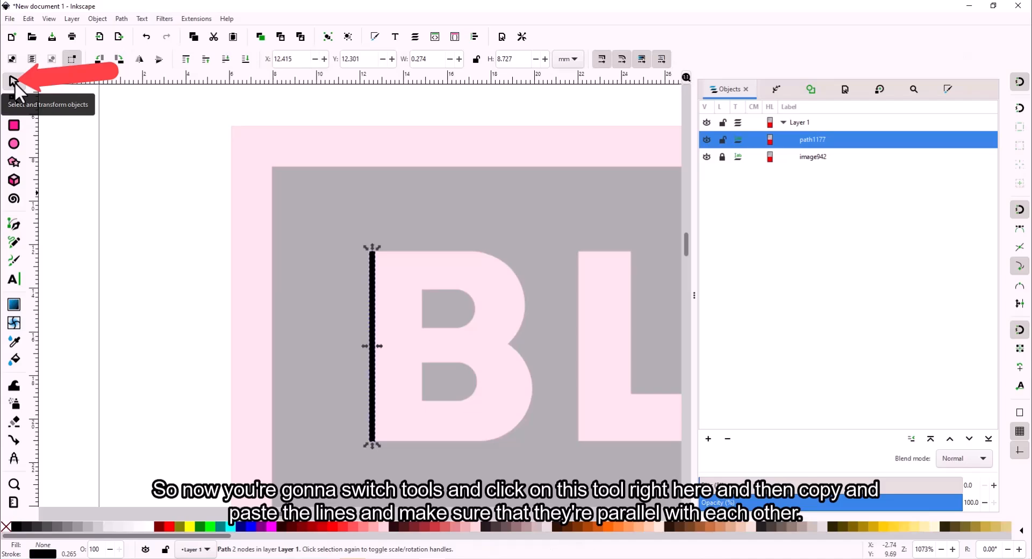
click(450, 305)
key(ctrl+v)
drag(420, 252, 418, 296)
click(14, 225)
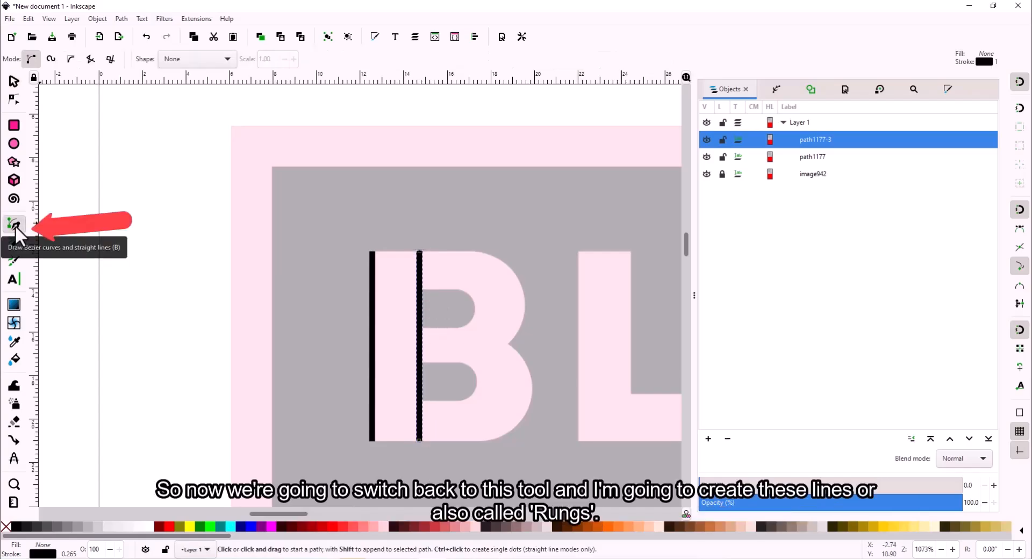
- Draw a horizontal rung across both stem lines and position copies at the top, middle and bottom
click(356, 280)
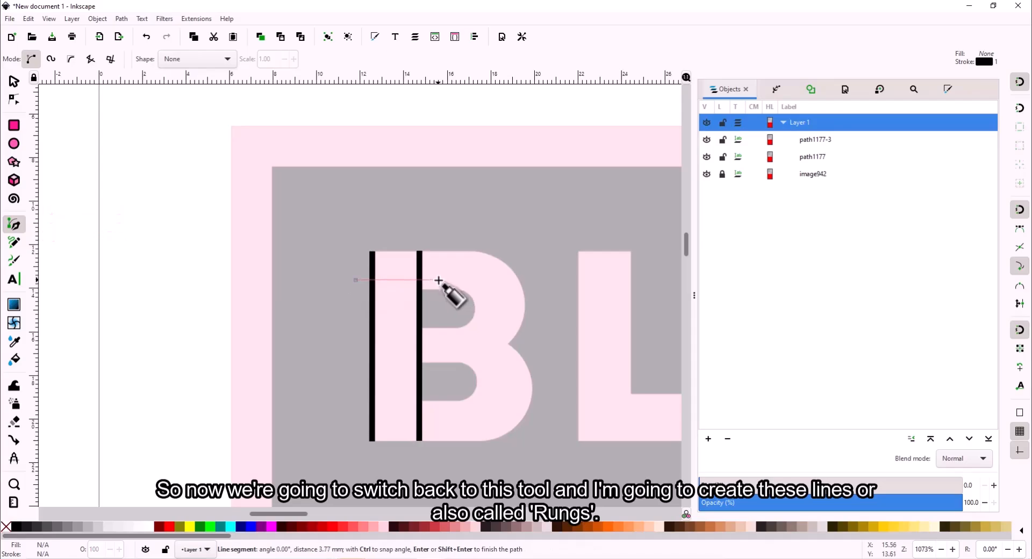
double_click(436, 280)
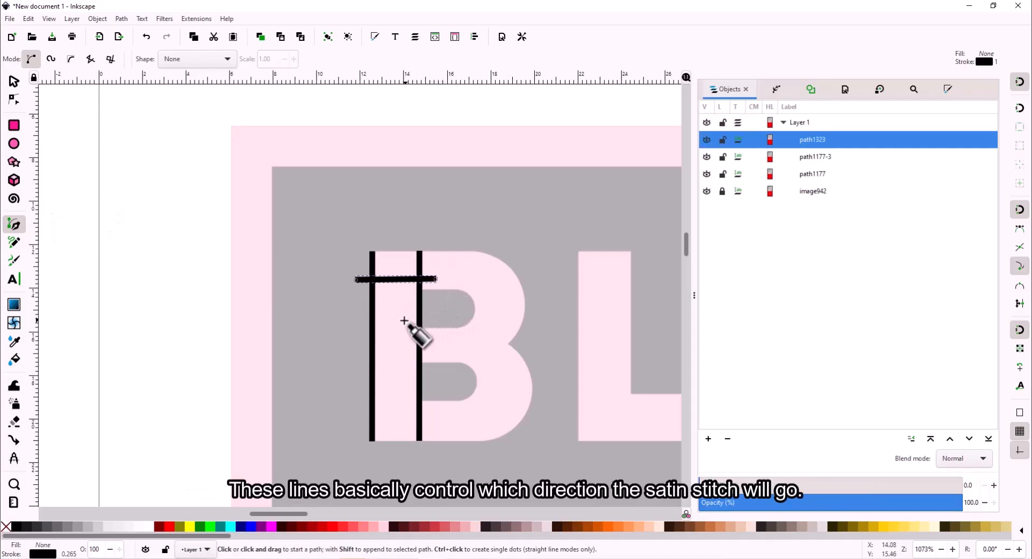
key(ctrl+v)
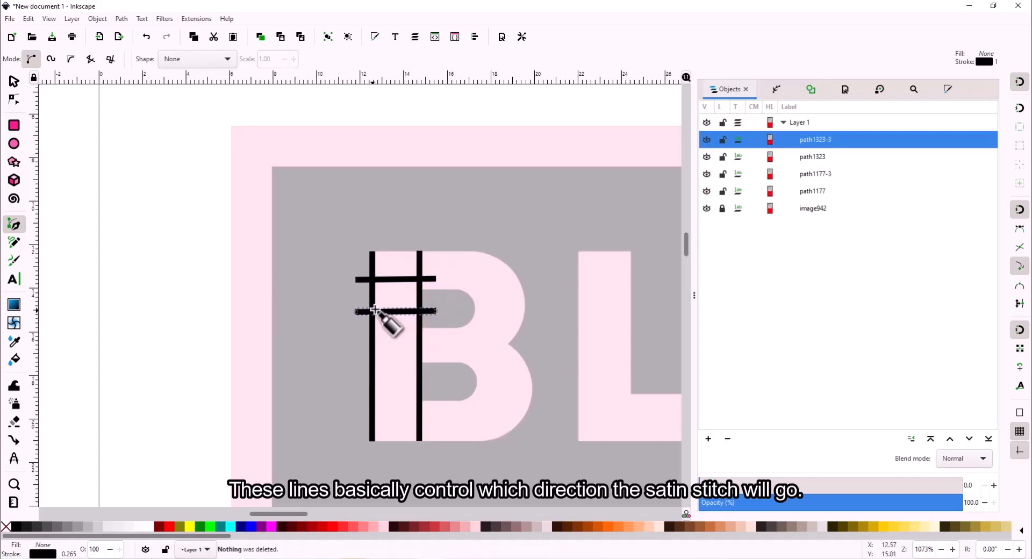
key(ctrl+d)
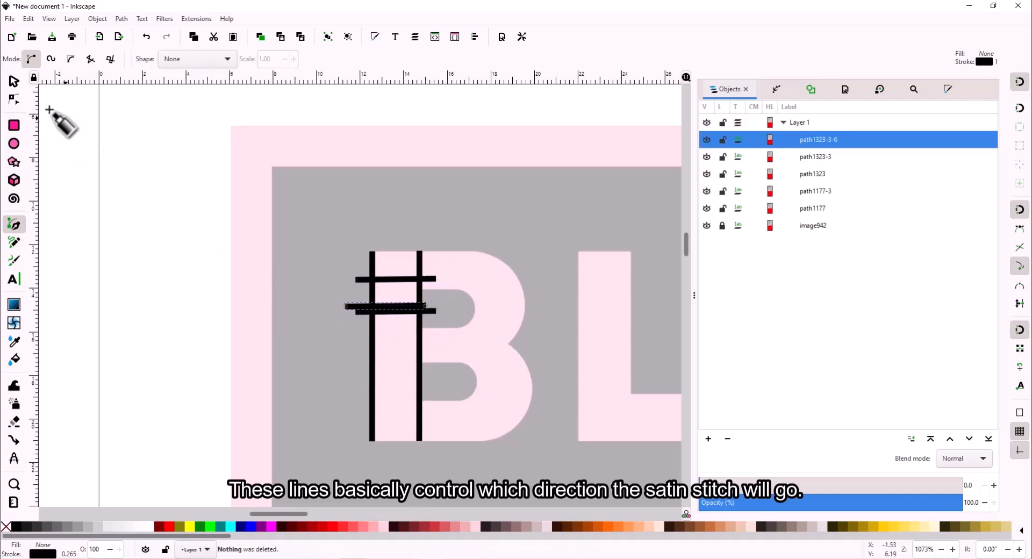
click(14, 82)
drag(384, 306, 407, 408)
drag(395, 311, 394, 351)
click(817, 141)
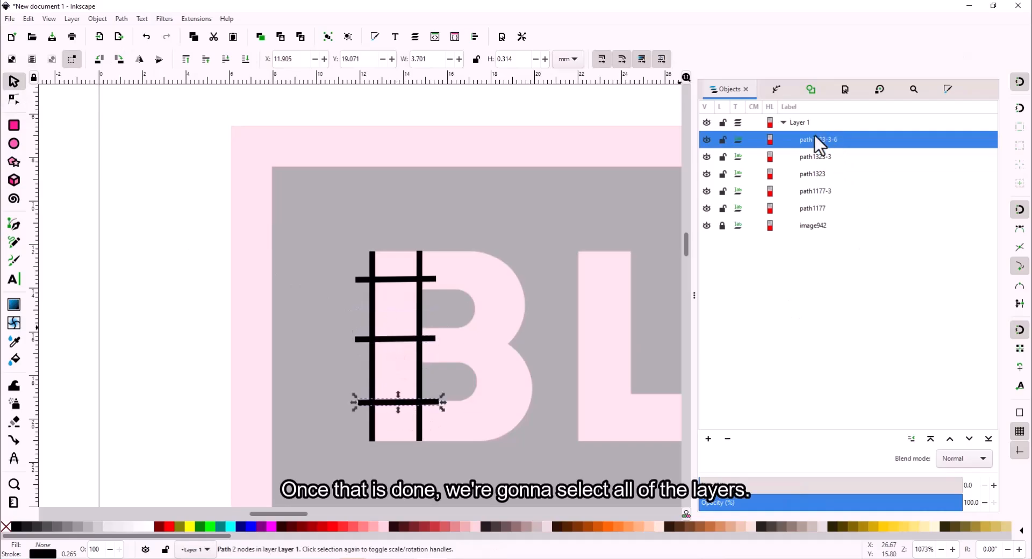
- Select all five line paths and combine them into path1323-3-6 with Path > Combine
shift+click(813, 208)
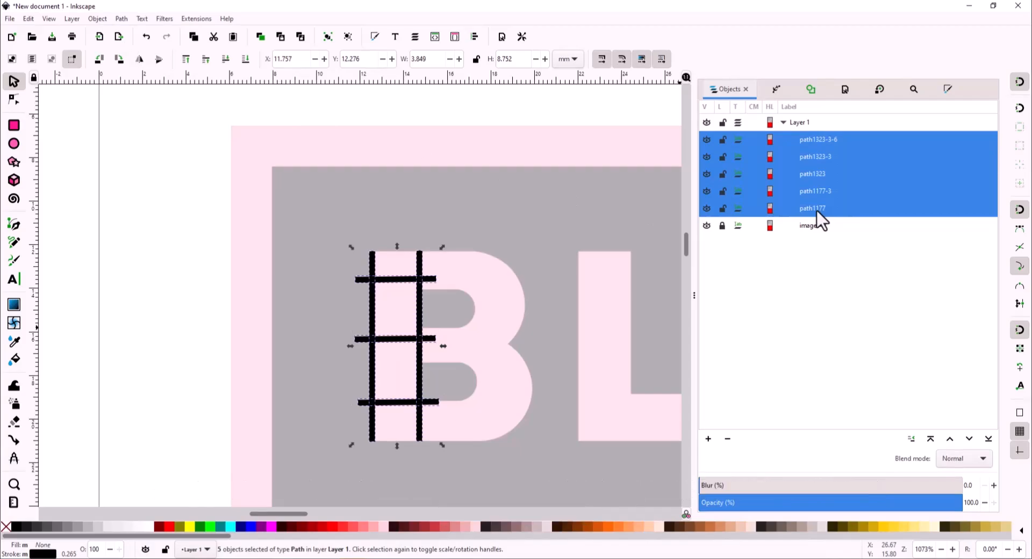
click(122, 19)
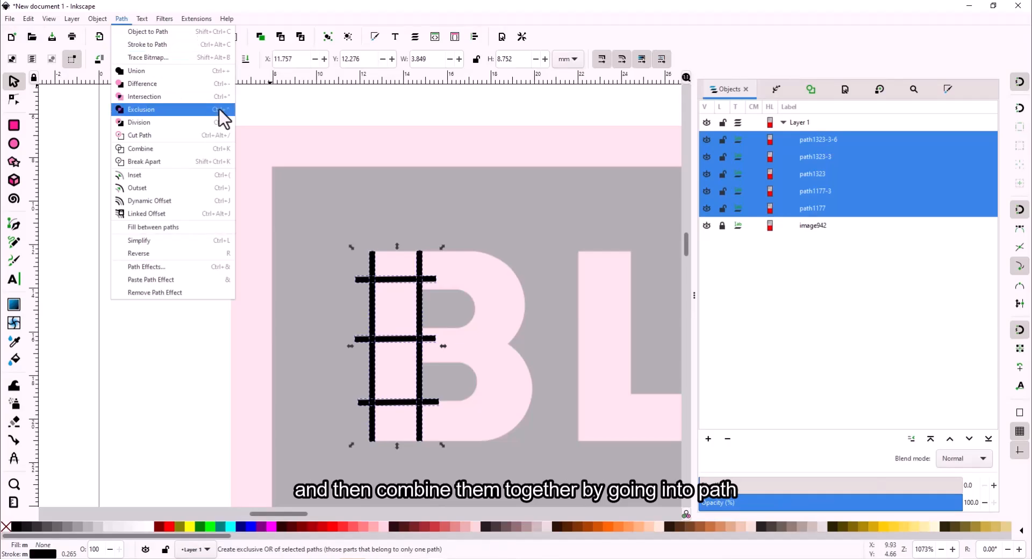
click(182, 149)
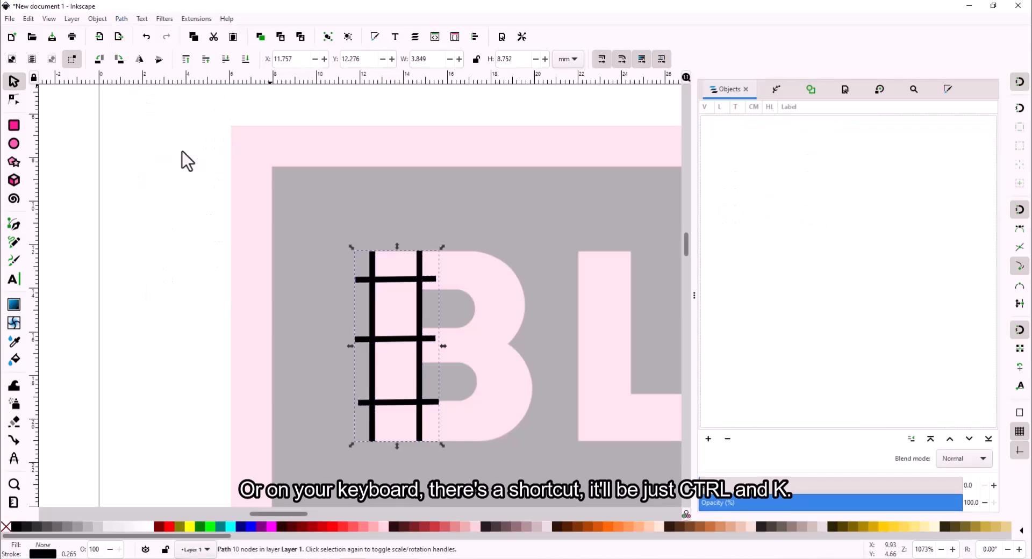
click(196, 18)
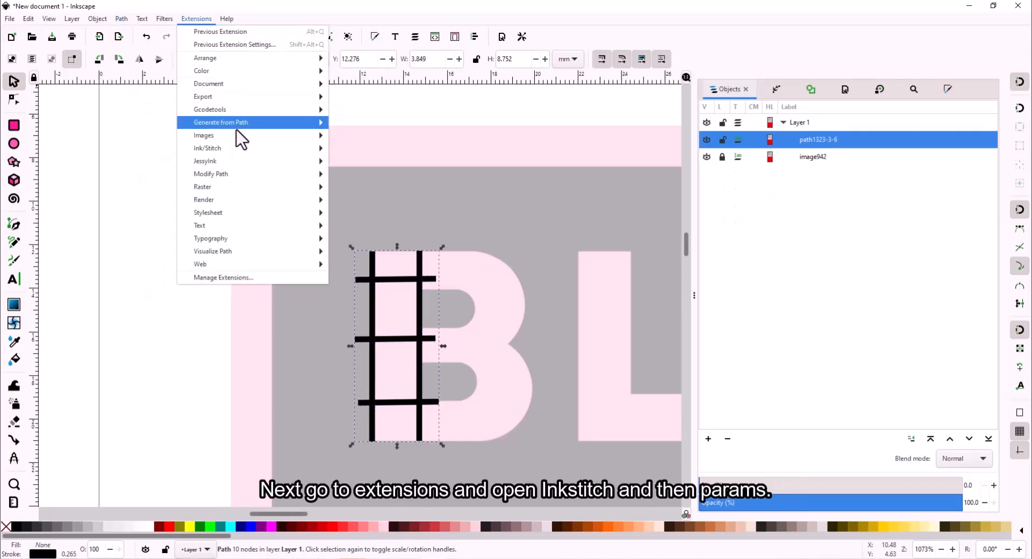
- Enable Custom satin column in the Ink/Stitch Params Satin Column tab and apply it
click(389, 221)
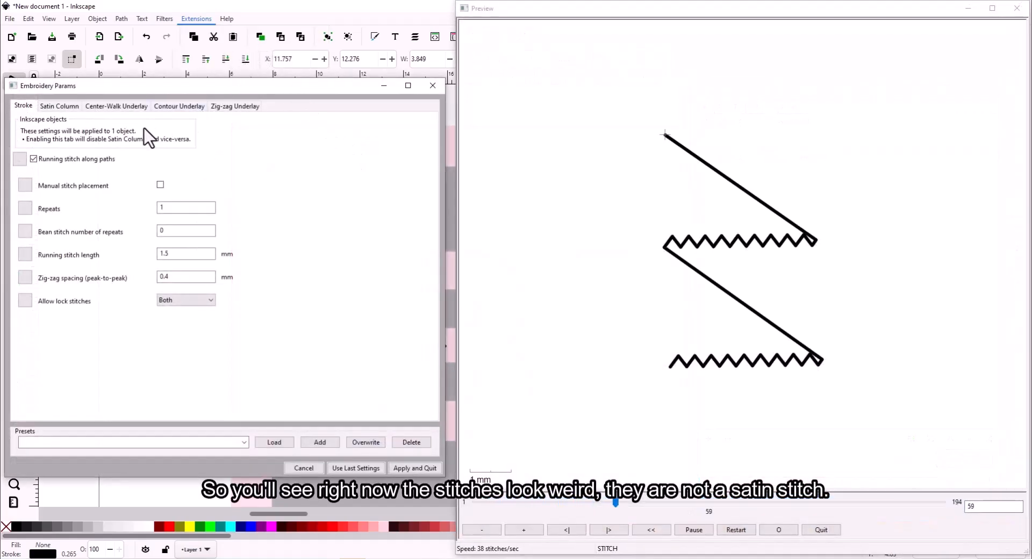
click(67, 106)
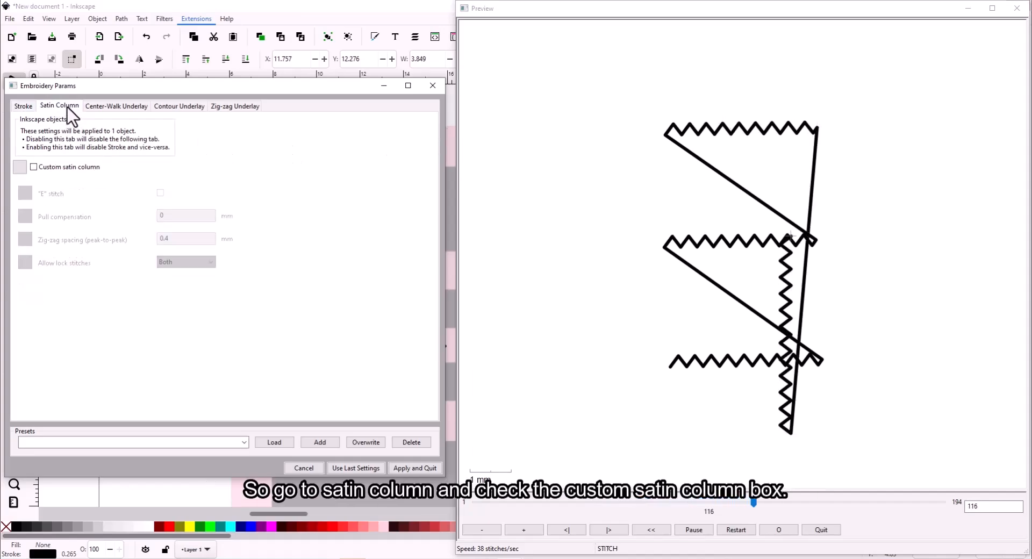
click(32, 167)
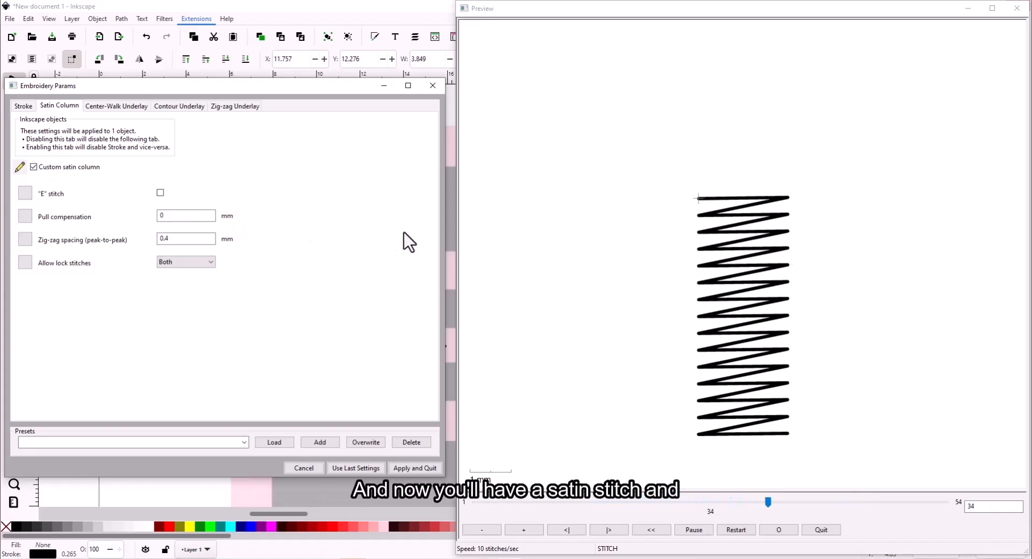
click(428, 469)
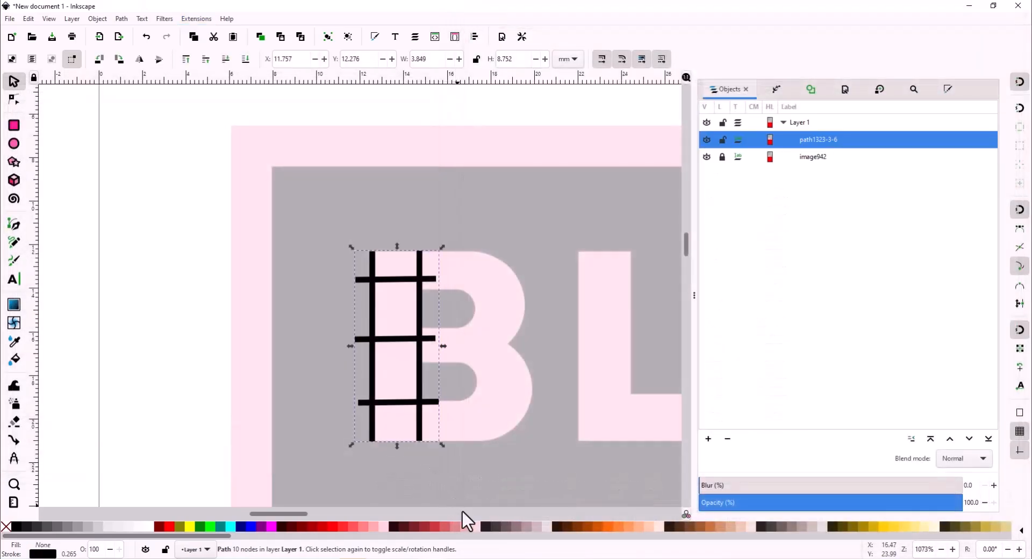
- Trace the B's upper bowl outline from the top edge around the right tip to the bottom-left
click(492, 451)
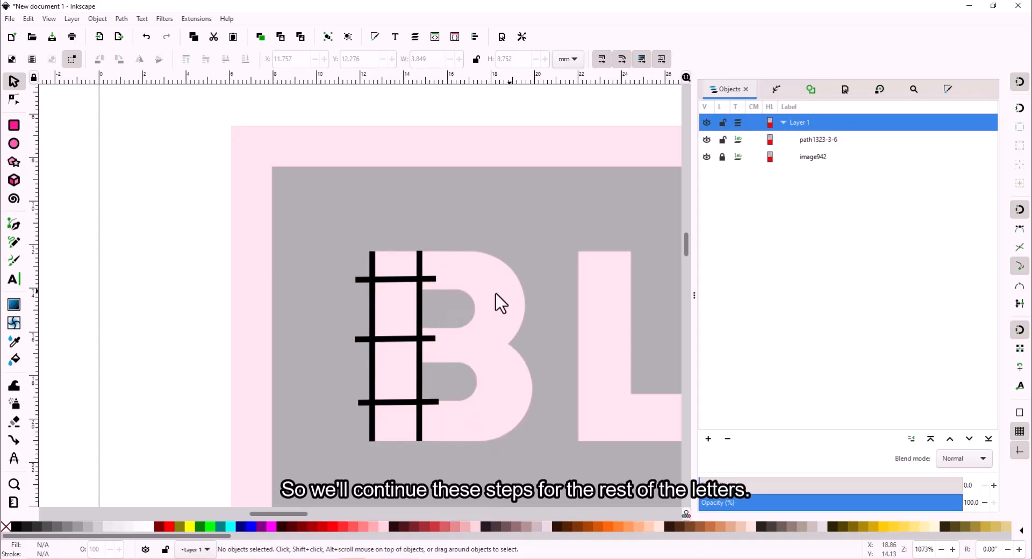
click(14, 225)
scroll(376, 240, up, 2)
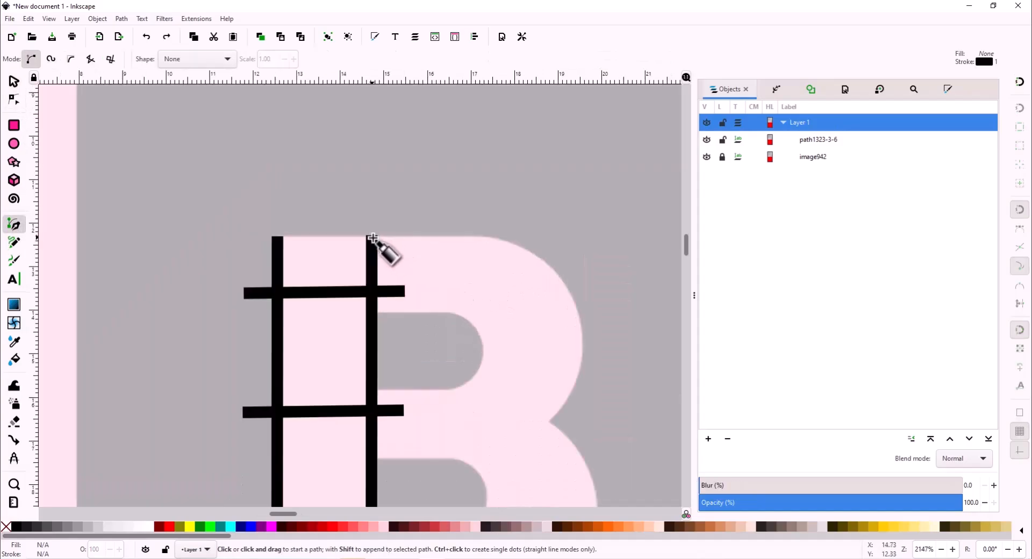
click(374, 238)
click(488, 237)
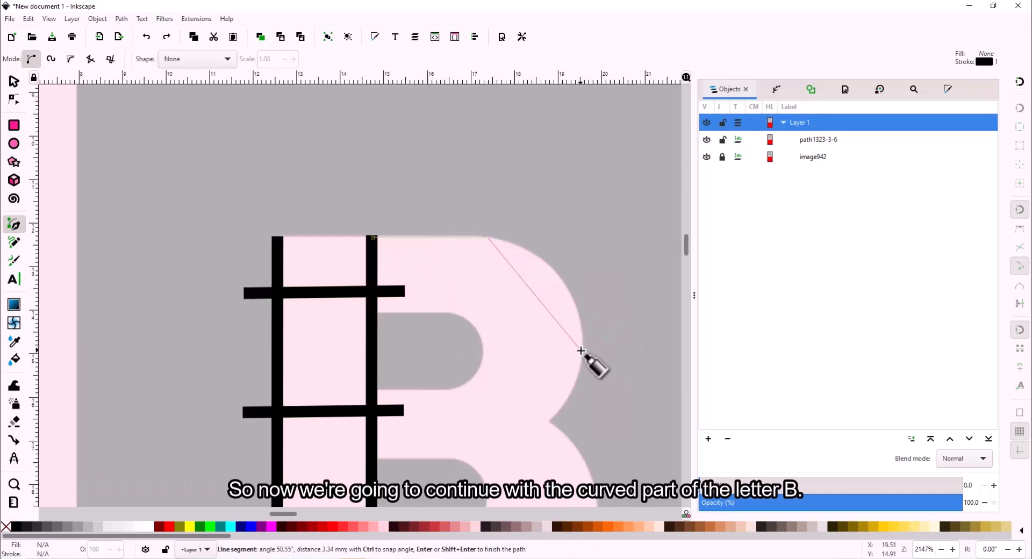
click(582, 351)
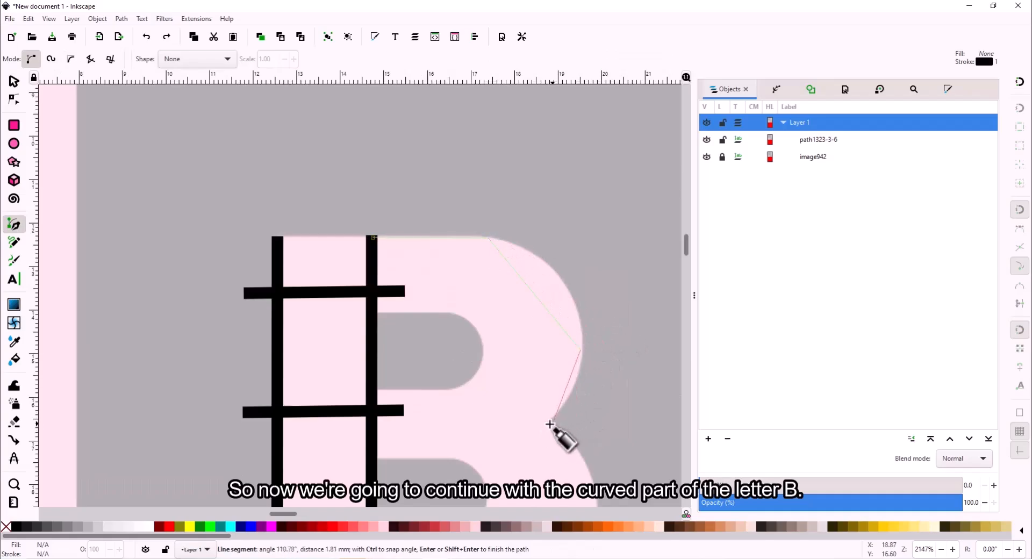
click(538, 434)
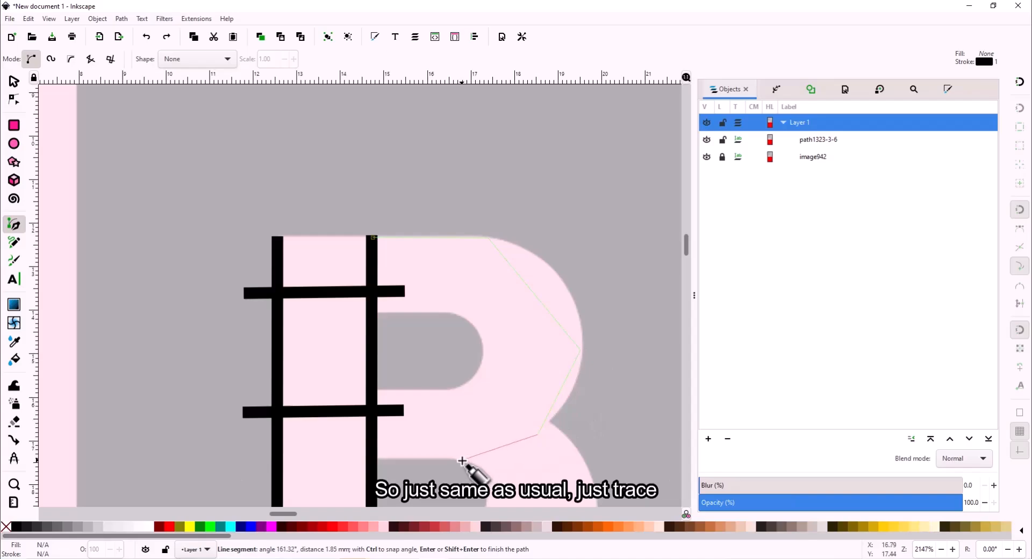
click(462, 461)
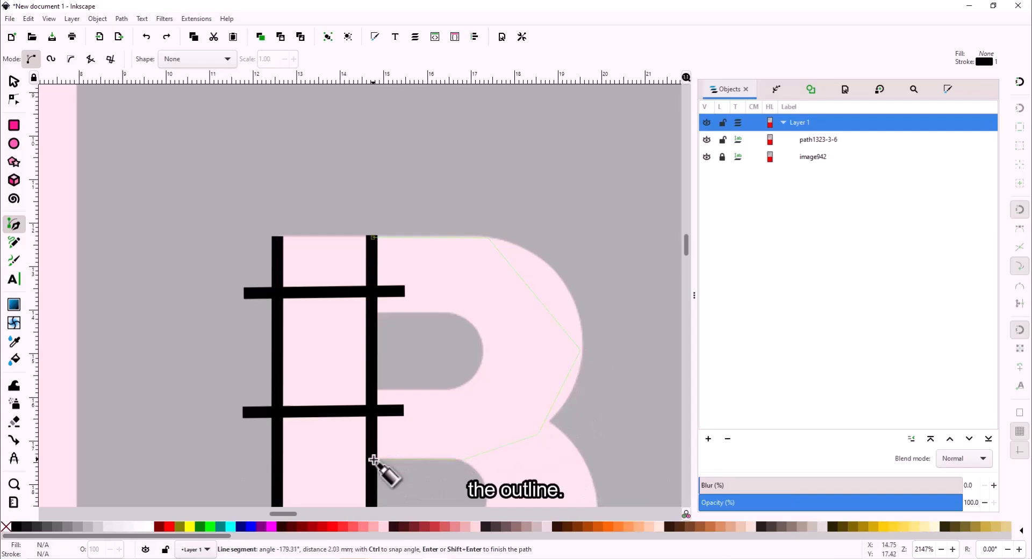
double_click(374, 460)
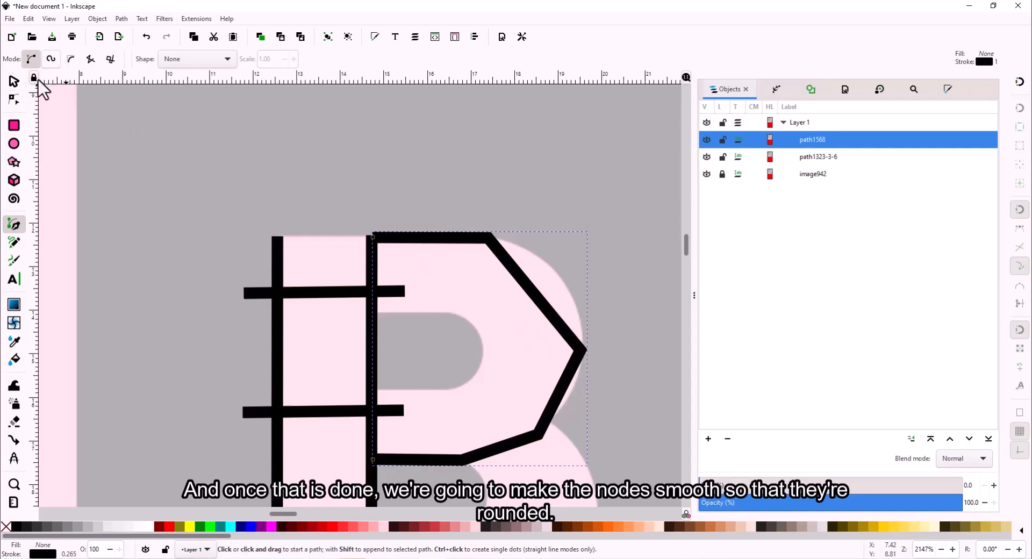
- Smooth path1568's right tip and lower-right nodes and pull the handle up to round the curve
click(14, 101)
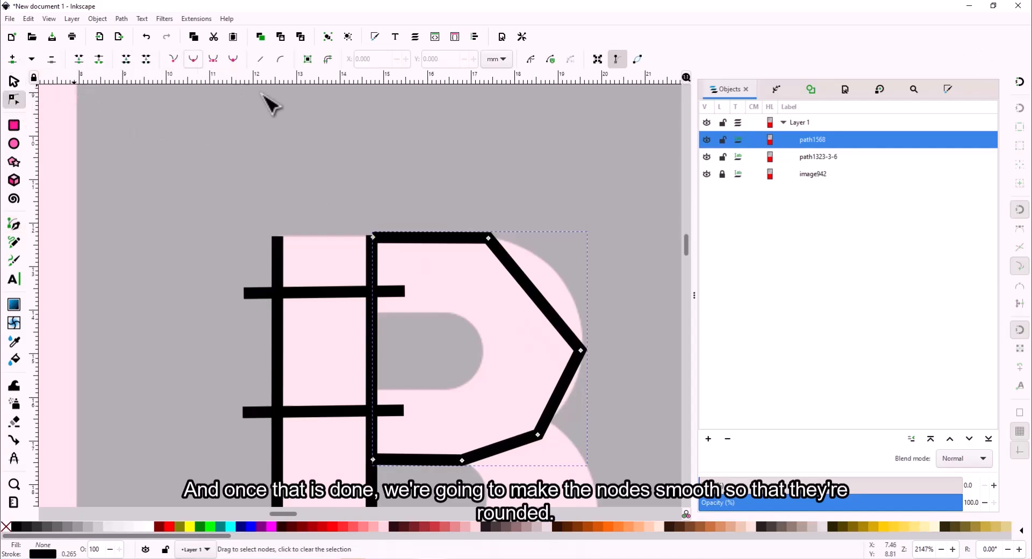
click(582, 351)
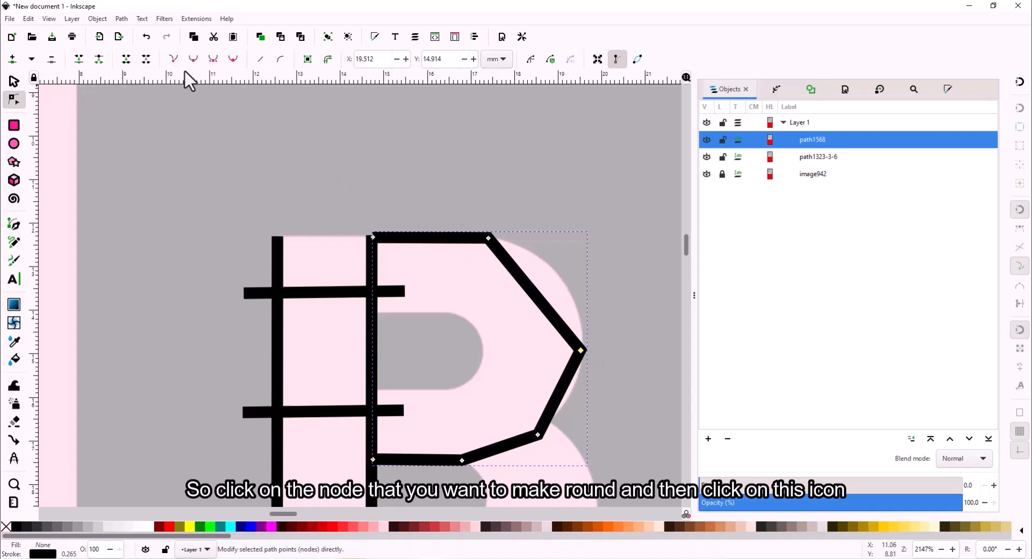
click(194, 59)
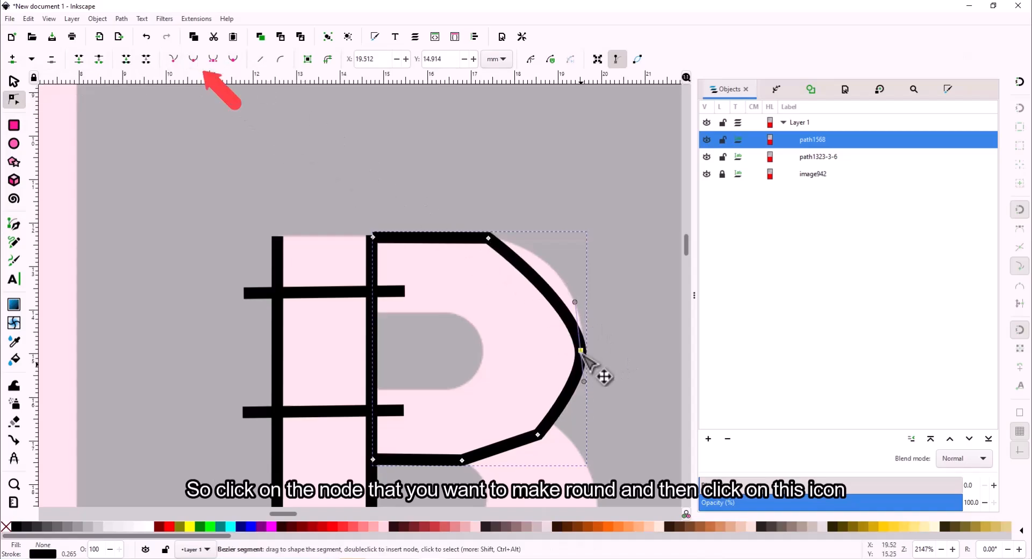
click(573, 301)
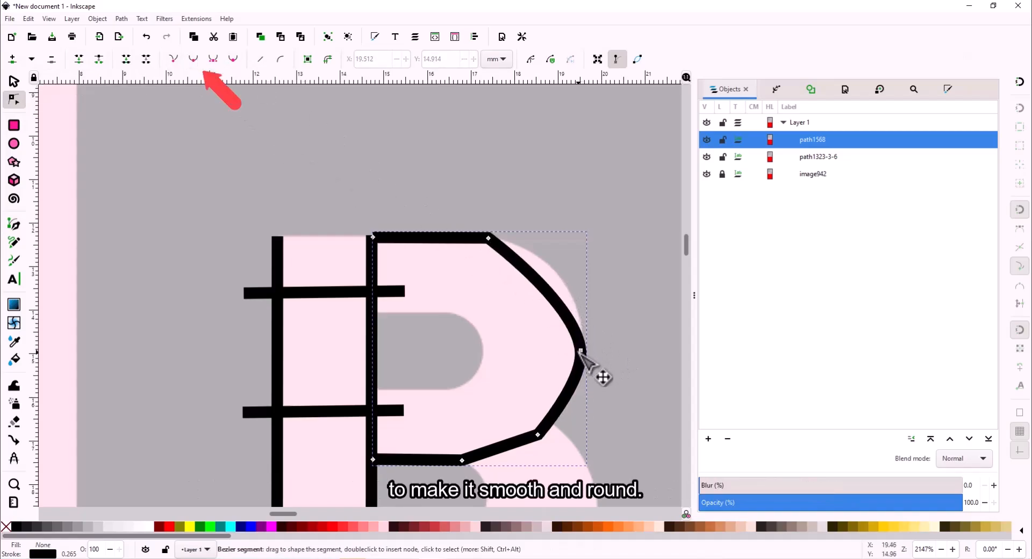
click(582, 352)
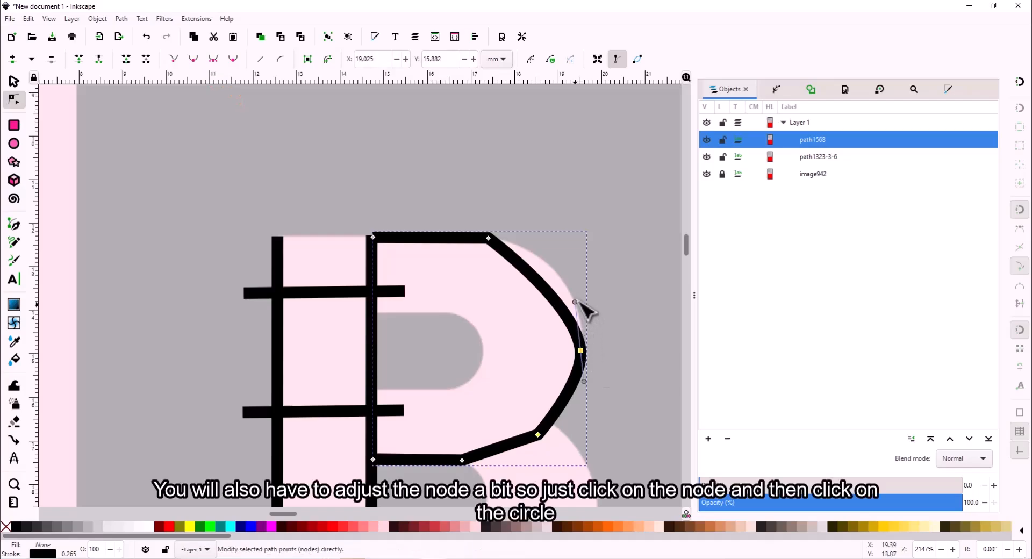
click(585, 297)
click(581, 354)
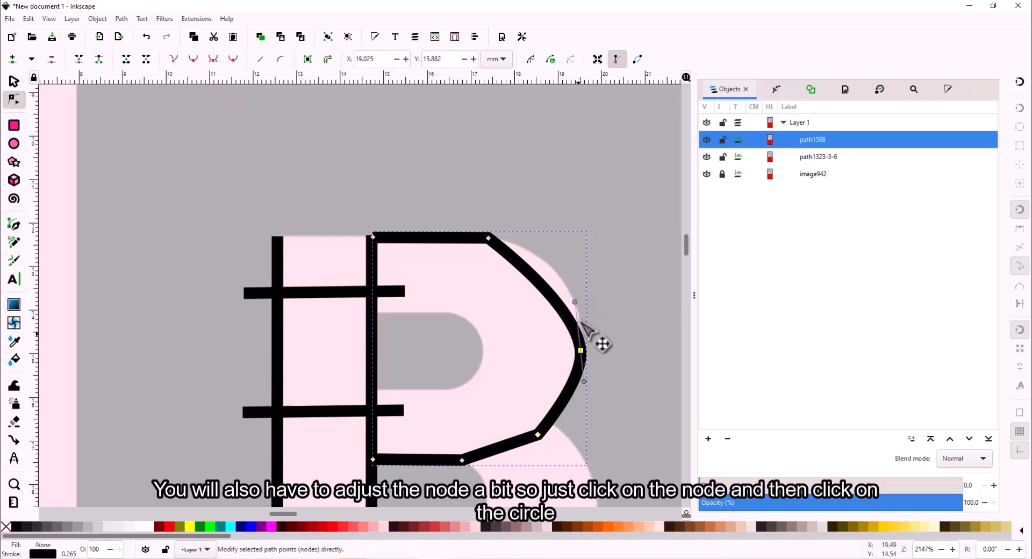
drag(575, 303, 584, 250)
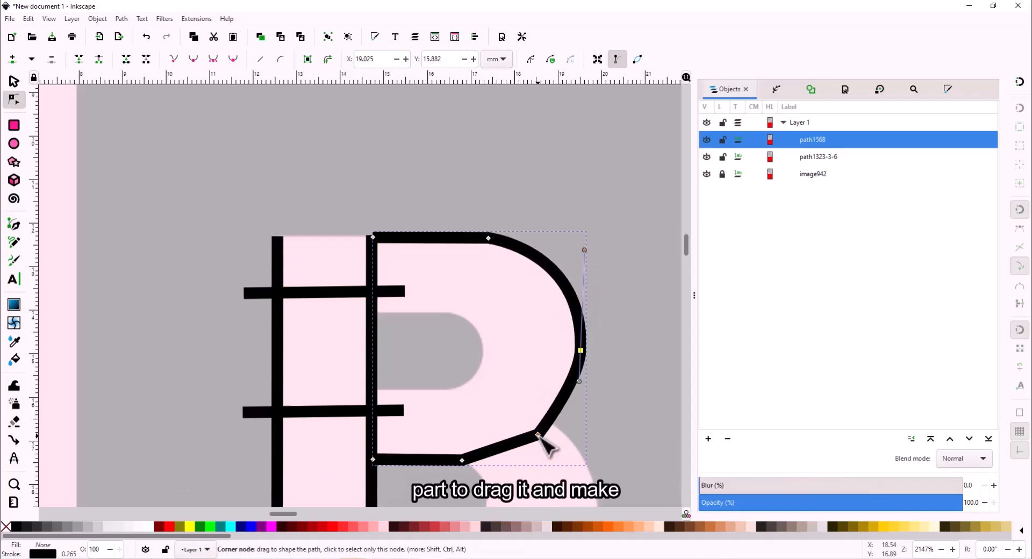
click(538, 435)
click(192, 59)
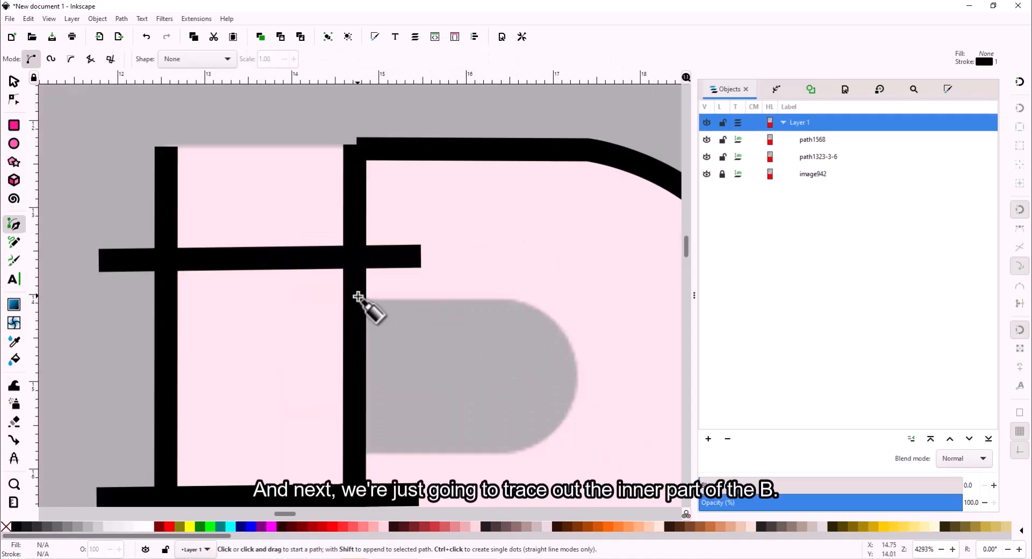
- Trace the inner counter of the B's bowl as a straight-segment path
click(361, 300)
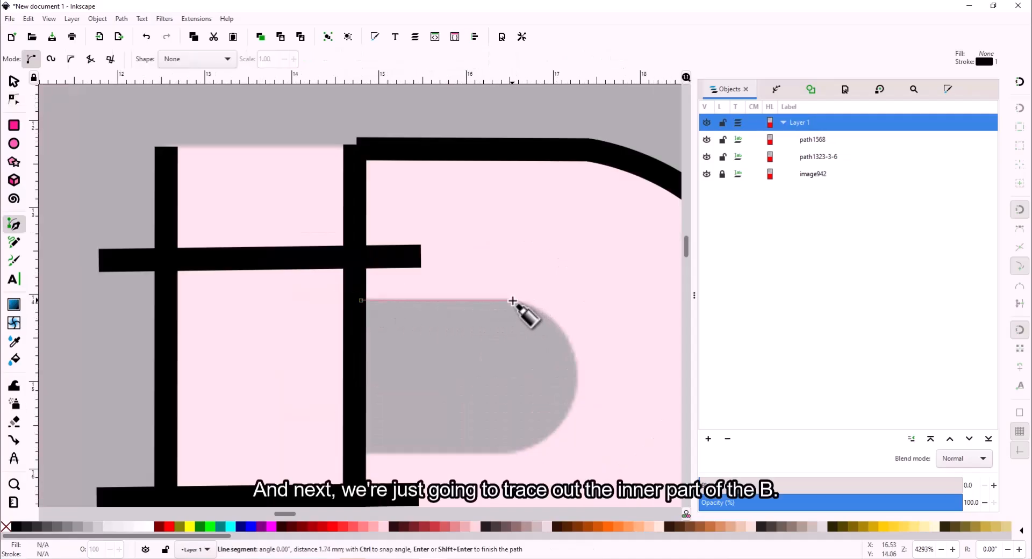
click(518, 302)
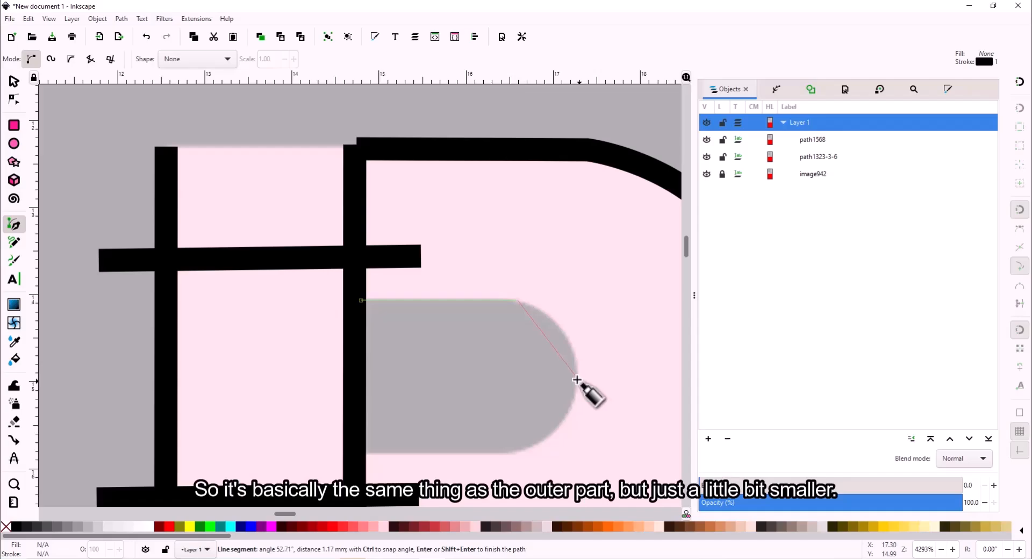
click(575, 379)
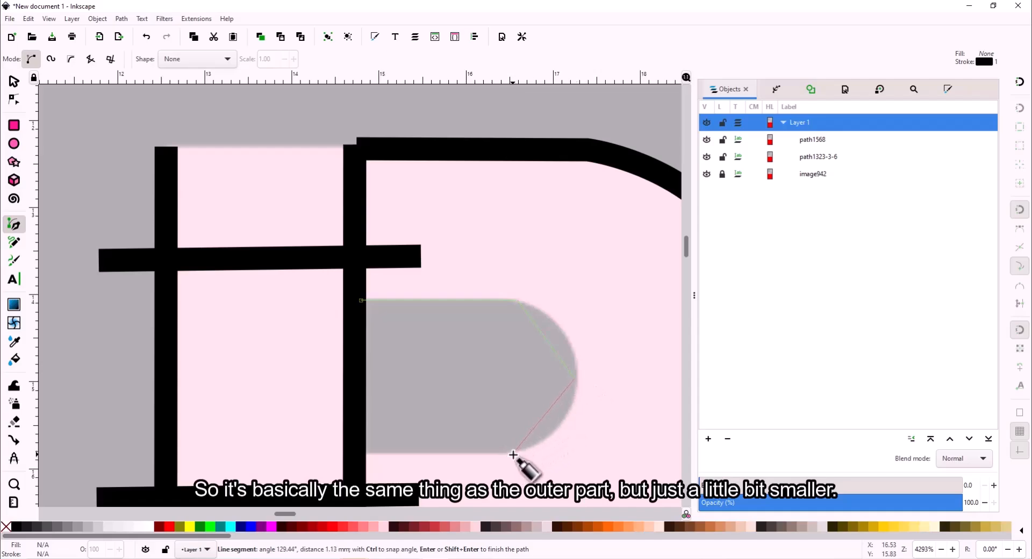
click(514, 454)
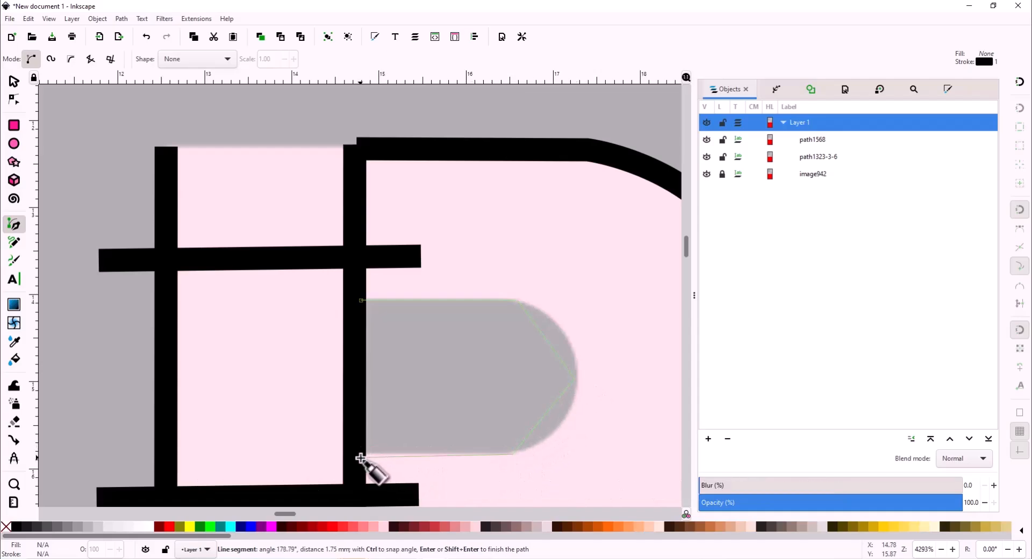
double_click(361, 458)
- Make the inner path's right tip node smooth
click(14, 100)
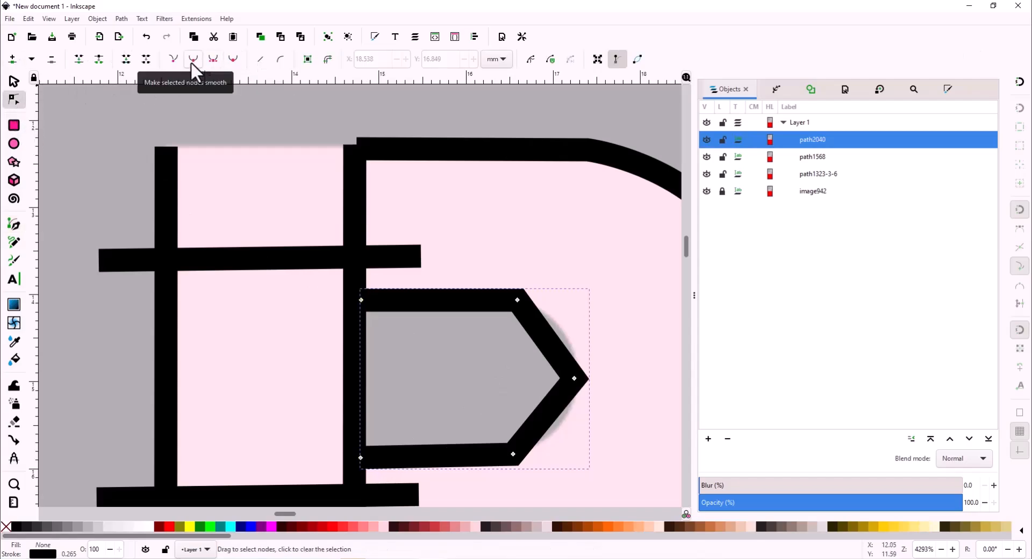
click(574, 379)
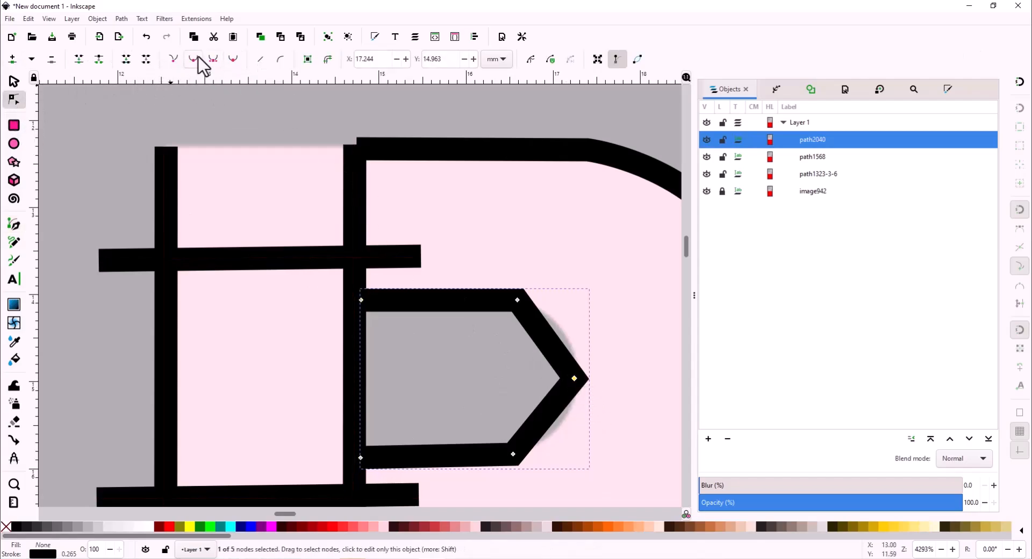
click(196, 58)
scroll(595, 339, down, 3)
click(14, 81)
click(257, 171)
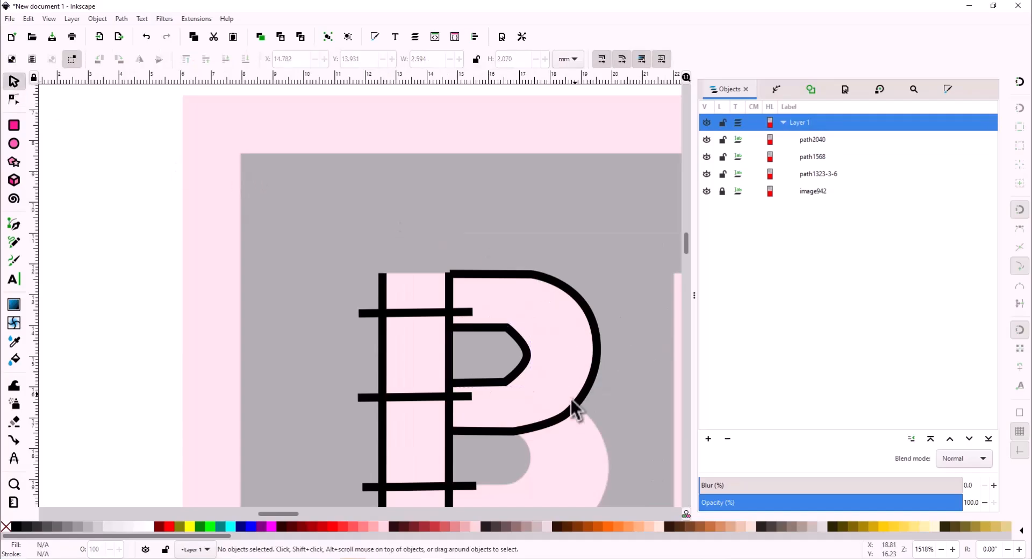
scroll(529, 379, up, 2)
- Smooth the inner path's bottom and top-right corner nodes and flatten its top curve
click(488, 396)
click(14, 100)
click(486, 394)
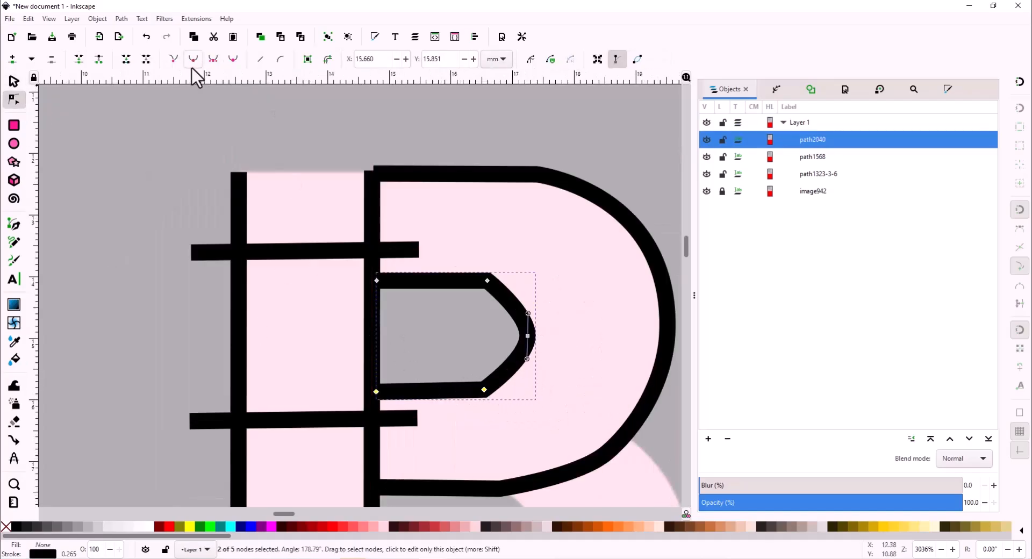
click(193, 60)
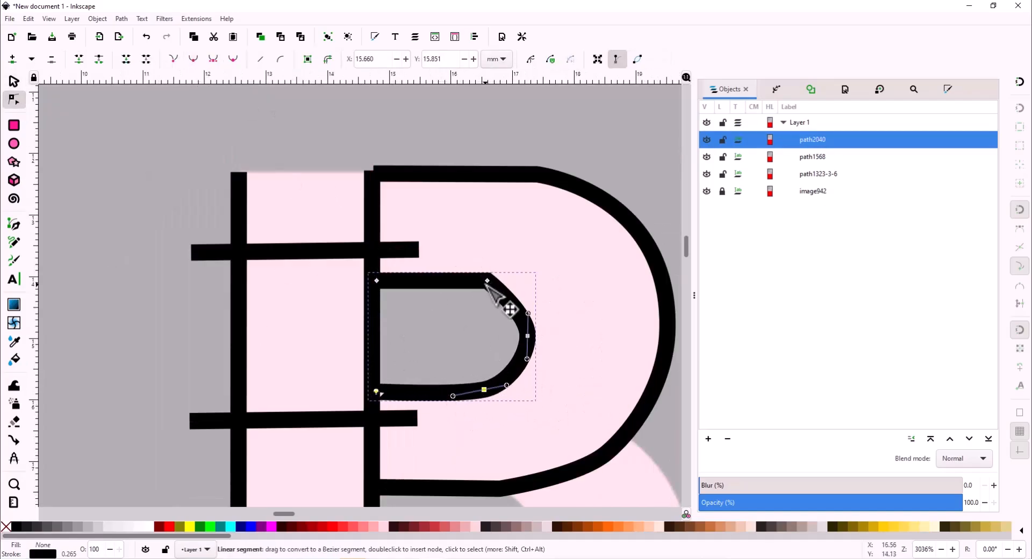
click(487, 284)
click(193, 60)
drag(453, 265, 456, 279)
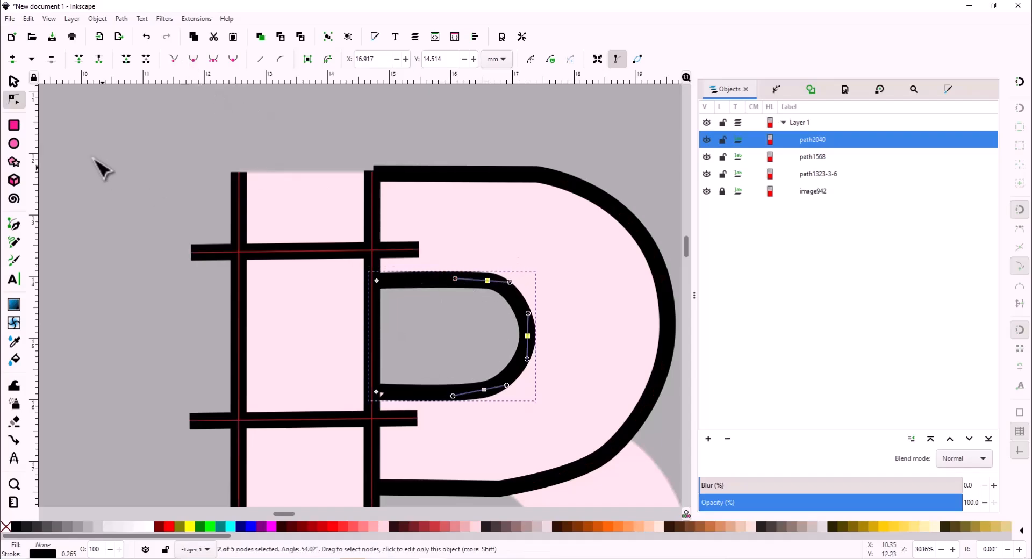
click(14, 81)
click(466, 120)
scroll(528, 175, right, 5)
- Draw a connecting rung across the bowl and combine the B's paths into one
click(15, 226)
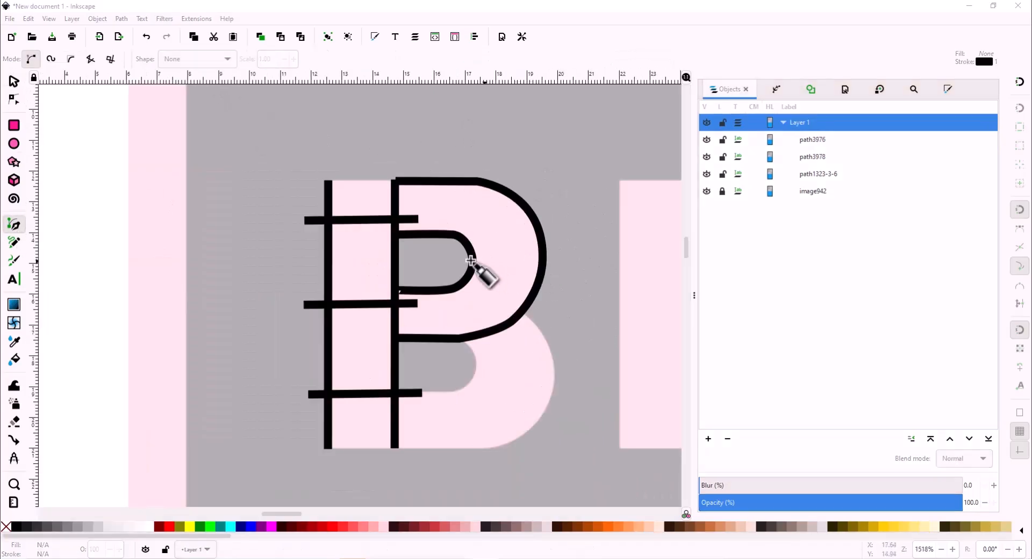
click(461, 263)
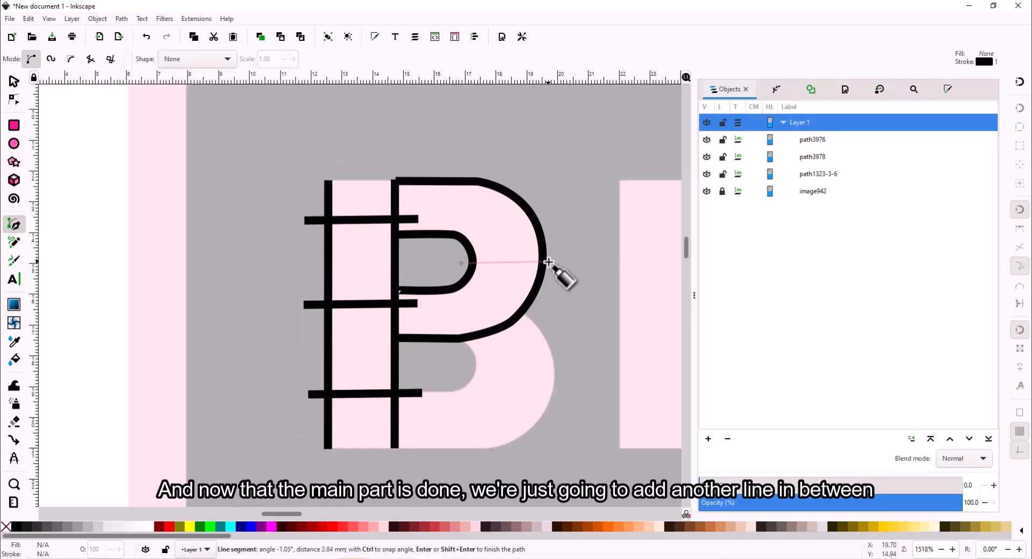
double_click(549, 262)
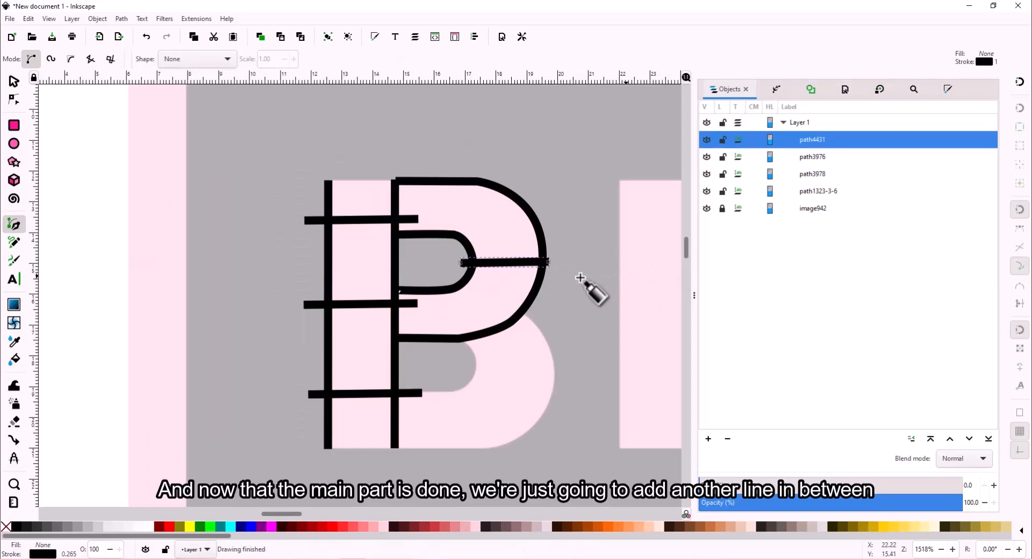
click(123, 21)
click(122, 149)
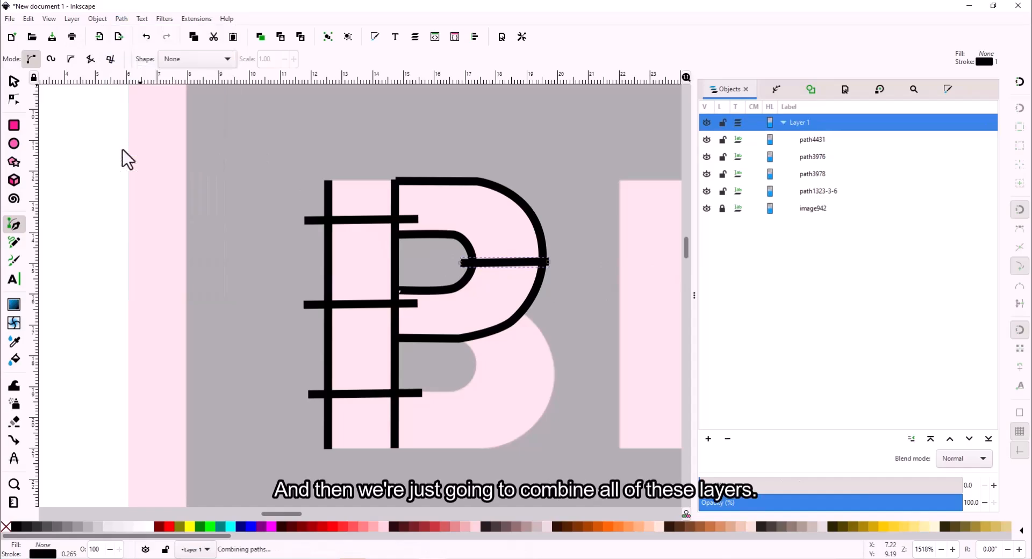
- Tick Custom satin column in Ink/Stitch Params and cancel, triggering the too-few-subpaths error
click(191, 21)
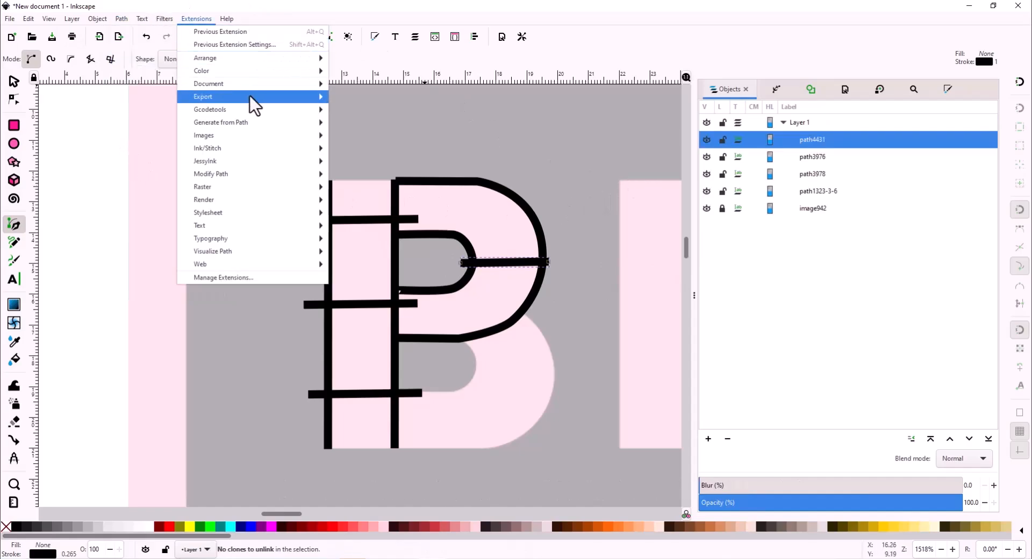
click(253, 151)
click(196, 19)
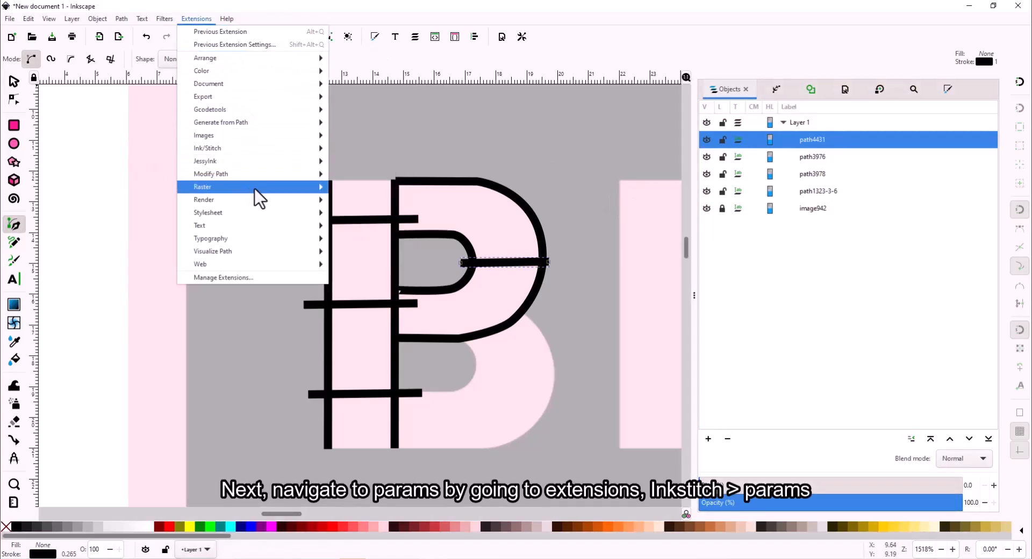
mouse_move(268, 147)
click(406, 222)
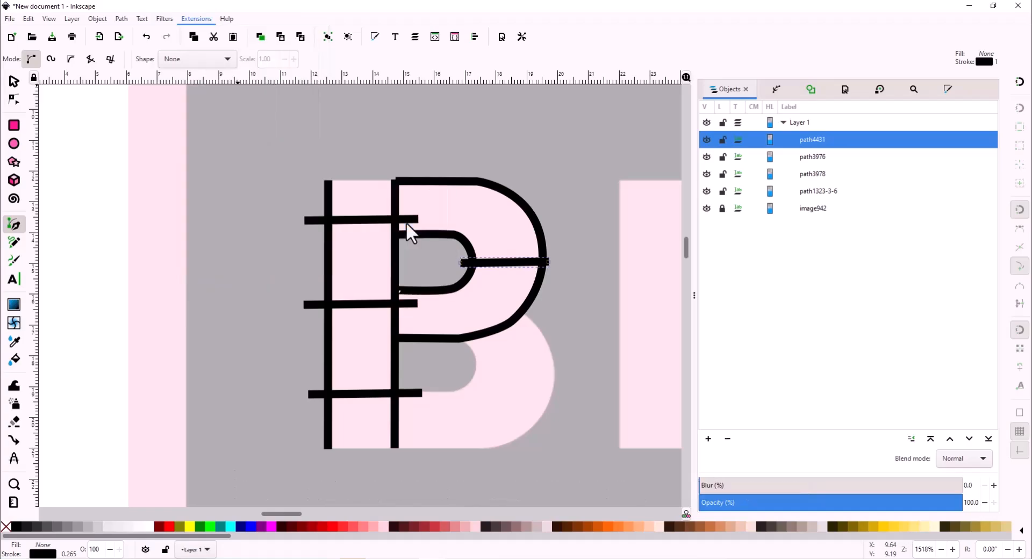
click(54, 106)
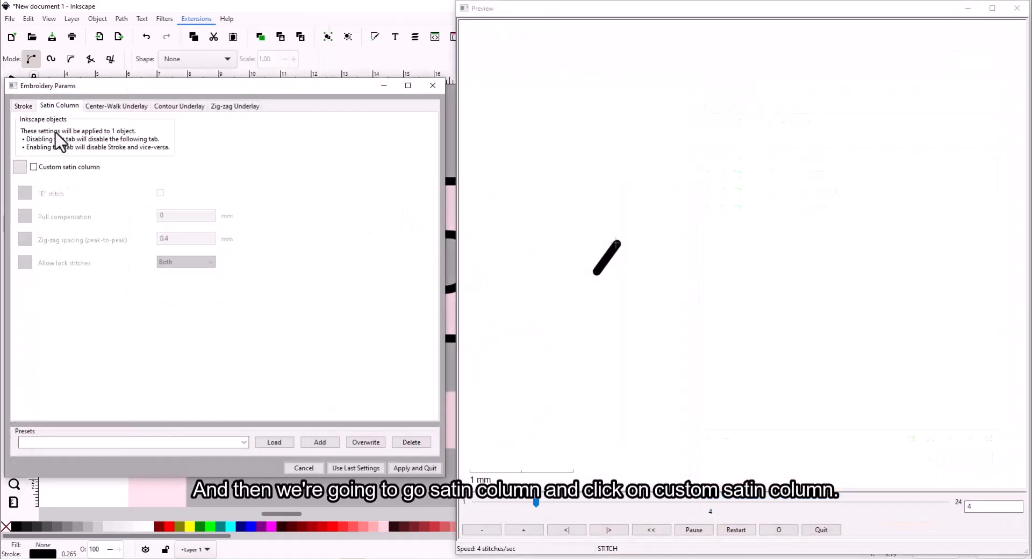
click(34, 168)
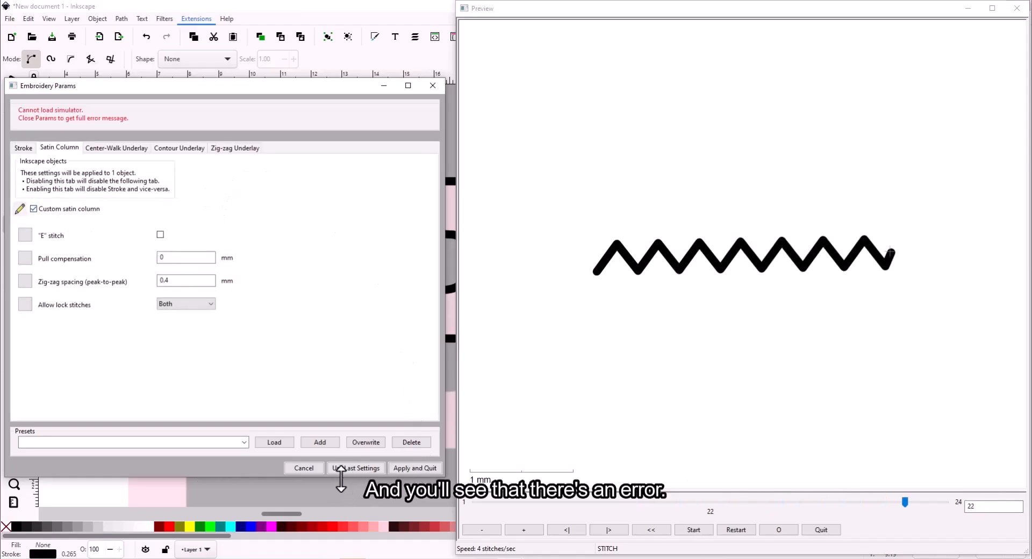
click(295, 468)
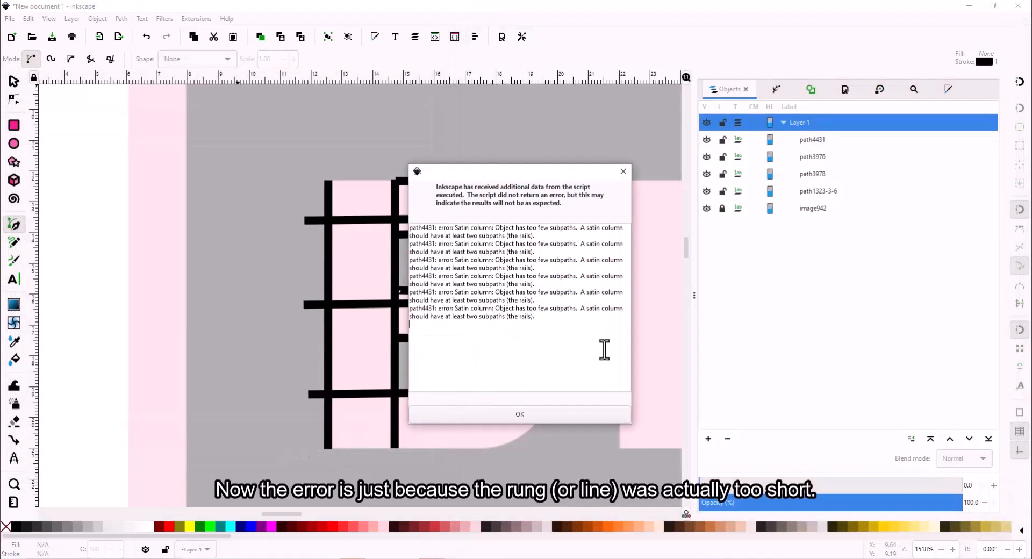
- Dismiss the satin error, delete the short rung, and draw a longer rung across the P's bowl
click(569, 413)
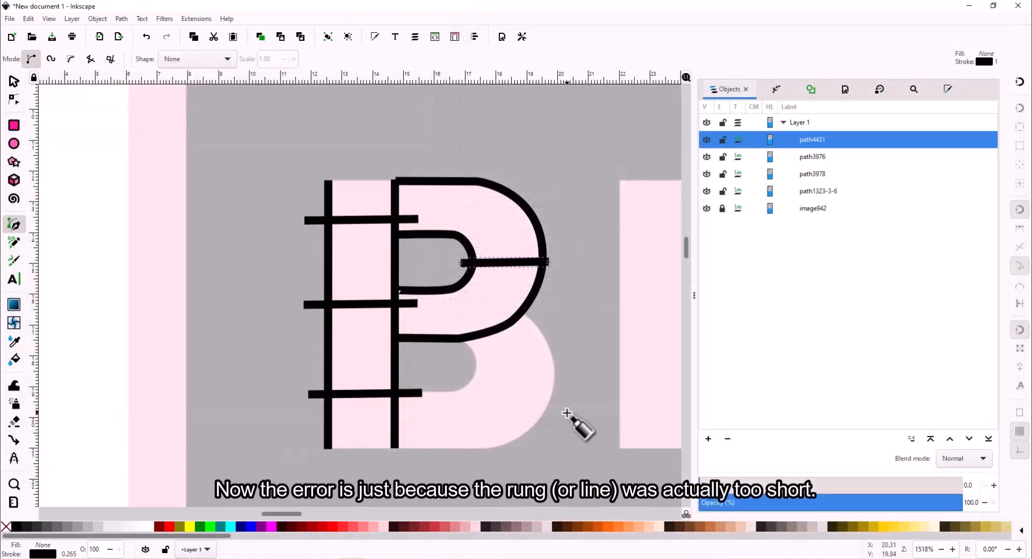
key(Escape)
key(Escape)
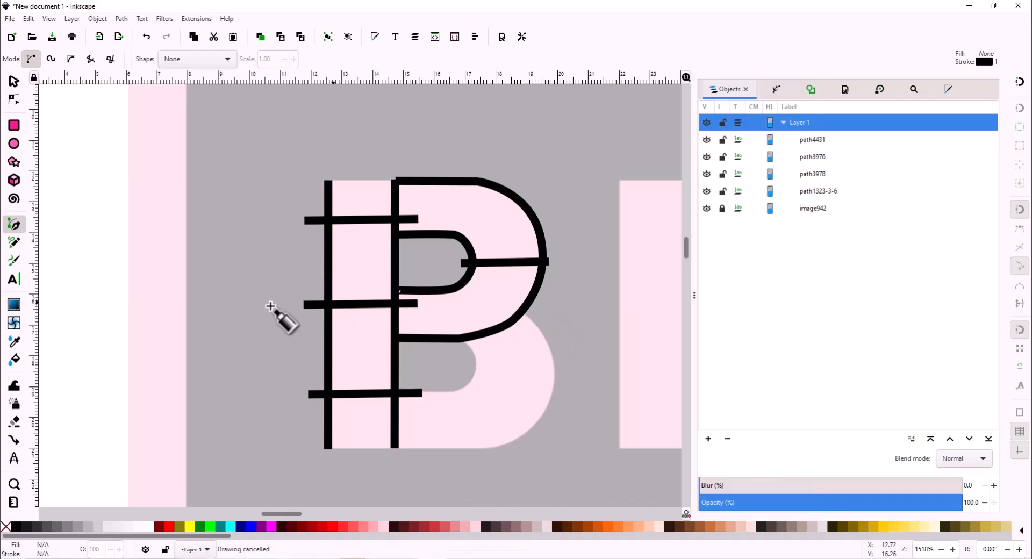
key(Delete)
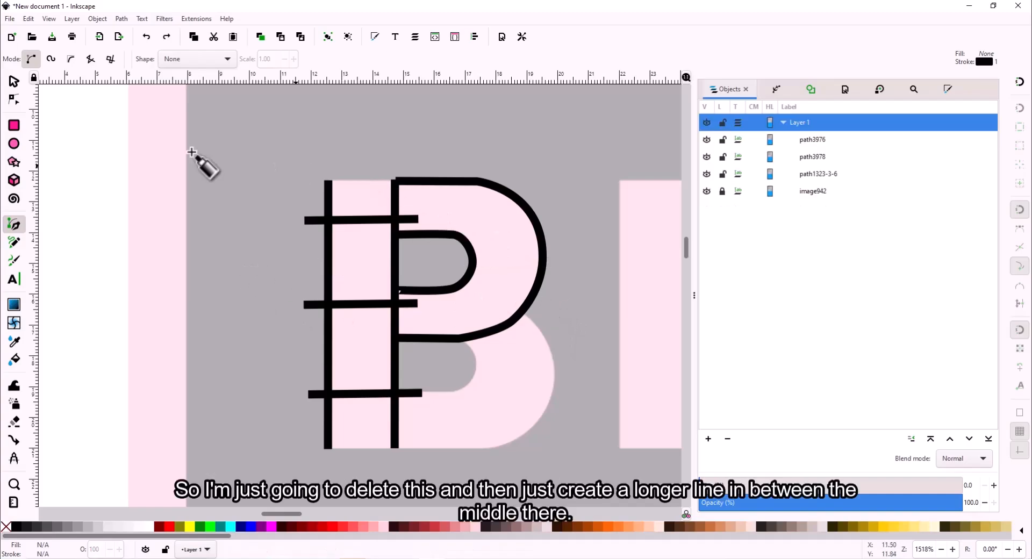
click(16, 100)
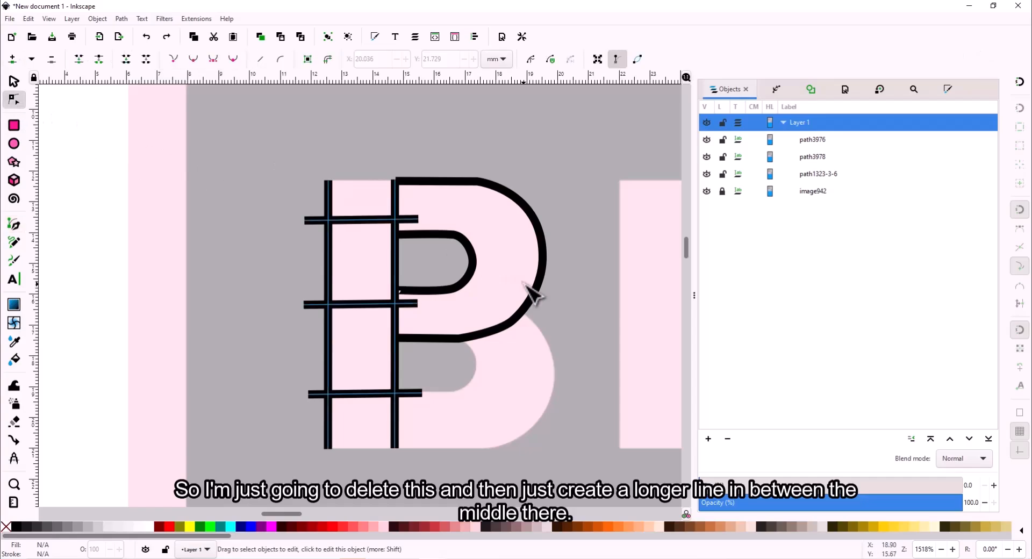
click(13, 226)
click(453, 263)
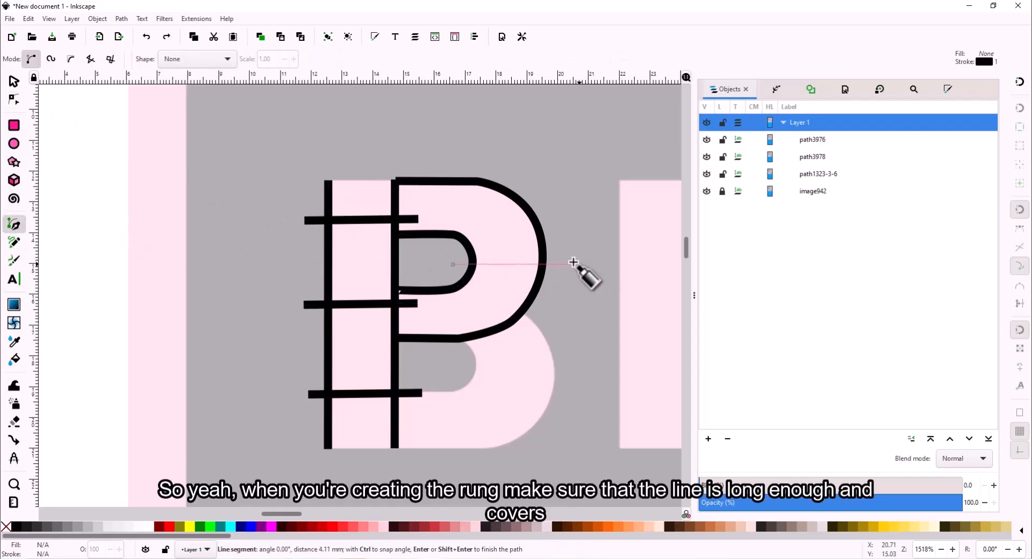
double_click(574, 265)
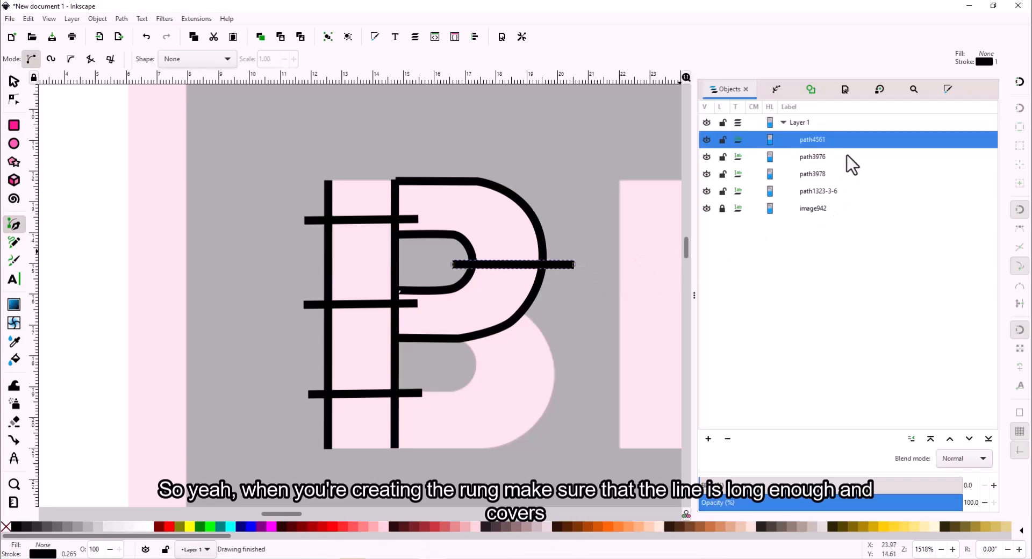
- Select the new rung with both P rails and combine them into one path
click(812, 163)
click(835, 175)
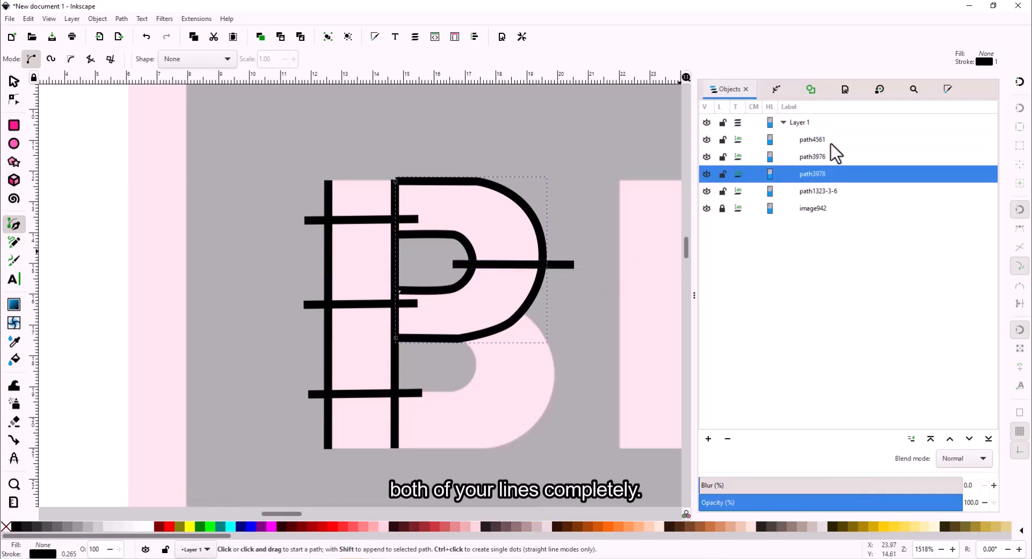
shift+click(831, 143)
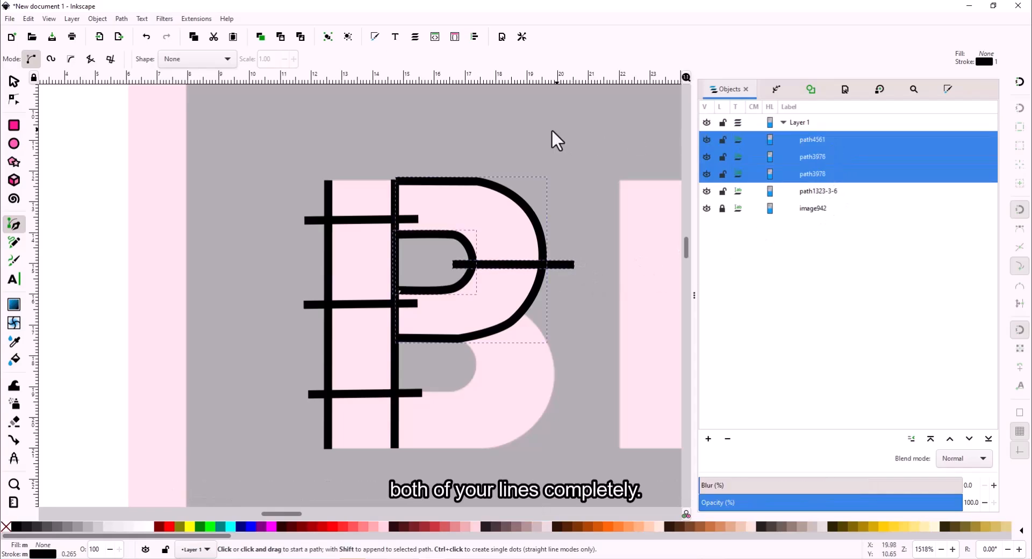
click(121, 18)
click(166, 154)
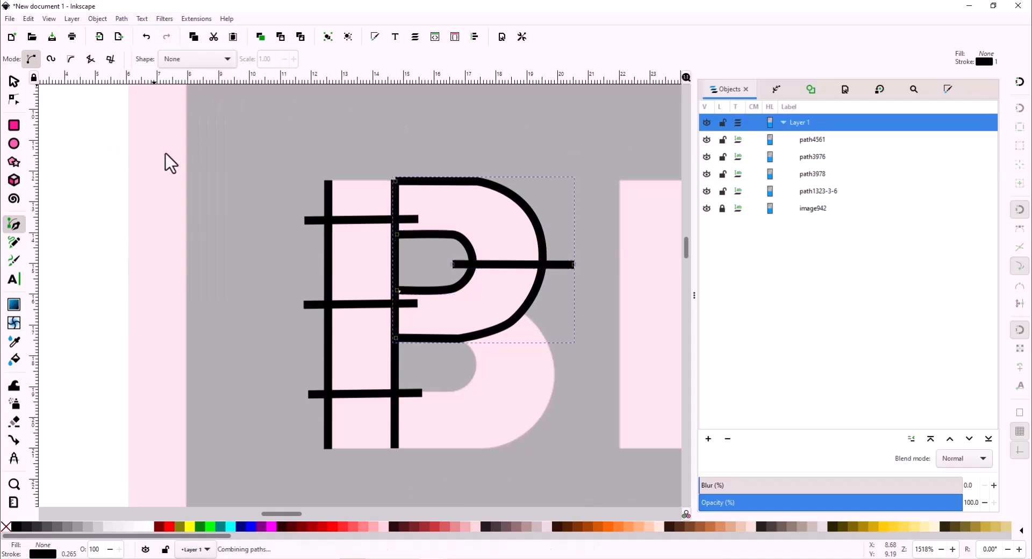
click(196, 19)
- Enable Custom satin column in Ink/Stitch Params for the combined path4561 and apply
mouse_move(282, 150)
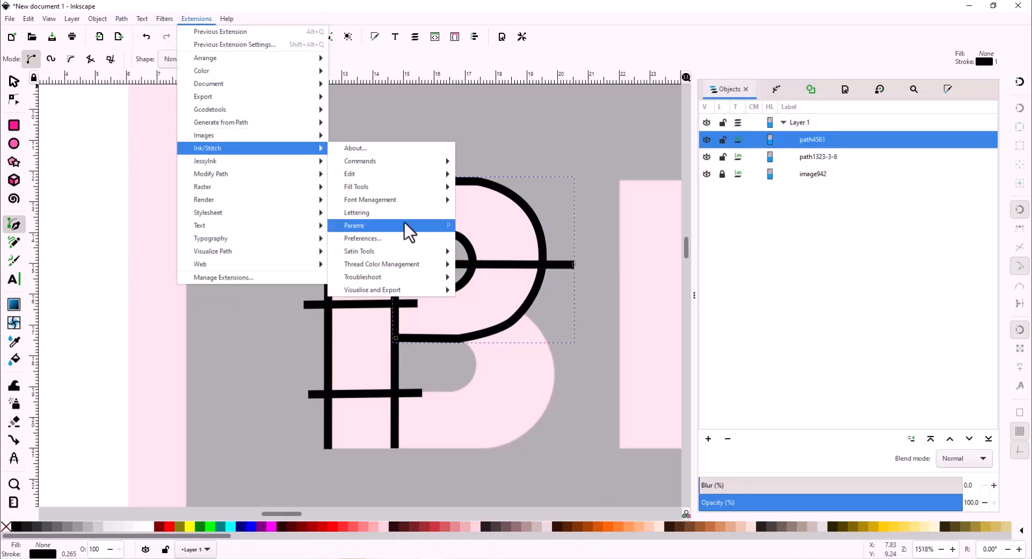
click(404, 225)
click(59, 106)
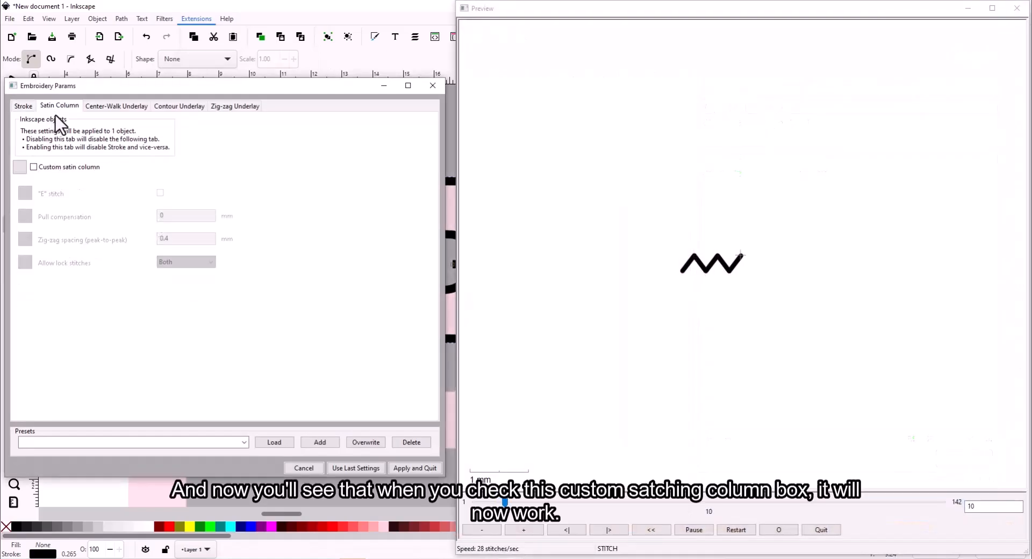
click(46, 167)
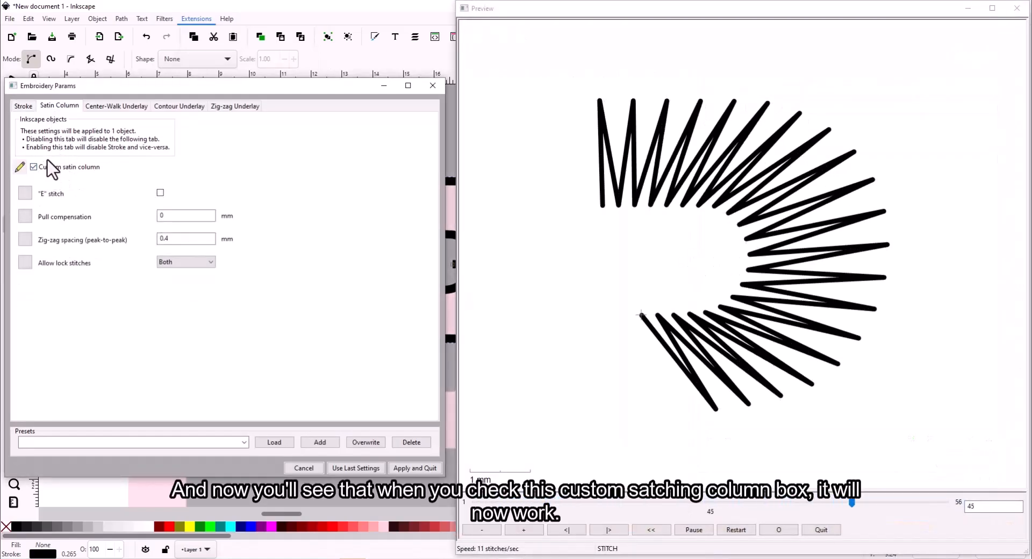
click(432, 463)
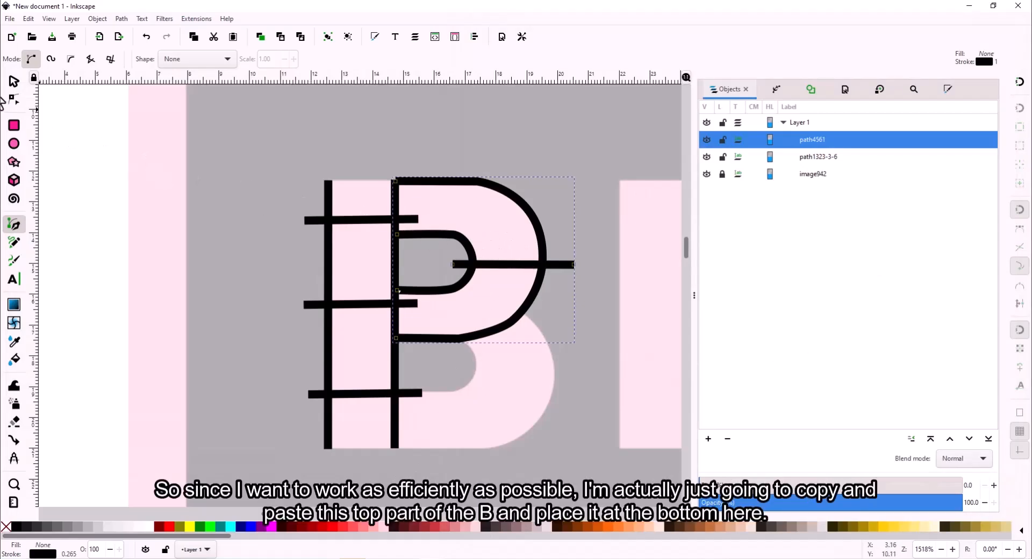
- Duplicate the P satin path and drag the copy down over the B's lower bowl
click(13, 81)
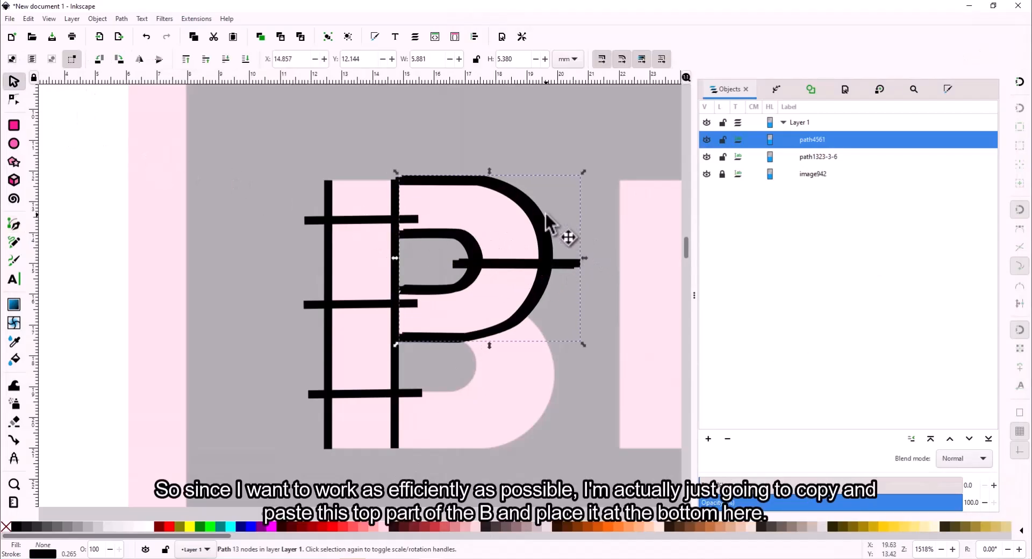
key(ctrl+d)
drag(545, 213, 539, 329)
- Delete the copy's surplus nodes and bend its curve toward the B's outline
key(n)
click(398, 287)
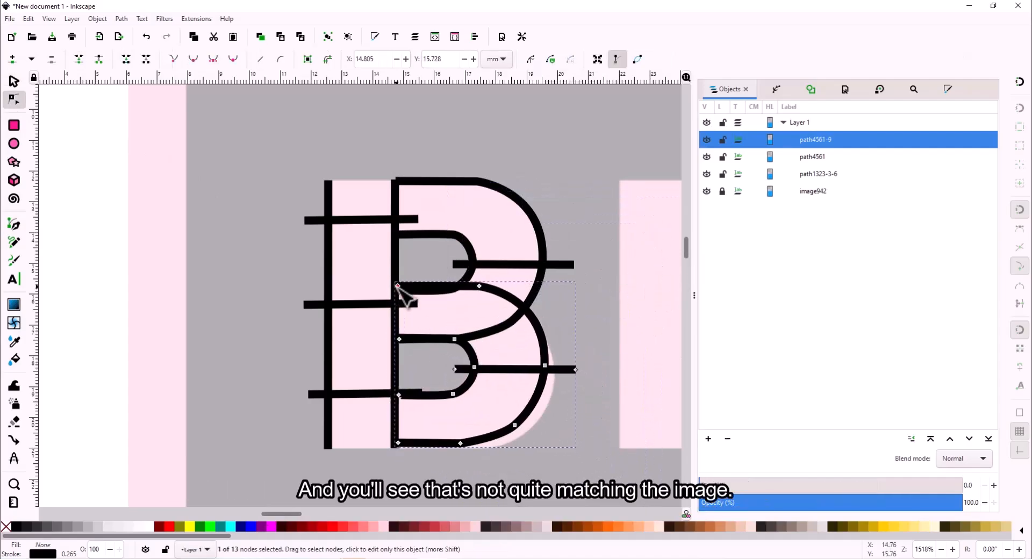
key(Delete)
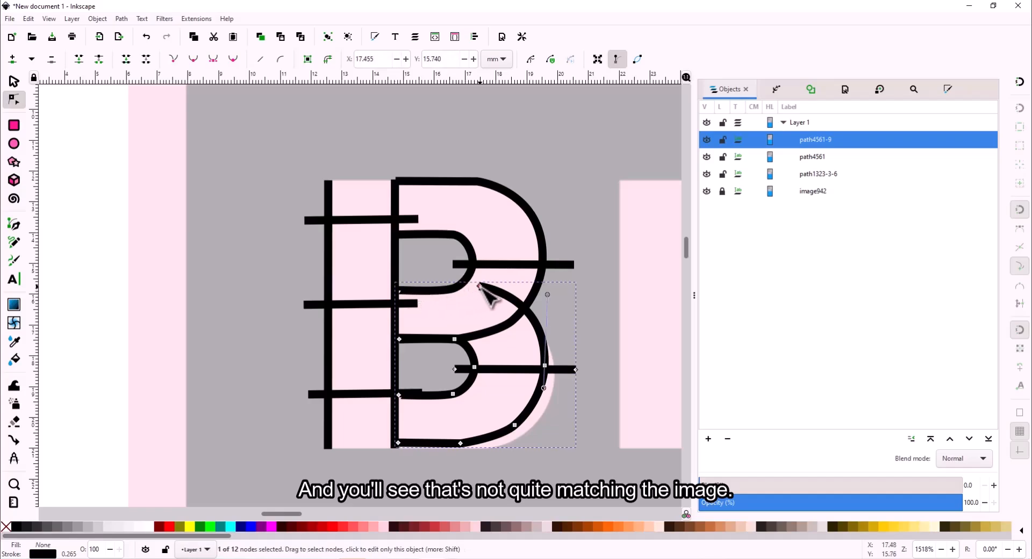
drag(480, 285, 502, 308)
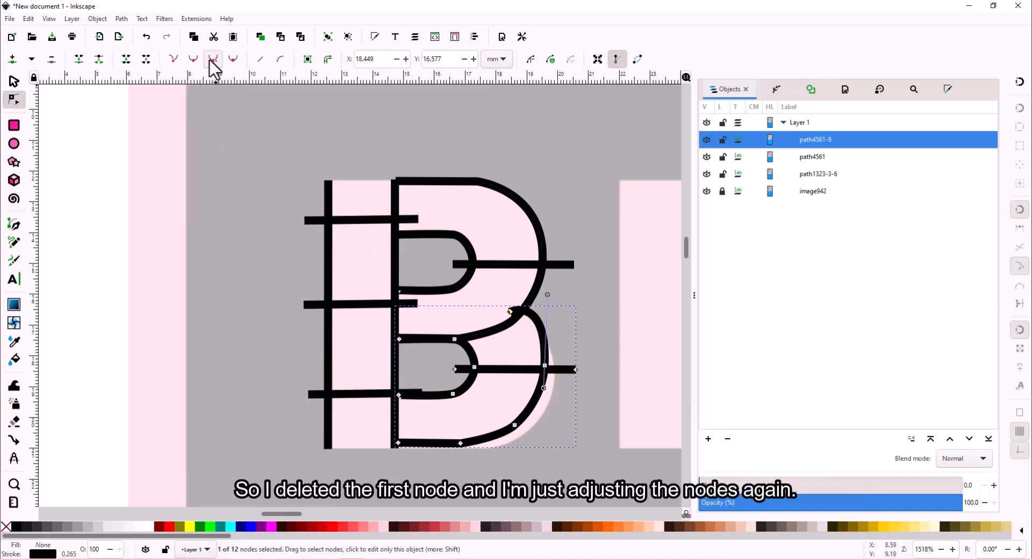
click(611, 342)
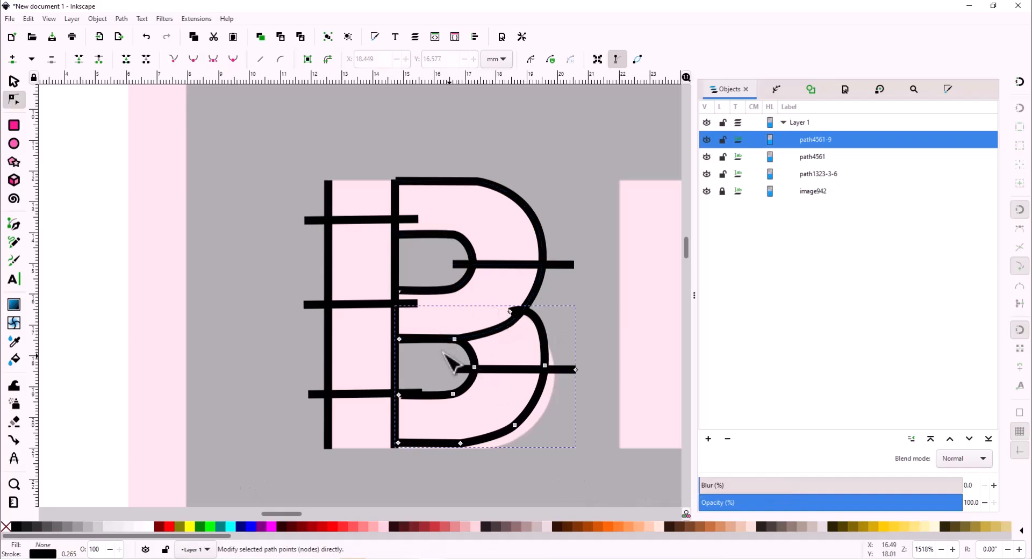
click(398, 339)
key(Delete)
- Add a node on the right curve and align the bowl's nodes with the B's image
double_click(537, 321)
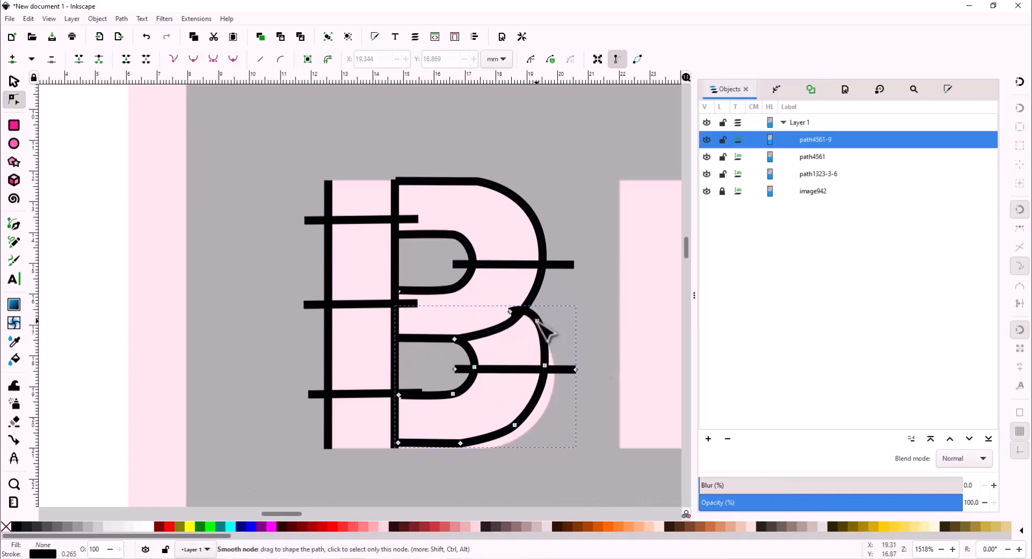
drag(515, 425, 522, 430)
drag(549, 372, 551, 375)
scroll(516, 319, up, 4)
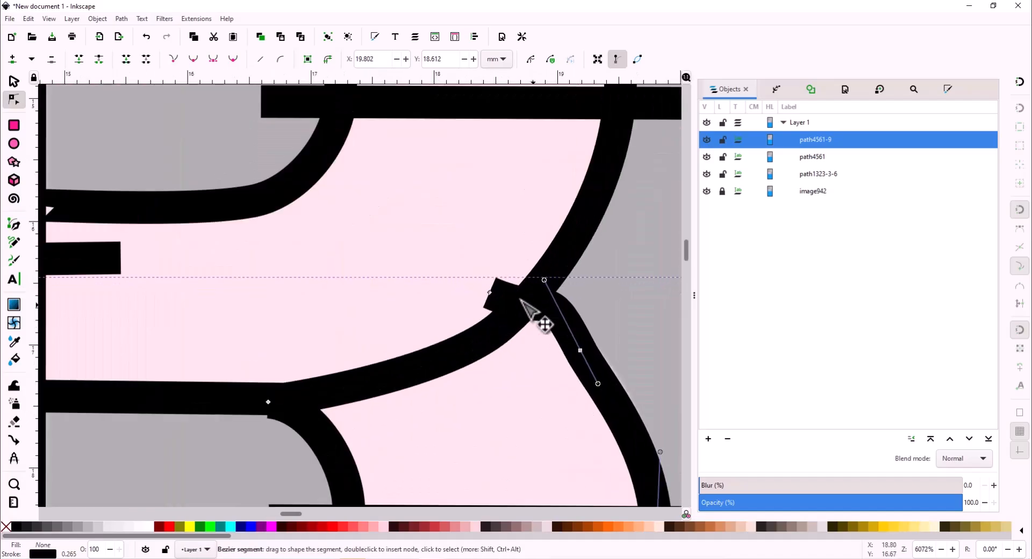
drag(518, 299, 563, 331)
scroll(329, 431, down, 3)
scroll(320, 435, down, 3)
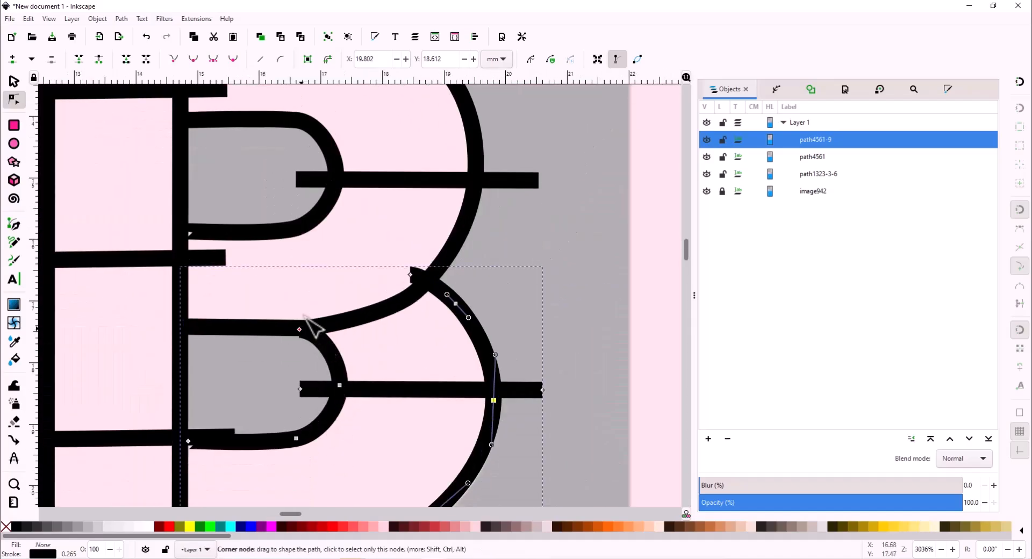
drag(300, 330, 324, 322)
scroll(380, 306, down, 2)
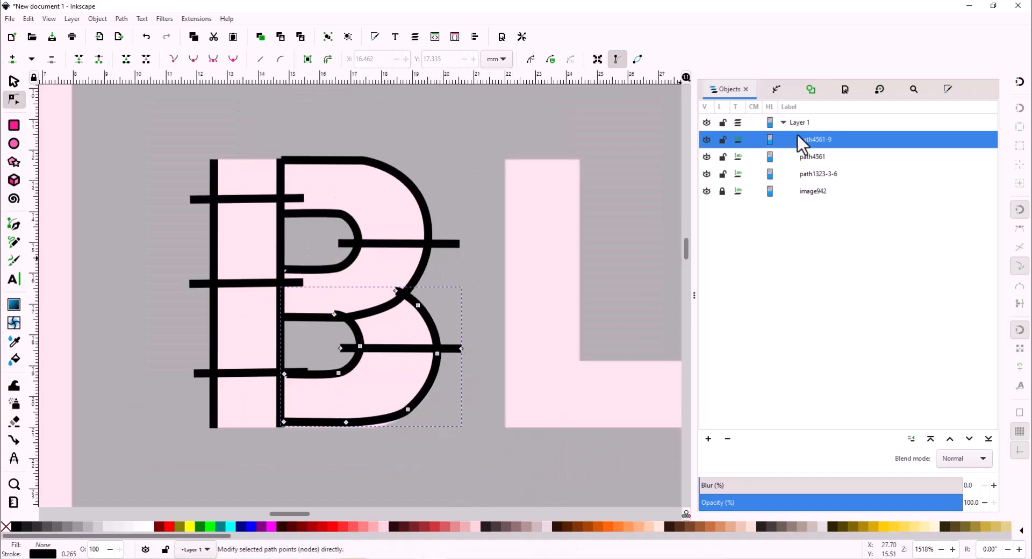
click(832, 128)
click(802, 141)
click(196, 21)
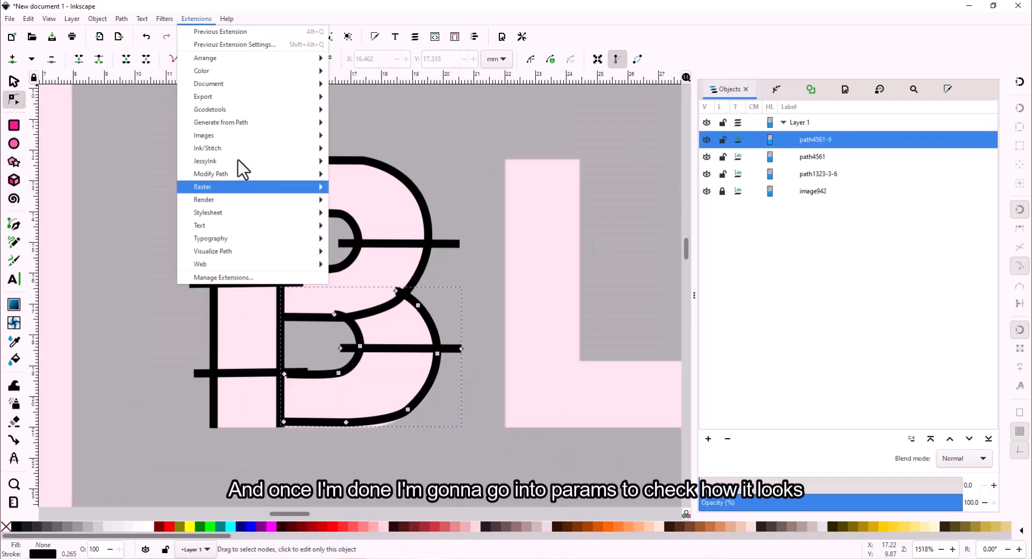
mouse_move(222, 148)
click(356, 225)
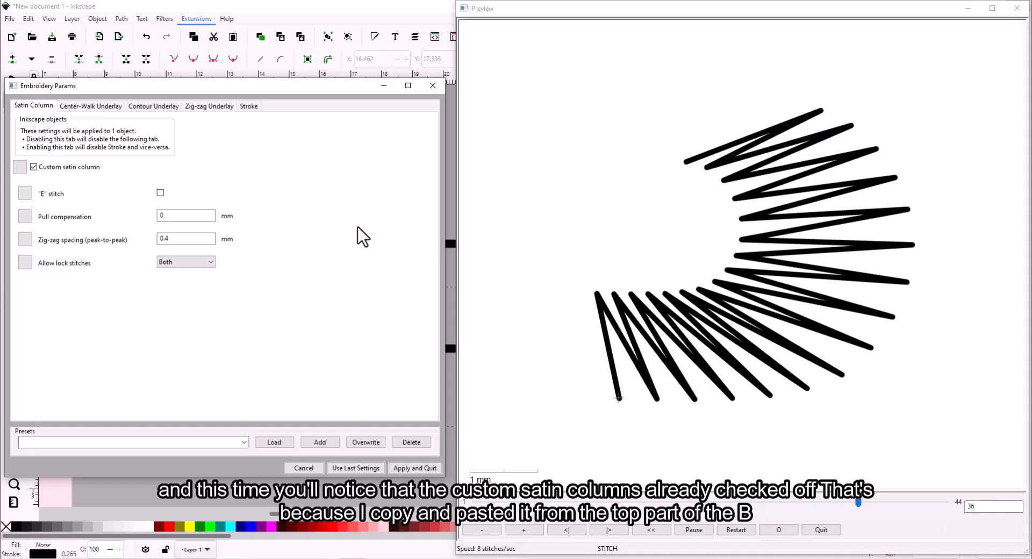
click(427, 471)
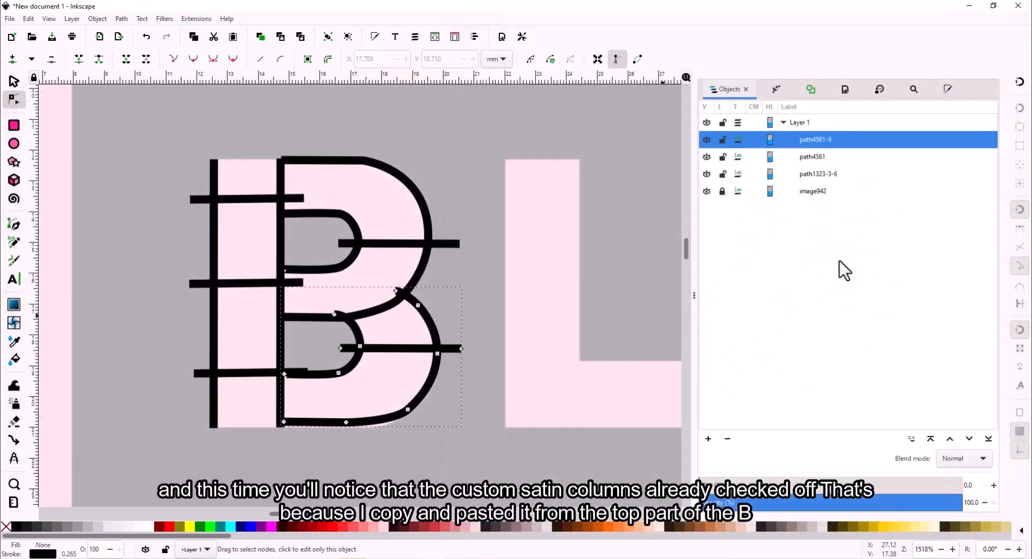
- Rubber-band select all three B paths and run the Ink/Stitch Realistic Preview simulator
click(814, 174)
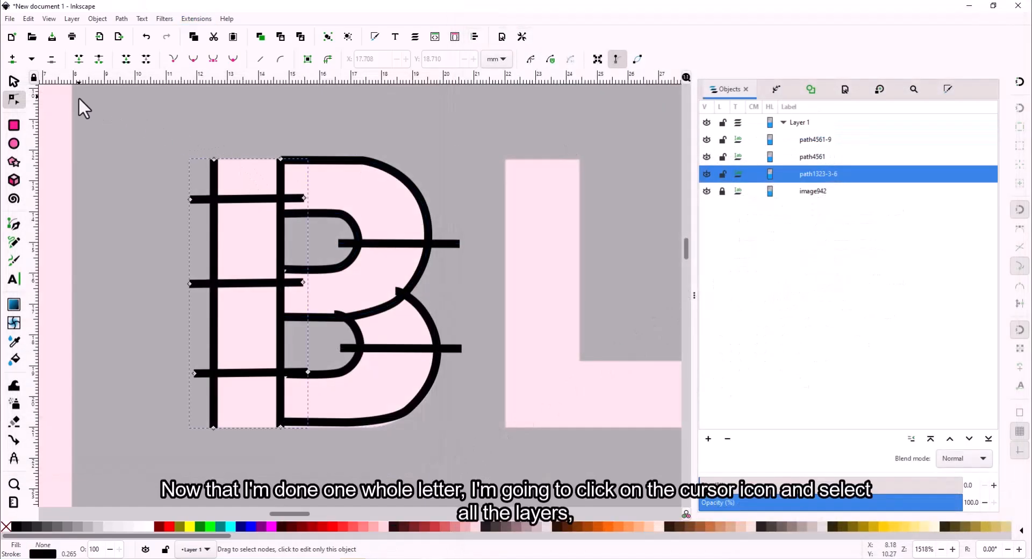
click(14, 81)
mouse_move(145, 132)
mouse_down()
mouse_move(295, 238)
mouse_move(480, 450)
mouse_up()
click(197, 19)
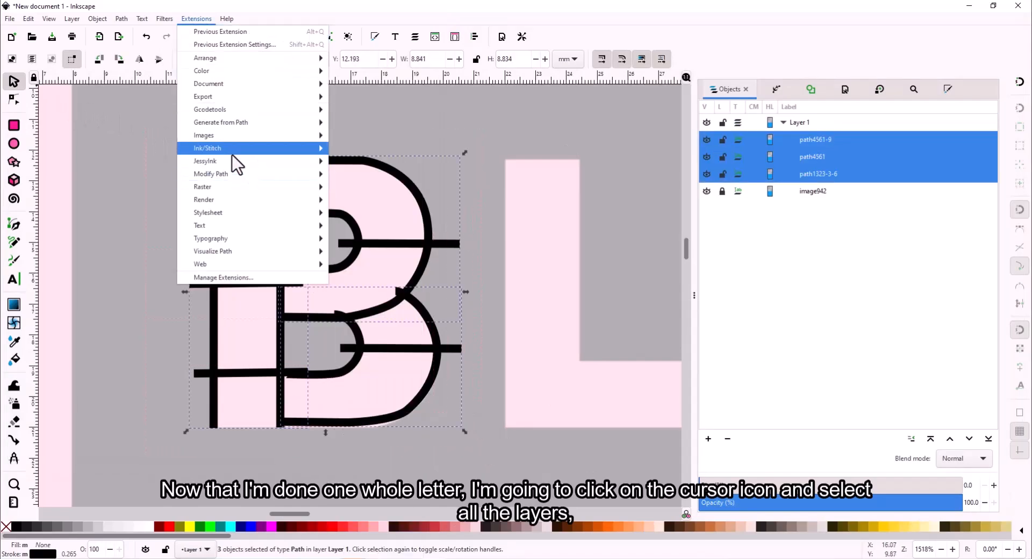
mouse_move(233, 151)
mouse_move(408, 292)
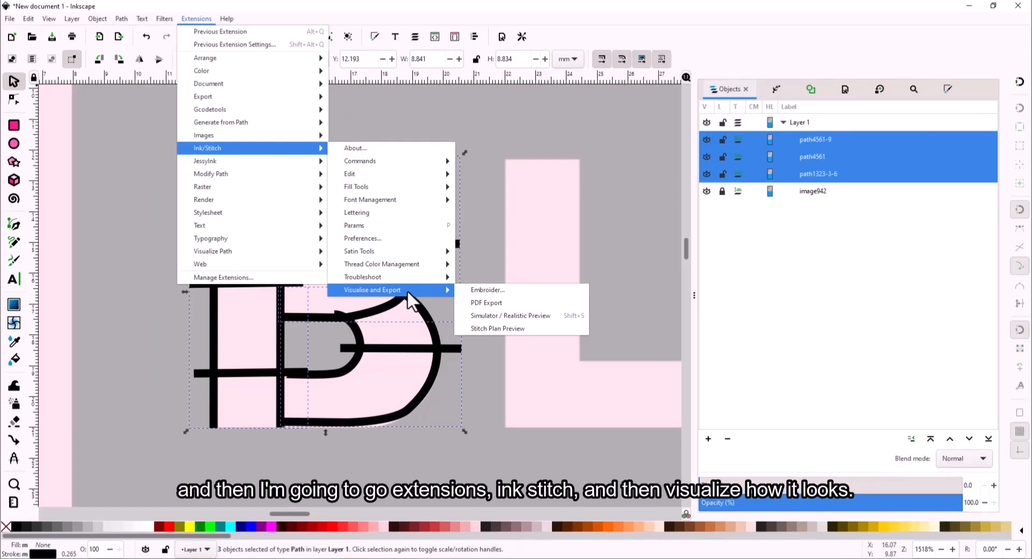
click(490, 315)
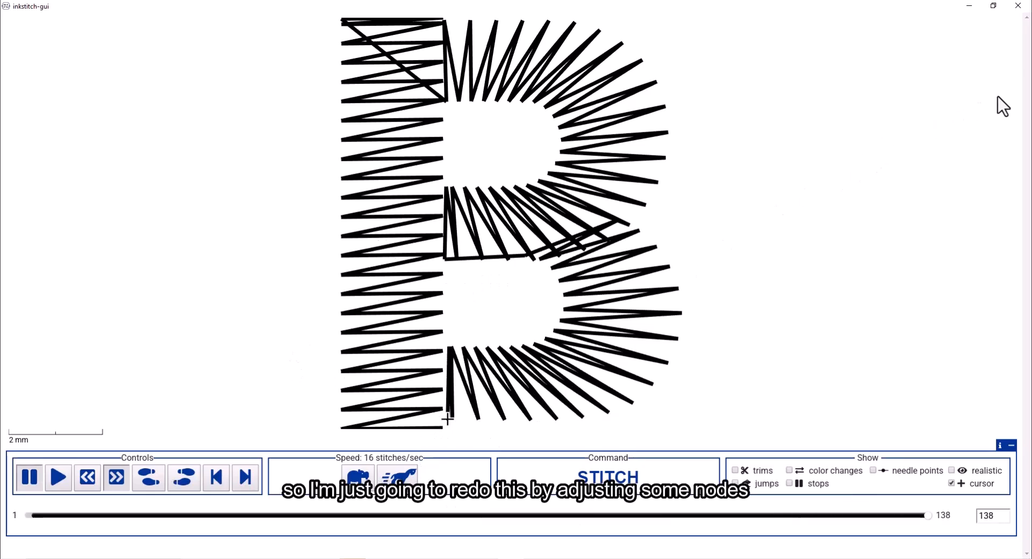
- Close the simulator and move the lower bowl's bottom-left node further left
click(1018, 6)
click(547, 415)
click(849, 141)
key(n)
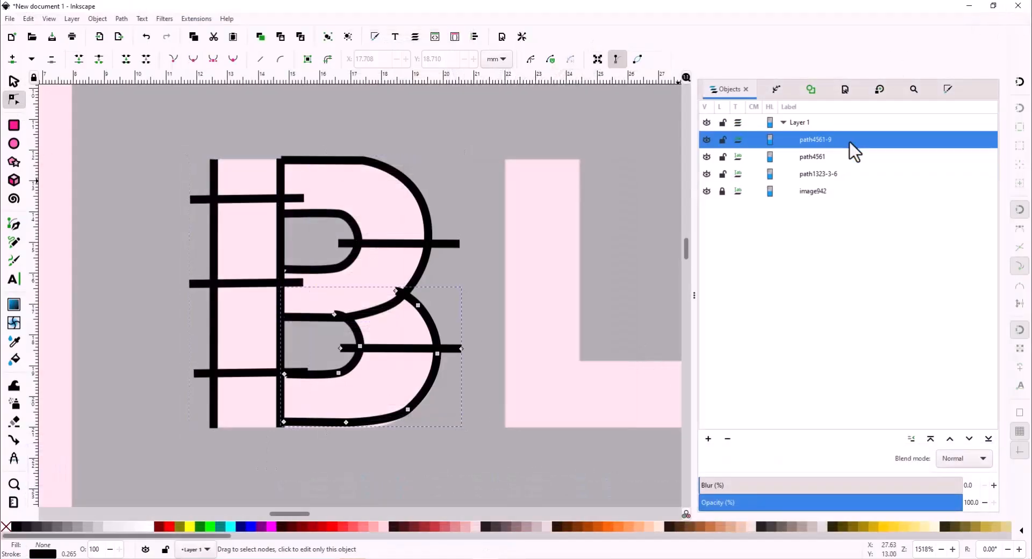
scroll(314, 440, up, 2)
scroll(326, 405, up, 1)
drag(250, 406, 227, 413)
drag(422, 408, 425, 418)
key(ctrl+z)
- Reshape the lower bowl's end node and its curve handle up and right
click(429, 410)
scroll(307, 269, up, 3)
scroll(253, 362, up, 10)
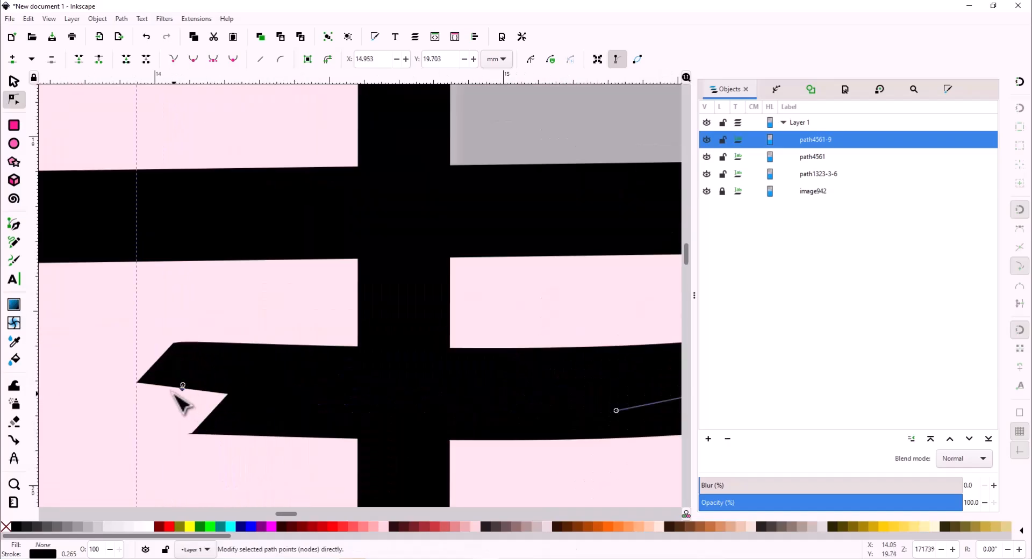
drag(186, 385, 292, 356)
scroll(279, 392, down, 6)
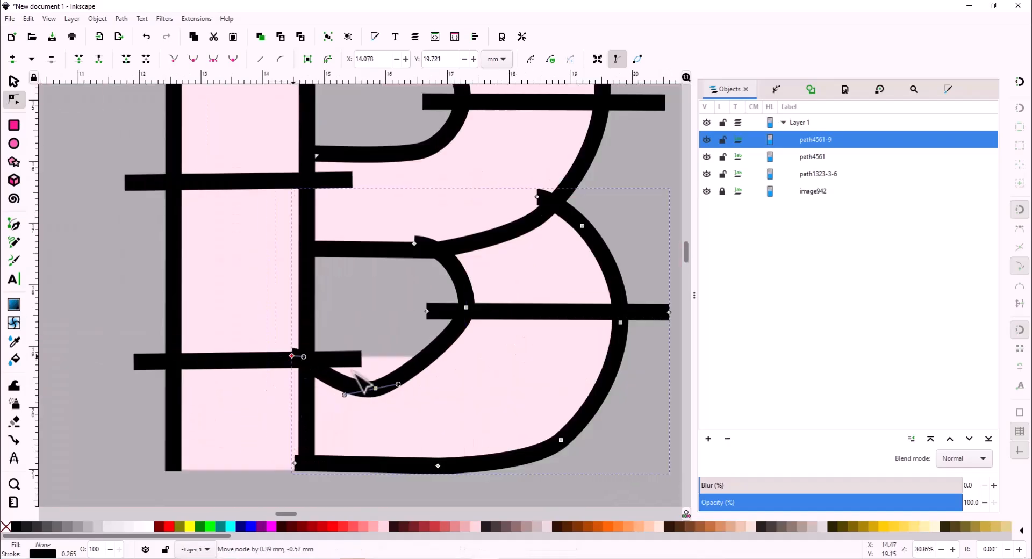
drag(375, 389, 427, 357)
drag(292, 356, 354, 336)
- Move the upper bowl's top-left node to reshape the B's upper bowl
click(356, 247)
scroll(366, 265, up, 4)
scroll(312, 333, up, 4)
scroll(330, 337, down, 6)
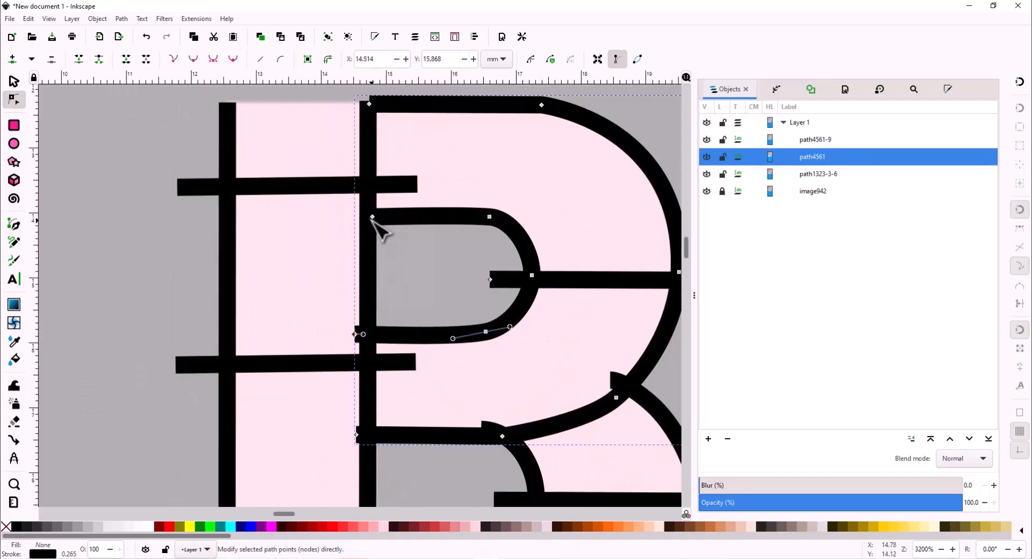
drag(369, 104, 562, 316)
scroll(508, 171, down, 4)
scroll(526, 247, right, 2)
- Select all the B paths and rerun the stitch simulator, now 140 stitches
key(s)
click(346, 128)
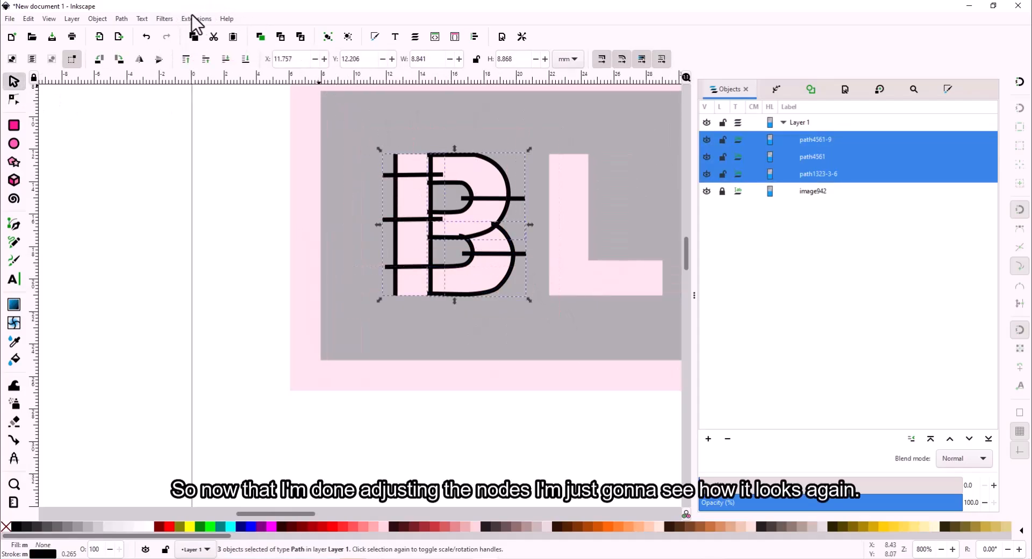
click(192, 17)
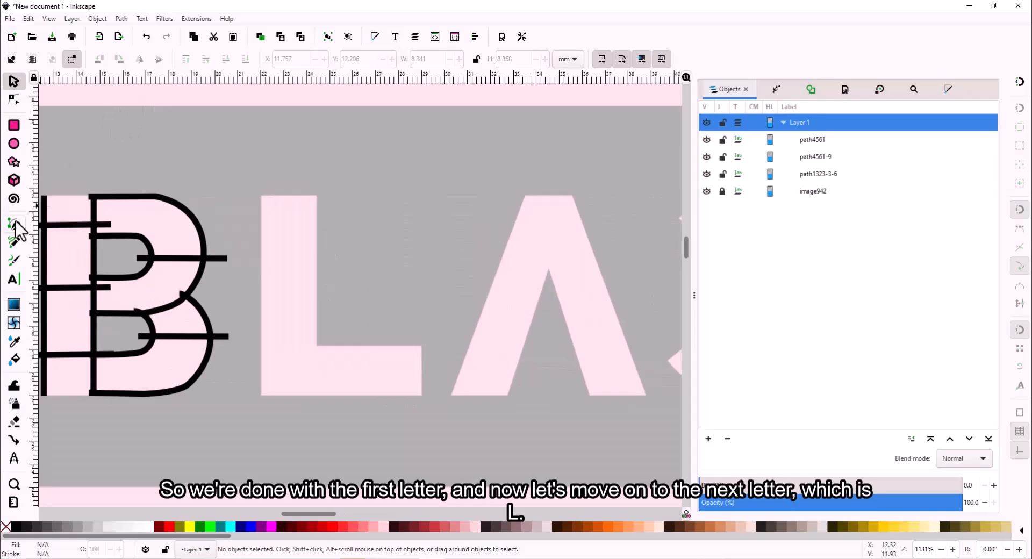
- Draw the L stem's left-edge line, copy it to the right edge, and add a horizontal rung
click(15, 225)
click(260, 196)
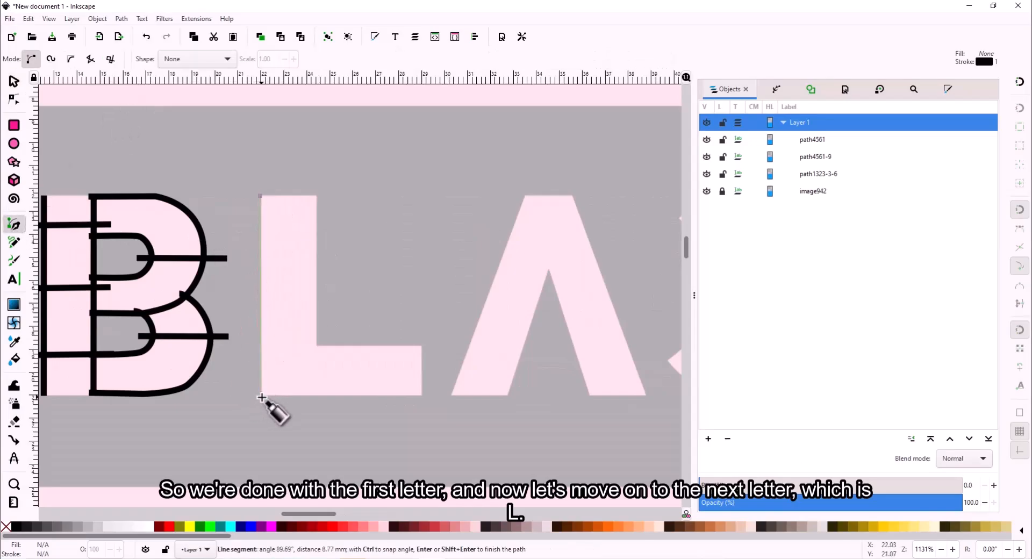
key(Return)
click(14, 82)
key(ctrl+c)
key(ctrl+v)
drag(269, 187, 318, 225)
click(14, 224)
click(248, 295)
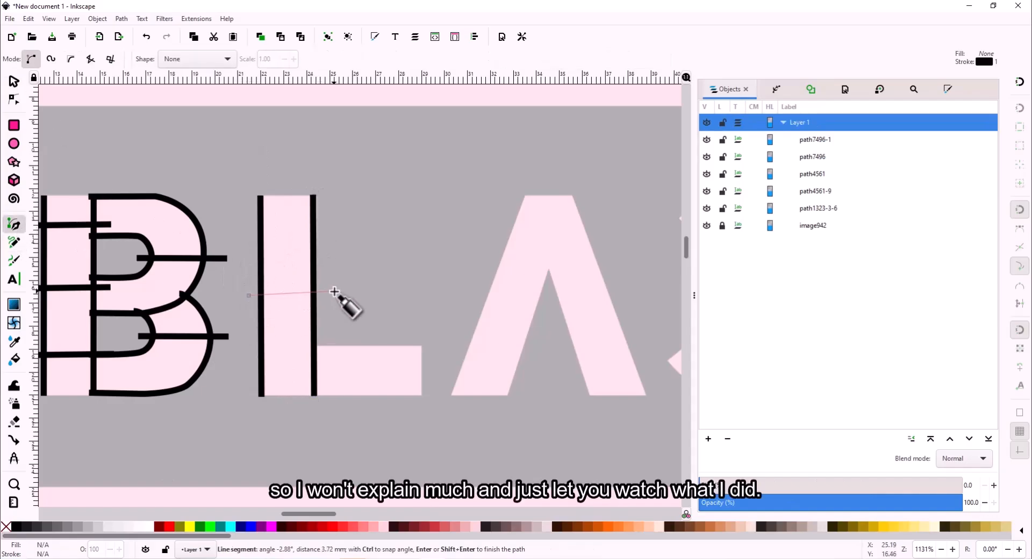
double_click(334, 294)
- Combine the three stem lines into one path and apply Ink/Stitch satin column params
shift+click(815, 174)
click(119, 18)
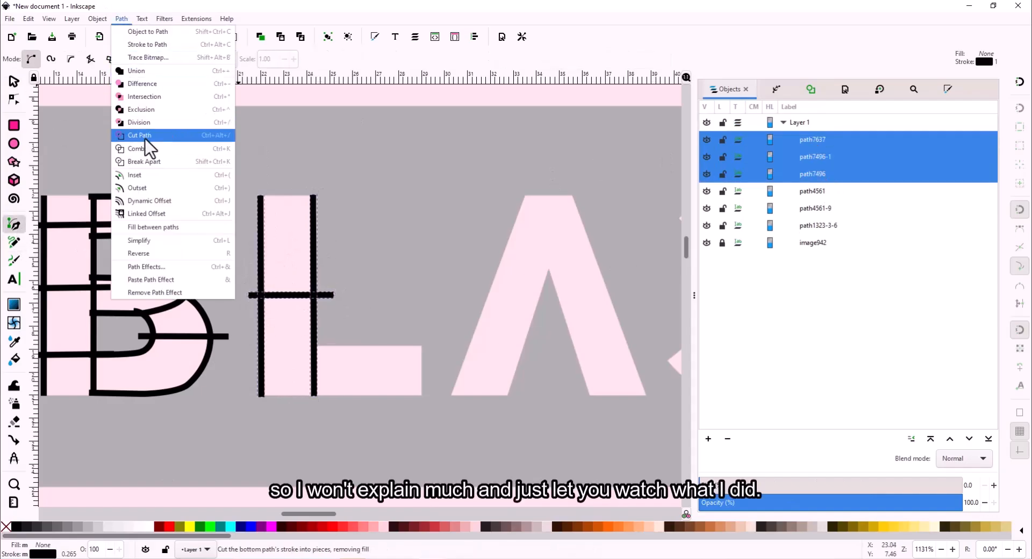
click(146, 137)
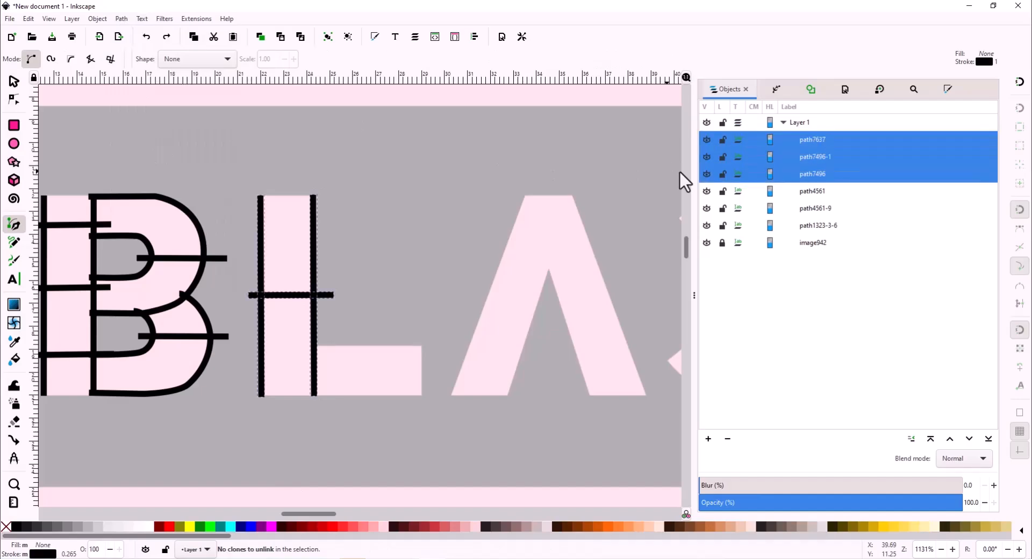
click(122, 18)
click(167, 141)
click(196, 18)
mouse_move(255, 151)
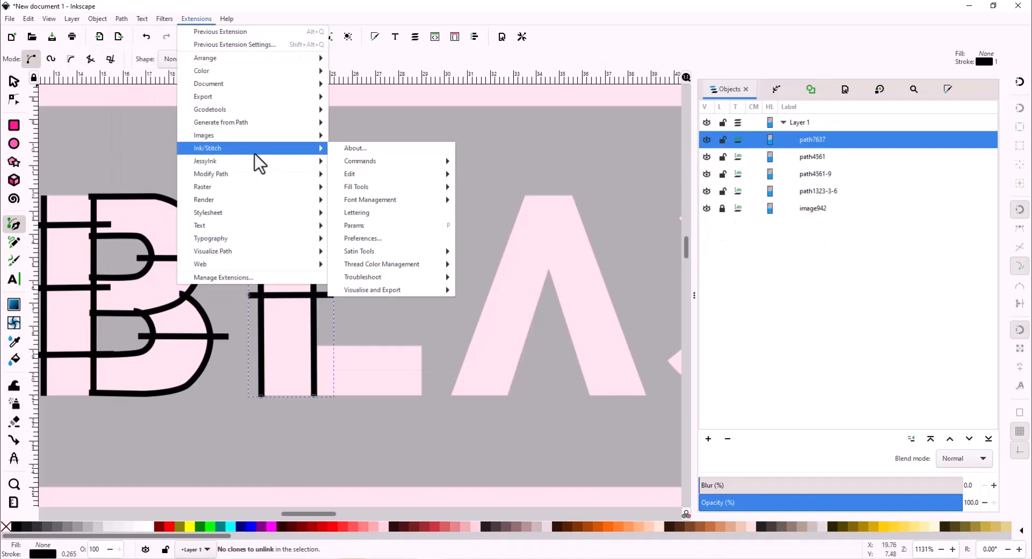
click(421, 225)
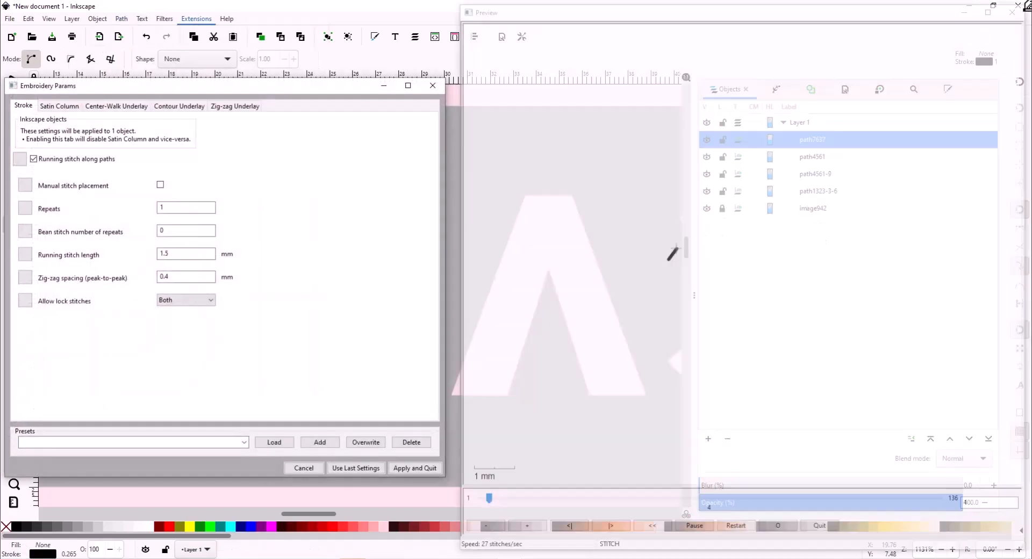
click(78, 105)
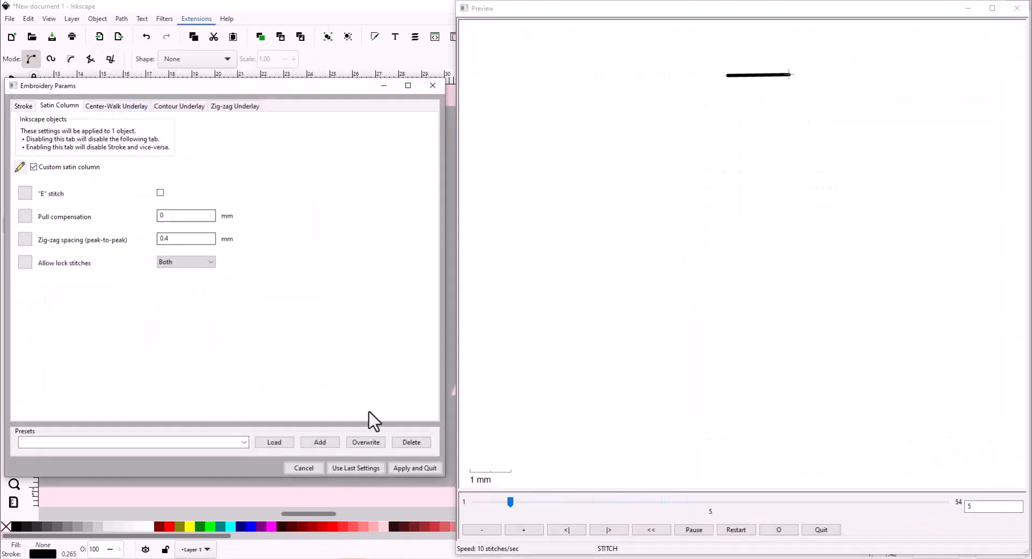
click(417, 468)
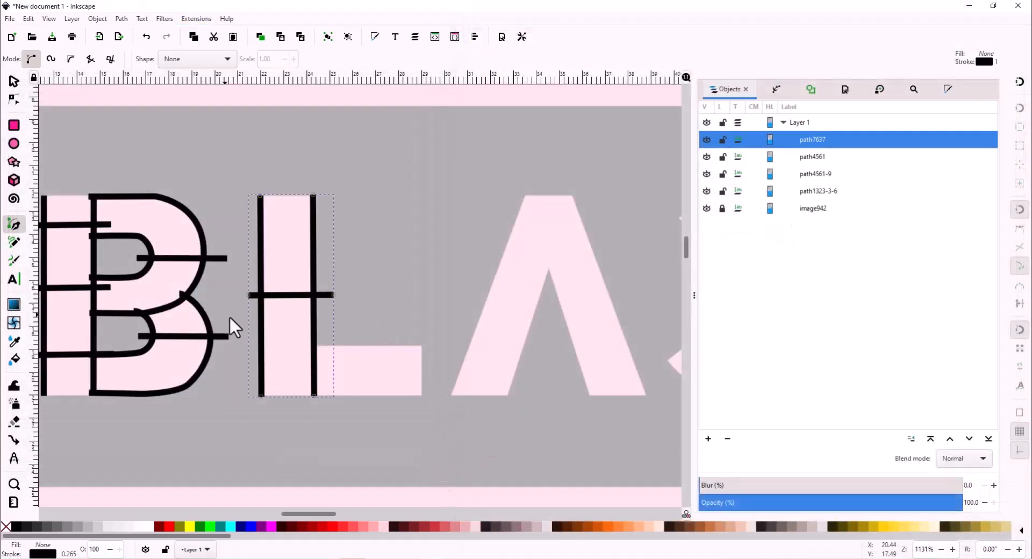
- Draw the L foot's top-edge line, copy it to the bottom edge, and add a vertical rung
key(Escape)
click(303, 346)
double_click(422, 346)
key(ctrl+c)
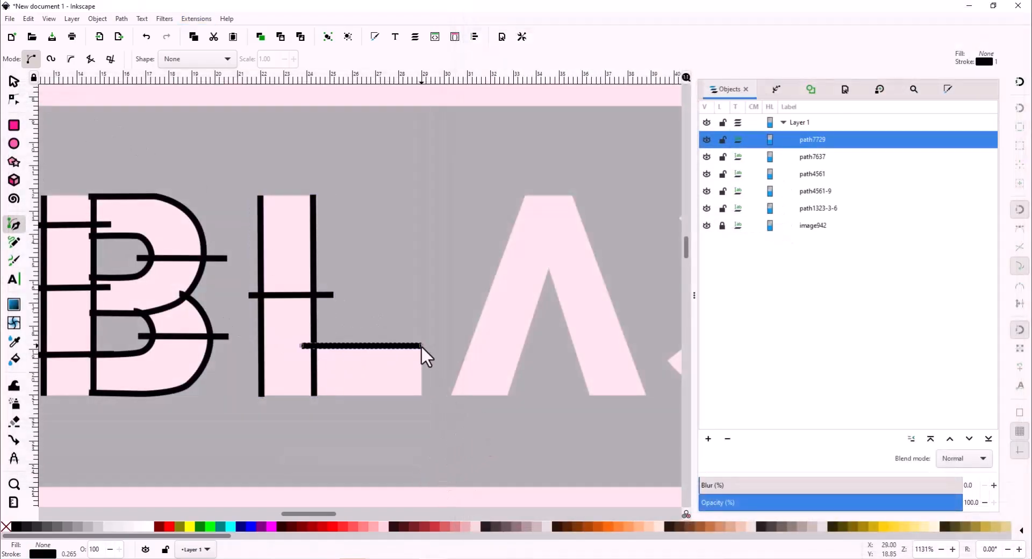
key(ctrl+v)
key(s)
drag(452, 347, 391, 394)
click(422, 290)
click(395, 290)
click(14, 225)
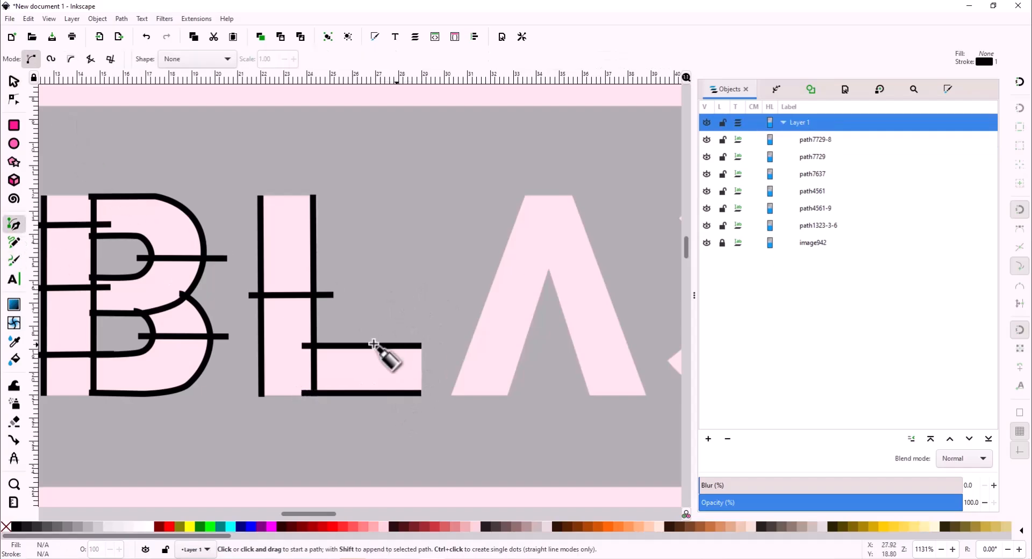
click(360, 332)
double_click(360, 413)
- Combine the three foot lines and enable Custom satin column in Ink/Stitch Params
shift+click(816, 174)
click(122, 19)
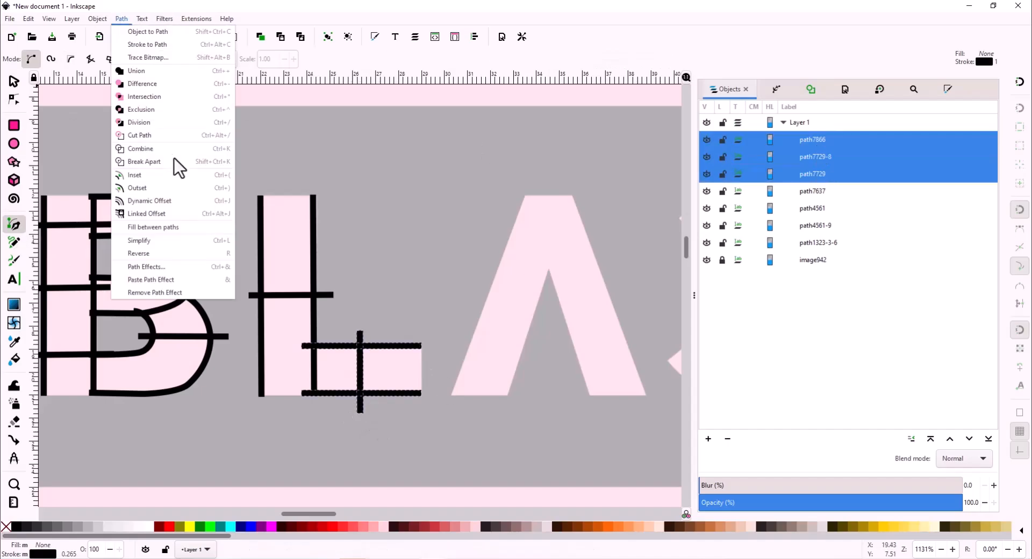
click(177, 166)
click(196, 19)
click(400, 228)
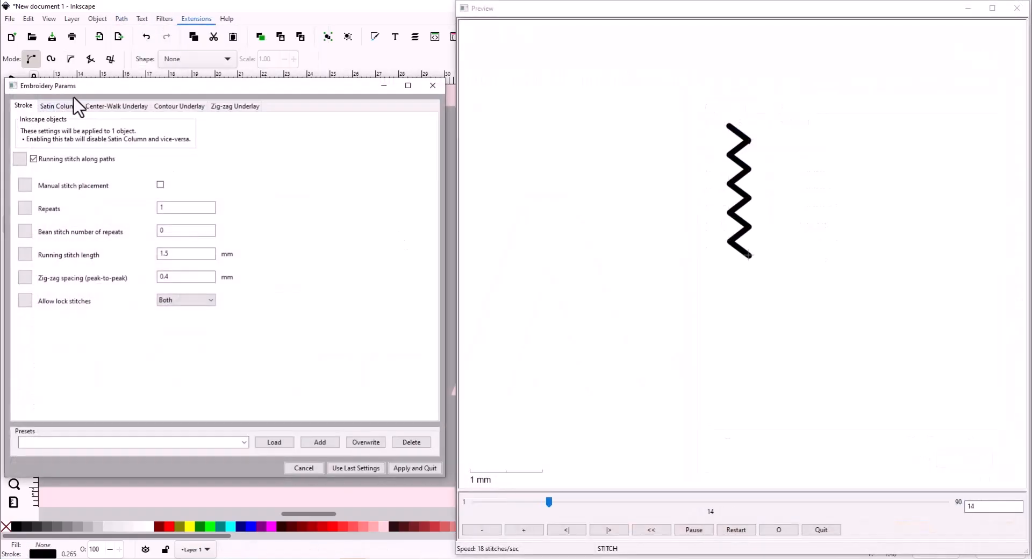
click(63, 107)
click(58, 161)
click(425, 467)
- Select both L paths and preview them in the realistic stitch simulator, 82 stitches
shift+click(859, 156)
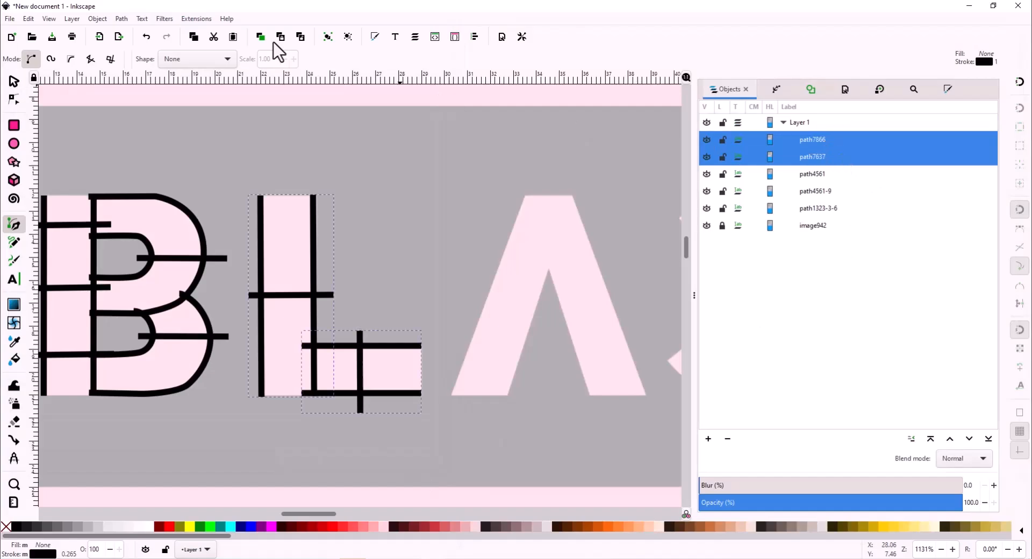
click(196, 18)
mouse_move(247, 149)
click(688, 176)
click(200, 21)
mouse_move(433, 289)
click(541, 317)
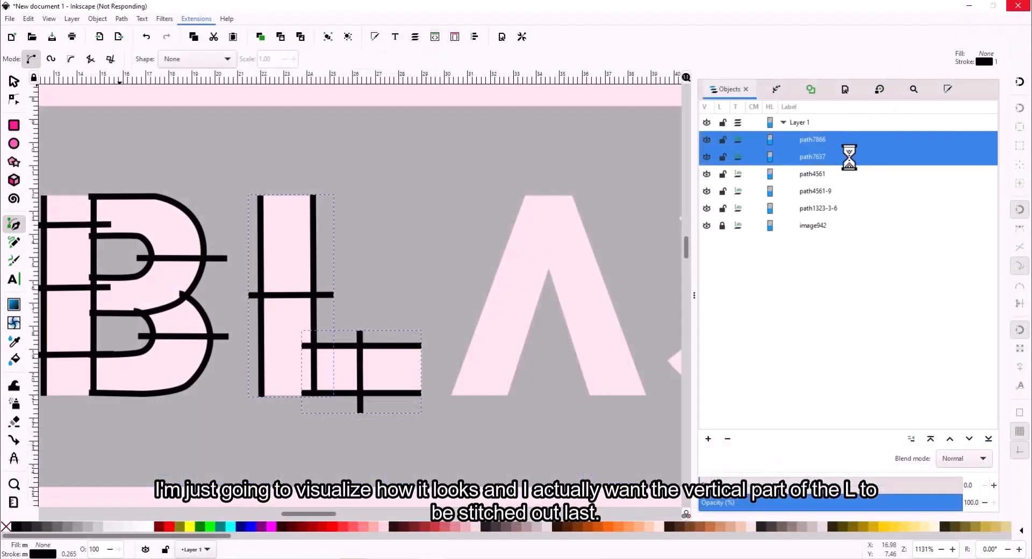
- Raise stem path7637 above path7866, reverse both L paths, and recheck the 82-stitch preview
click(830, 156)
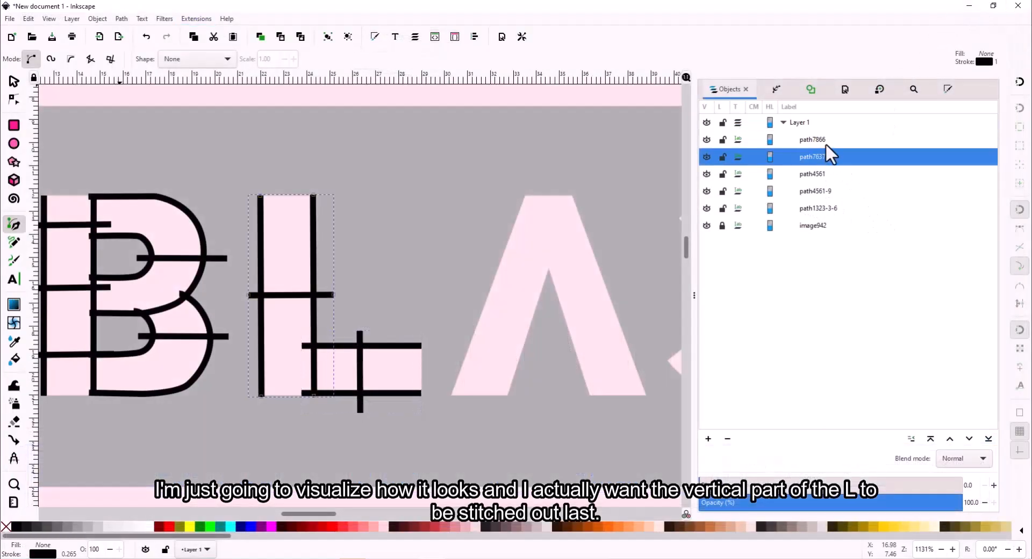
click(951, 440)
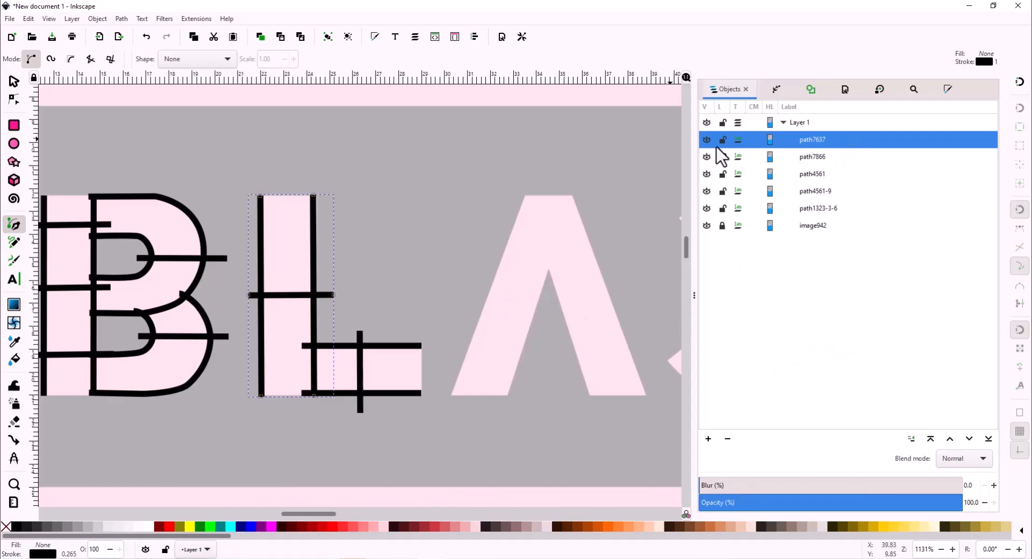
shift+click(823, 156)
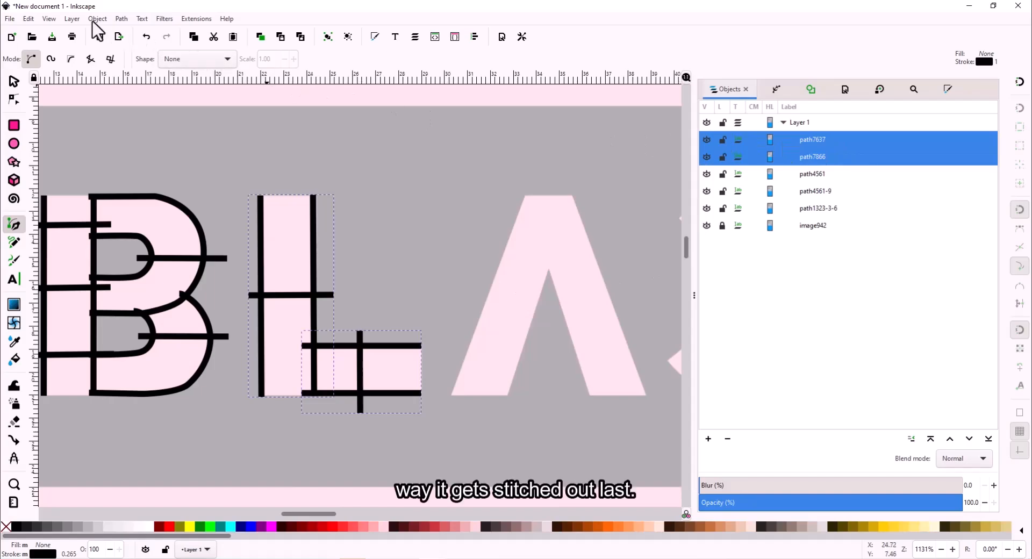
click(121, 18)
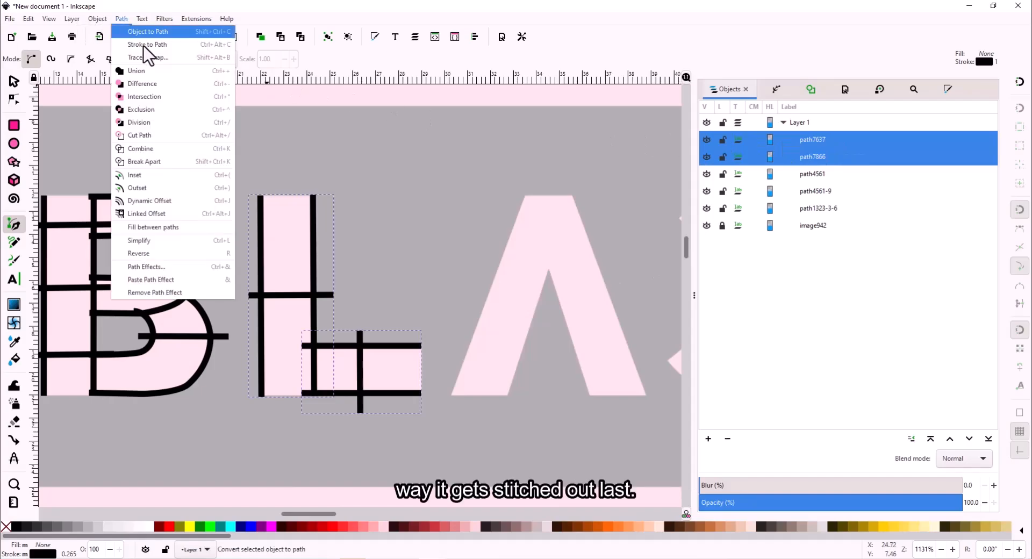
click(134, 253)
click(184, 19)
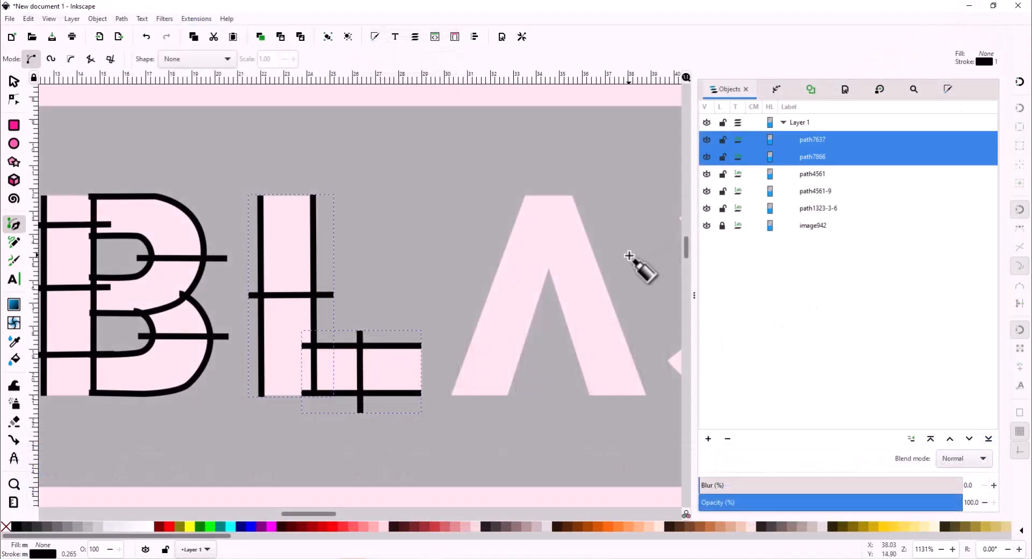
scroll(629, 256, right, 5)
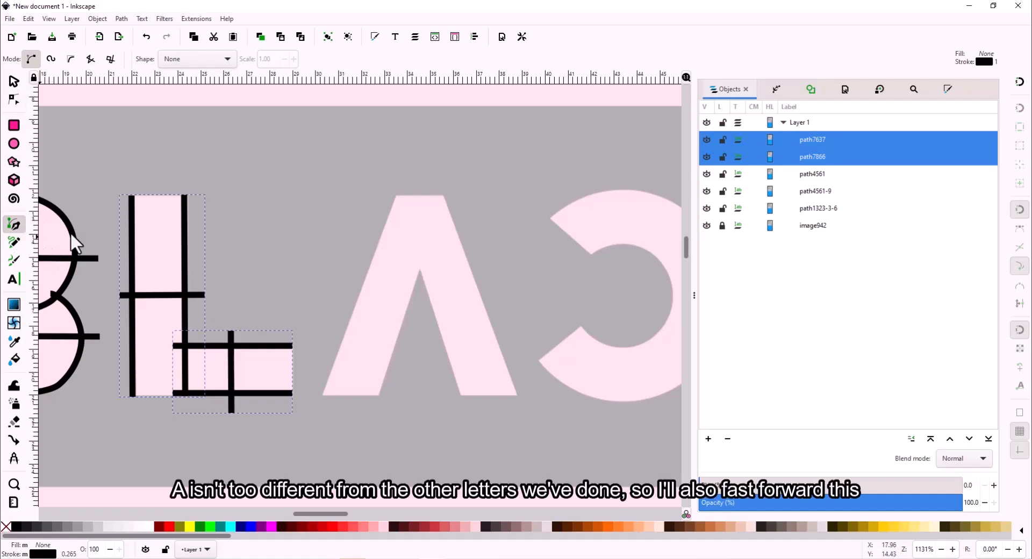
- Trace the A's left leg with two parallel slanted lines and draw a crossbar across the A
click(321, 396)
double_click(397, 196)
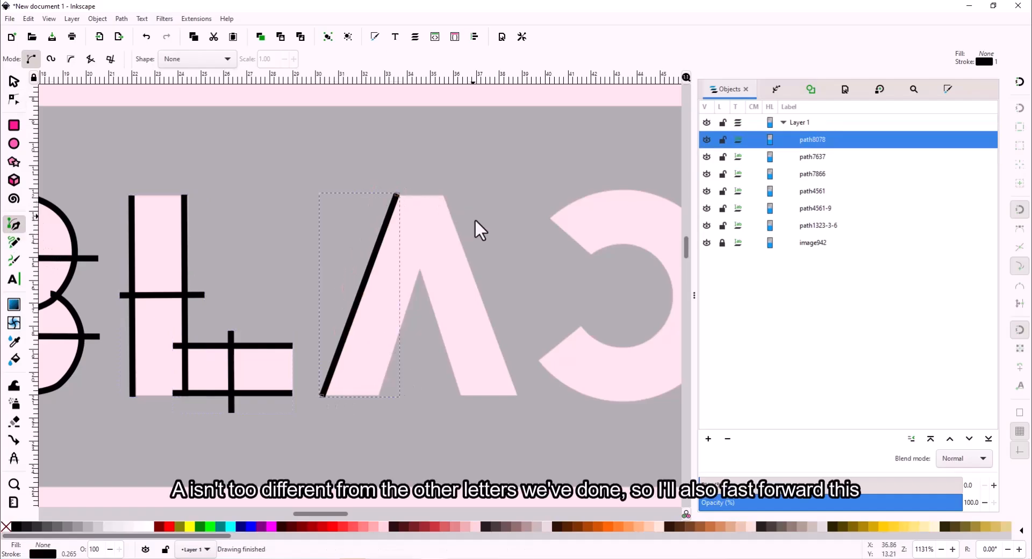
key(ctrl+c)
key(ctrl+v)
click(18, 79)
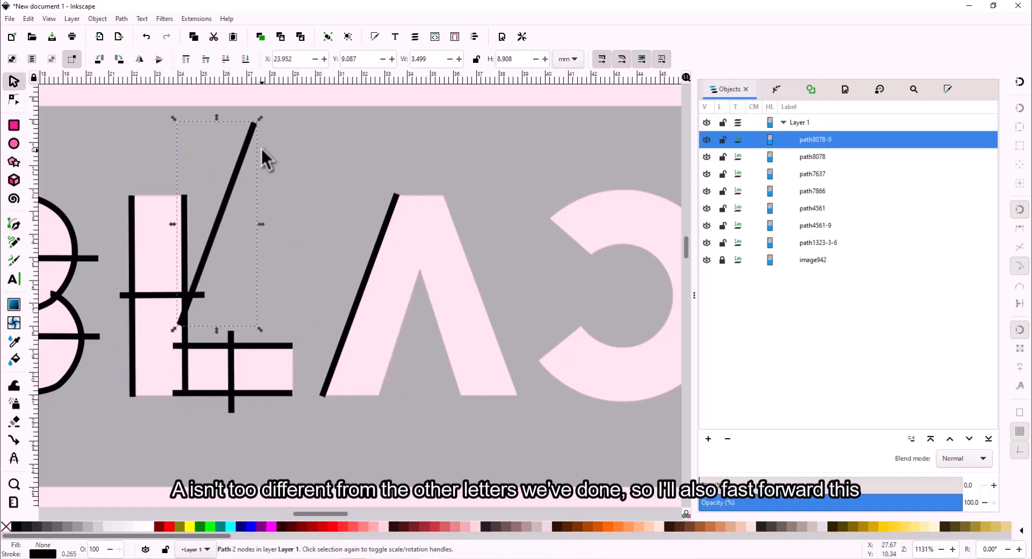
drag(247, 154, 443, 230)
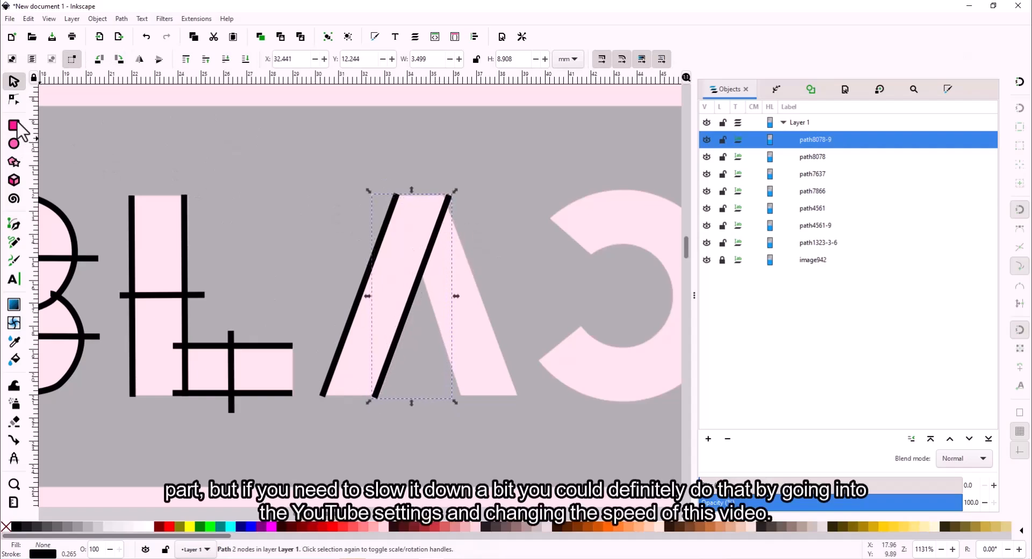
click(14, 224)
click(334, 301)
double_click(426, 301)
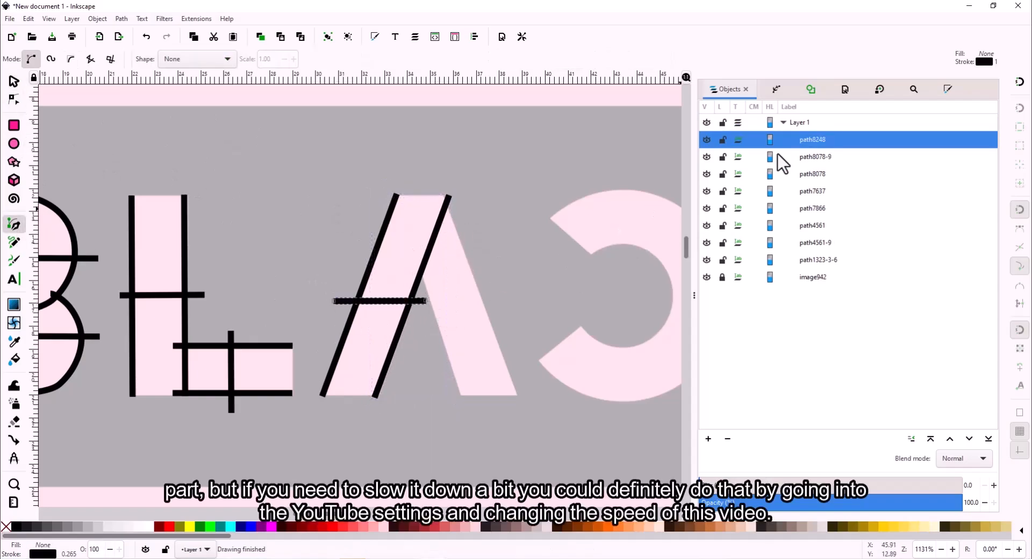
- Select the crossbar with the A's strokes and set them as a satin column in Ink/Stitch Params
shift+click(834, 174)
click(122, 19)
click(197, 18)
mouse_move(236, 143)
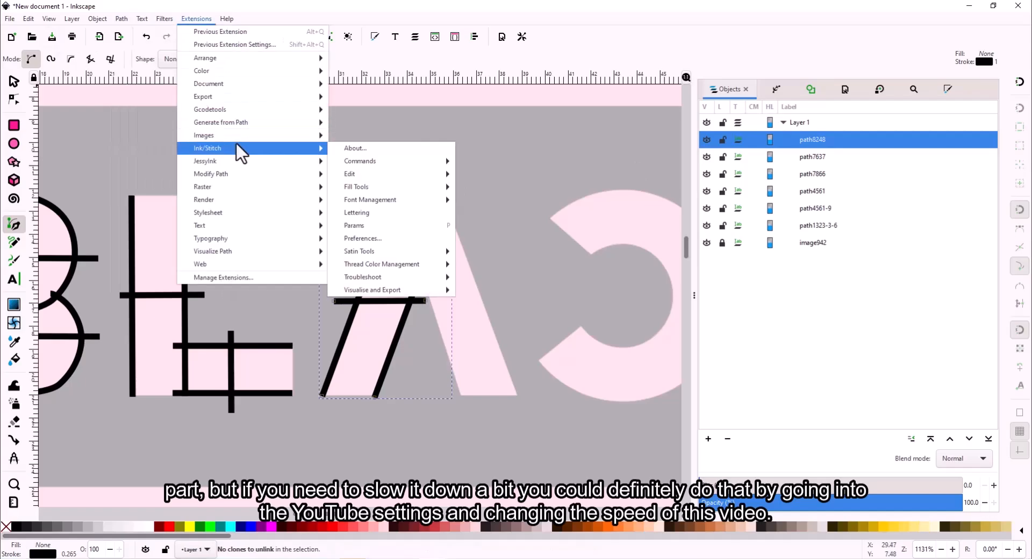
click(366, 146)
click(53, 171)
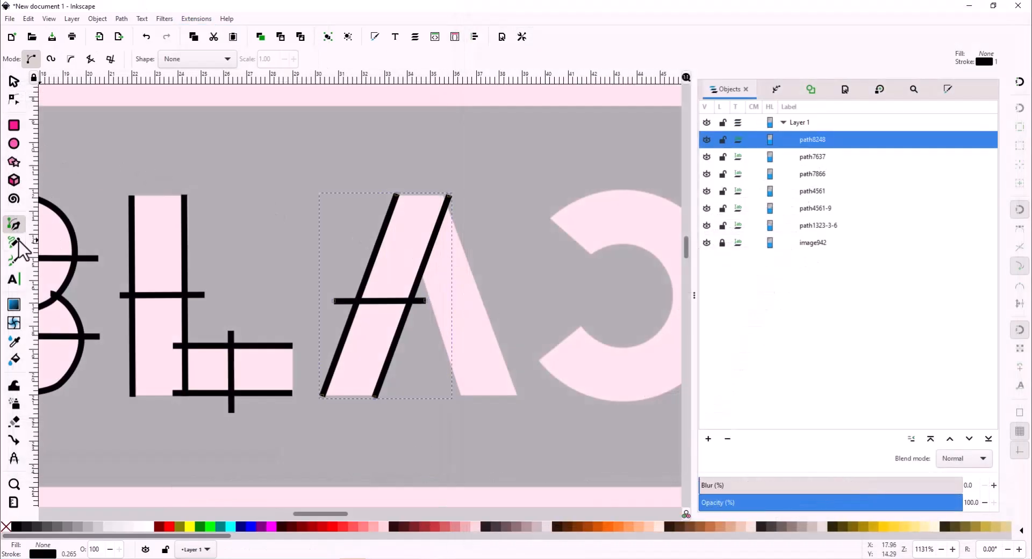
- Paste a horizontally mirrored copy onto the A's right leg, pulling its top node onto the crossbar
key(ctrl+v)
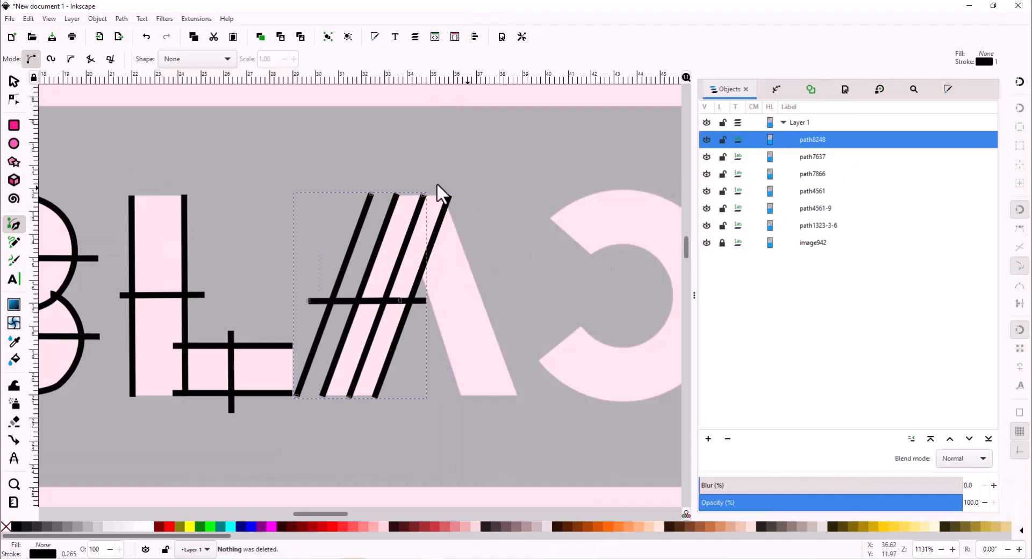
click(14, 81)
click(139, 59)
drag(366, 232, 458, 231)
ctrl+scroll(410, 214, up, 2)
click(14, 100)
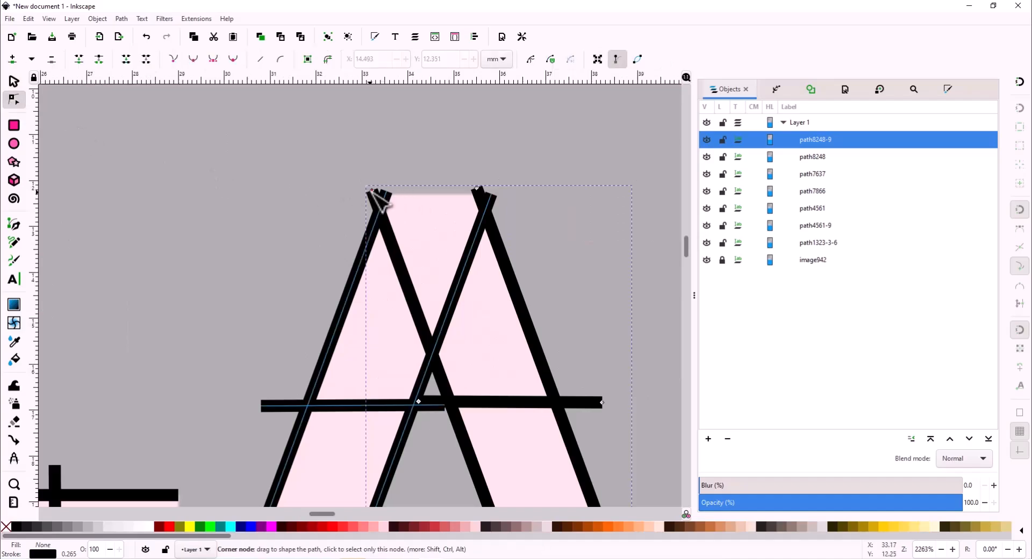
drag(372, 190, 426, 335)
ctrl+scroll(652, 354, down, 4)
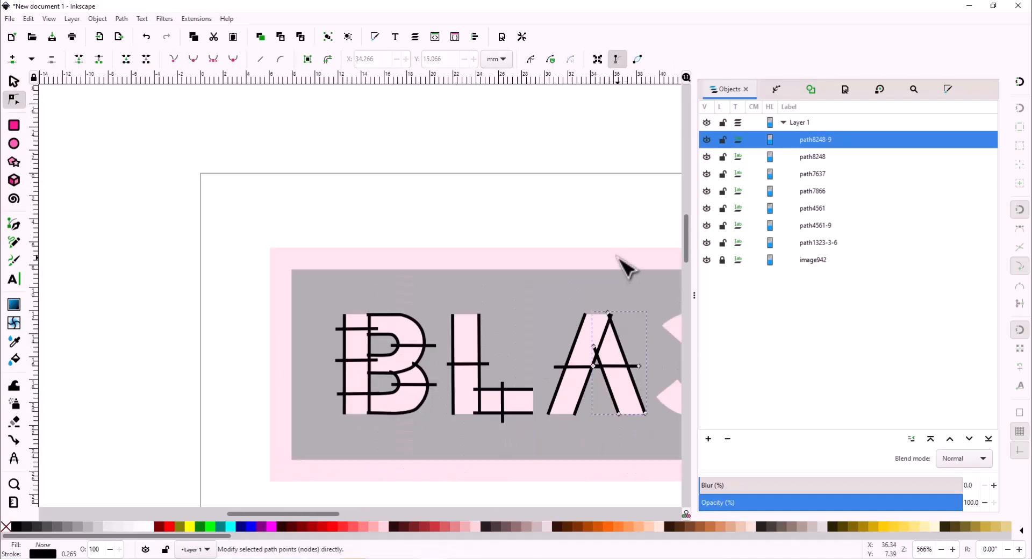
- Raise path8248 above its copy, then preview path8248 and path8248-9 in the stitch simulator
click(821, 158)
click(950, 439)
shift+click(837, 159)
click(120, 20)
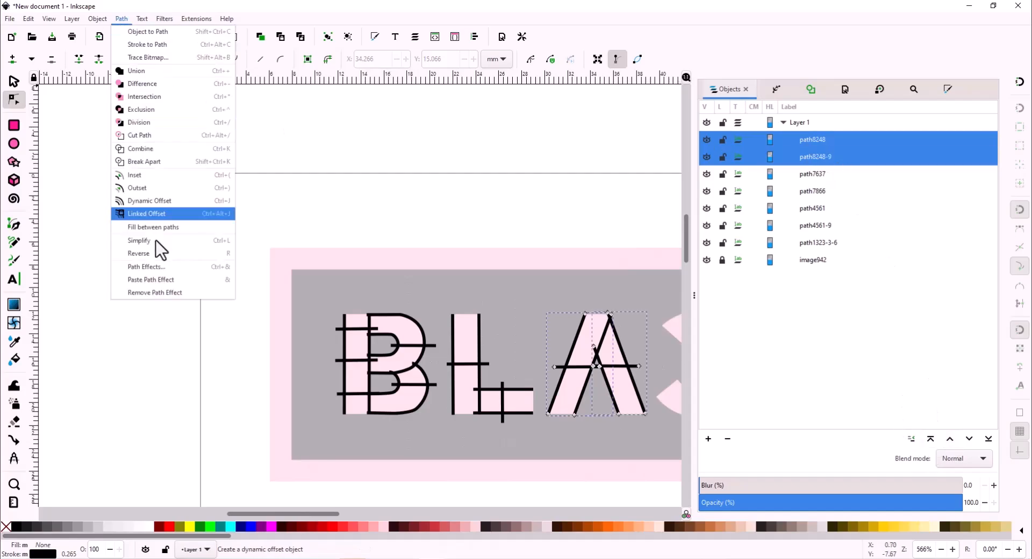
click(198, 21)
mouse_move(263, 149)
mouse_move(395, 290)
click(510, 313)
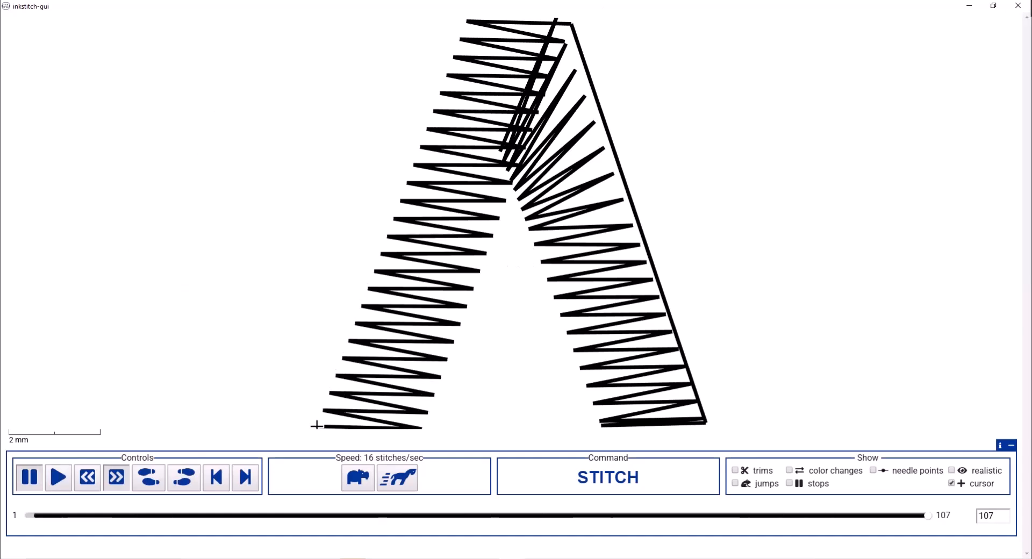
drag(904, 519, 707, 534)
click(1018, 6)
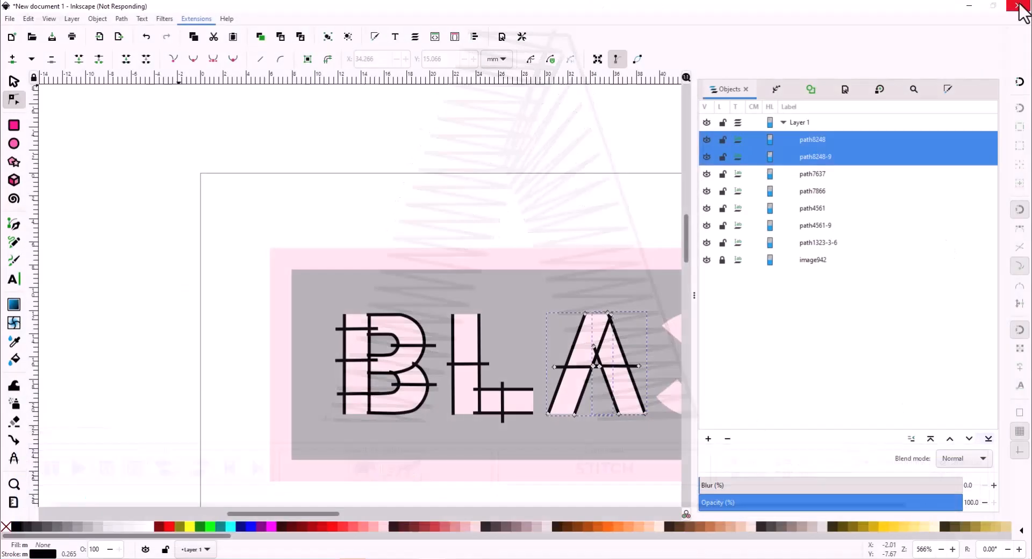
- Reverse path8248's direction and rerun the simulator on both A paths
ctrl+click(825, 156)
click(121, 18)
click(183, 252)
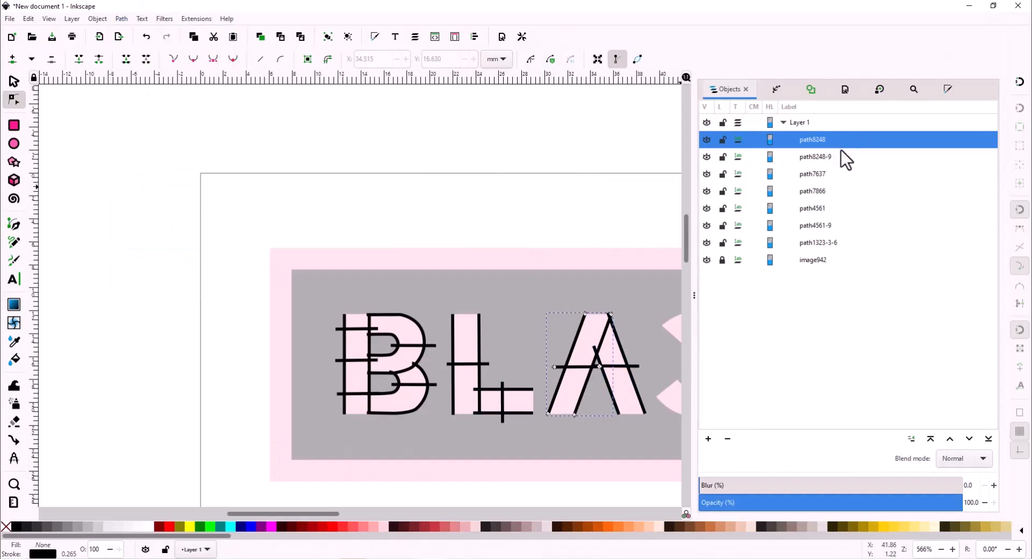
ctrl+click(839, 156)
click(197, 18)
click(531, 314)
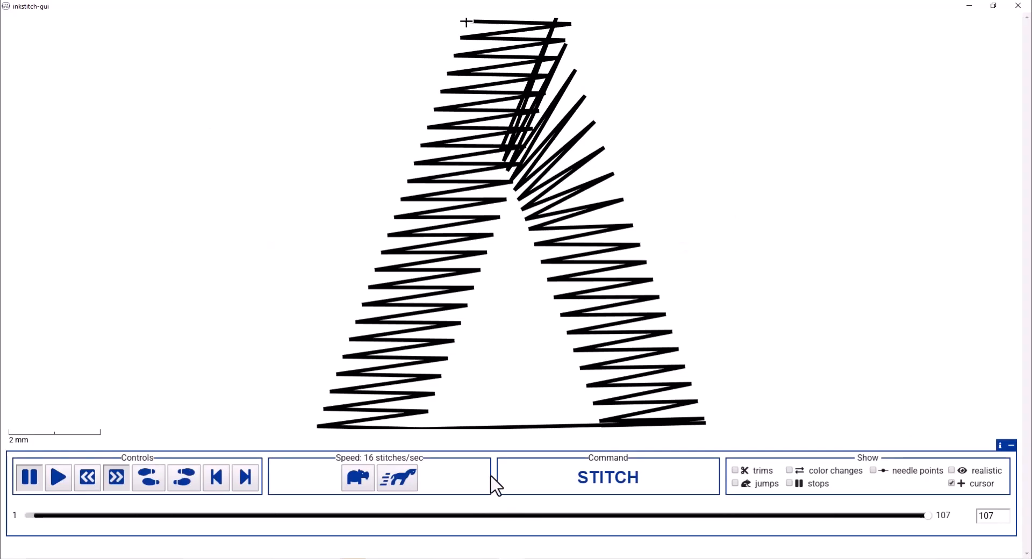
click(1029, 3)
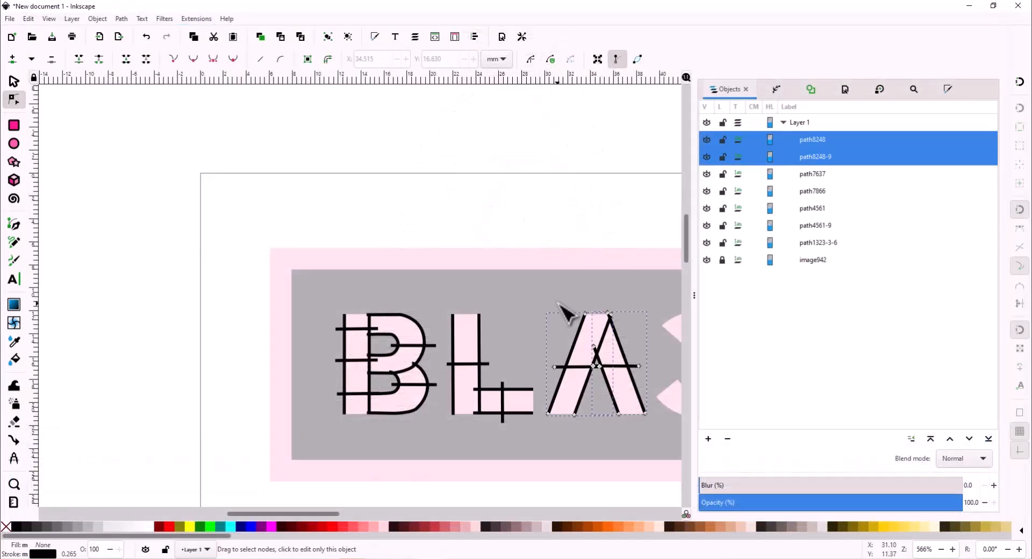
click(510, 281)
scroll(510, 281, right, 16)
scroll(425, 388, up, 2)
- Switch the Pen tool to Spiro mode and trace the C's inner arc
scroll(224, 369, left, 1)
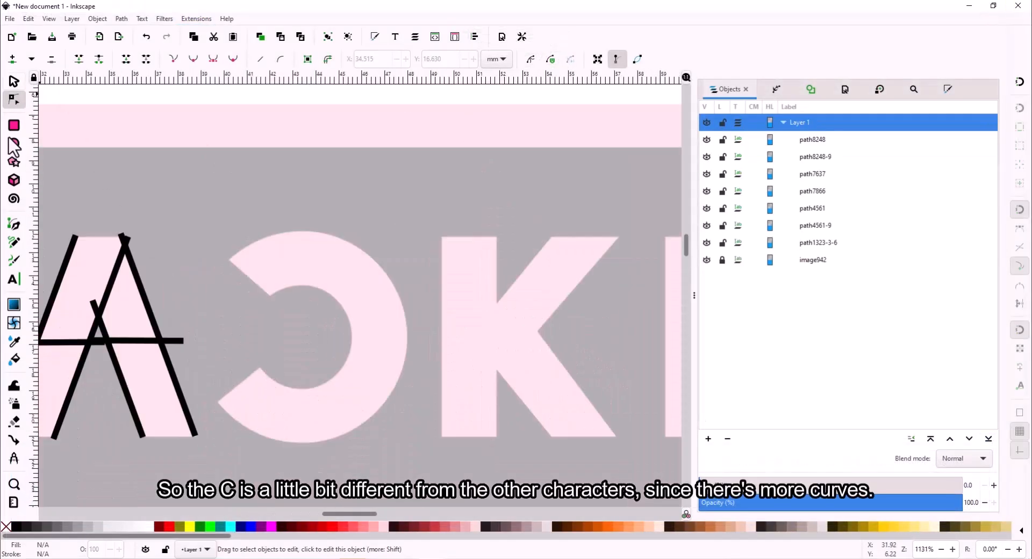
click(14, 224)
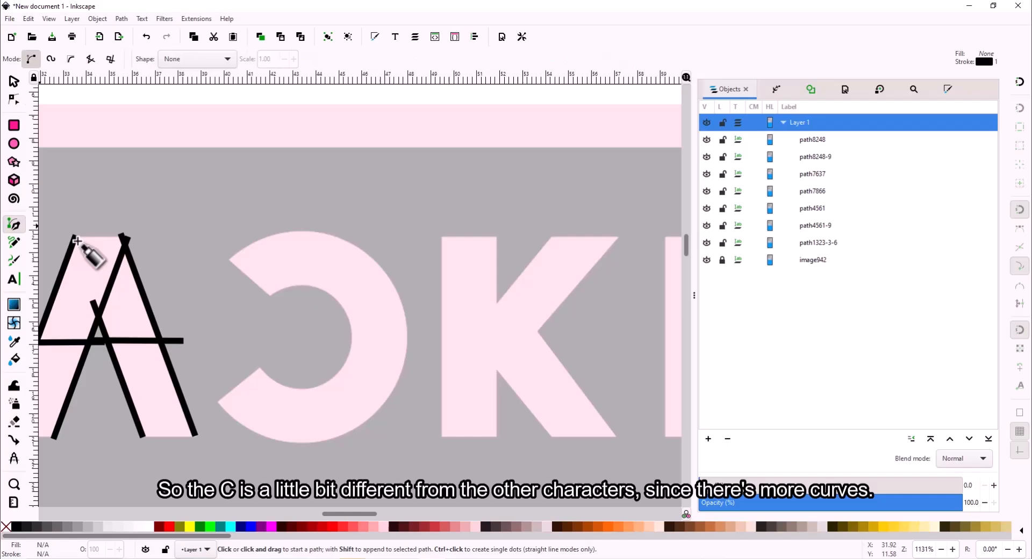
click(270, 298)
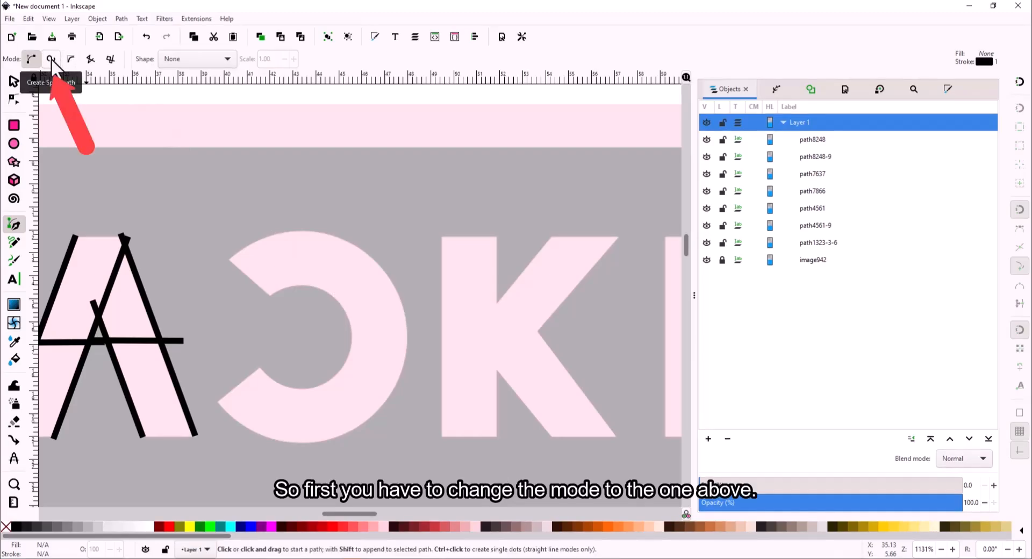
click(51, 59)
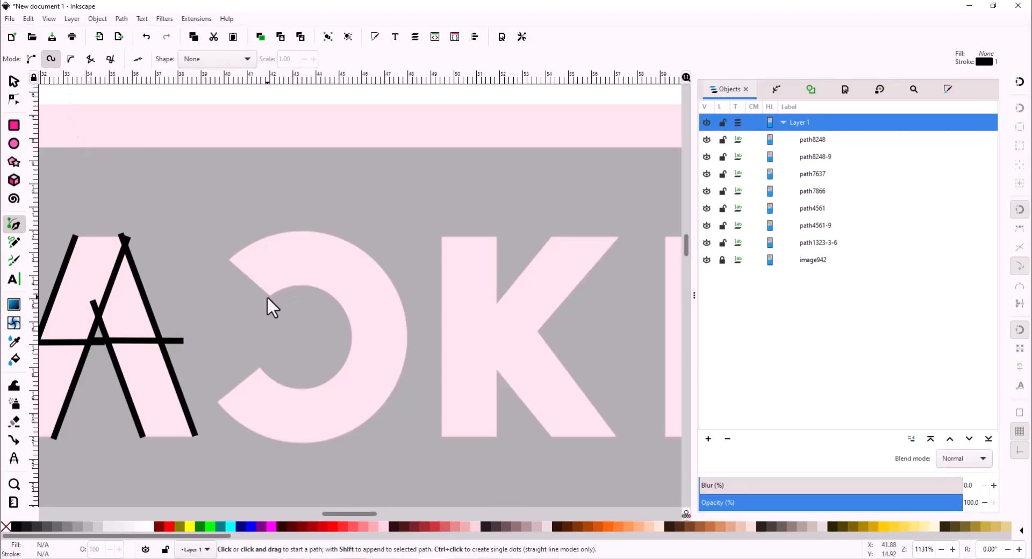
click(271, 297)
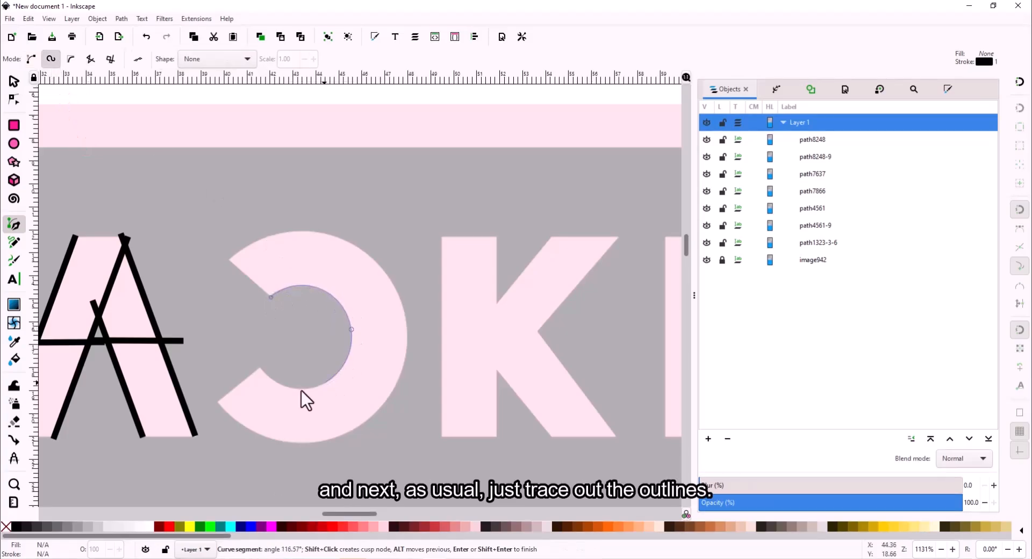
click(260, 371)
right_click(260, 369)
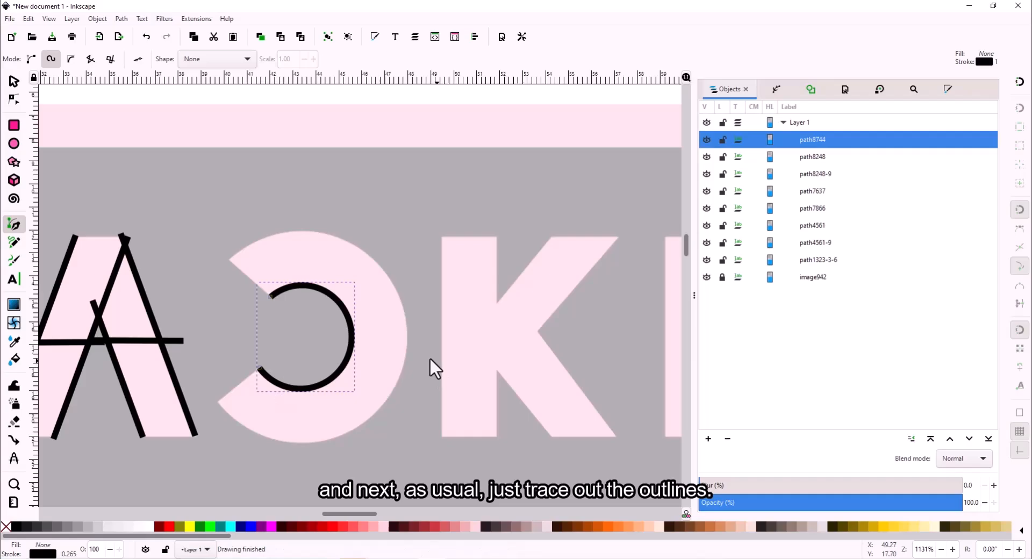
- Trace the C's outer arc as a smooth three-node Spiro curve
click(229, 261)
click(269, 237)
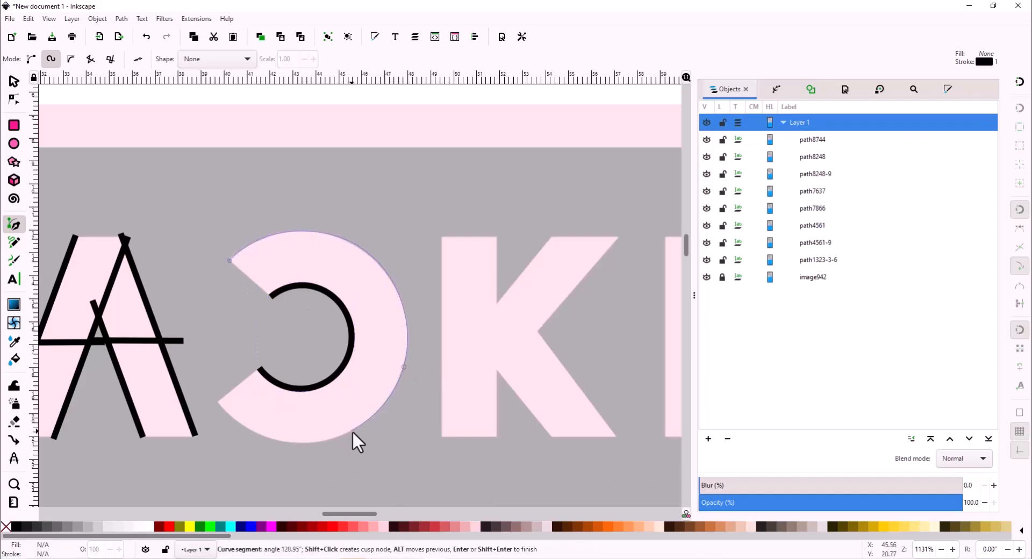
click(216, 401)
right_click(216, 401)
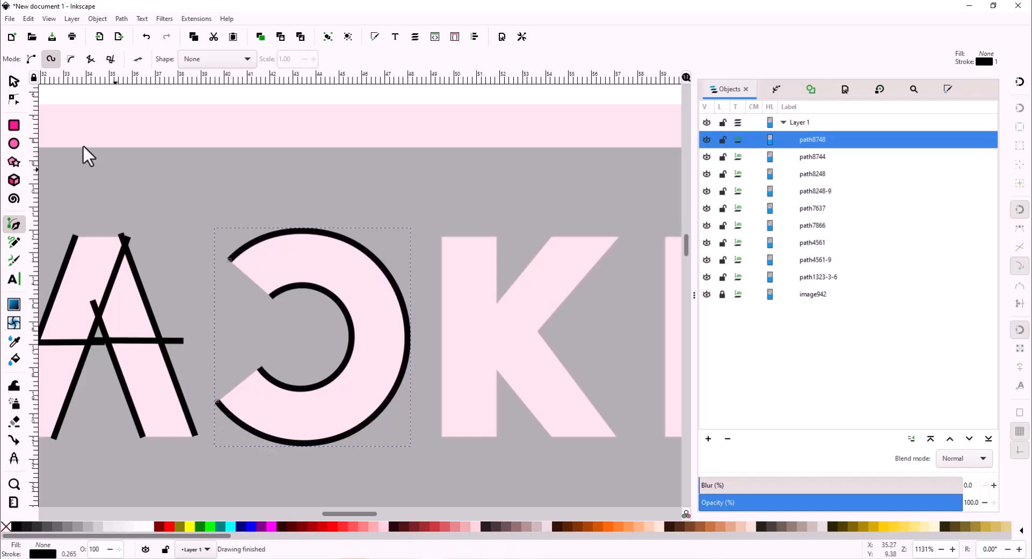
- Draw a straight rung across the C's middle with the Pencil and select all three C paths
key(p)
drag(325, 337, 427, 336)
click(833, 173)
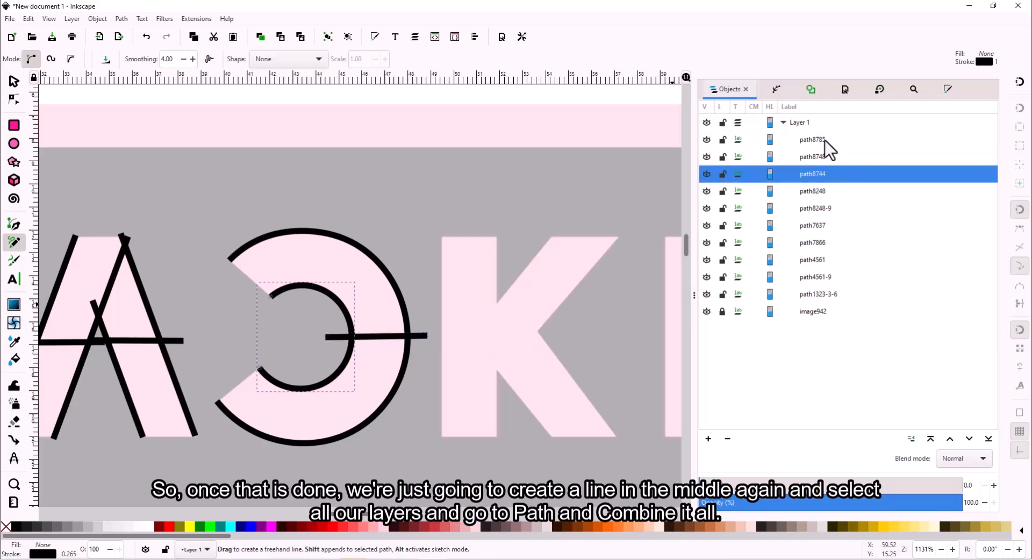
shift+click(825, 141)
- Combine the C's two arcs and rung into path8785, undoing and repeating the combine once
click(121, 18)
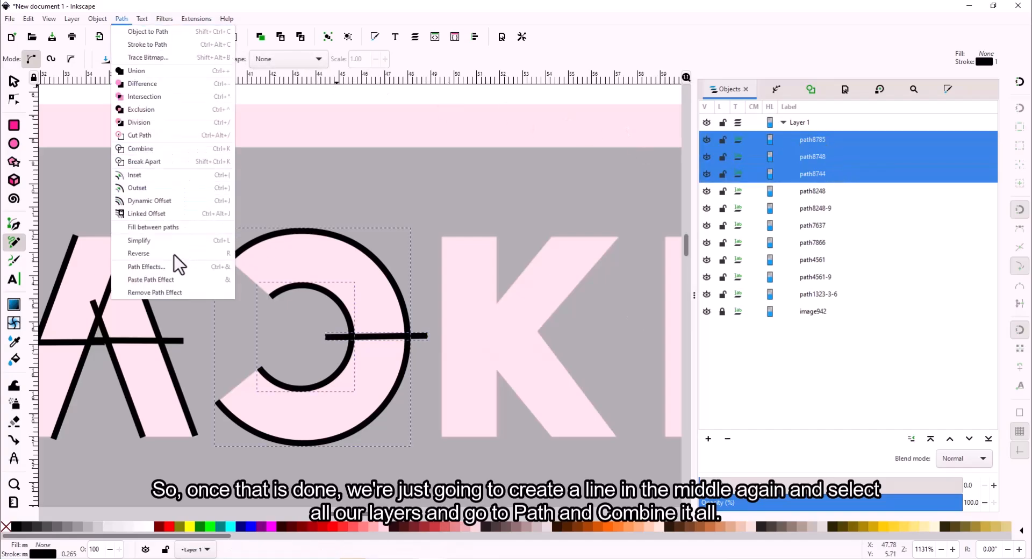
click(141, 150)
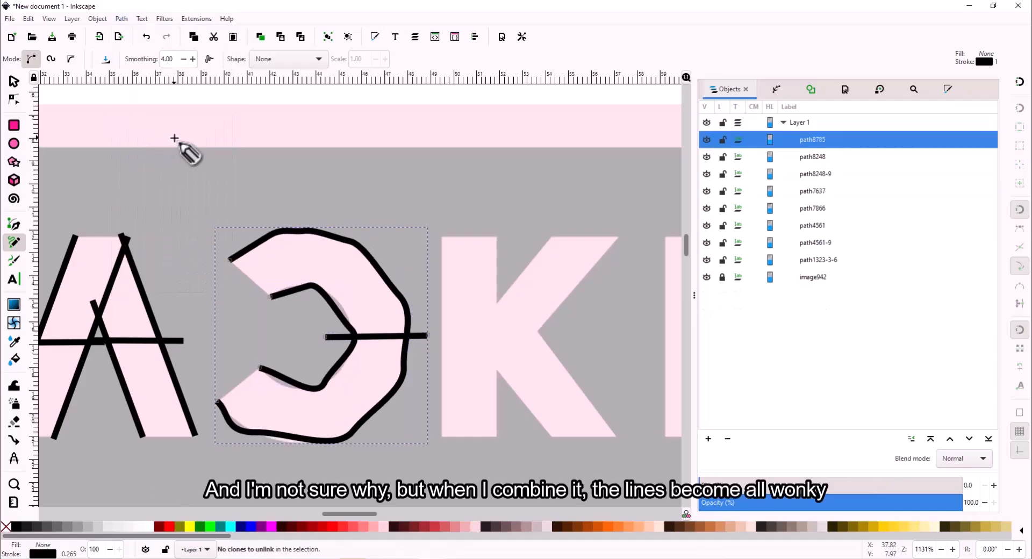
key(ctrl+z)
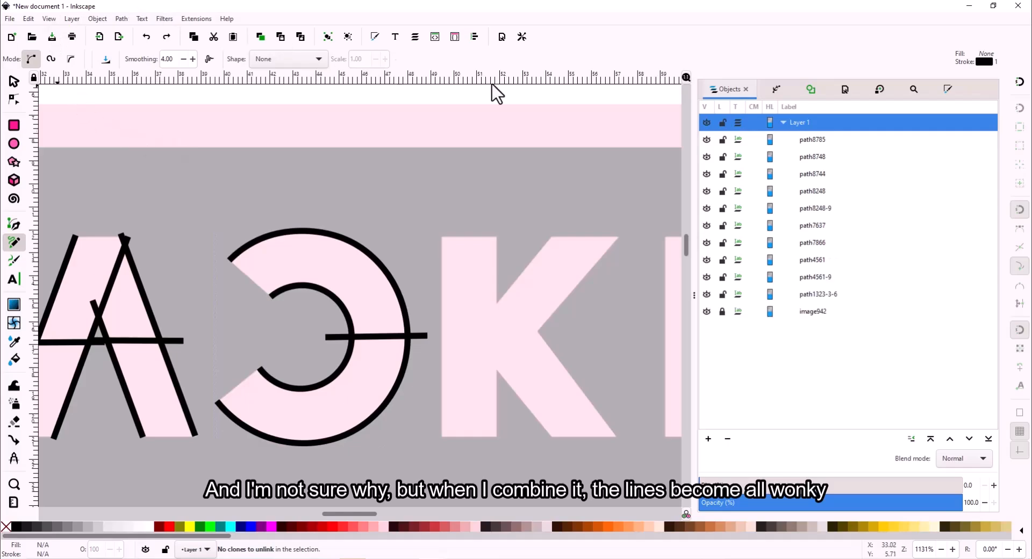
click(858, 140)
shift+click(825, 175)
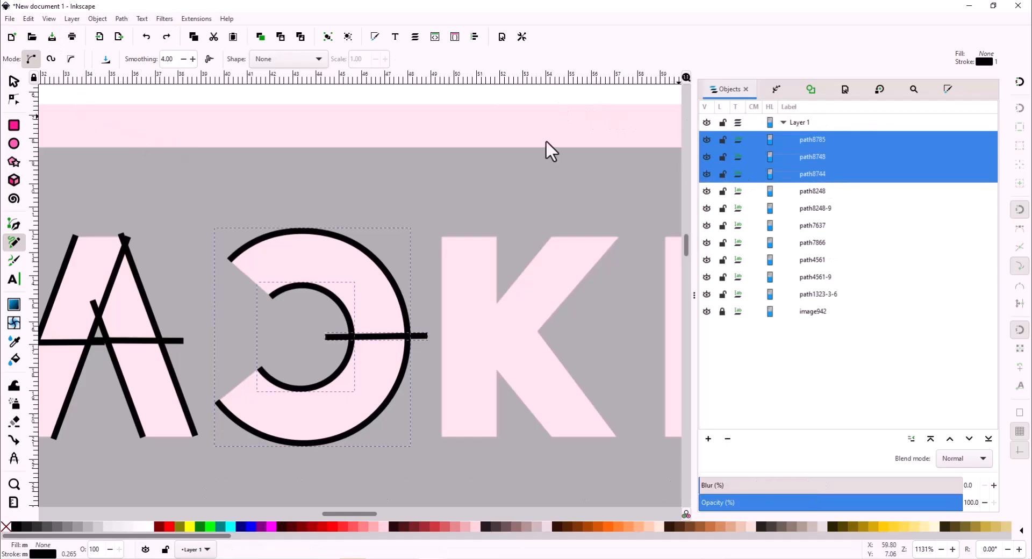
click(117, 18)
click(179, 149)
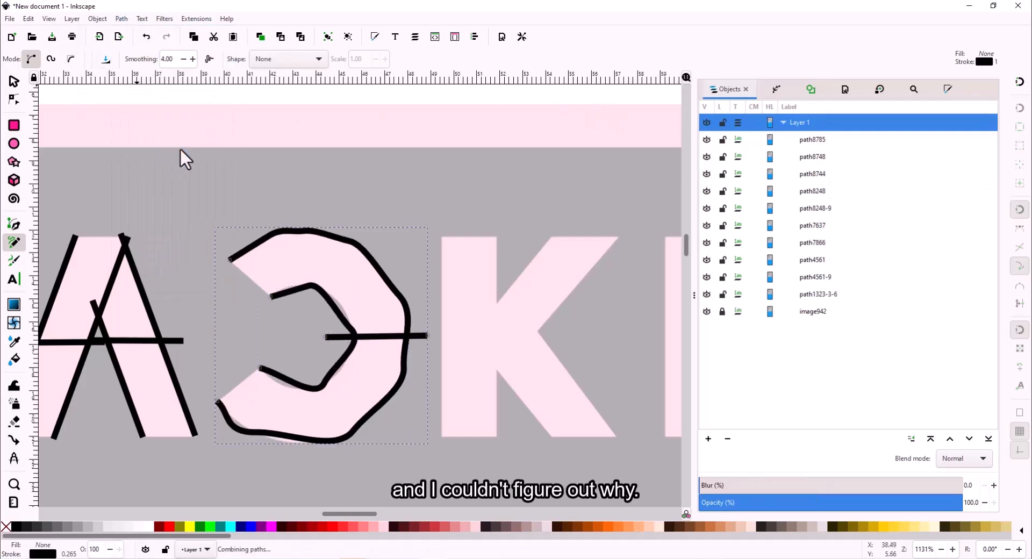
click(370, 184)
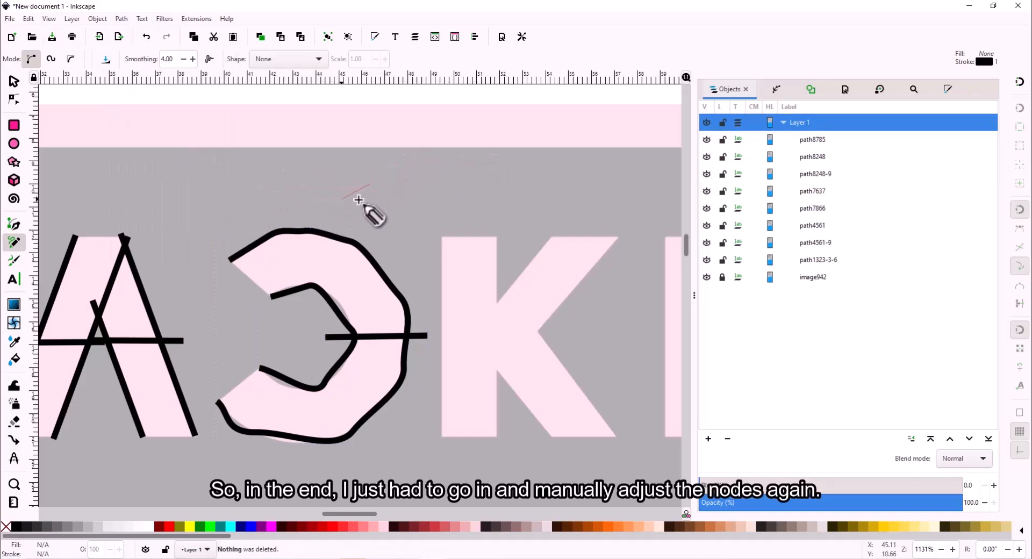
click(13, 81)
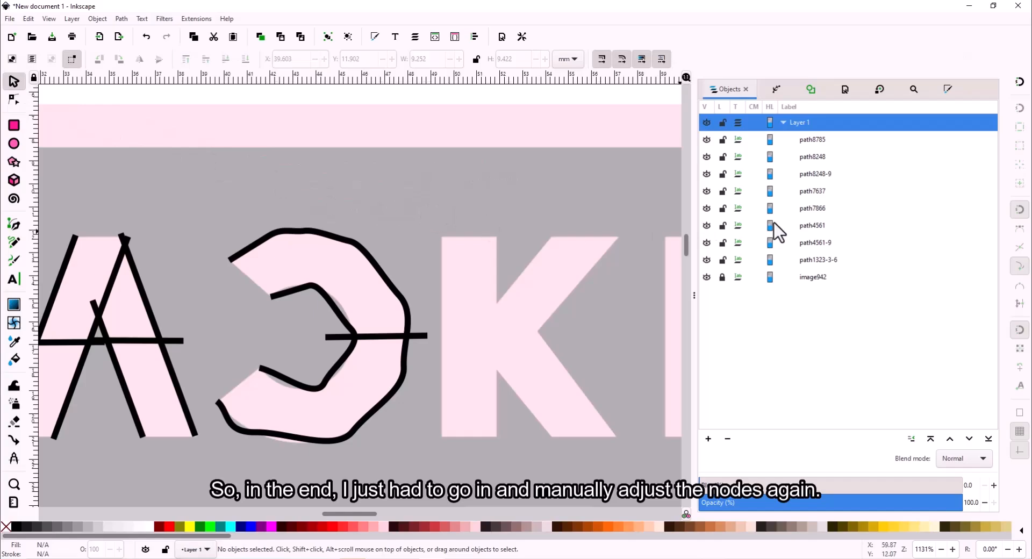
click(827, 141)
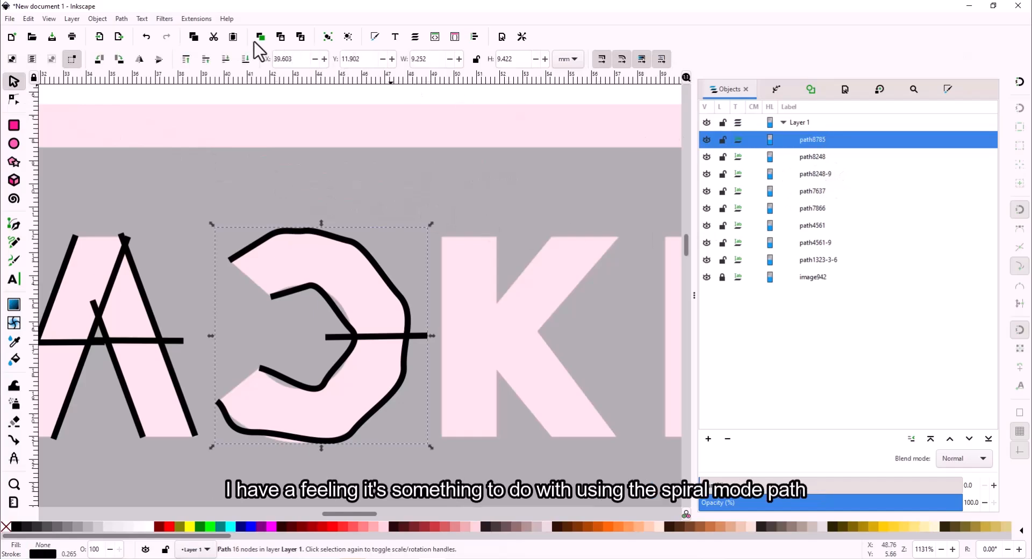
click(196, 18)
mouse_move(247, 149)
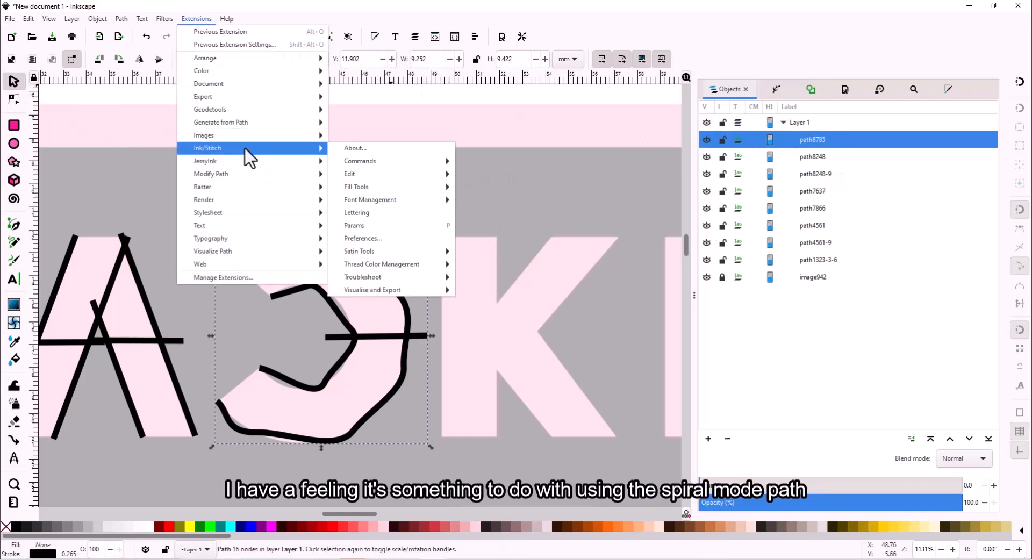
click(390, 231)
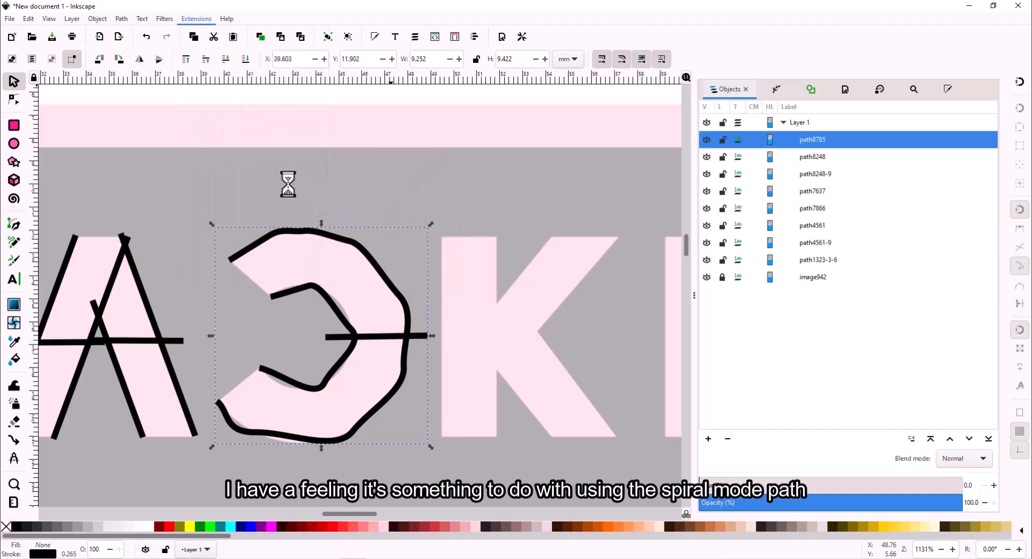
click(79, 107)
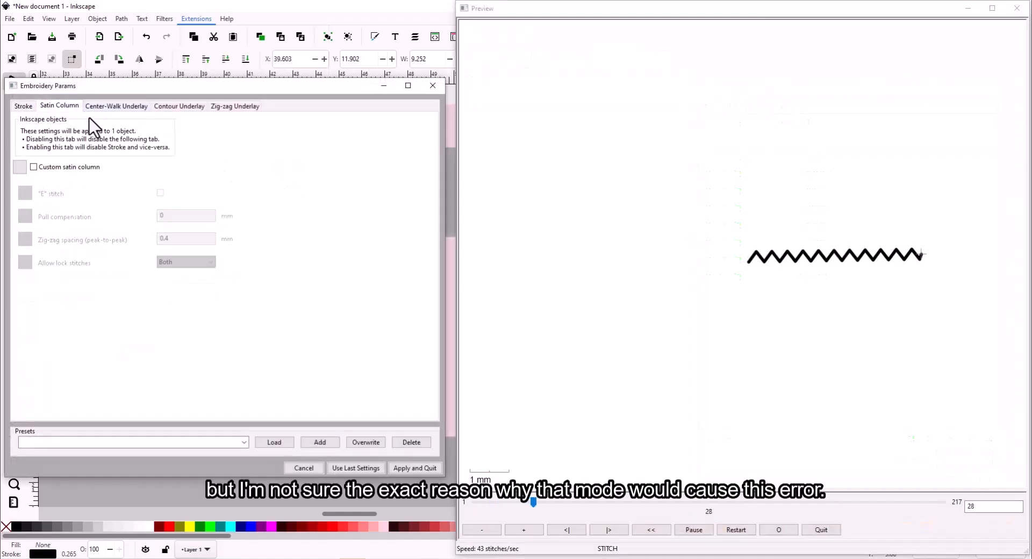
click(79, 168)
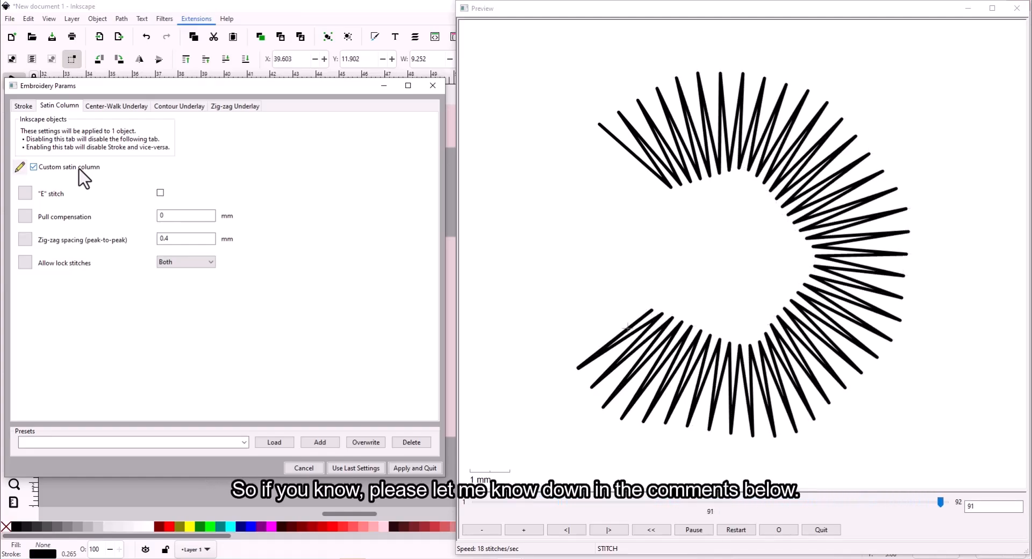
- Insert a node on the C's inner curve and round the curve with its handles
click(304, 468)
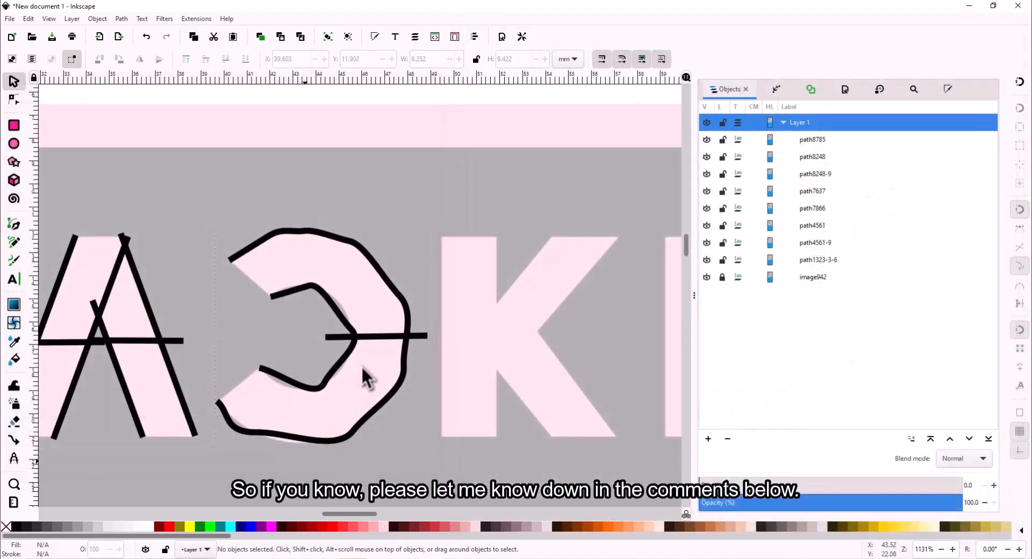
click(9, 99)
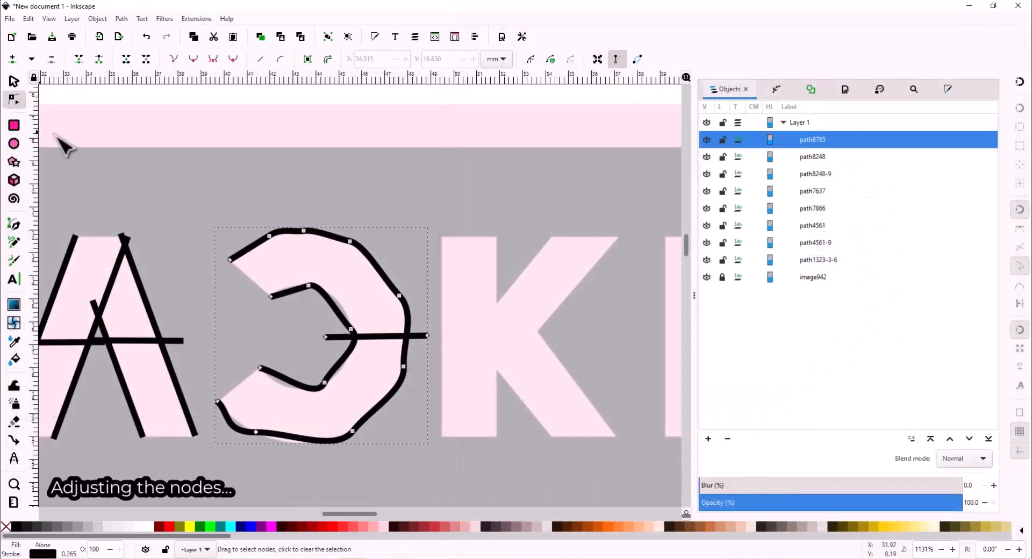
double_click(294, 381)
click(194, 59)
drag(294, 382, 281, 384)
mouse_move(332, 374)
mouse_down()
mouse_move(349, 376)
mouse_move(339, 368)
mouse_up()
click(351, 329)
drag(341, 315, 348, 309)
drag(296, 289, 292, 286)
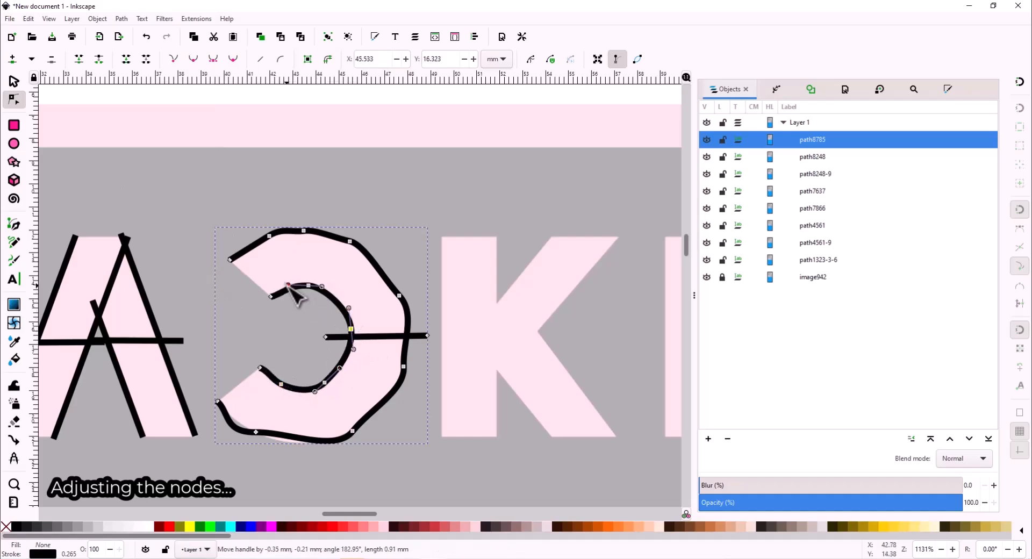
click(385, 366)
- Reshape the curve at the lower and upper inner nodes of the C
scroll(243, 368, up, 4)
click(310, 368)
drag(337, 372, 333, 387)
scroll(431, 184, up, 5)
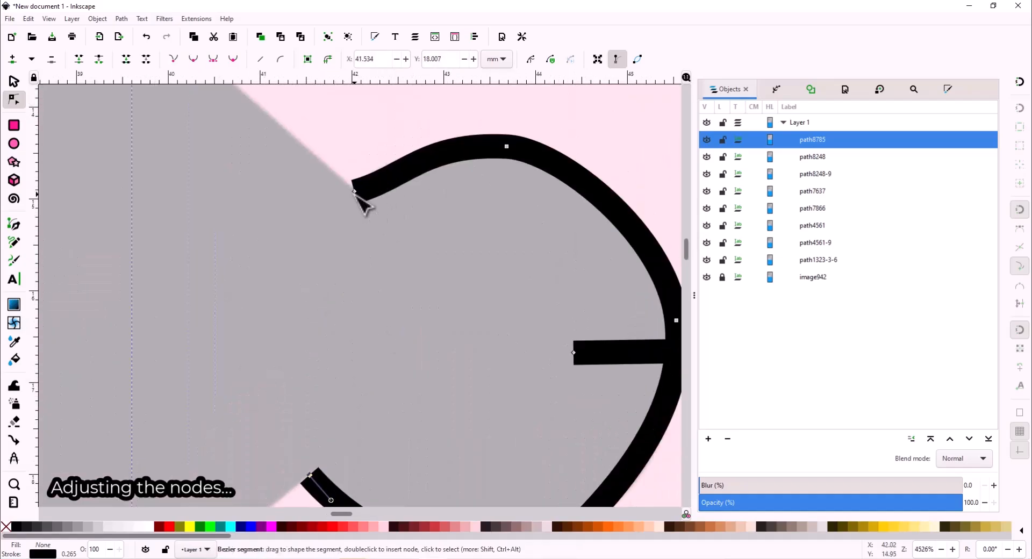
click(354, 192)
drag(405, 178, 412, 158)
scroll(542, 223, down, 4)
scroll(530, 357, up, 3)
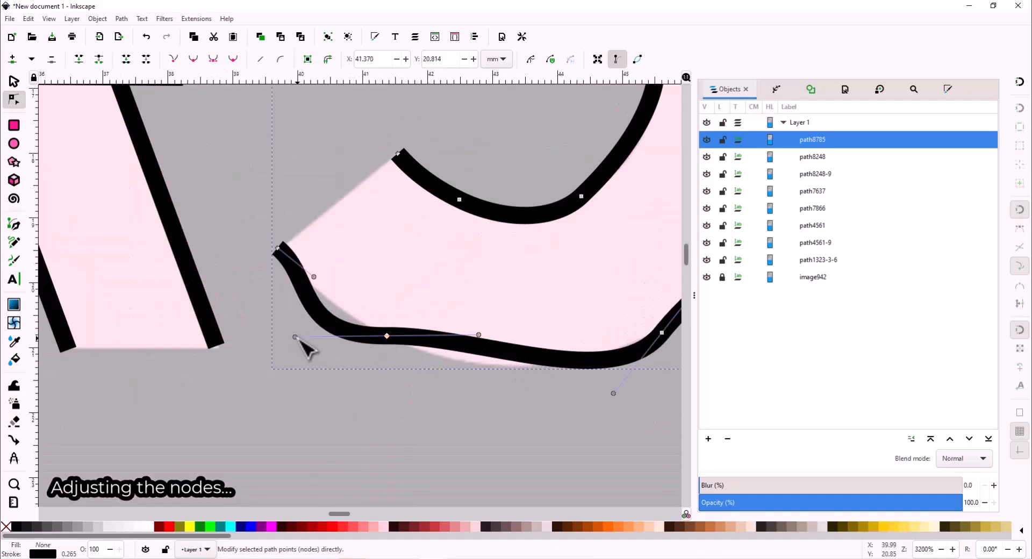
- Smooth the C's lower curve by adjusting its left, right and end handles
click(352, 334)
drag(295, 337, 326, 336)
drag(478, 335, 461, 360)
drag(330, 318, 331, 312)
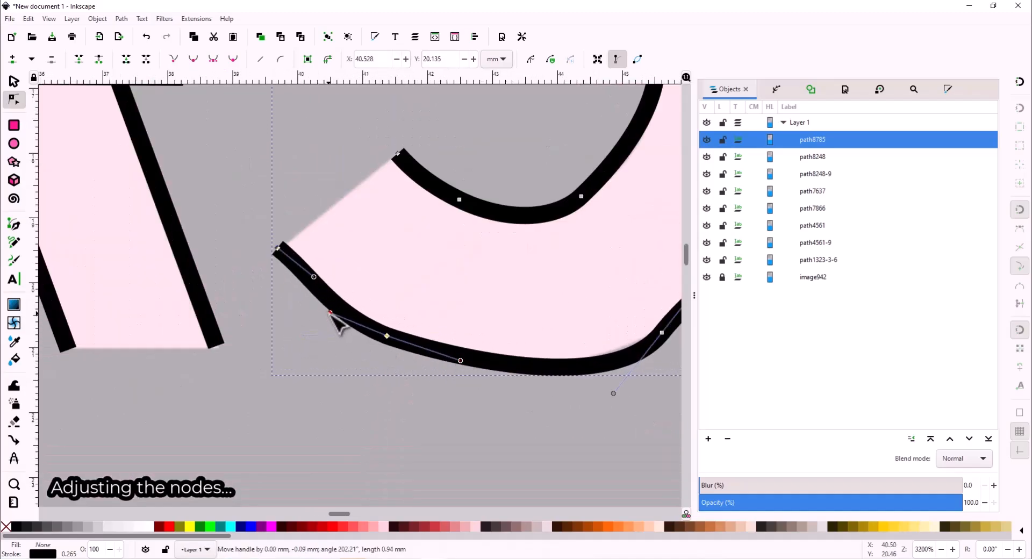
drag(313, 277, 307, 283)
scroll(660, 347, right, 8)
drag(442, 393, 413, 378)
scroll(586, 215, right, 4)
scroll(588, 223, up, 8)
scroll(588, 223, down, 2)
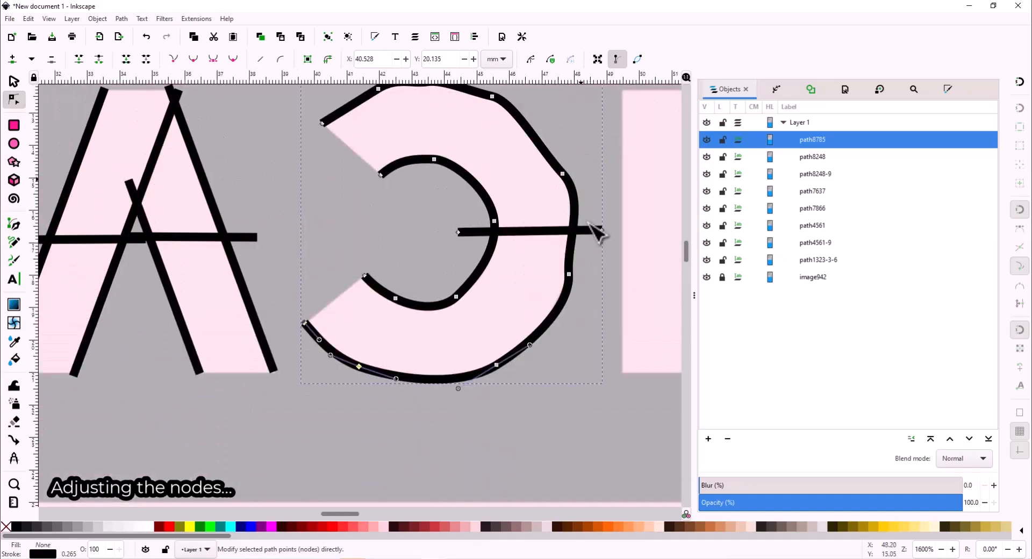
scroll(590, 223, up, 2)
- Flatten the outline's right side, delete two extra top nodes, and apply satin column settings
click(568, 317)
drag(567, 284, 574, 285)
drag(540, 192, 546, 181)
click(492, 140)
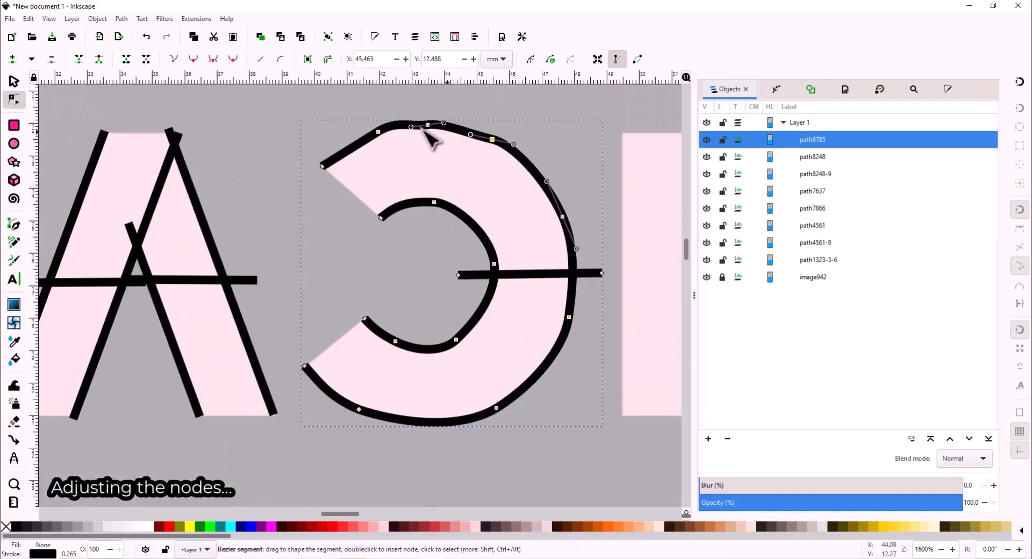
key(Delete)
drag(449, 101, 460, 112)
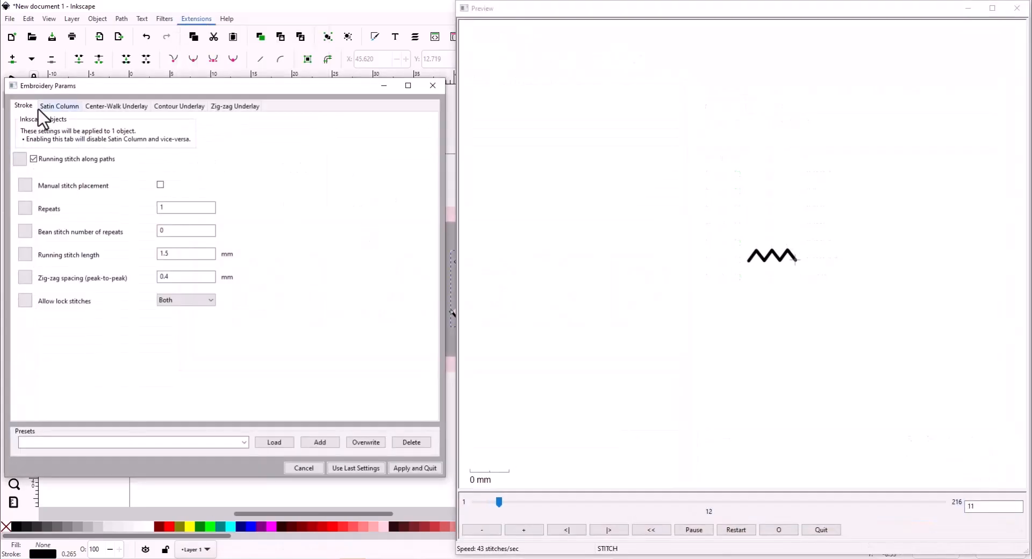
click(54, 106)
click(415, 467)
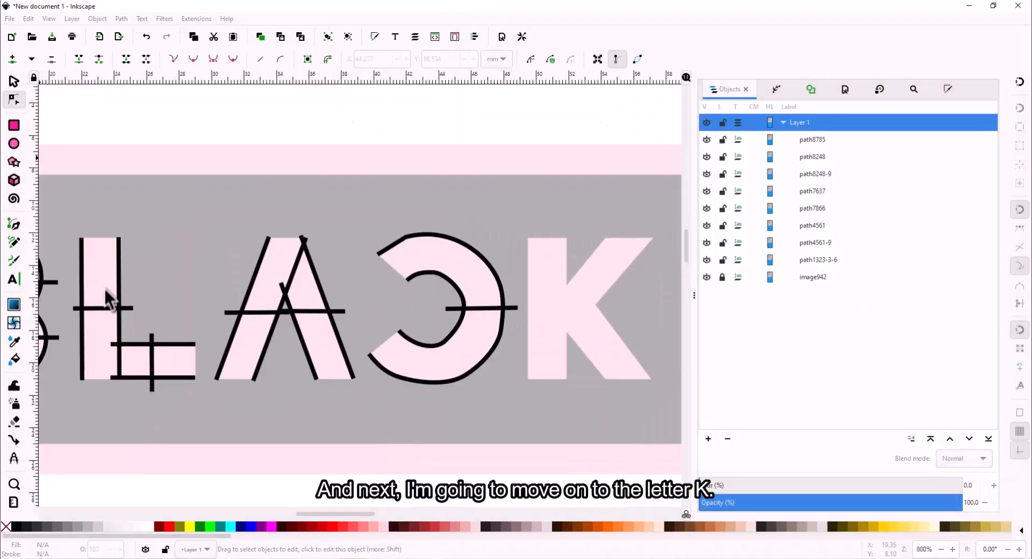
- Copy the L's stem path and paste it onto the K's vertical stroke as path7637-0
click(123, 289)
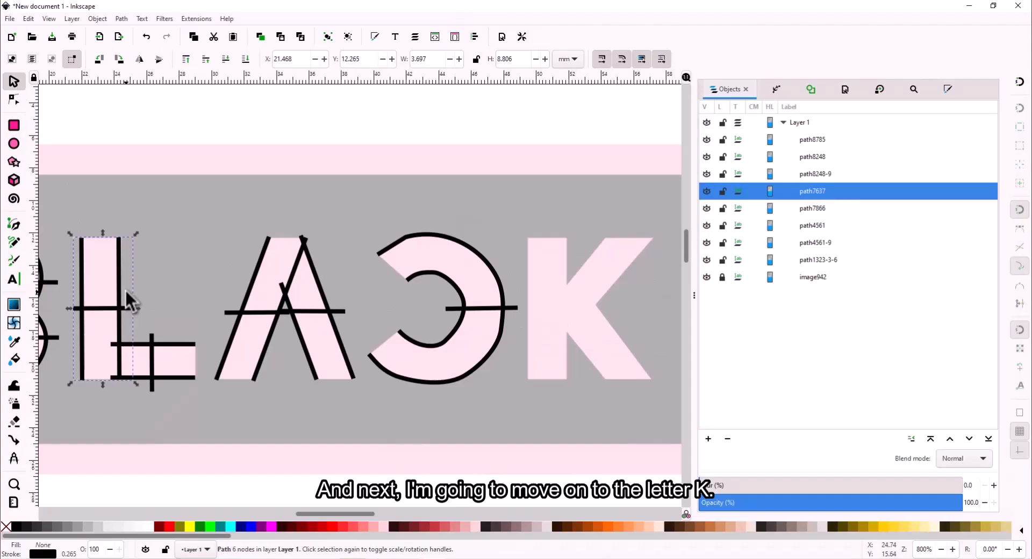
scroll(181, 285, right, 5)
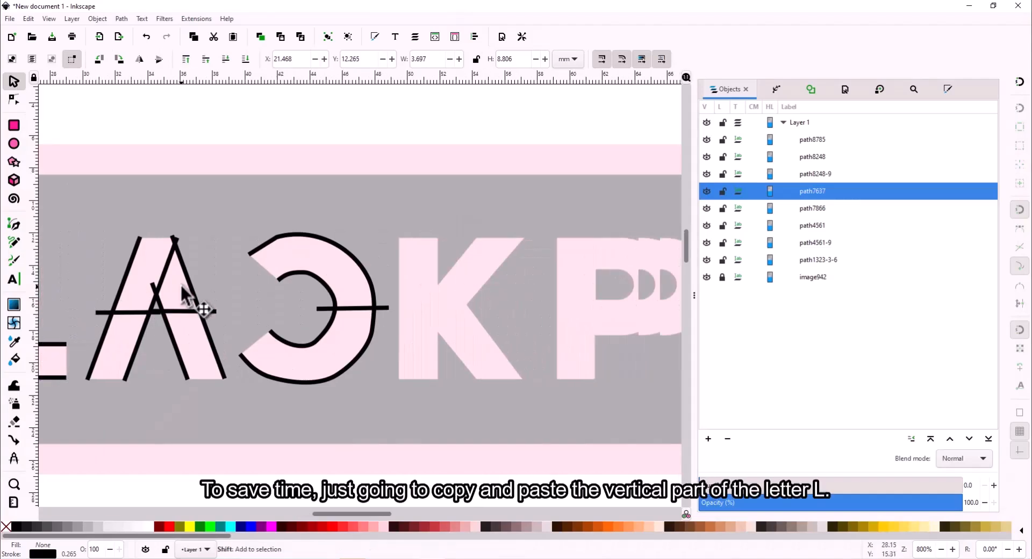
scroll(180, 283, right, 3)
key(ctrl+c)
key(ctrl+v)
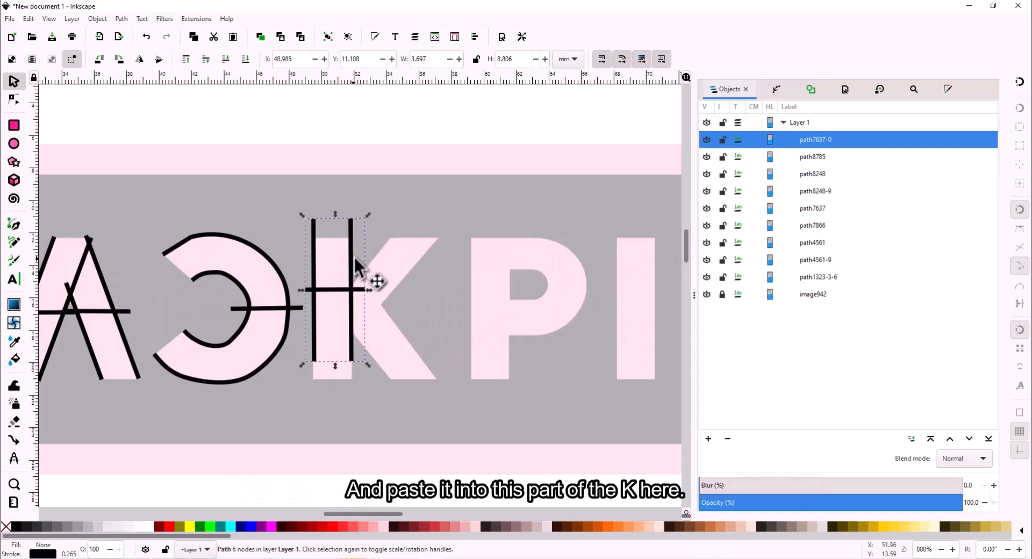
mouse_move(349, 263)
mouse_down()
mouse_move(352, 286)
mouse_move(351, 275)
mouse_up()
click(450, 242)
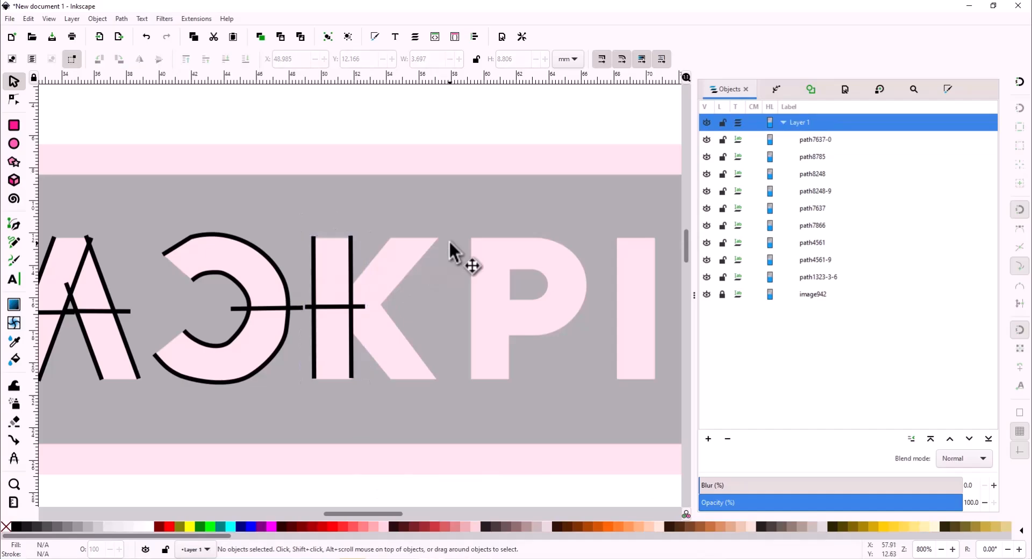
ctrl+scroll(433, 280, up, 2)
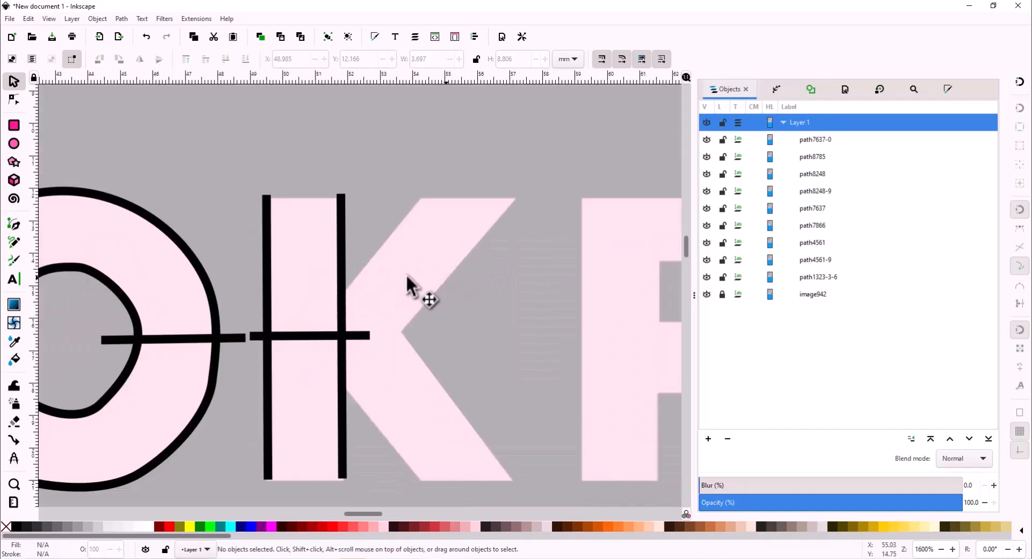
- Draw a diagonal along the K's upper arm, add a parallel copy, and extend it past the stem
click(14, 221)
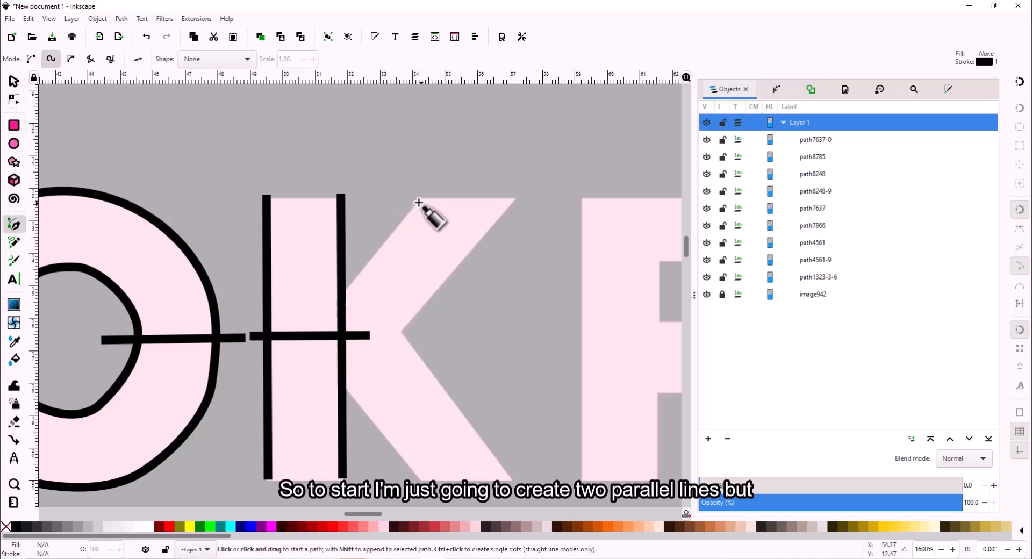
click(421, 198)
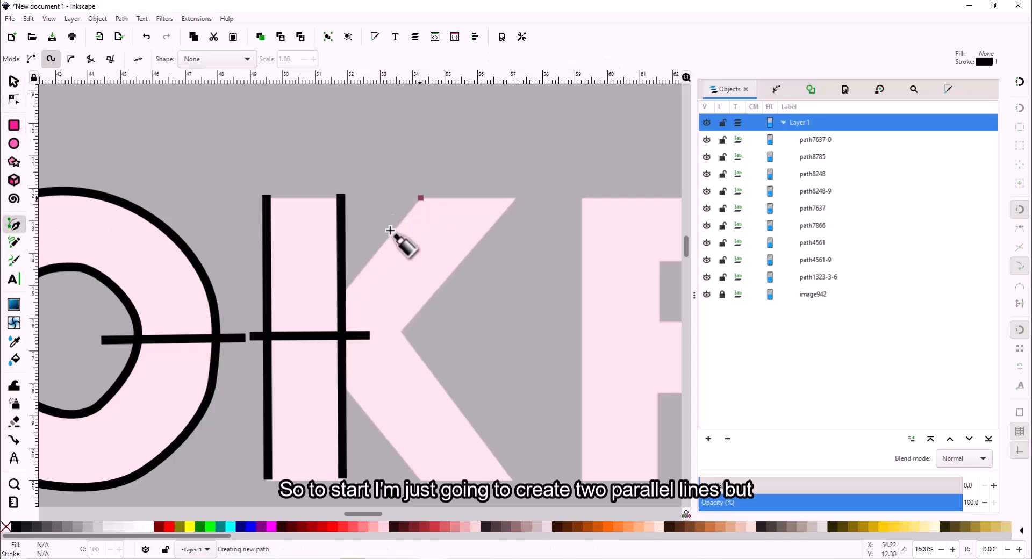
double_click(316, 323)
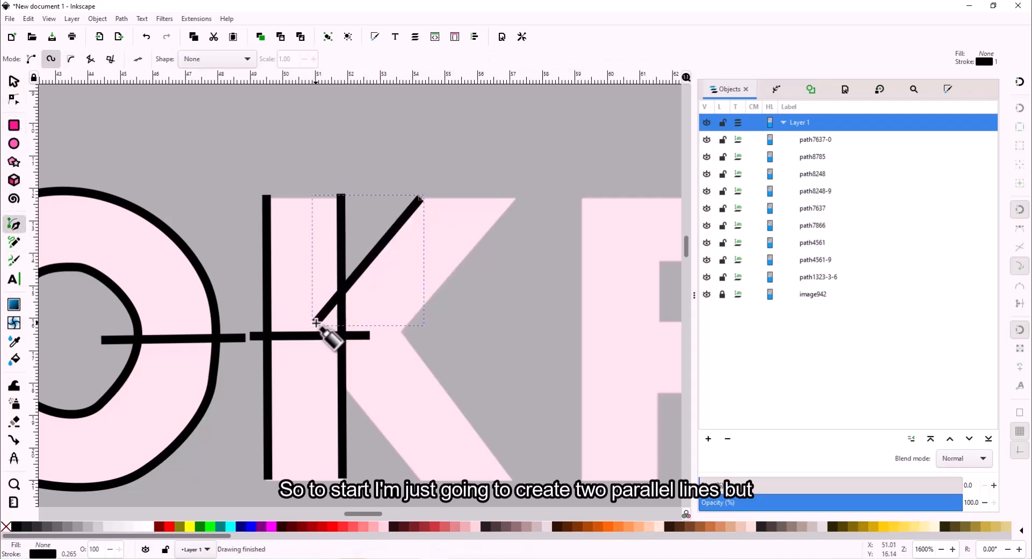
click(14, 81)
key(ctrl+c)
key(ctrl+v)
drag(440, 222, 453, 271)
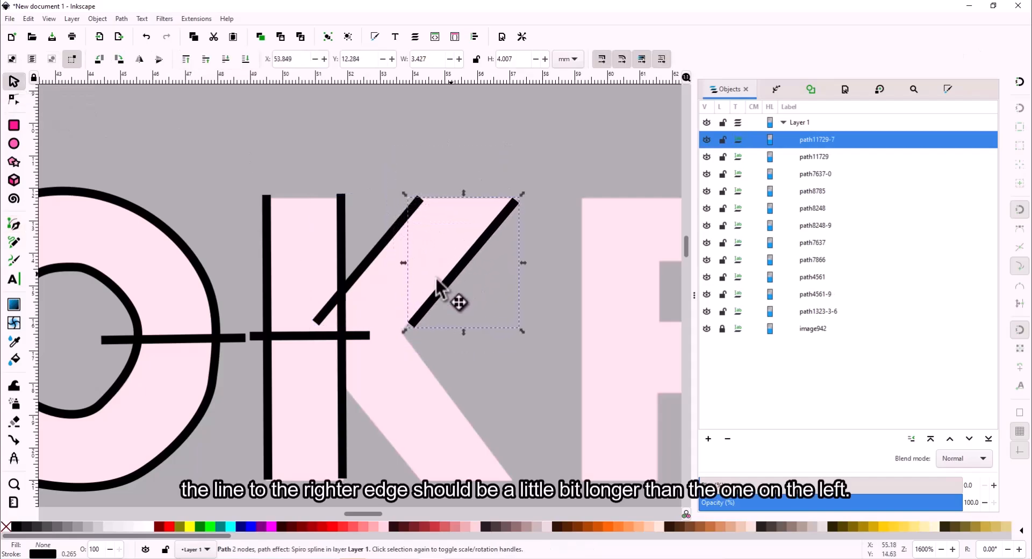
click(14, 100)
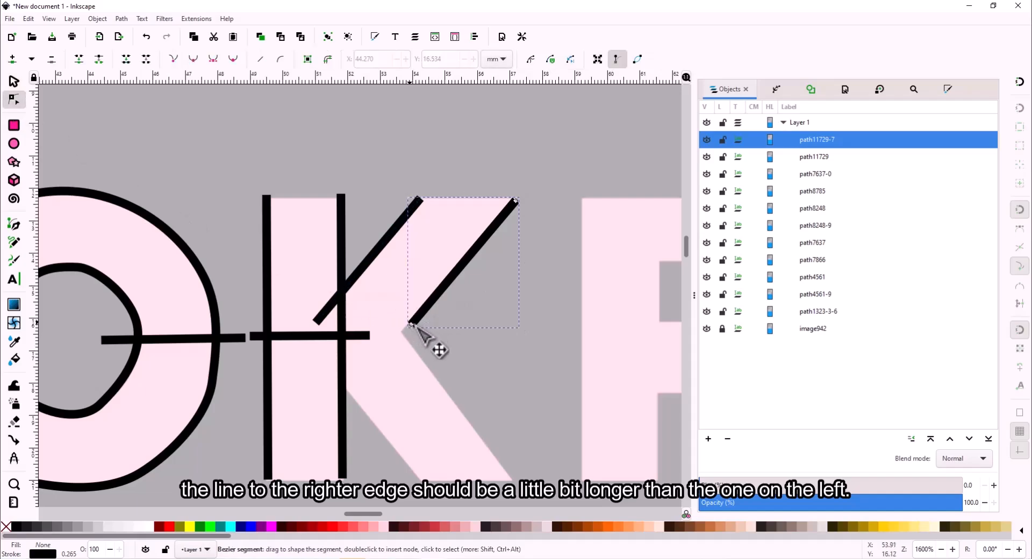
mouse_move(411, 325)
mouse_down()
mouse_move(365, 351)
mouse_move(324, 416)
mouse_up()
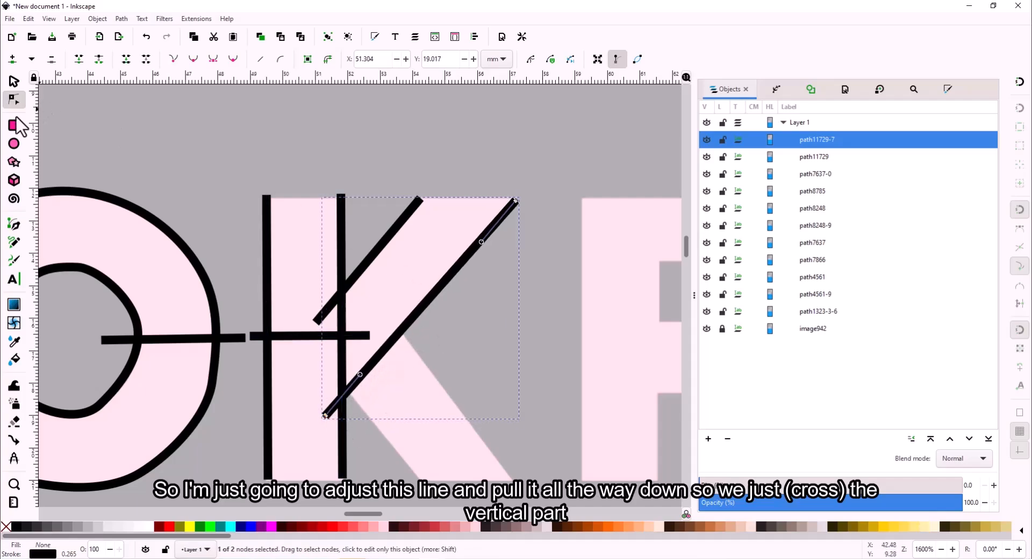
- Draw a horizontal rung across the K's two diagonals
click(14, 225)
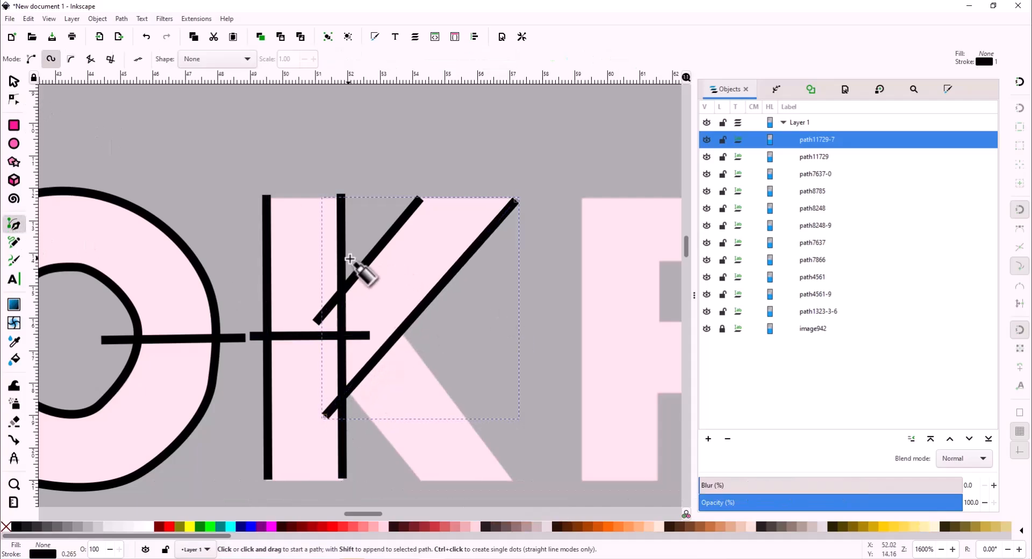
click(352, 257)
double_click(505, 254)
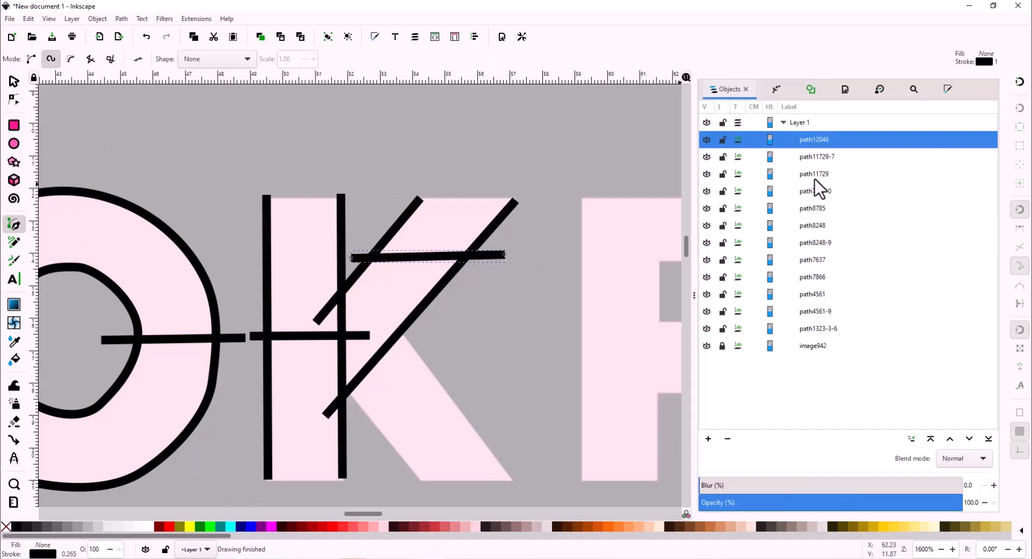
- Combine the K's two diagonals and rung into a single path, path12046
click(813, 175)
shift+click(813, 140)
click(121, 18)
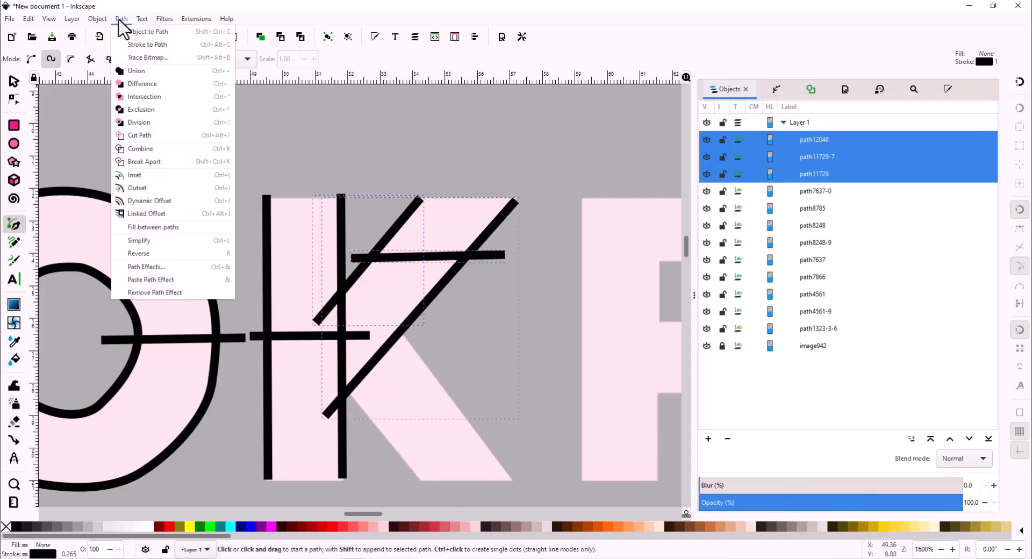
click(150, 157)
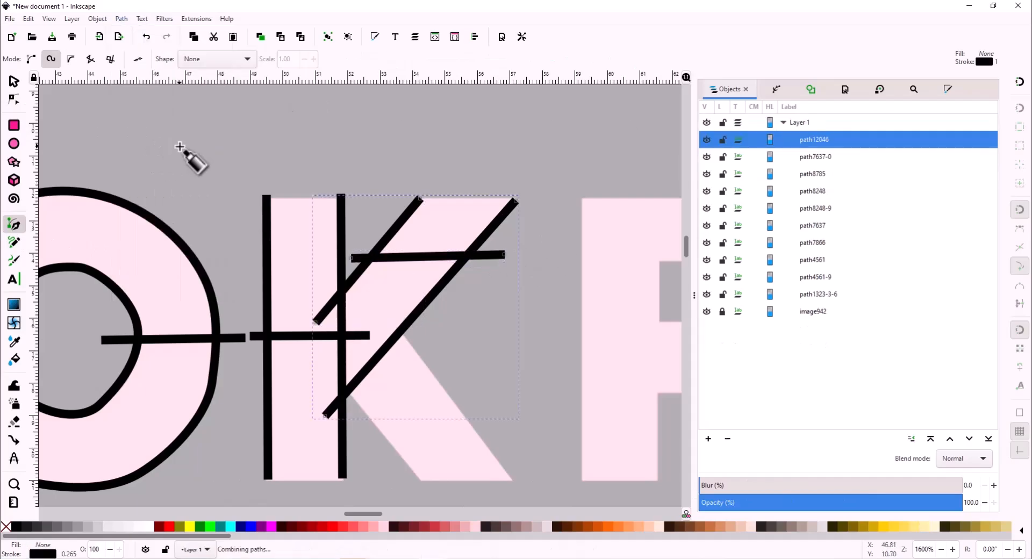
- Set path12046 as a custom satin column in Ink/Stitch Params and apply
click(199, 20)
mouse_move(235, 151)
click(381, 224)
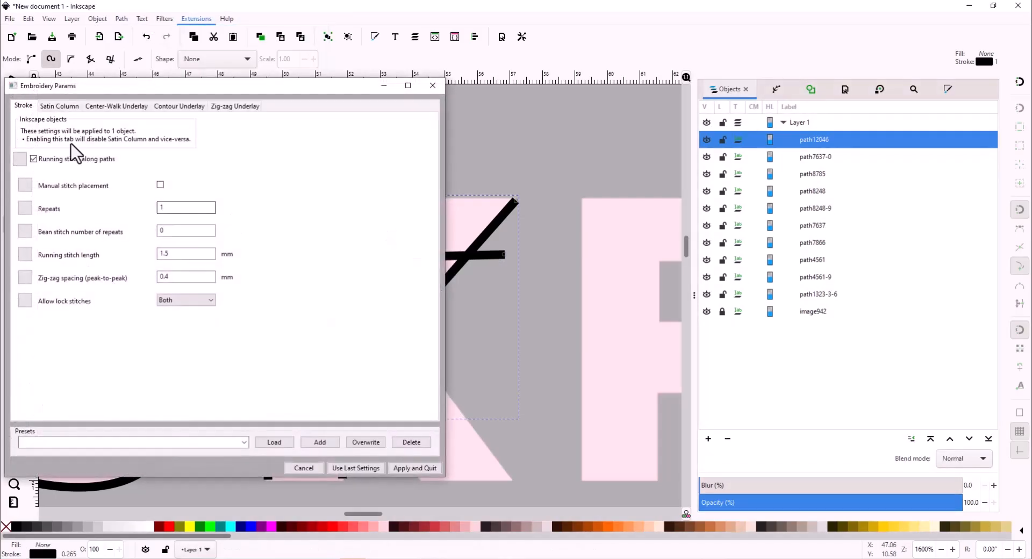
click(59, 105)
click(80, 167)
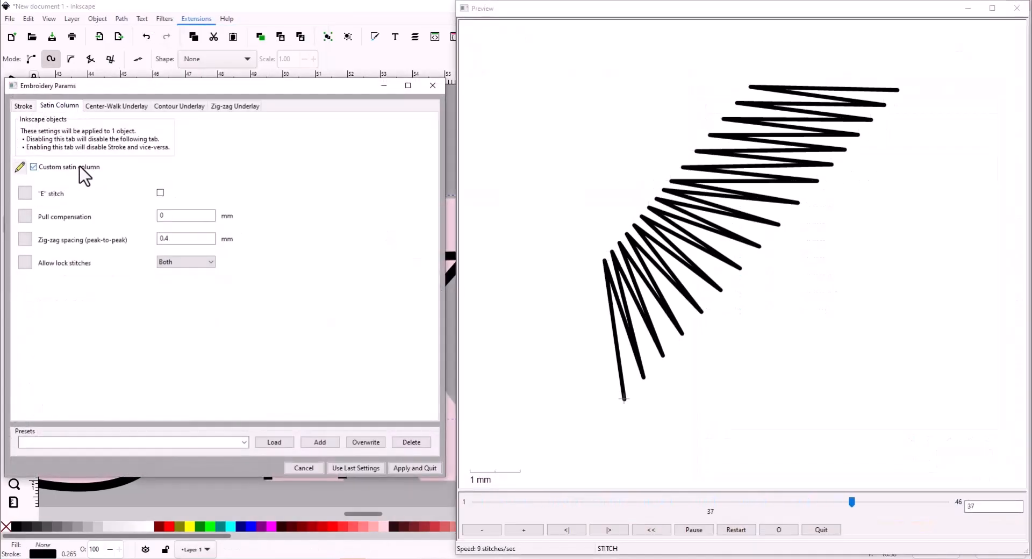
click(422, 467)
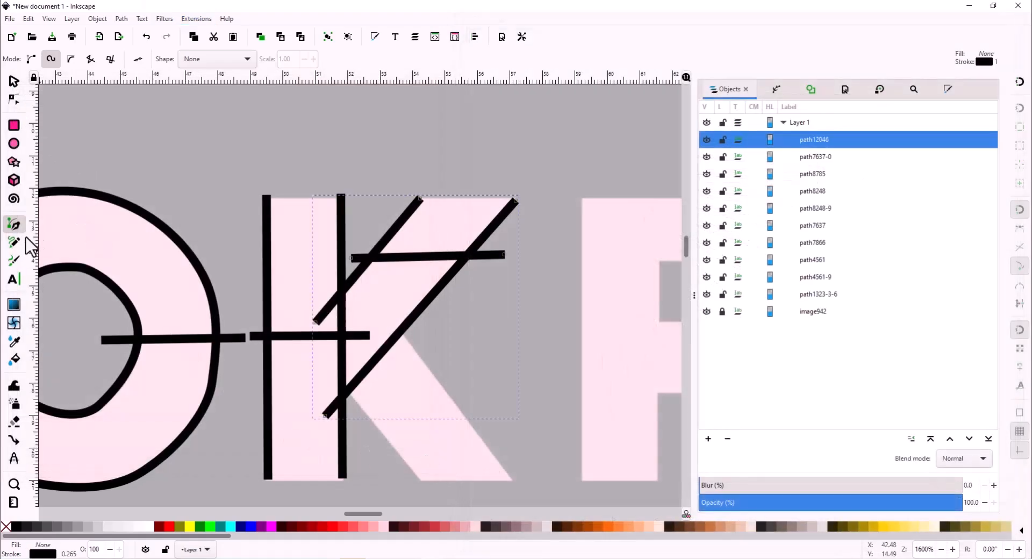
- Flip the copied arm path vertically onto the K's lower leg and reposition both end nodes
click(13, 81)
drag(416, 309, 477, 242)
click(159, 63)
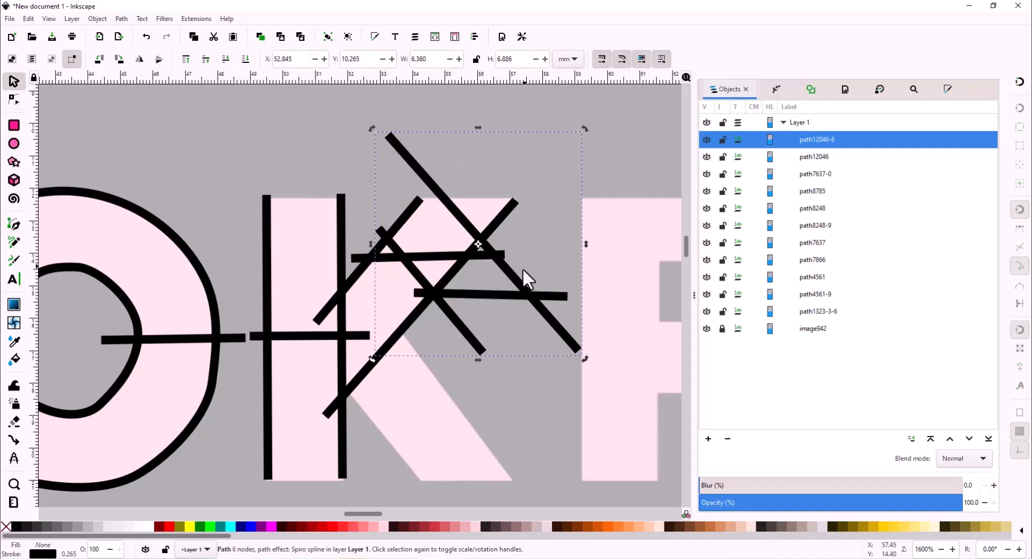
drag(520, 280, 461, 422)
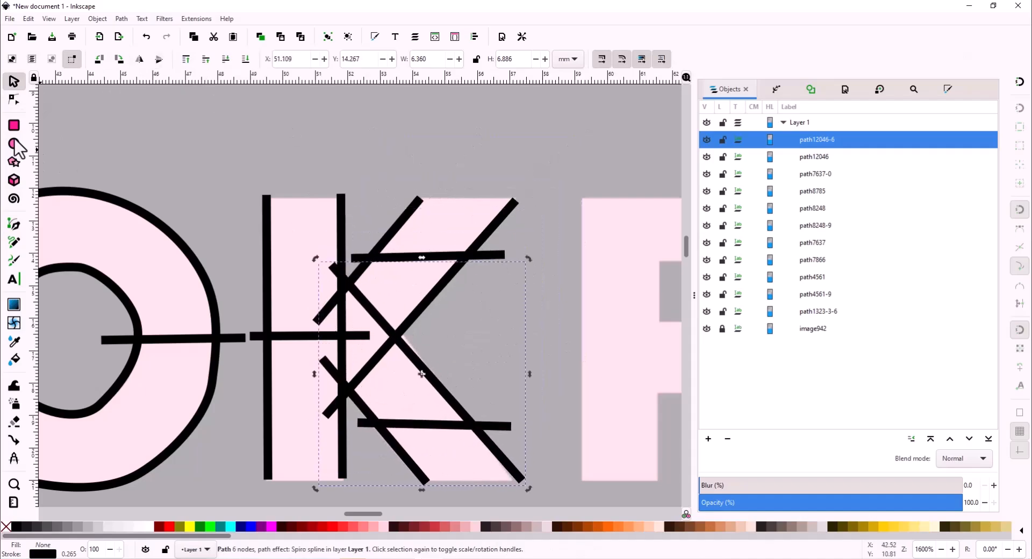
click(14, 100)
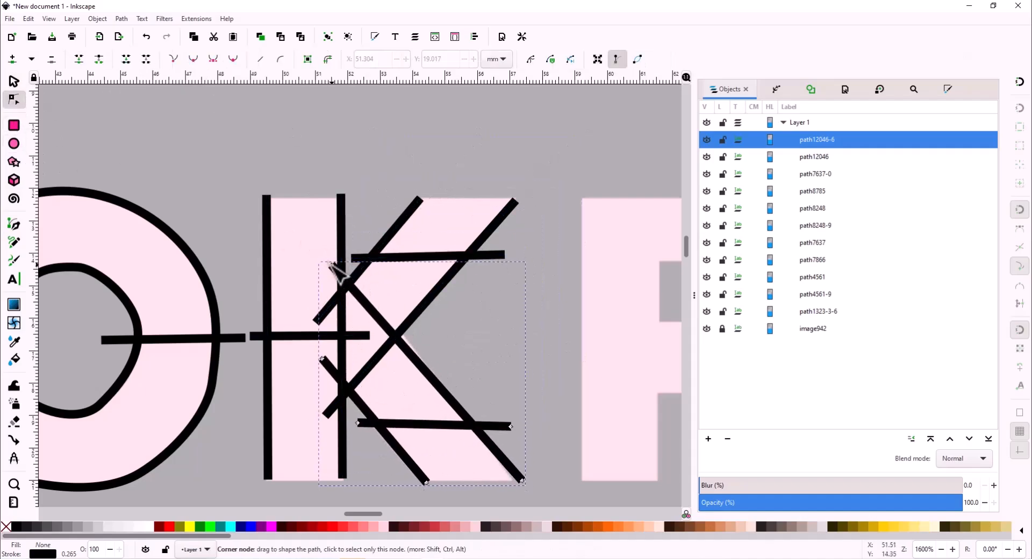
drag(330, 264, 382, 314)
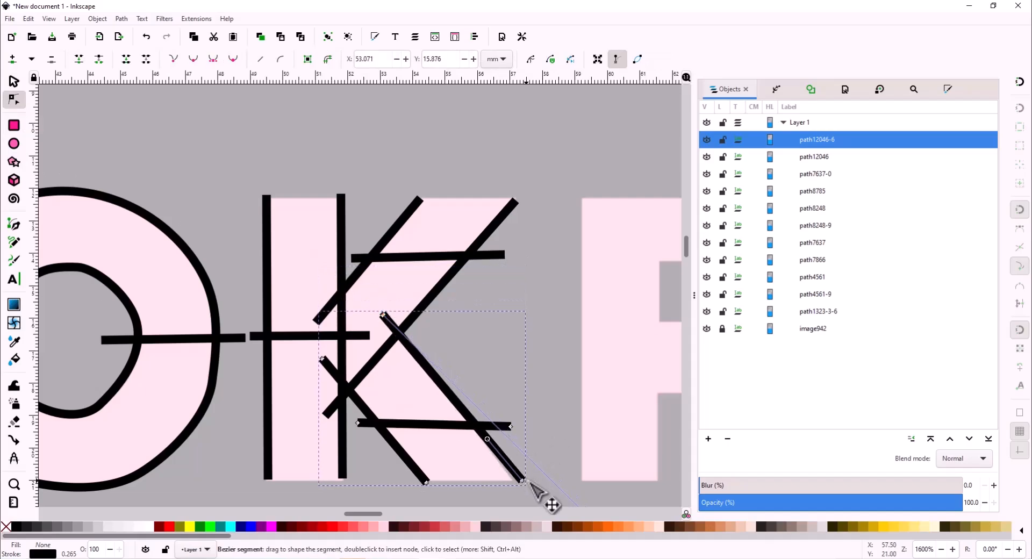
drag(523, 480, 514, 481)
- Open Ink/Stitch Params for the K's lower diagonal to preview its satin column
click(593, 396)
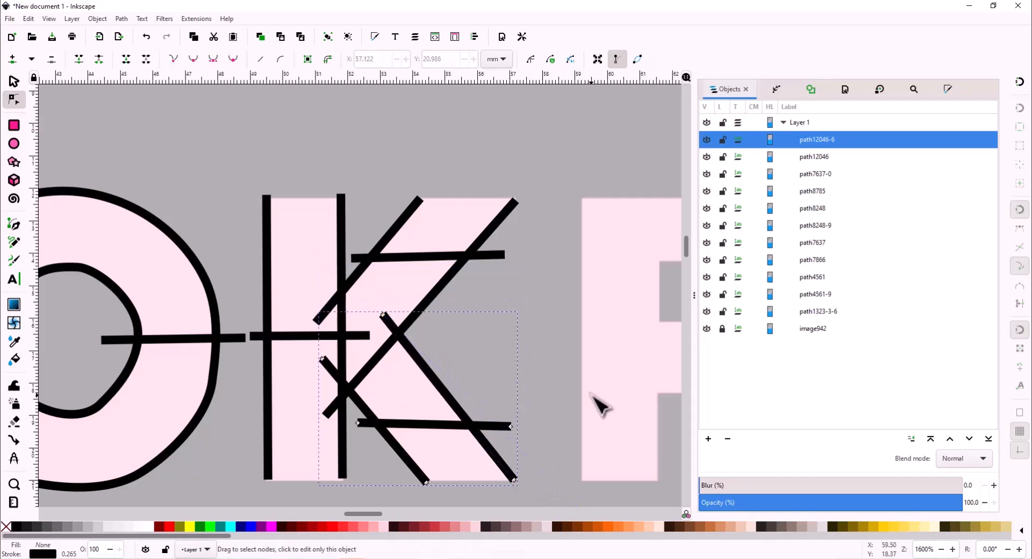
click(195, 20)
mouse_move(242, 148)
click(422, 228)
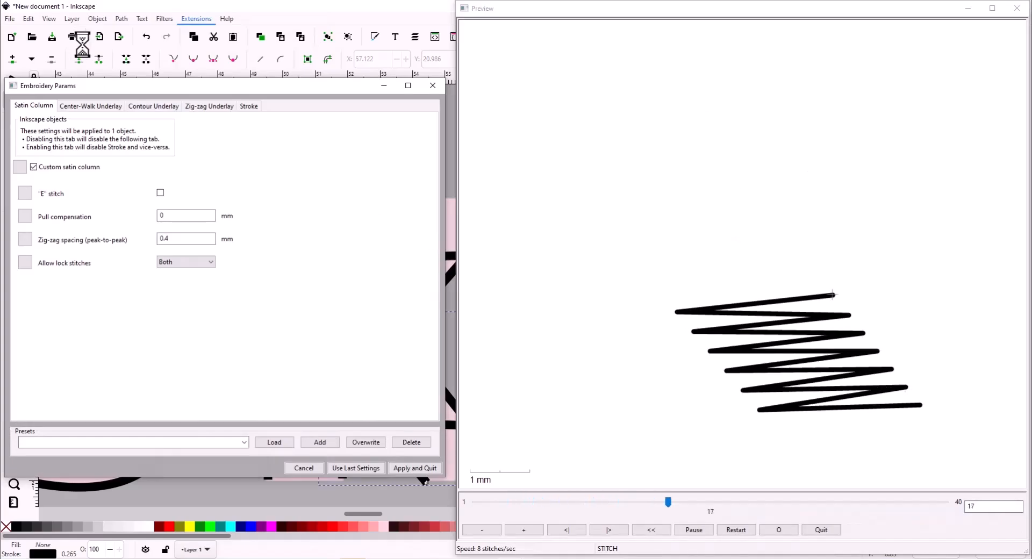
- Apply the diagonal's satin settings and preview the K's three paths in the stitch simulator
click(406, 535)
drag(839, 160, 740, 138)
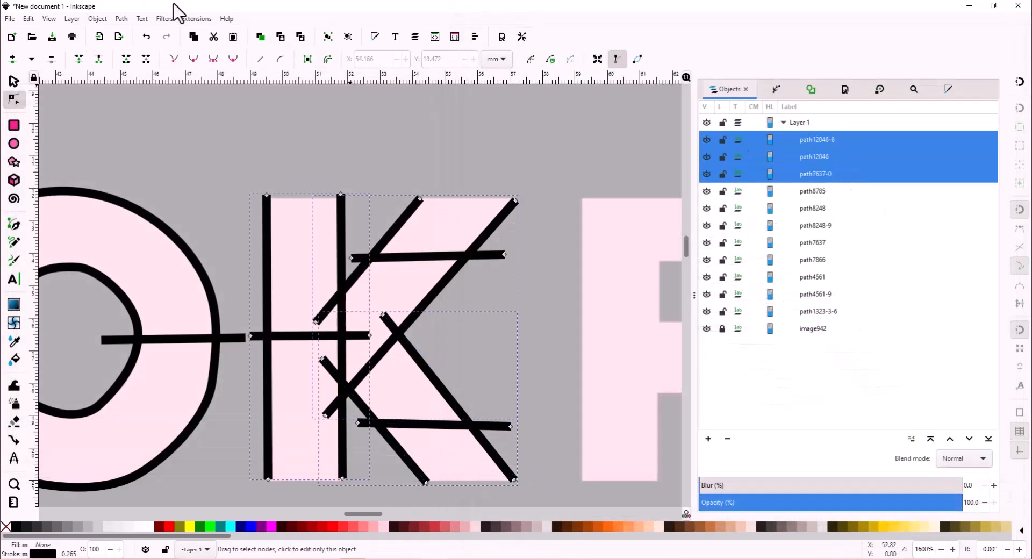
click(203, 21)
mouse_move(231, 149)
mouse_move(422, 291)
click(492, 304)
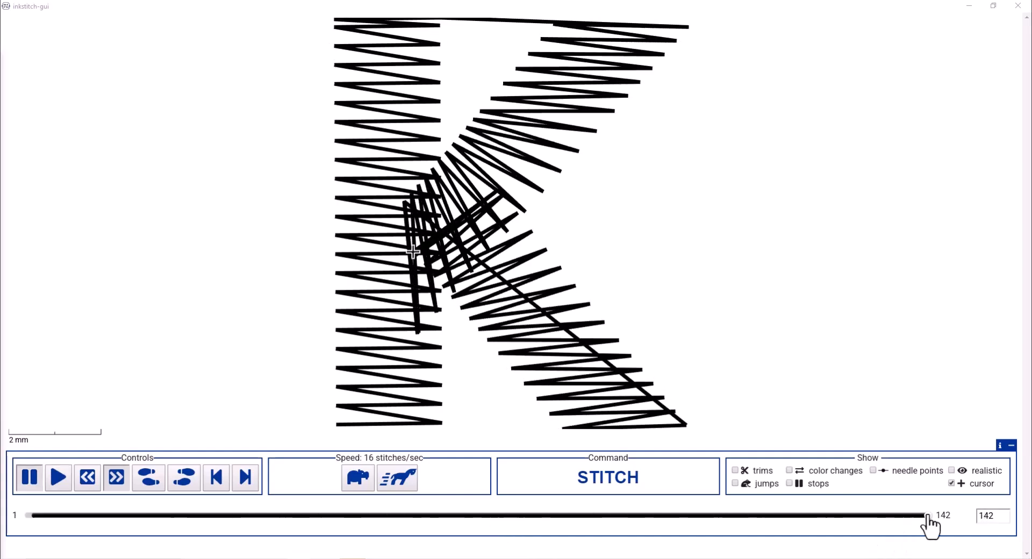
drag(927, 515, 884, 515)
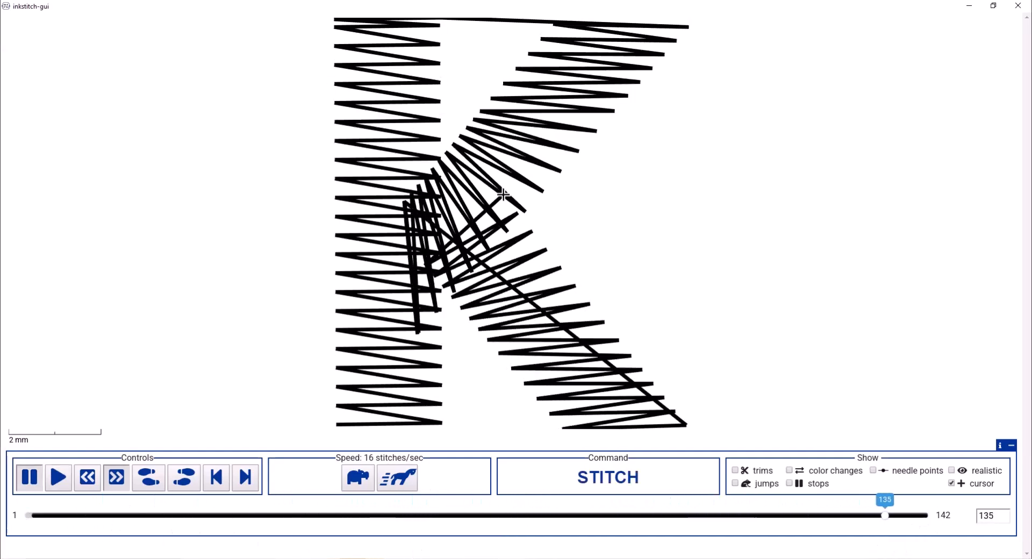
click(1017, 5)
- Raise the K's vertical stroke path7637-0 to the top of the stack and recheck the preview
click(833, 177)
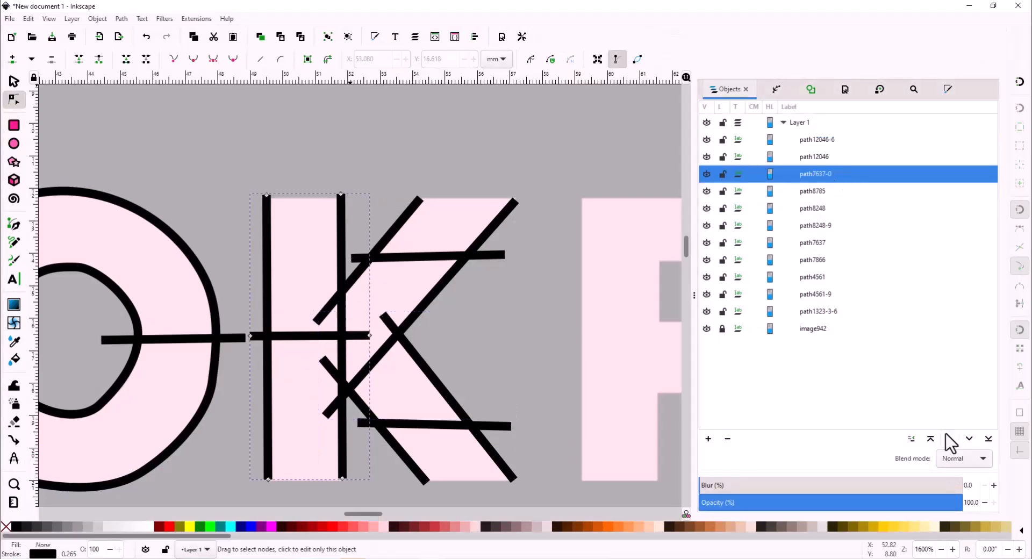
click(931, 439)
shift+click(818, 175)
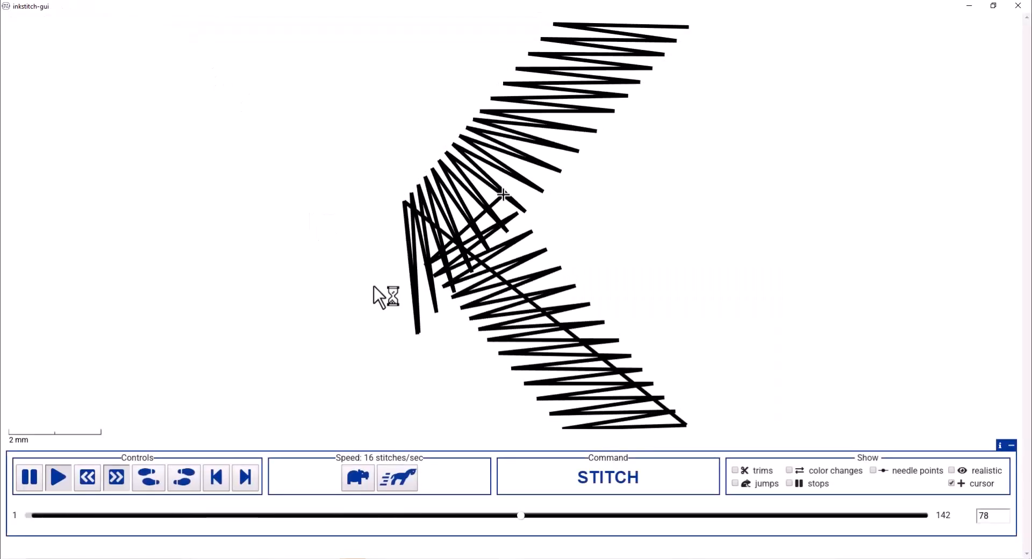
mouse_move(928, 515)
mouse_down()
mouse_move(153, 487)
mouse_move(300, 491)
mouse_move(592, 529)
mouse_up()
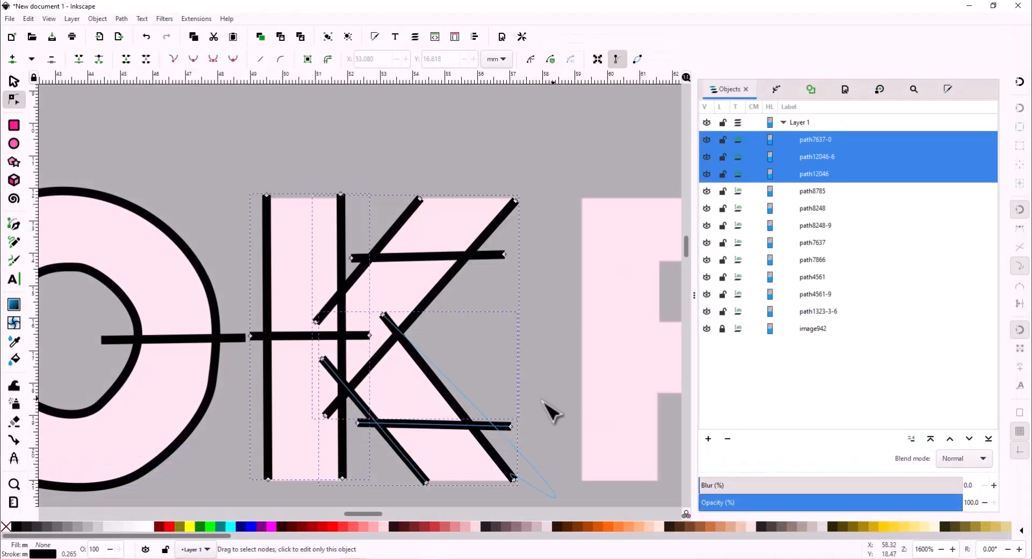
click(546, 410)
- Reselect the K paths from path12046 to path7637-0 and rerun the stitch simulation
click(123, 19)
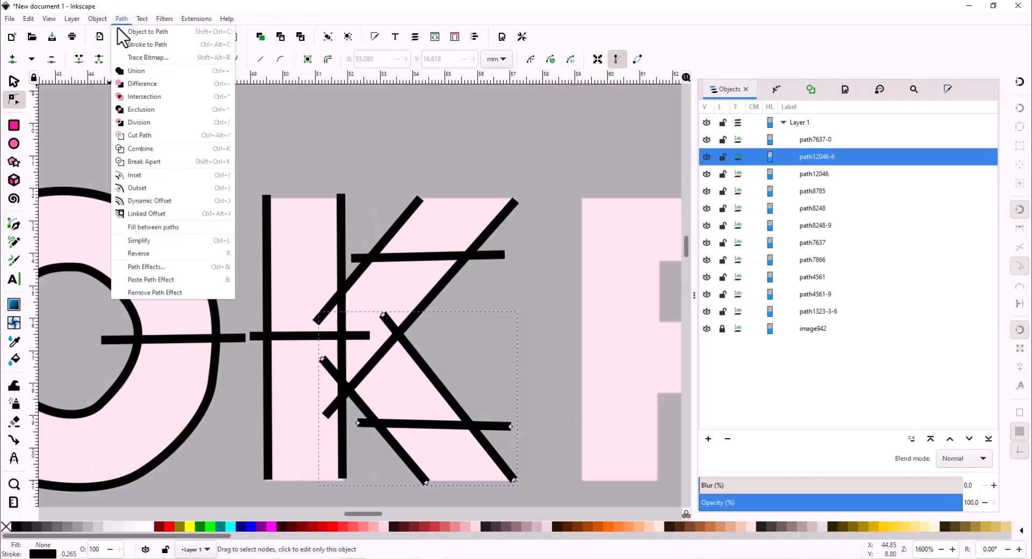
click(323, 209)
click(426, 176)
click(822, 174)
shift+click(825, 138)
key(alt+q)
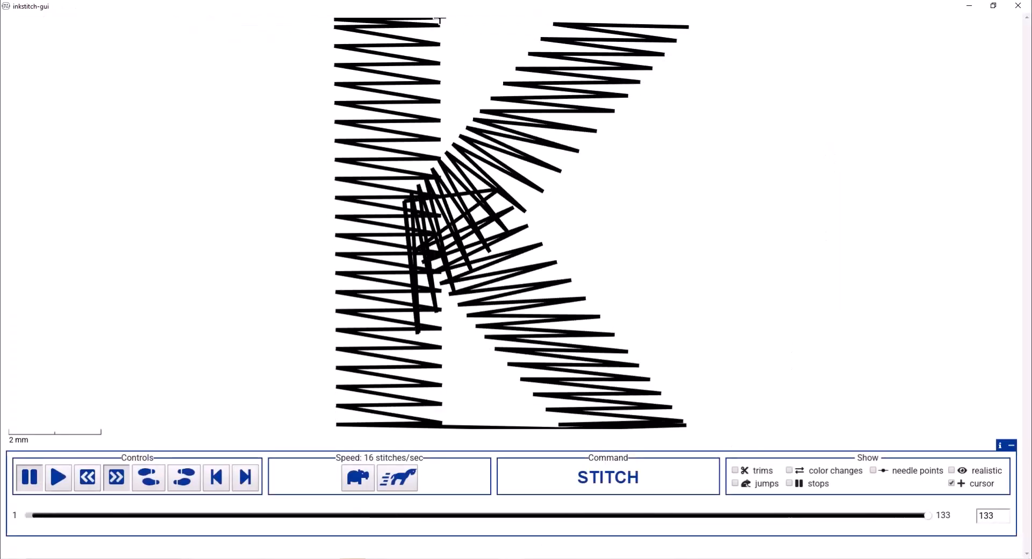
click(1018, 5)
- Reselect all three K paths and simulate once more to confirm the 142-stitch result
click(590, 173)
click(828, 139)
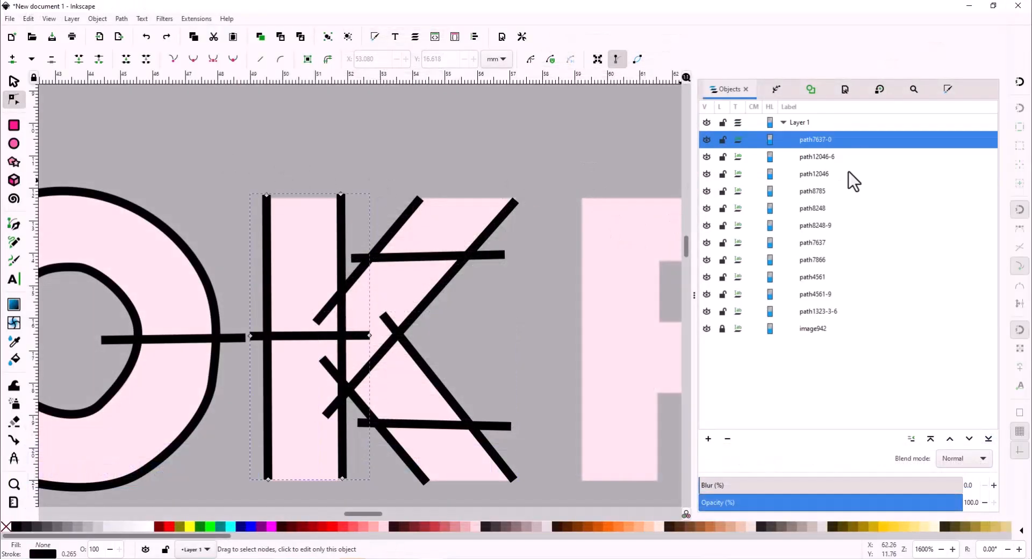
shift+click(850, 172)
key(alt+q)
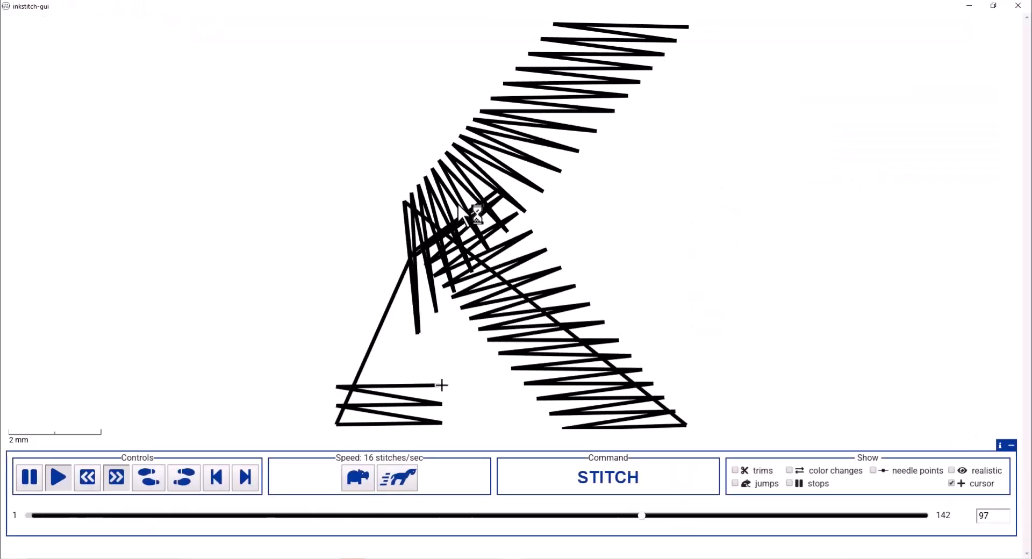
click(1018, 5)
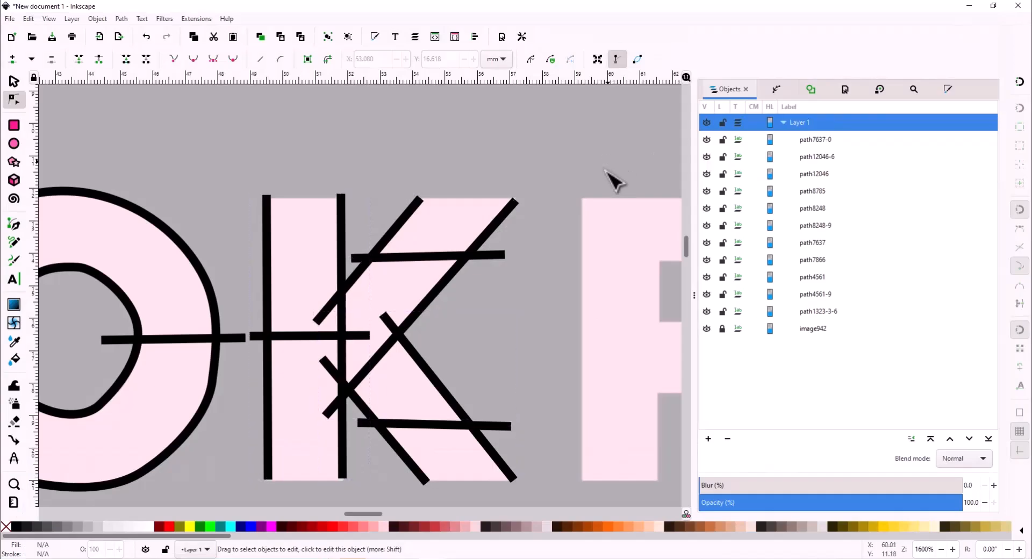
scroll(610, 180, right, 3)
scroll(611, 179, down, 2)
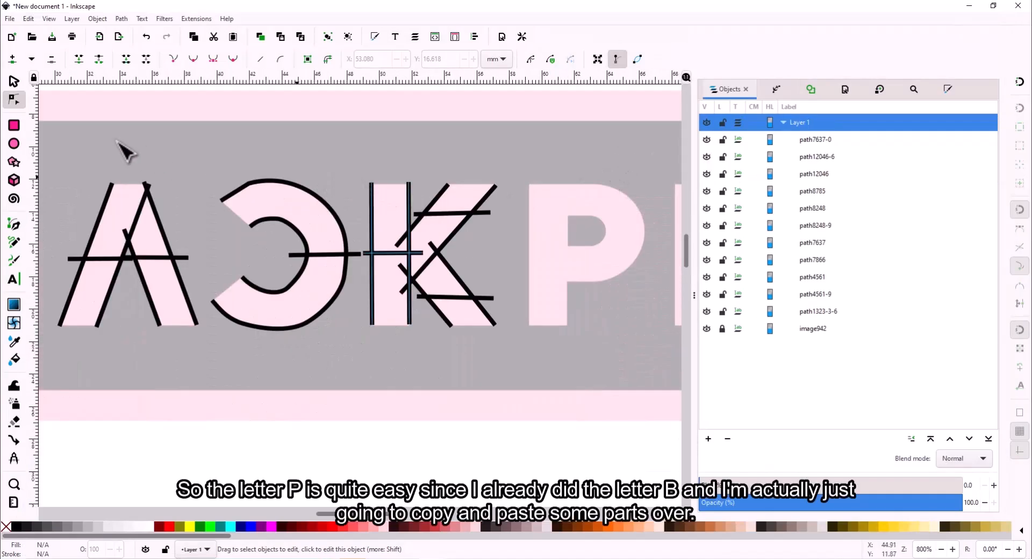
- Copy and paste the K's vertical stroke, then undo the paste
click(13, 83)
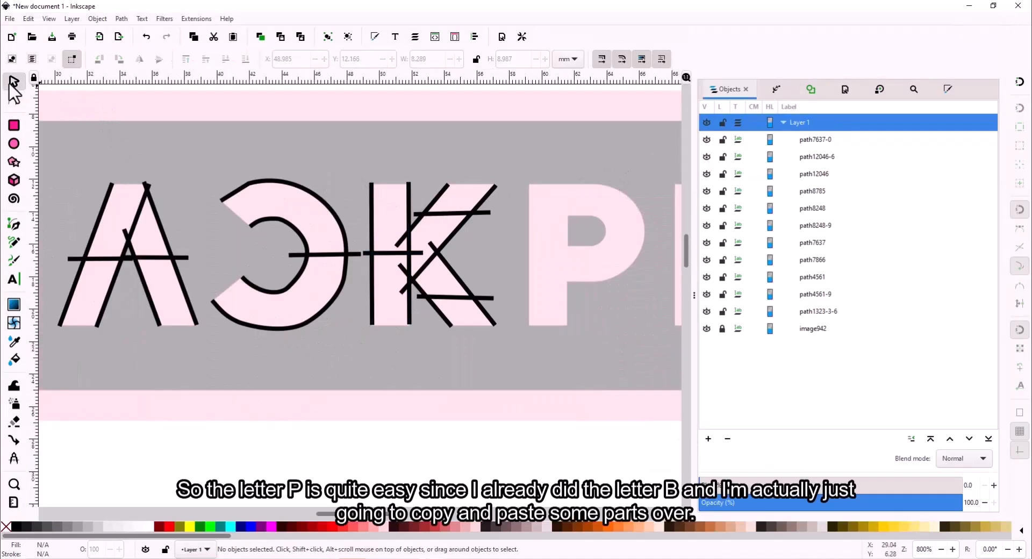
click(410, 203)
key(ctrl+c)
key(ctrl+v)
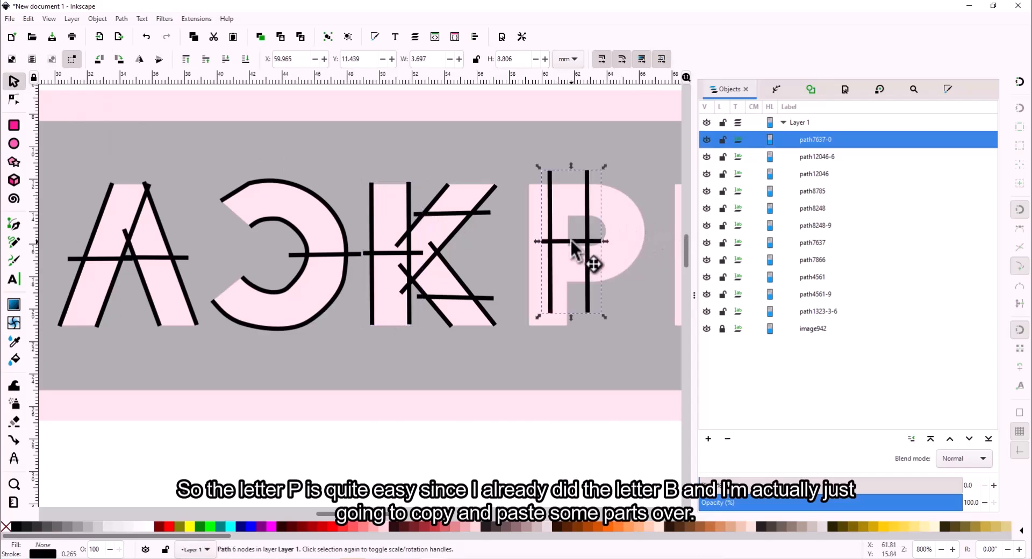
key(ctrl+z)
- Copy the B's stem and upper bowl and position the pasted copies over the P
scroll(326, 249, left, 10)
scroll(326, 249, left, 5)
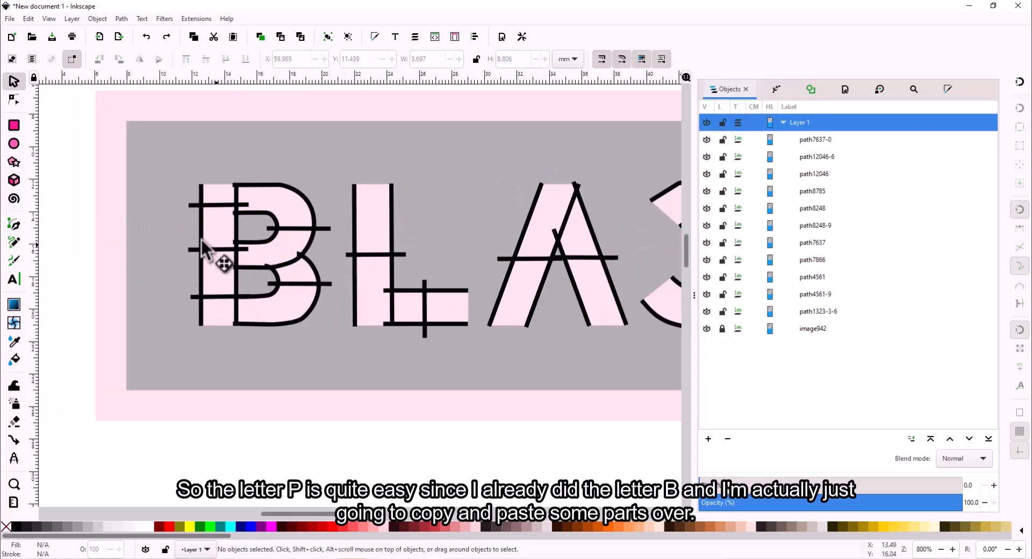
drag(173, 175, 313, 240)
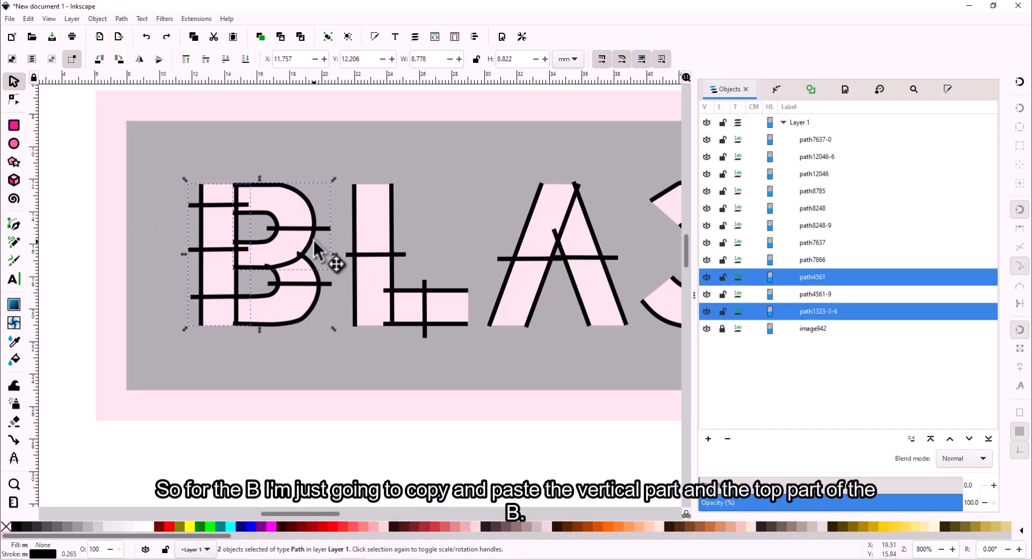
scroll(313, 238, right, 15)
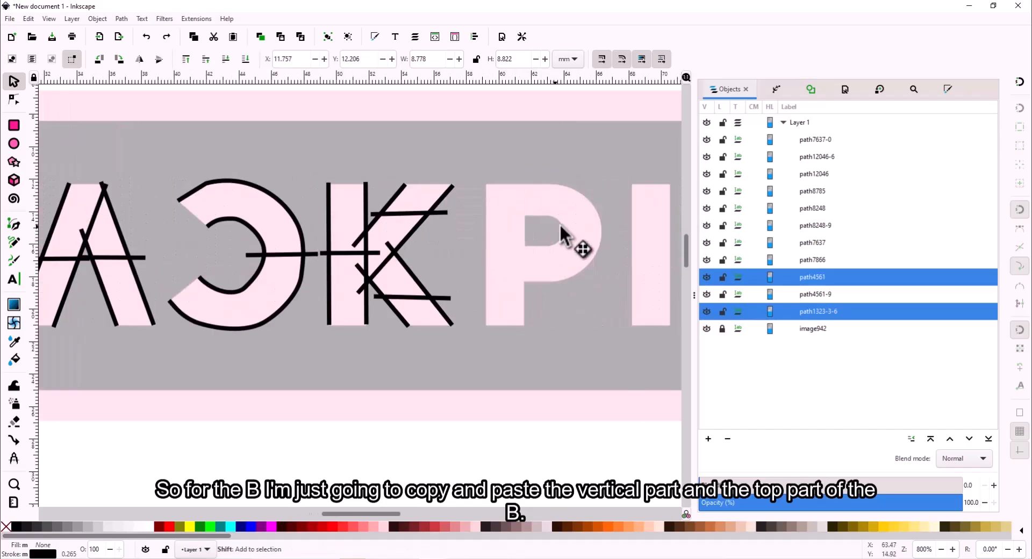
key(ctrl+c)
key(ctrl+v)
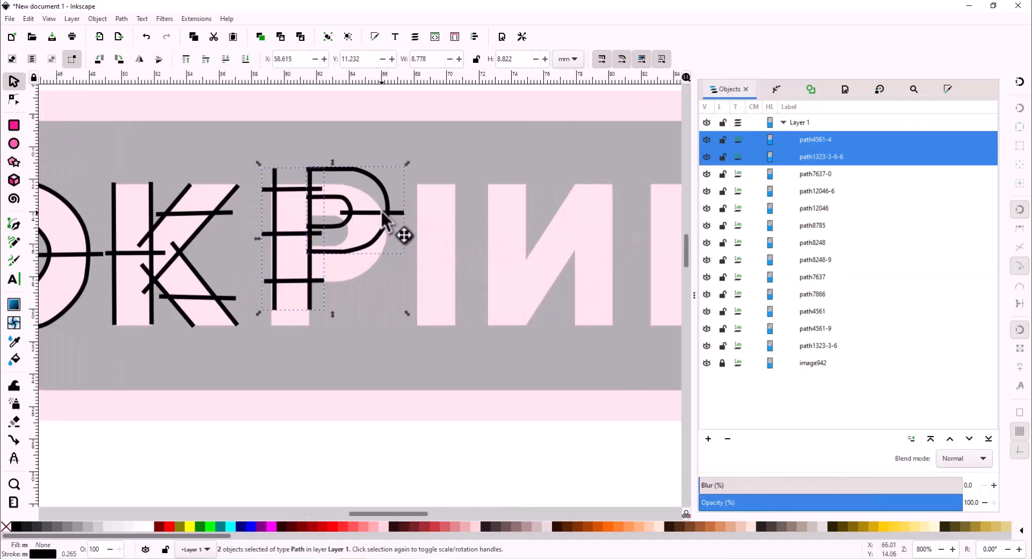
drag(385, 215, 381, 234)
click(357, 156)
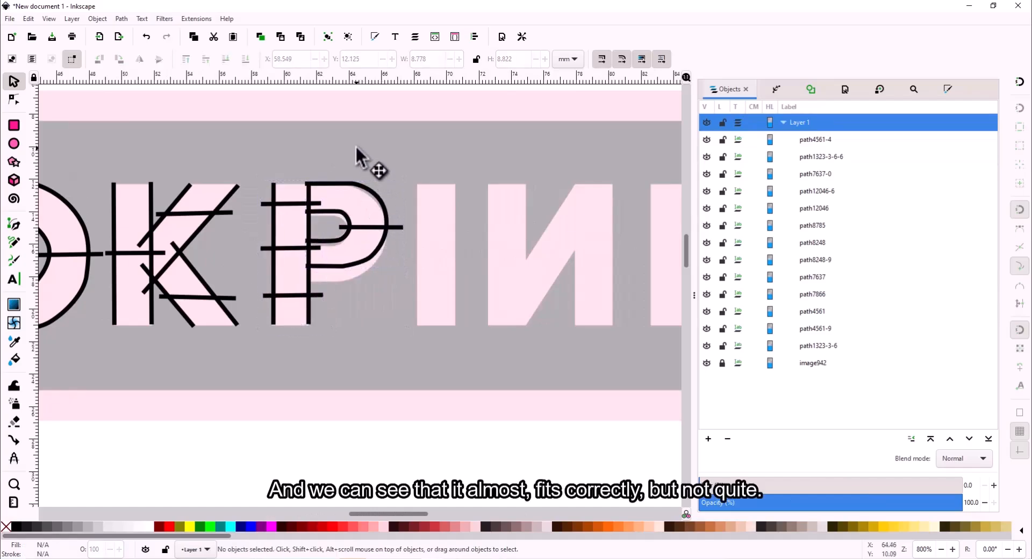
- Reshape the copied bowl's nodes to follow the P, lowering its bottom and right-hand ends
click(15, 99)
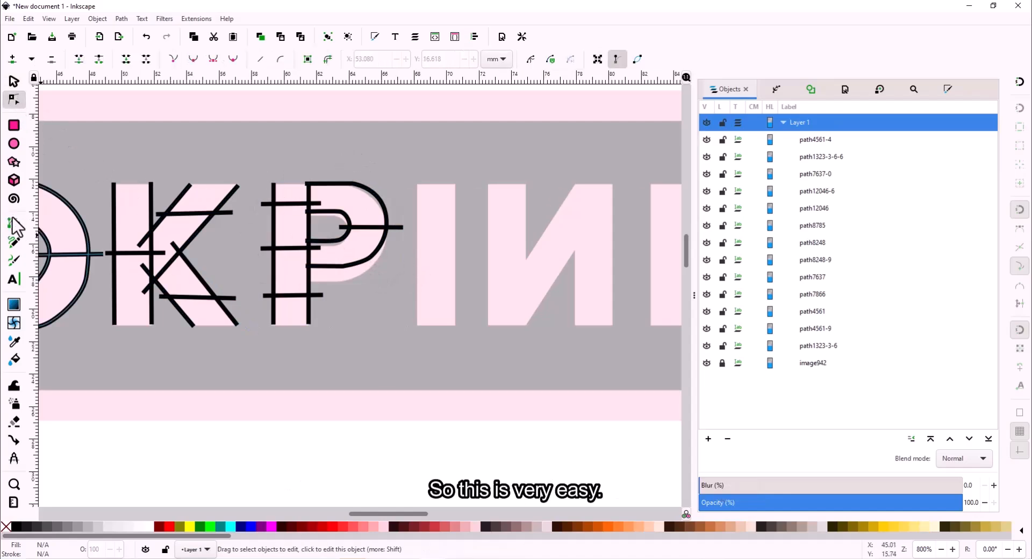
click(344, 262)
scroll(346, 267, up, 2)
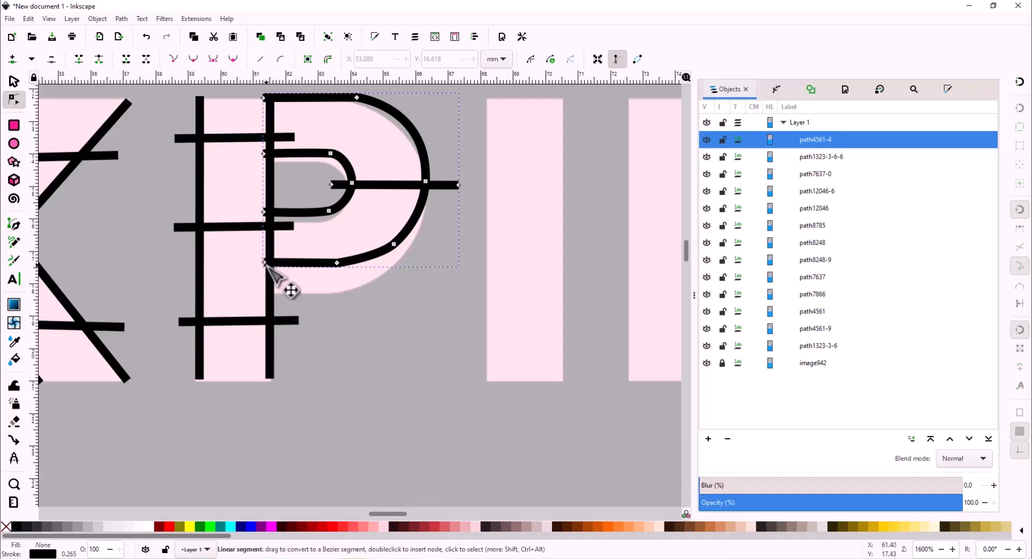
drag(269, 264, 266, 293)
drag(337, 264, 347, 290)
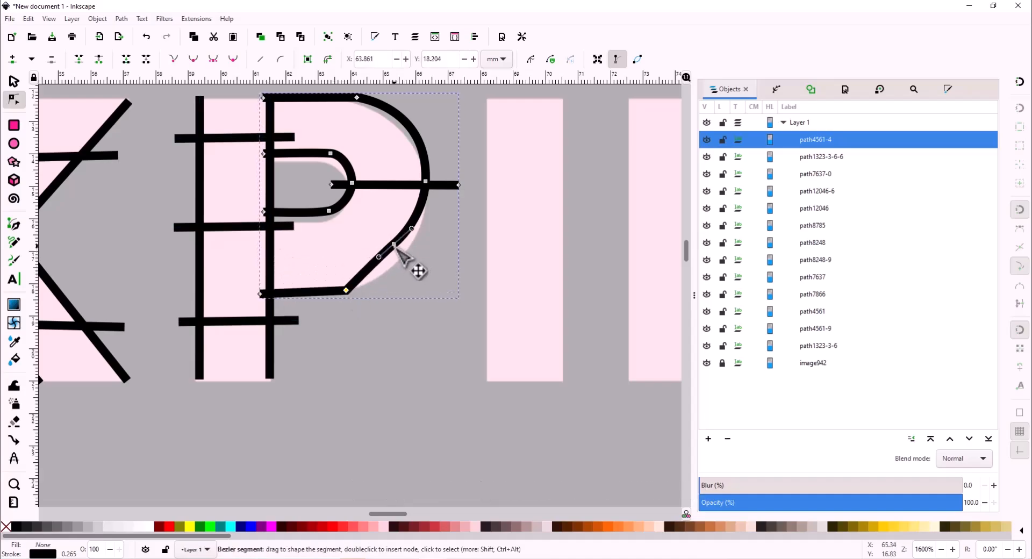
drag(394, 244, 397, 263)
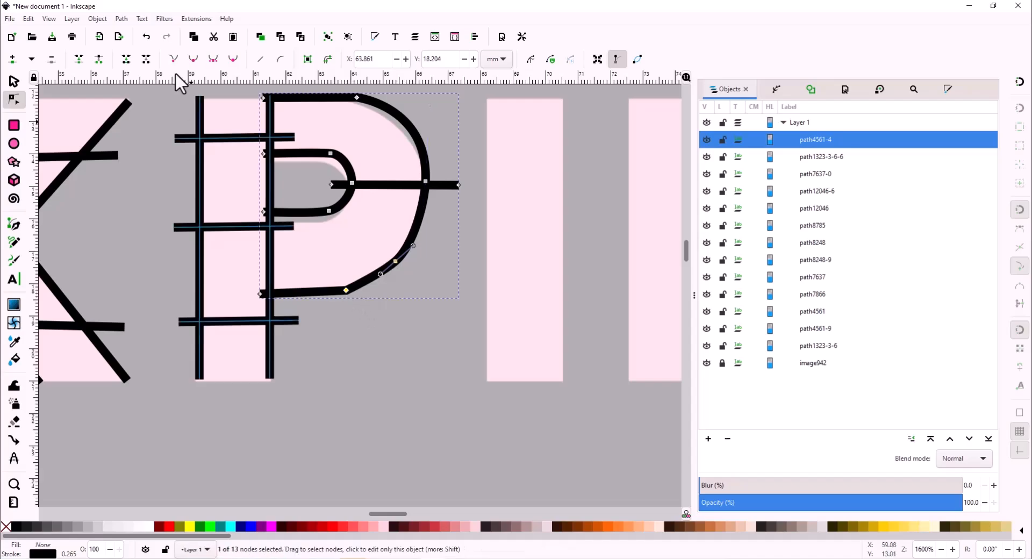
drag(357, 97, 345, 102)
mouse_move(265, 99)
mouse_down()
mouse_move(275, 99)
mouse_move(265, 101)
mouse_up()
key(ctrl+z)
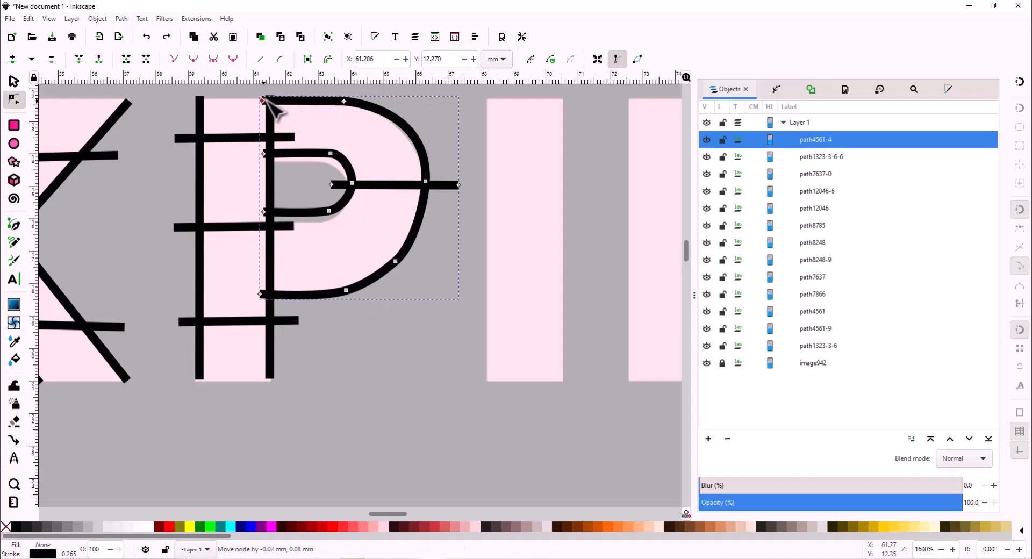
drag(428, 184, 430, 198)
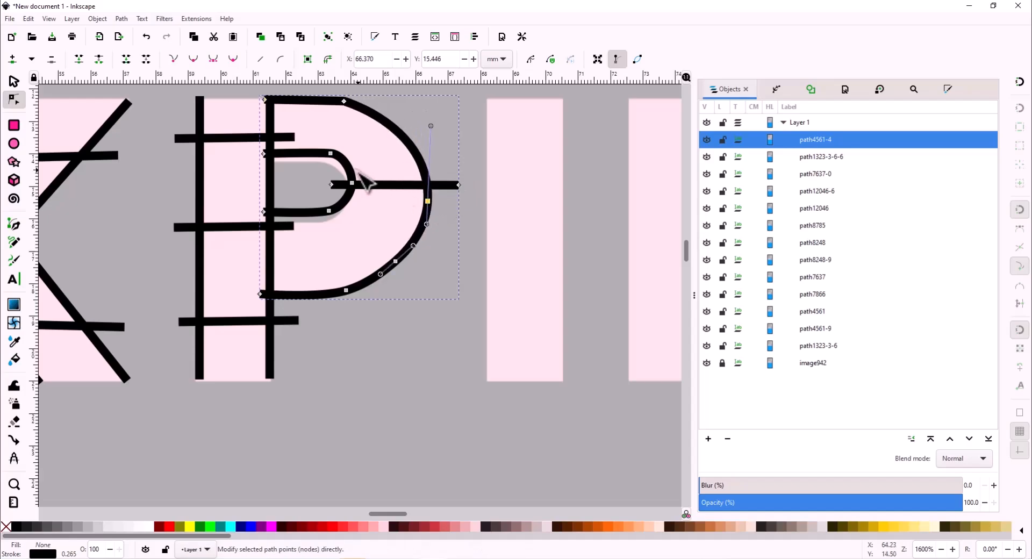
- Nudge the inner bowl's top nodes down to fit the P's outline
click(330, 154)
scroll(330, 153, up, 2)
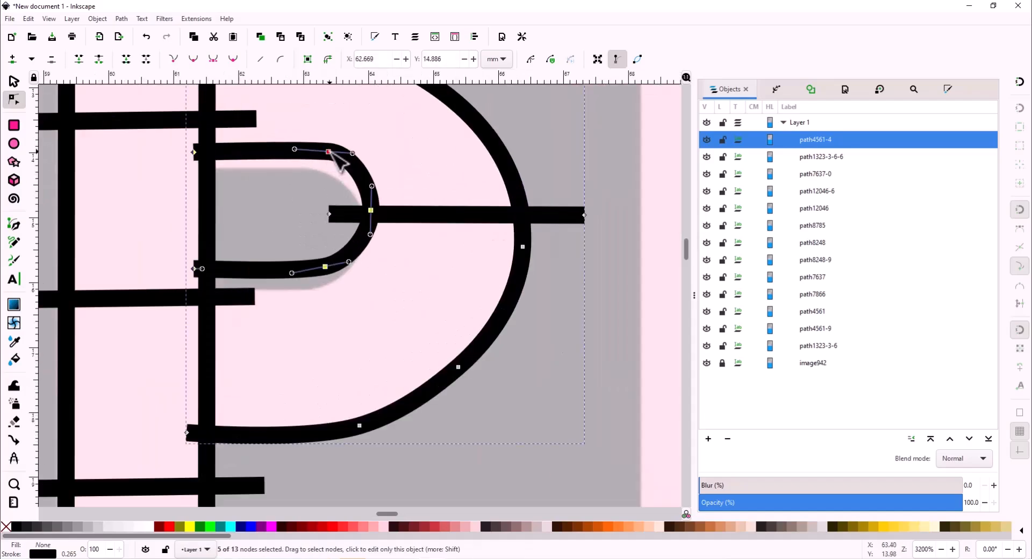
click(13, 81)
key(ctrl+z)
drag(317, 155, 323, 176)
click(12, 100)
click(329, 152)
key(ctrl+a)
scroll(334, 222, down, 3)
click(372, 133)
click(372, 133)
- Preview the stitching of all the P's paths in the Ink/Stitch simulator
drag(221, 134, 407, 413)
click(196, 18)
click(520, 309)
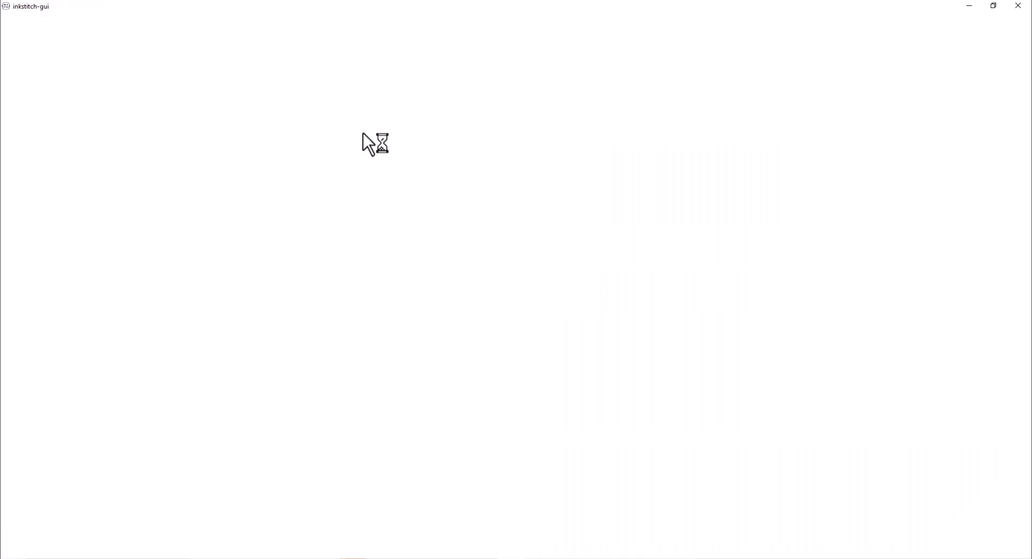
click(1024, 4)
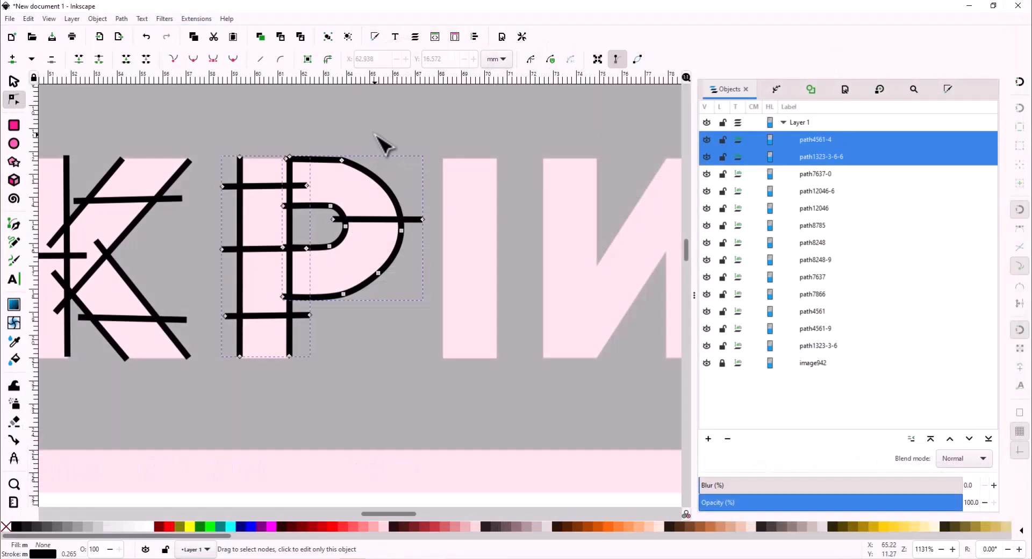
- Pull the top nodes of both P rails down so they line up
click(375, 134)
scroll(251, 167, up, 6)
scroll(197, 159, down, 2)
click(180, 125)
drag(181, 118, 182, 122)
drag(379, 116, 378, 126)
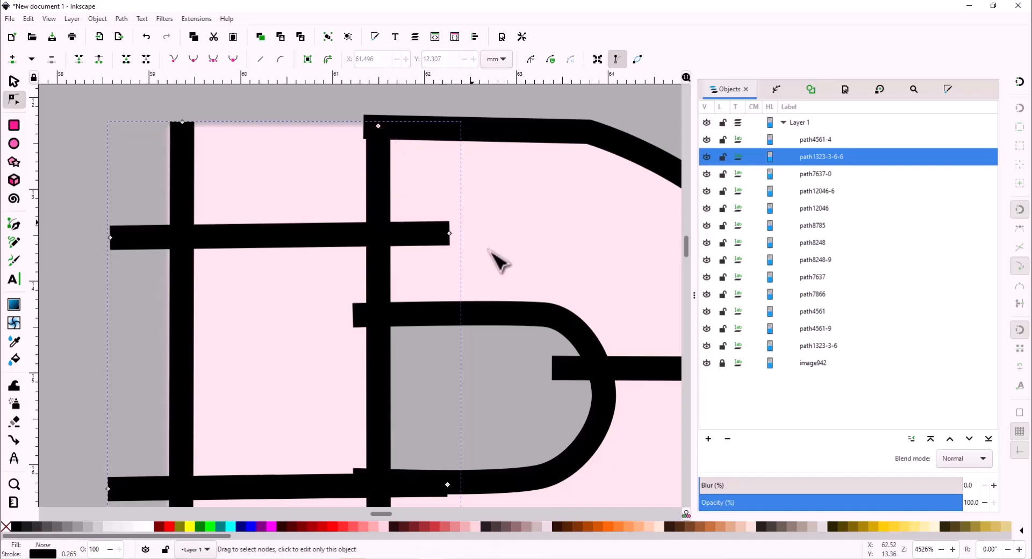
scroll(497, 261, down, 4)
scroll(418, 302, right, 10)
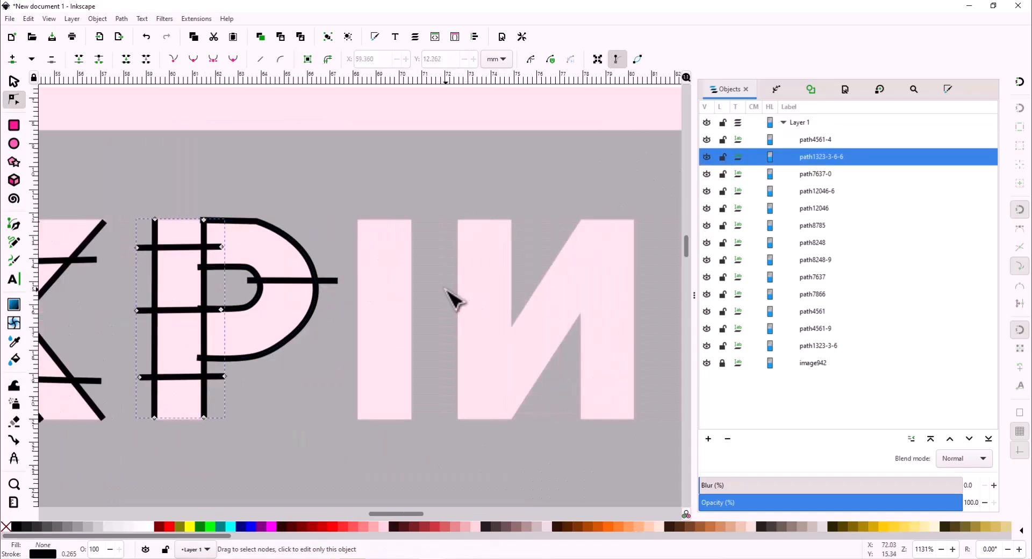
- Duplicate the P's vertical rails path and drag the copy onto the letter I
click(12, 87)
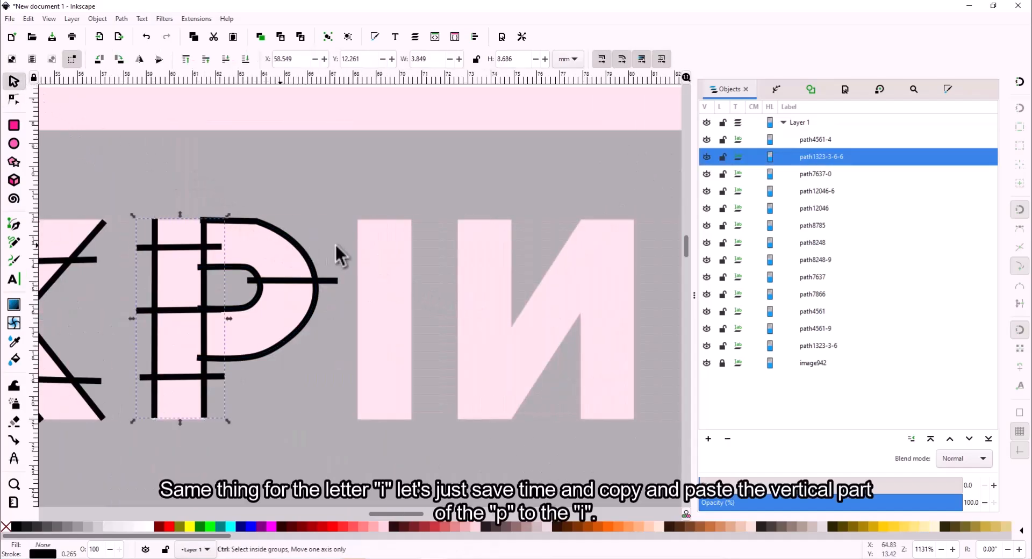
key(ctrl+c)
key(ctrl+v)
drag(317, 243, 645, 312)
scroll(265, 299, right, 6)
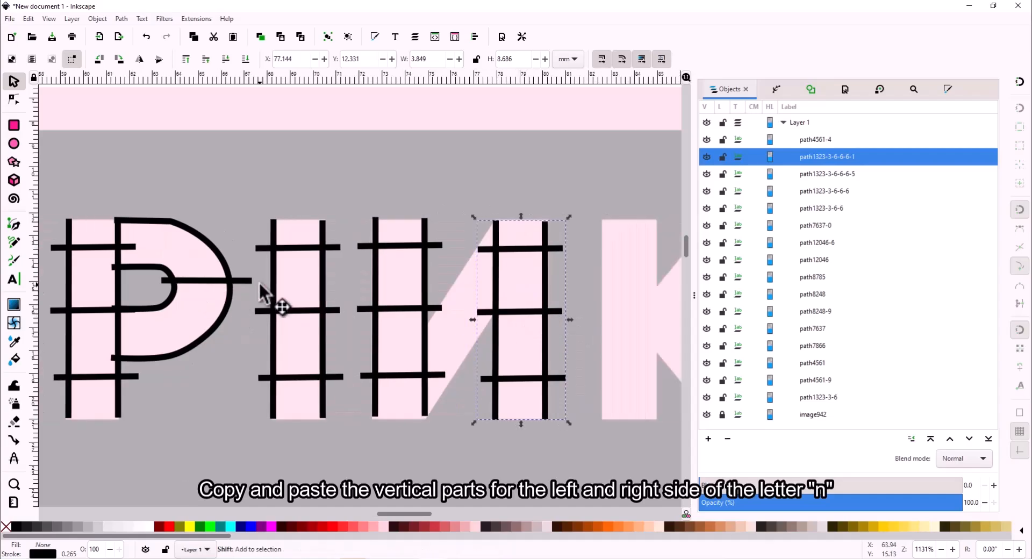
scroll(260, 284, left, 4)
scroll(260, 284, down, 2)
scroll(260, 283, left, 5)
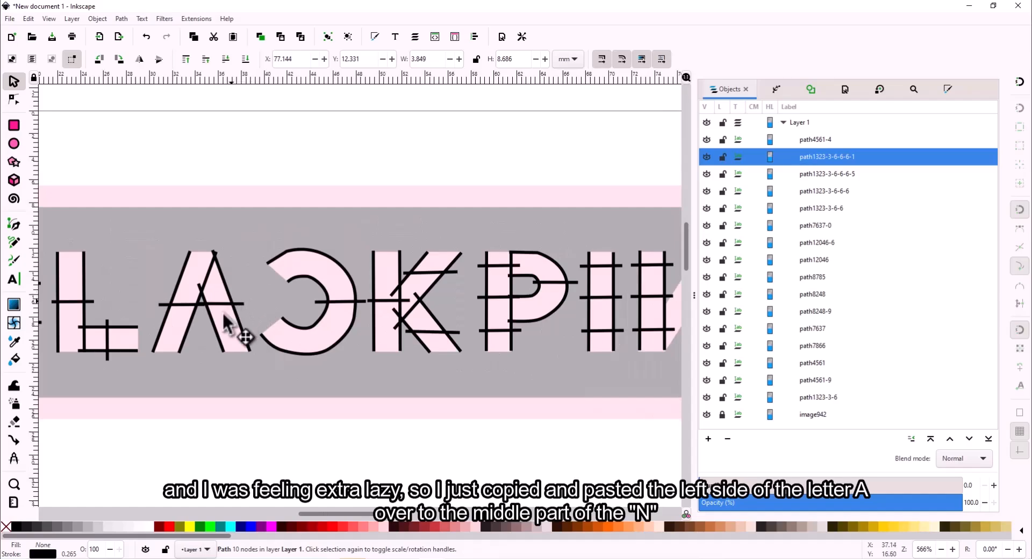
- Paste a copy of the A's left stroke onto the middle of the N
click(182, 338)
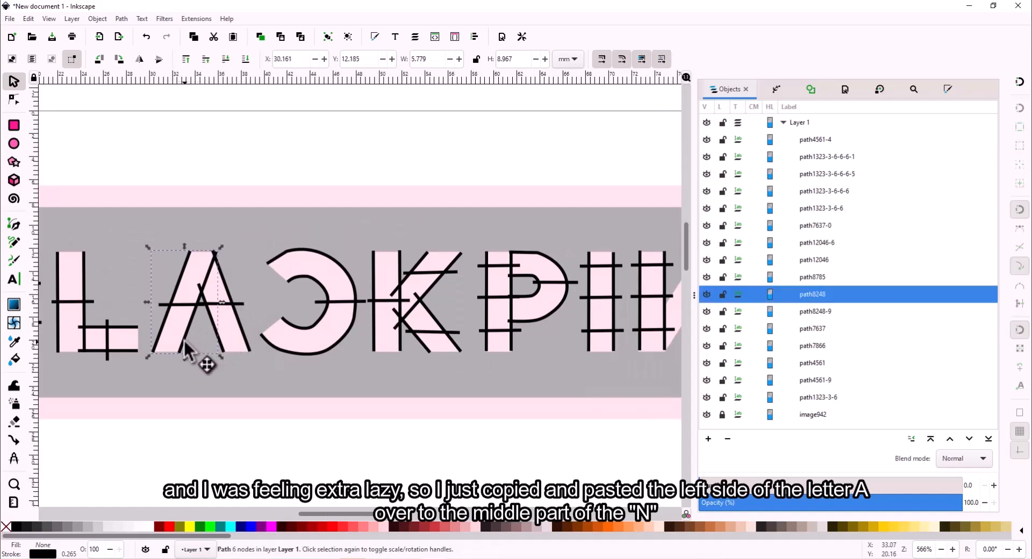
scroll(482, 281, right, 5)
key(ctrl+v)
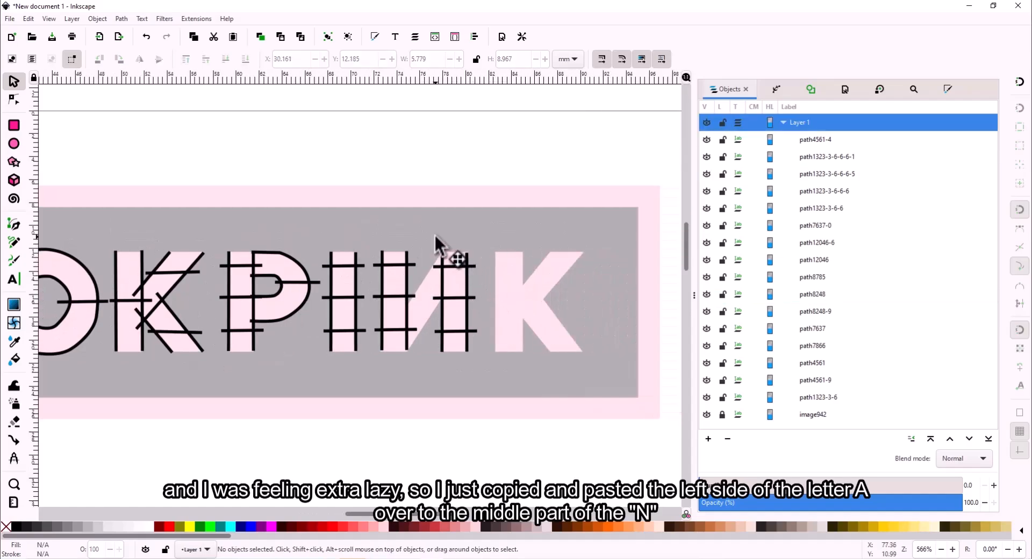
mouse_move(452, 250)
mouse_down()
mouse_move(435, 312)
mouse_move(452, 316)
mouse_move(451, 301)
mouse_up()
- Move the pasted stroke's bottom nodes and nudge the N's left rails into place
scroll(452, 293, up, 2)
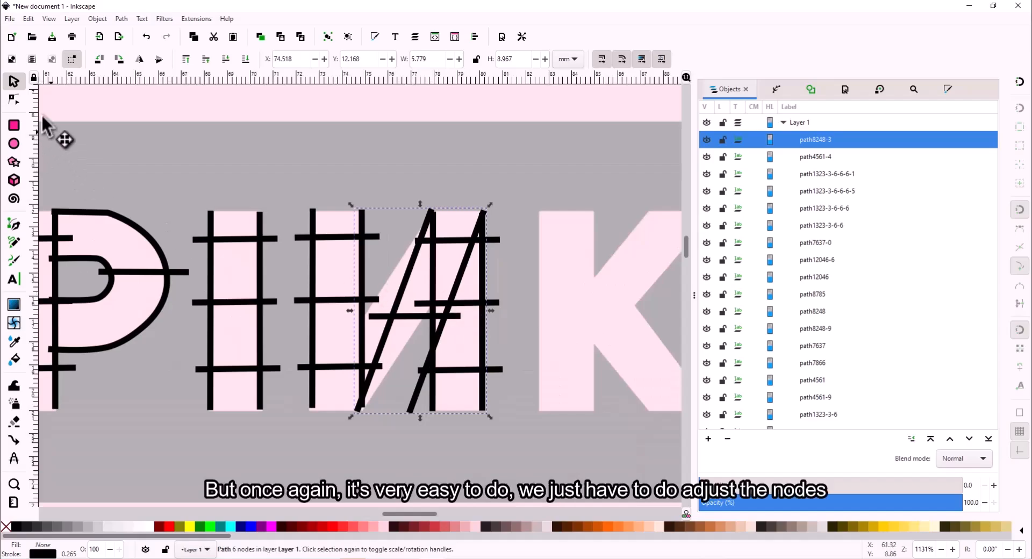
click(9, 100)
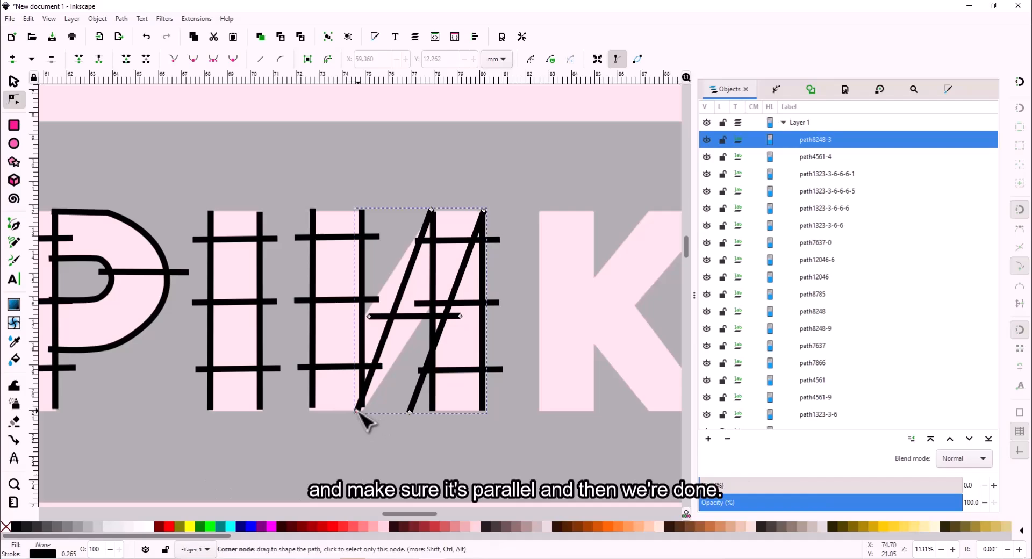
drag(357, 410, 344, 339)
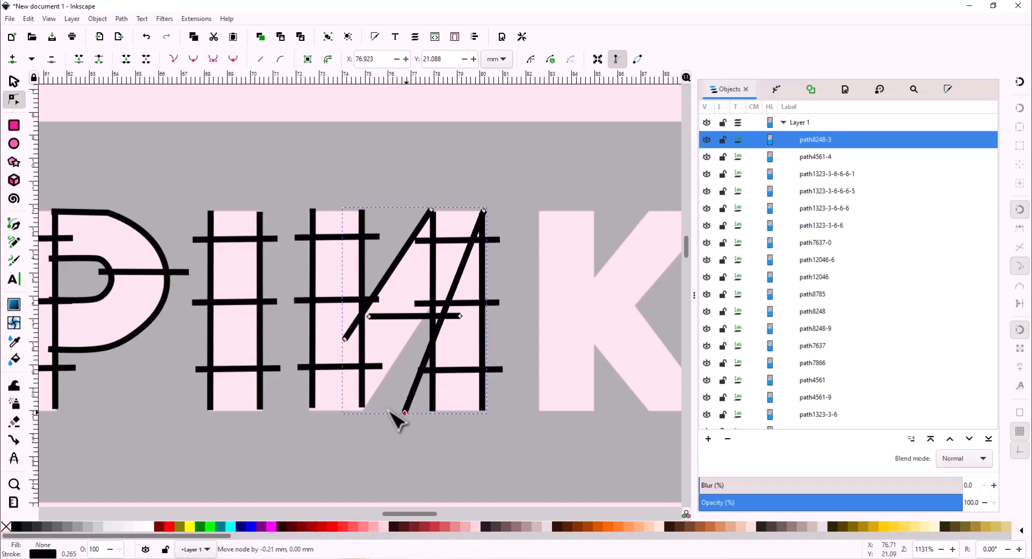
drag(407, 412, 353, 409)
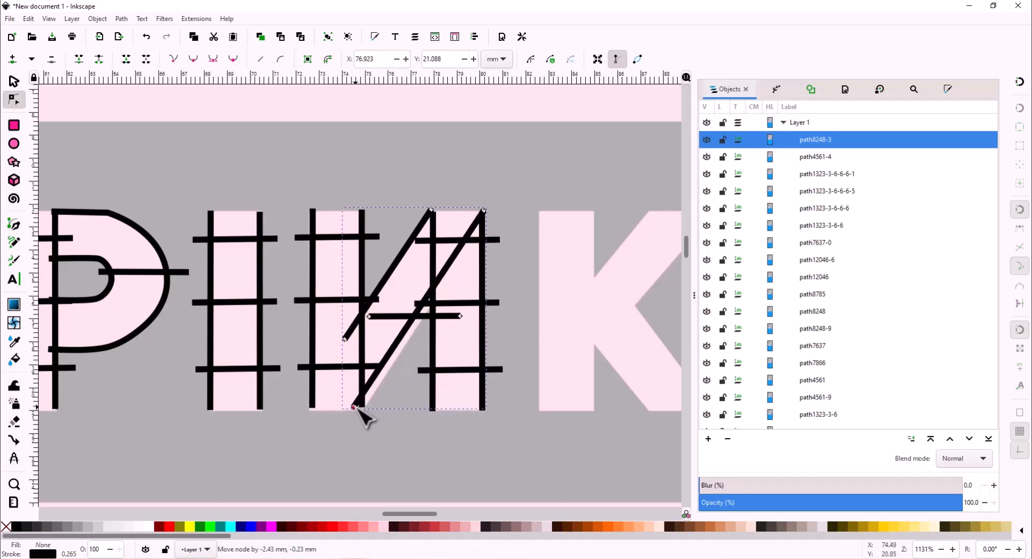
click(313, 263)
click(14, 82)
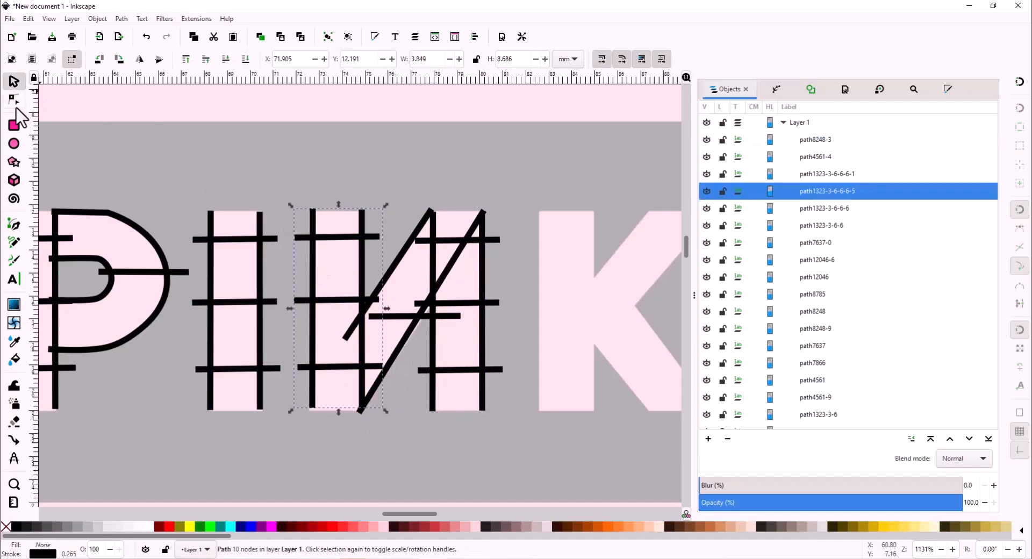
drag(355, 227, 353, 230)
- Align the diagonal's nodes to run parallel and delete the short horizontal segment
click(14, 100)
click(399, 354)
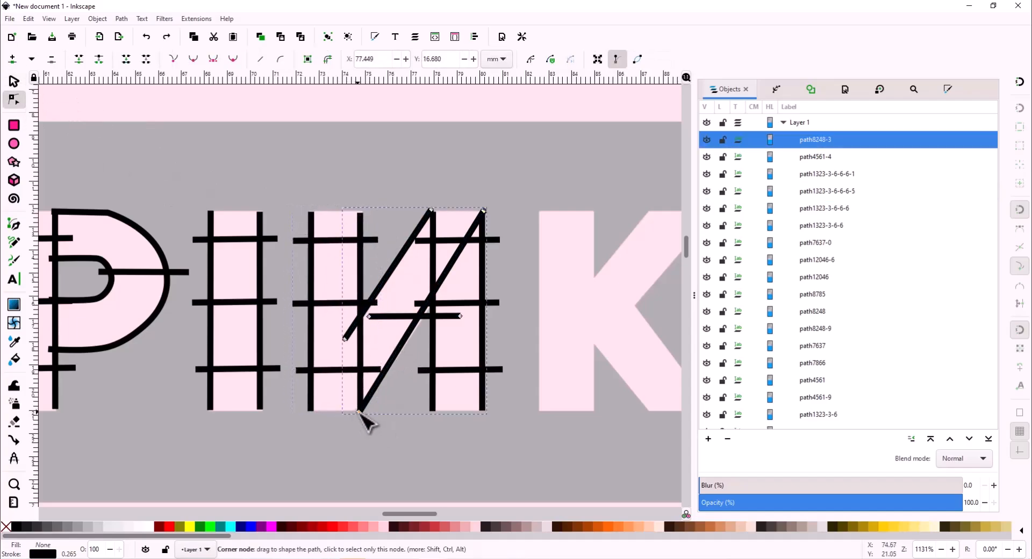
drag(360, 413, 356, 409)
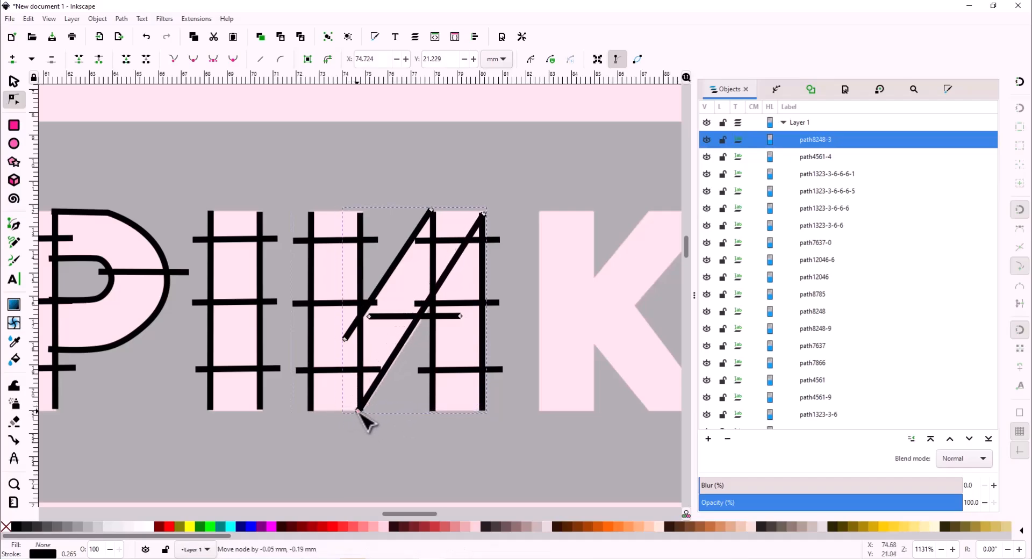
drag(483, 214, 441, 288)
drag(344, 338, 469, 337)
key(Delete)
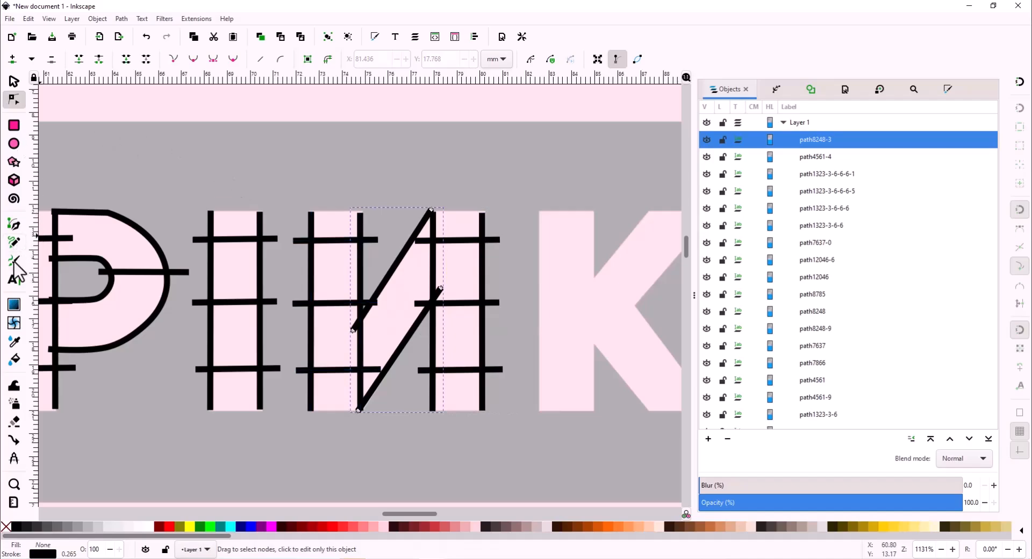
- Draw a vertical rung across the N's diagonal and combine it with the diagonal path
click(14, 224)
click(393, 247)
double_click(393, 395)
shift+click(834, 155)
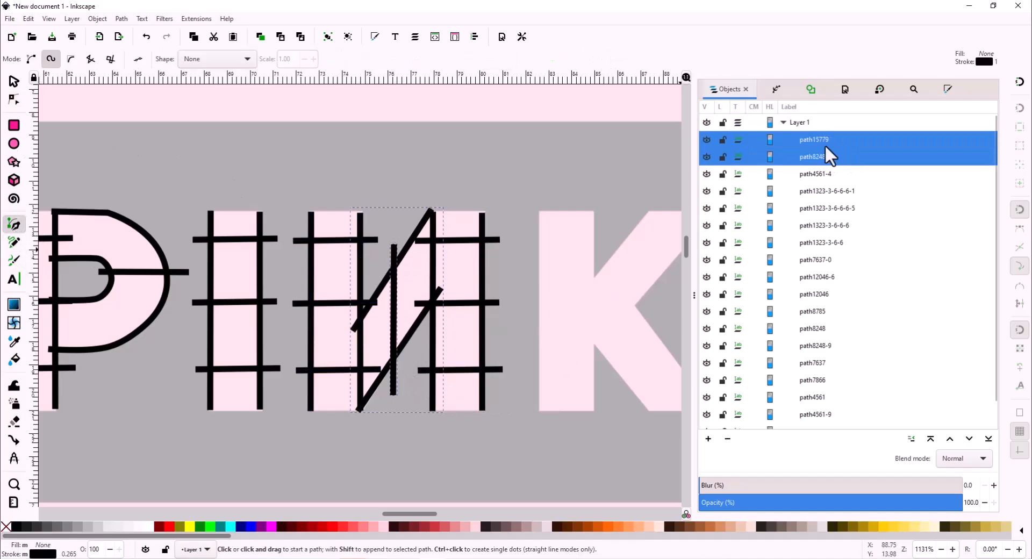
click(97, 18)
mouse_move(121, 19)
click(147, 150)
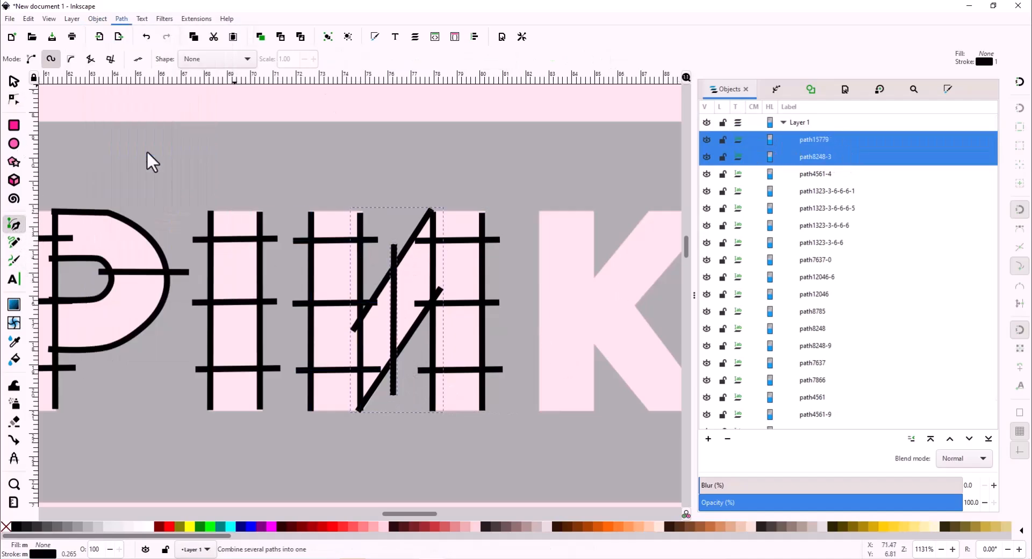
- Set the combined path15779 to a satin column in Ink/Stitch Params and apply it
click(194, 21)
click(215, 35)
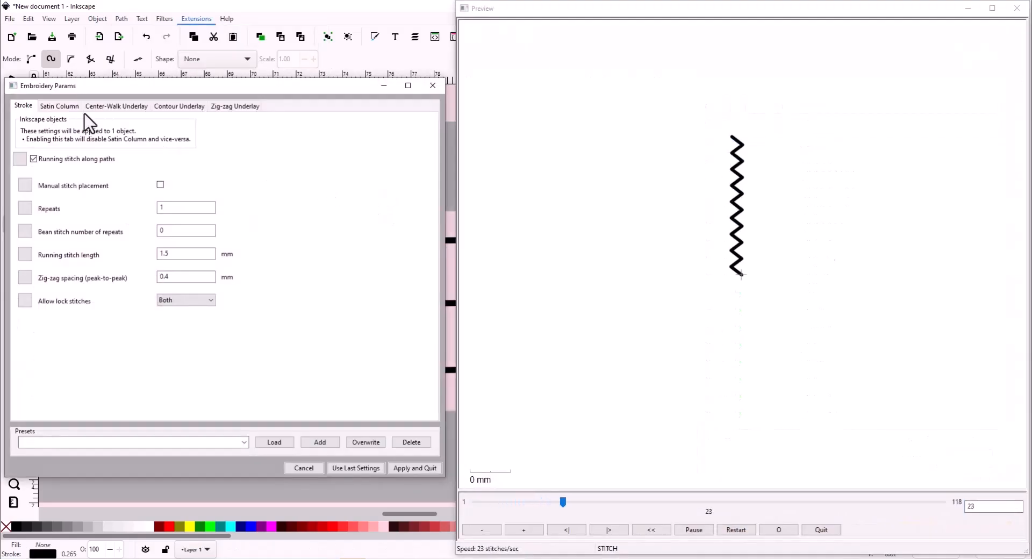
click(63, 106)
click(58, 167)
click(425, 468)
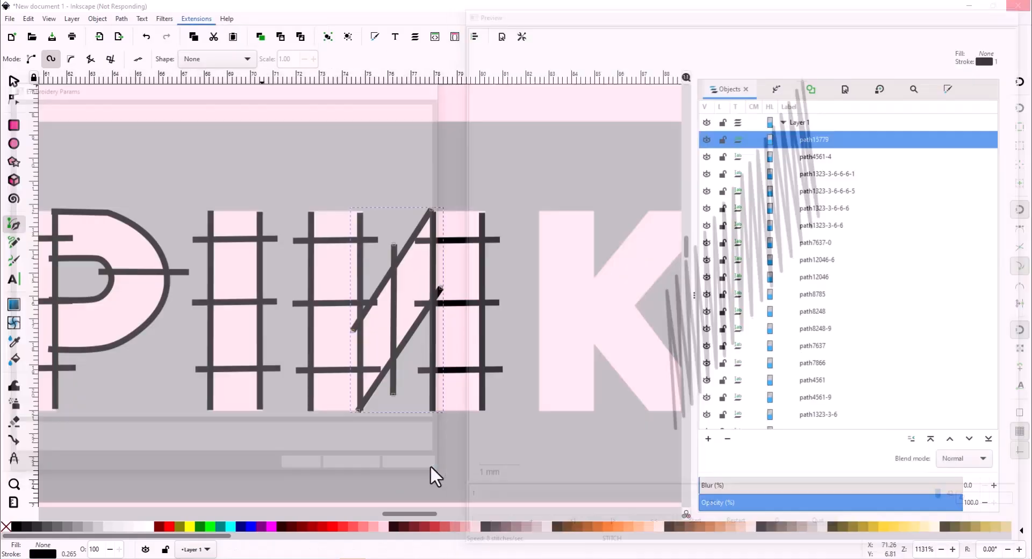
click(834, 173)
- Select the N's left rails path and raise it one step in stacking order
shift+click(835, 137)
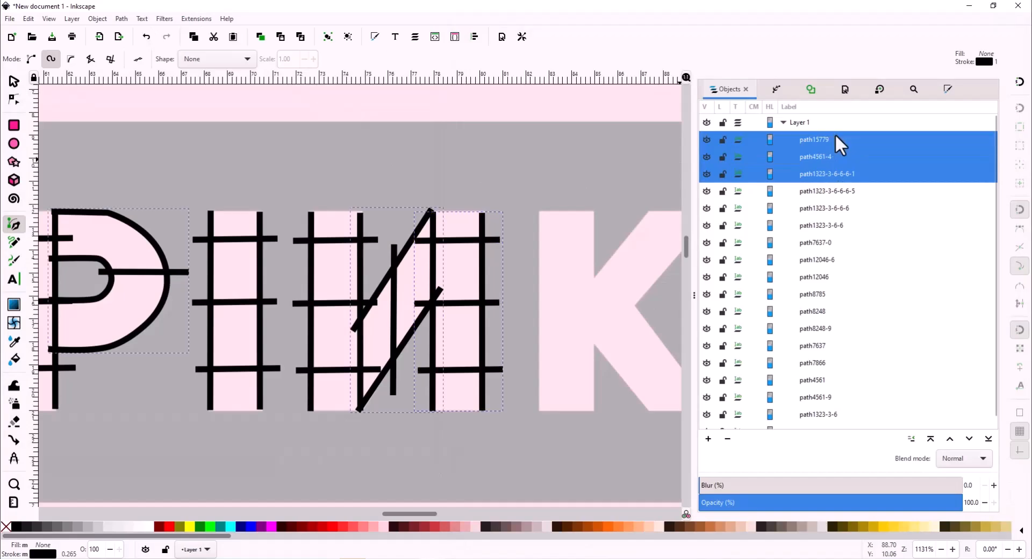
click(825, 170)
click(385, 131)
key(s)
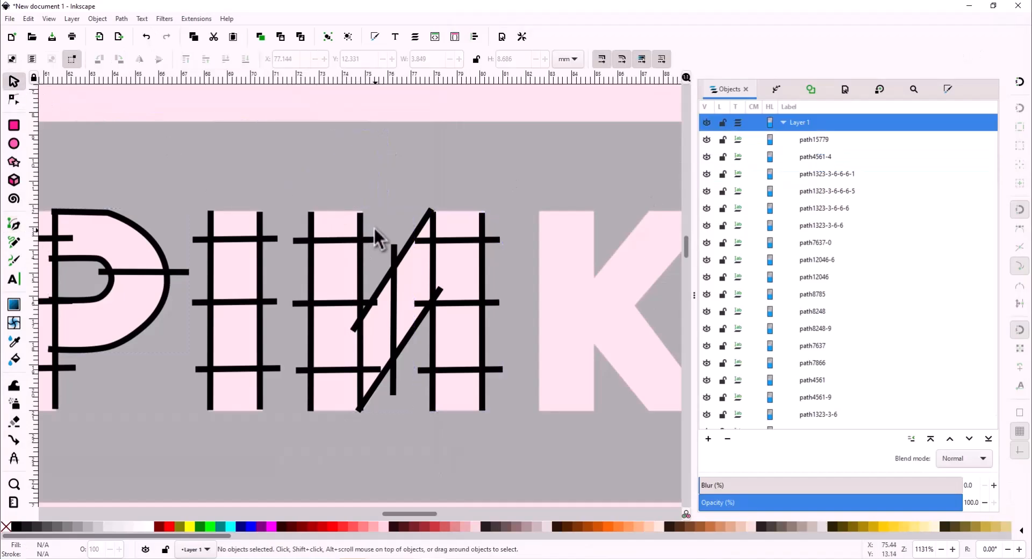
click(396, 259)
shift+click(359, 227)
click(376, 276)
click(321, 237)
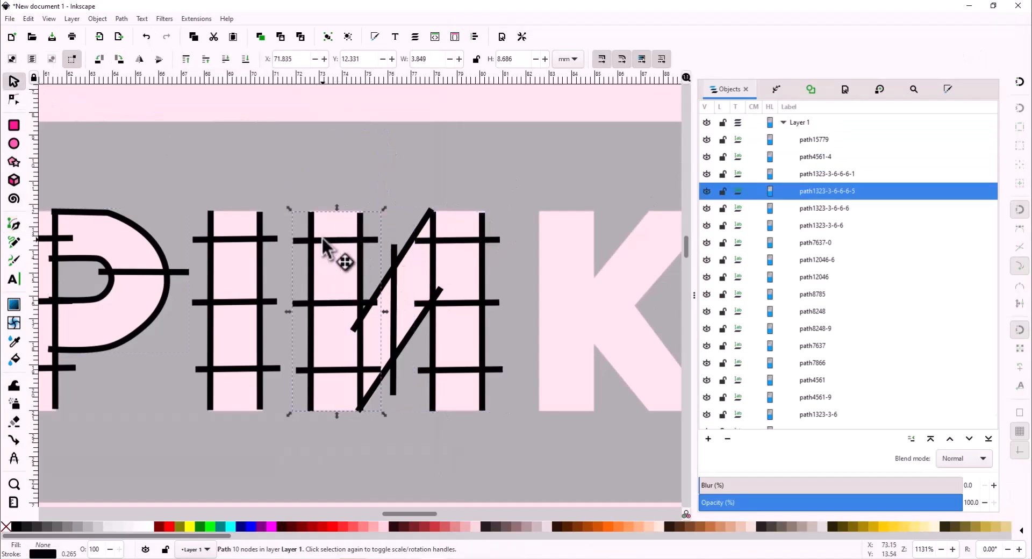
click(949, 440)
- Move the P's bowl path down several steps in the object stacking order
click(832, 158)
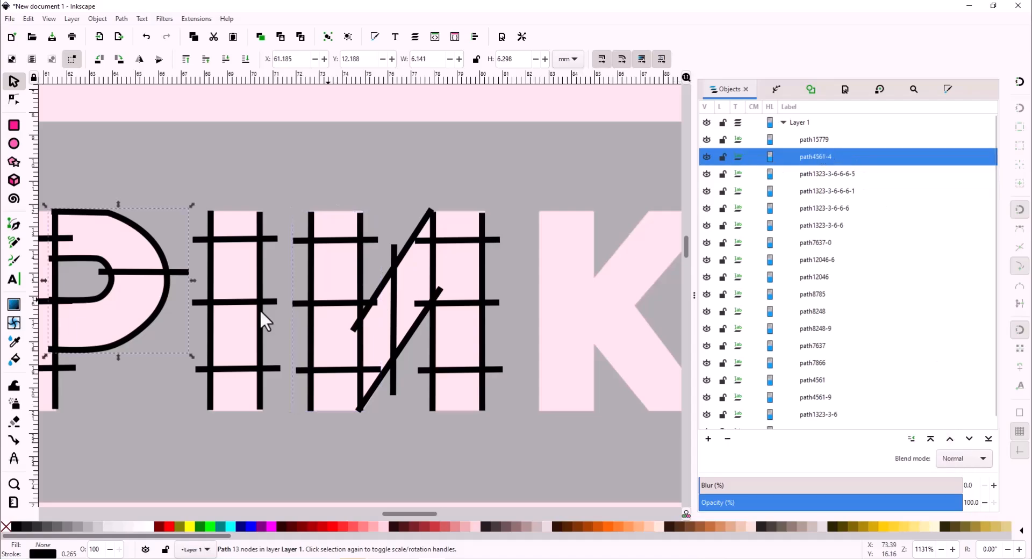
scroll(260, 309, left, 6)
click(186, 401)
click(815, 157)
click(969, 439)
click(970, 439)
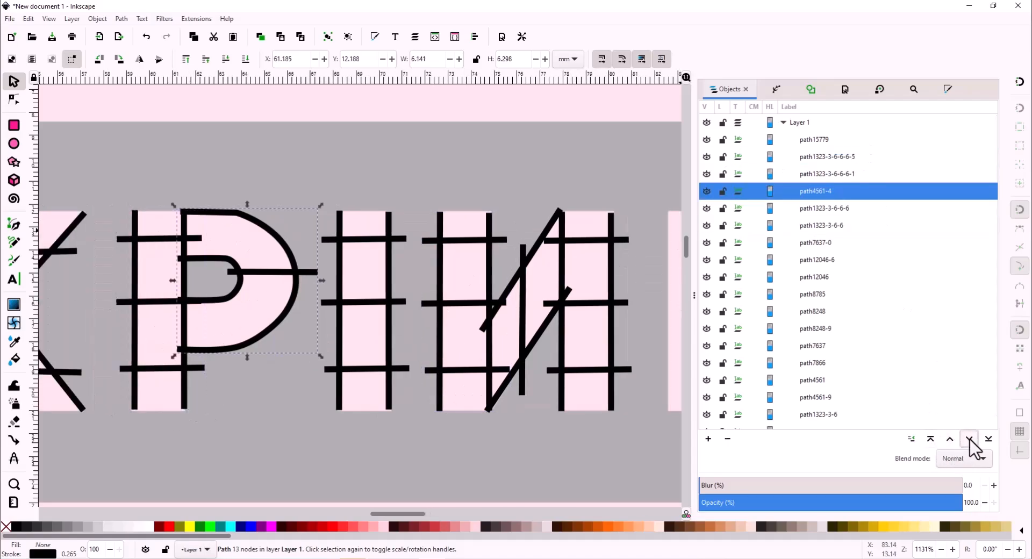
click(842, 210)
click(843, 224)
click(844, 193)
click(970, 439)
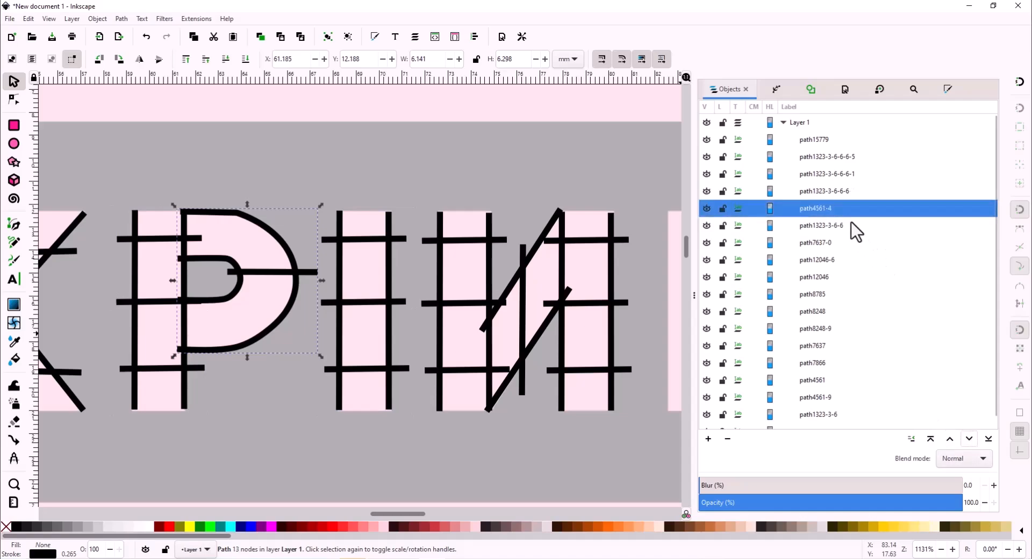
click(849, 223)
click(822, 208)
click(832, 174)
click(829, 157)
- Lower the N's diagonal below the left rails, then preview the N paths in the simulator
click(828, 140)
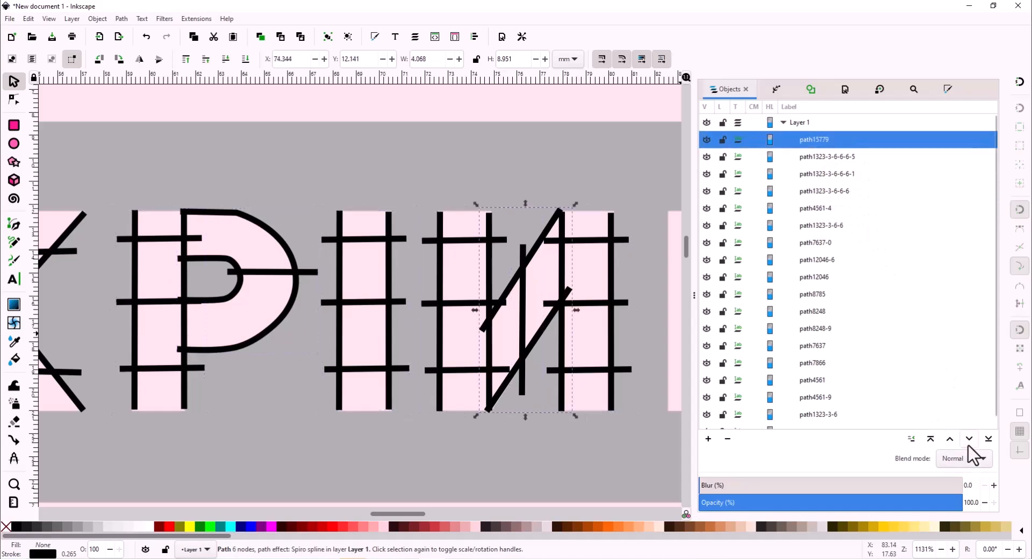
click(970, 439)
ctrl+click(842, 173)
ctrl+click(821, 141)
click(202, 19)
mouse_move(215, 148)
mouse_move(376, 291)
click(507, 318)
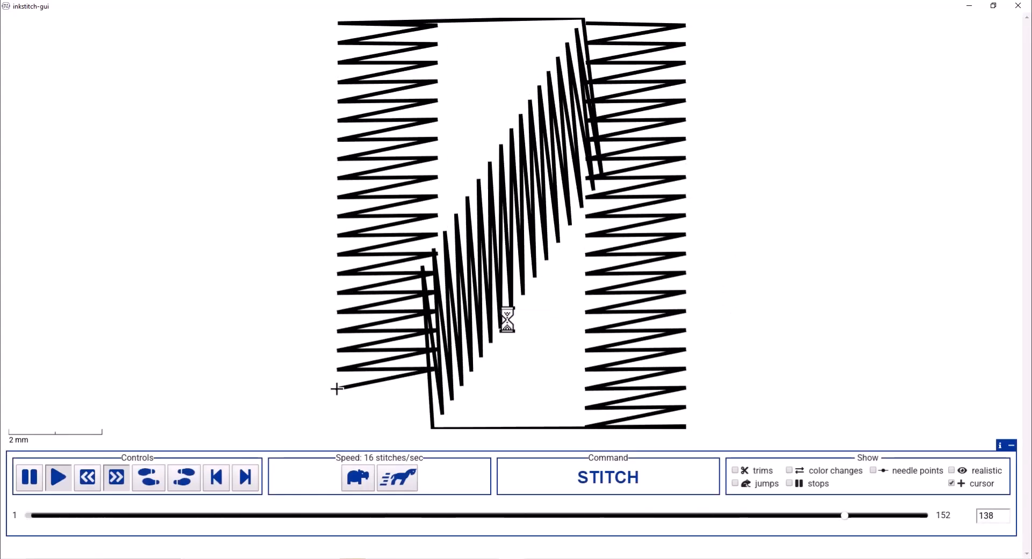
click(1016, 7)
- Raise the N's right rails to the top and the diagonal path up one step
click(859, 175)
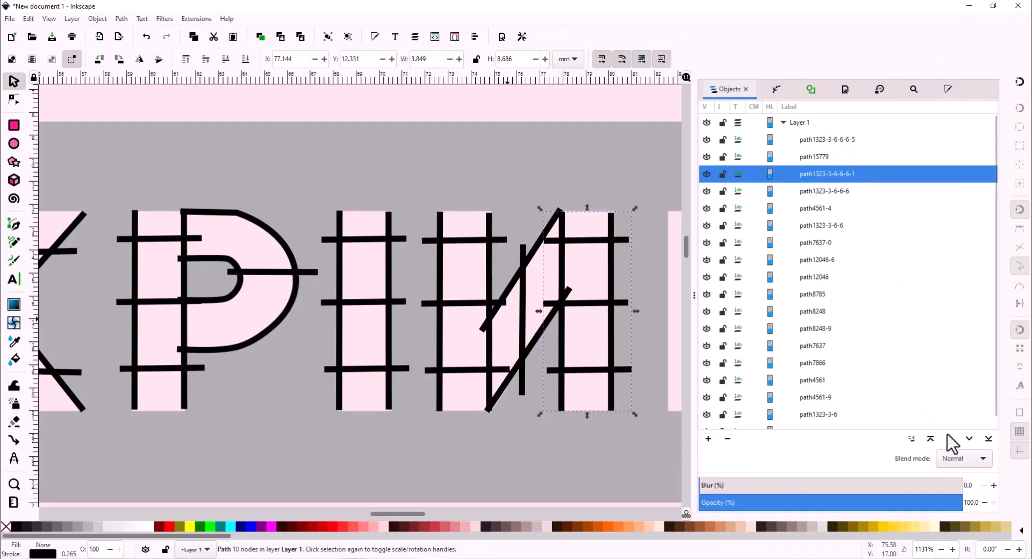
click(949, 439)
click(950, 439)
click(854, 174)
click(950, 439)
click(831, 173)
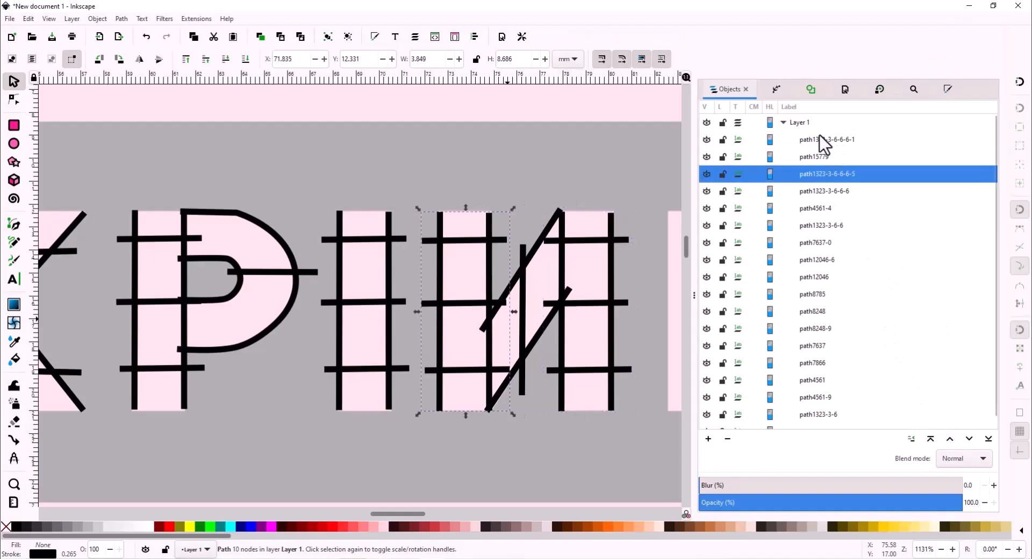
- Re-check the N's three strokes in the stitch simulator, then clear the selection
shift+click(821, 137)
key(alt+q)
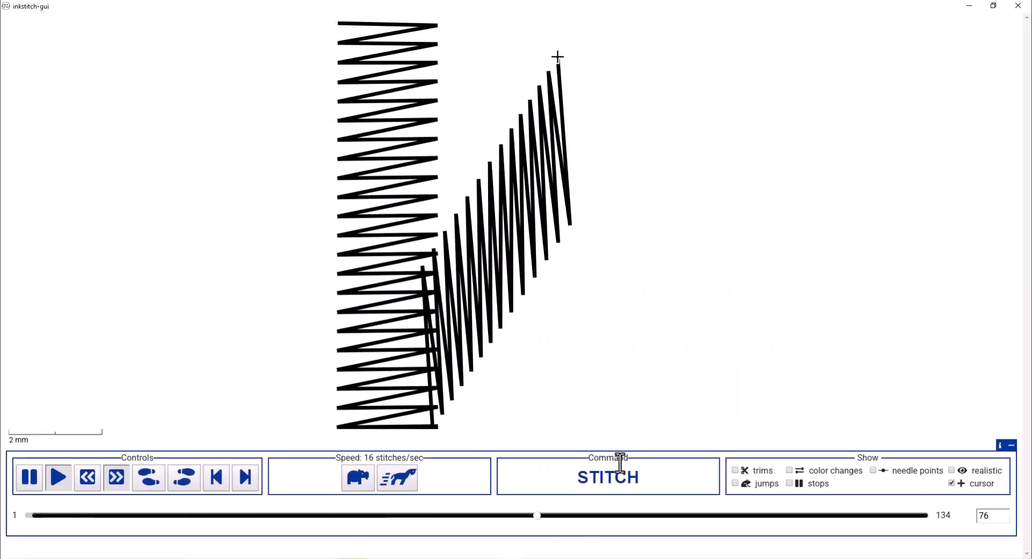
click(1018, 5)
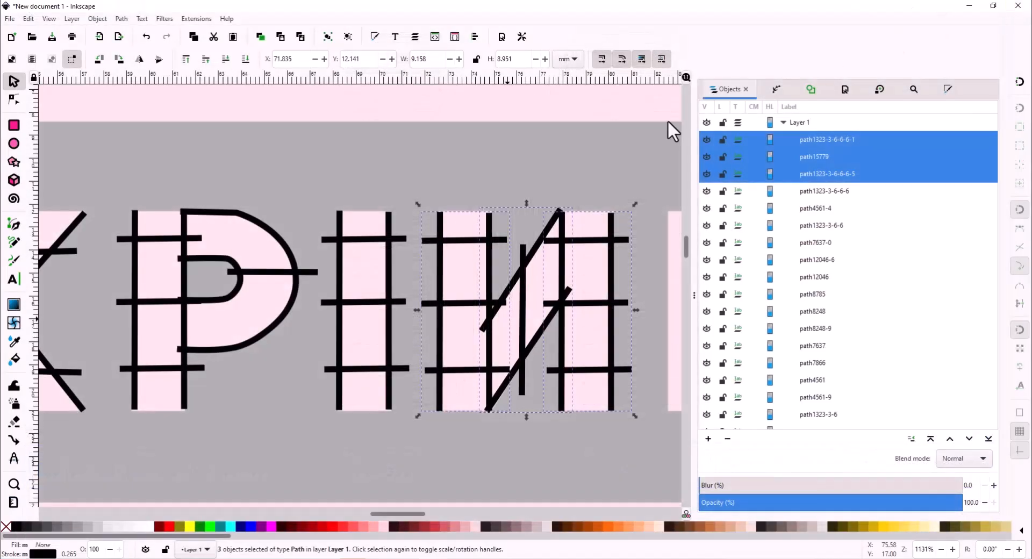
click(667, 121)
- Duplicate the first K's three satin paths and place the copy over the logo's final K
scroll(325, 179, down, 4)
drag(217, 173, 261, 249)
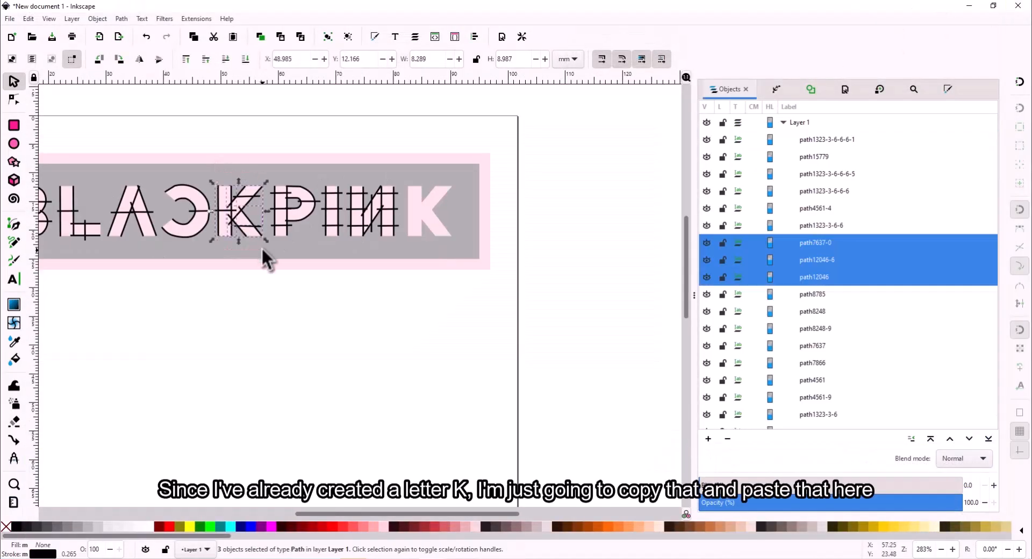
key(ctrl+d)
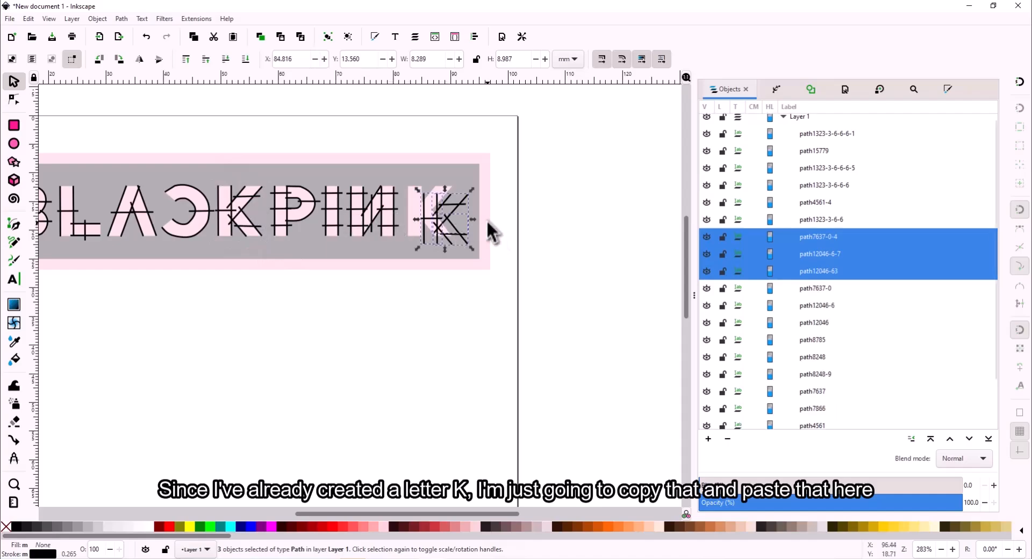
ctrl+scroll(478, 226, up, 3)
drag(392, 206, 356, 187)
key(Escape)
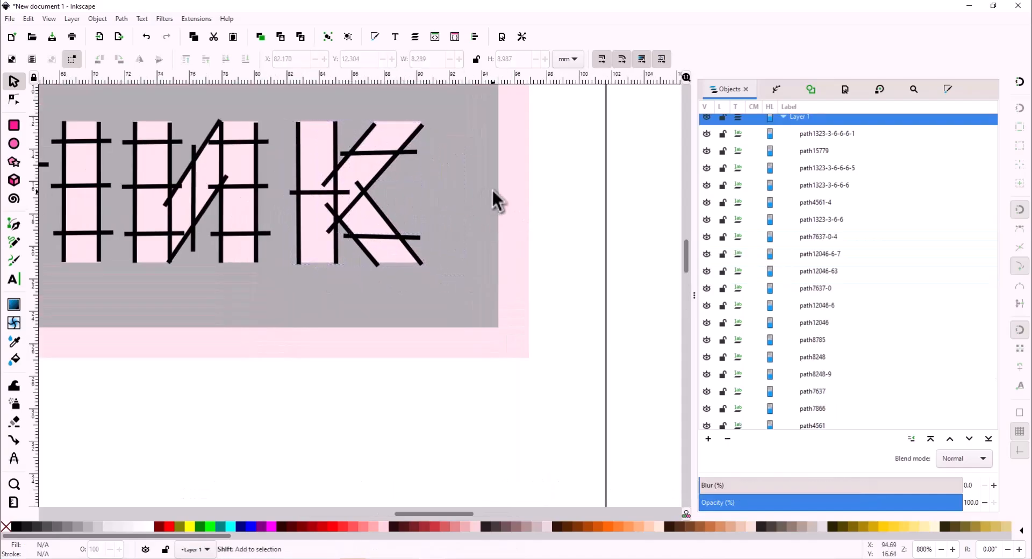
ctrl+scroll(492, 188, down, 4)
- Draw a rectangle around the whole logo and remove its fill
ctrl+scroll(417, 170, up, 4)
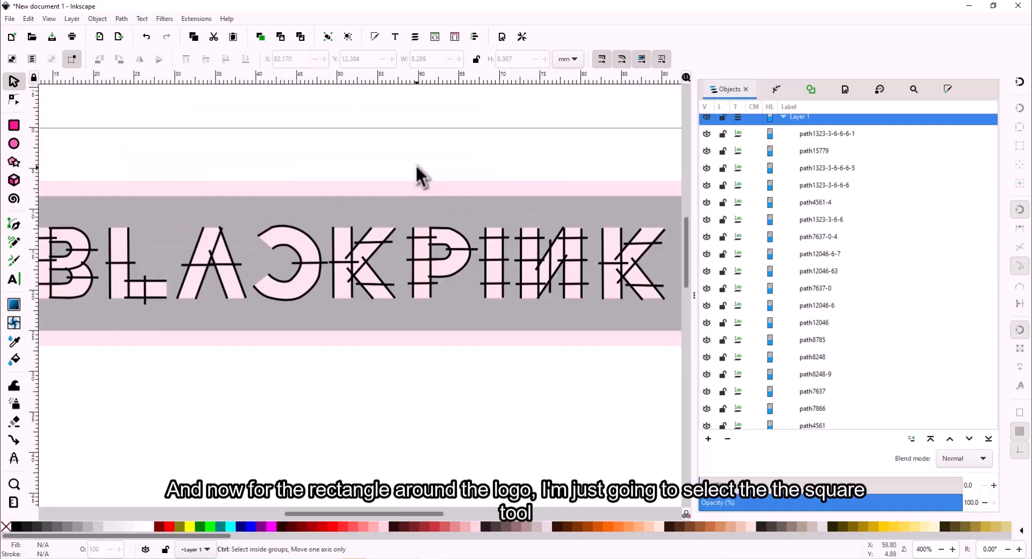
ctrl+scroll(418, 172, down, 2)
key(r)
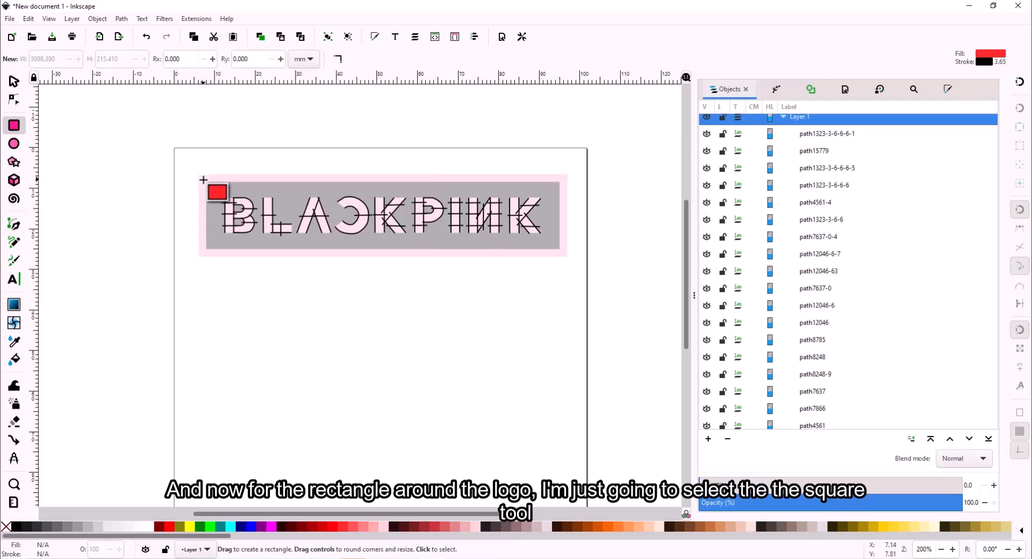
drag(203, 180, 570, 255)
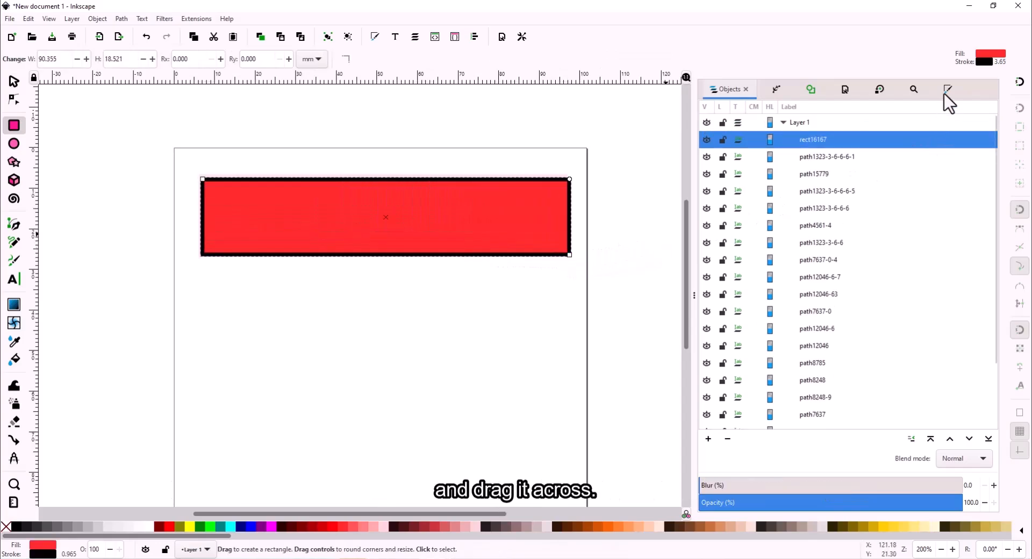
click(948, 89)
click(712, 134)
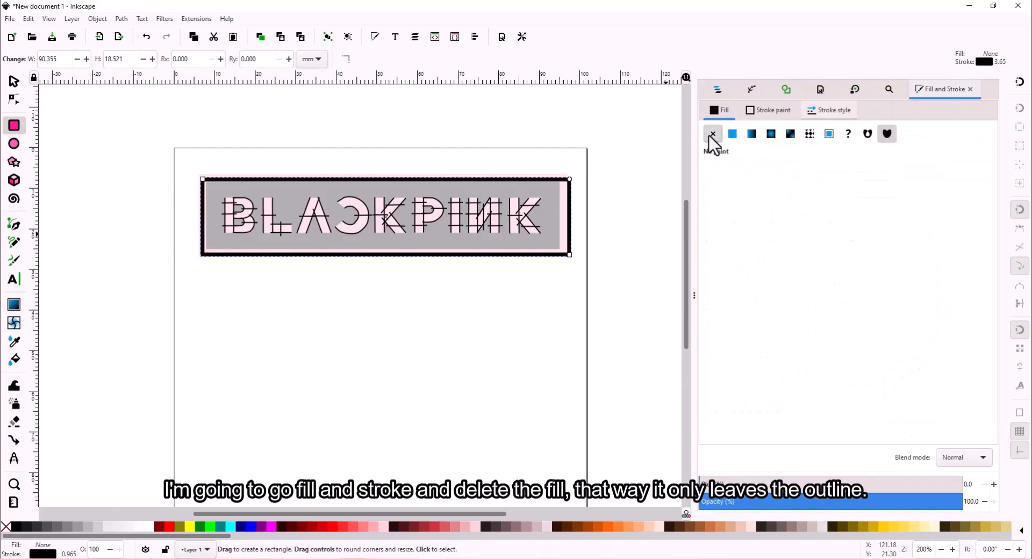
click(759, 111)
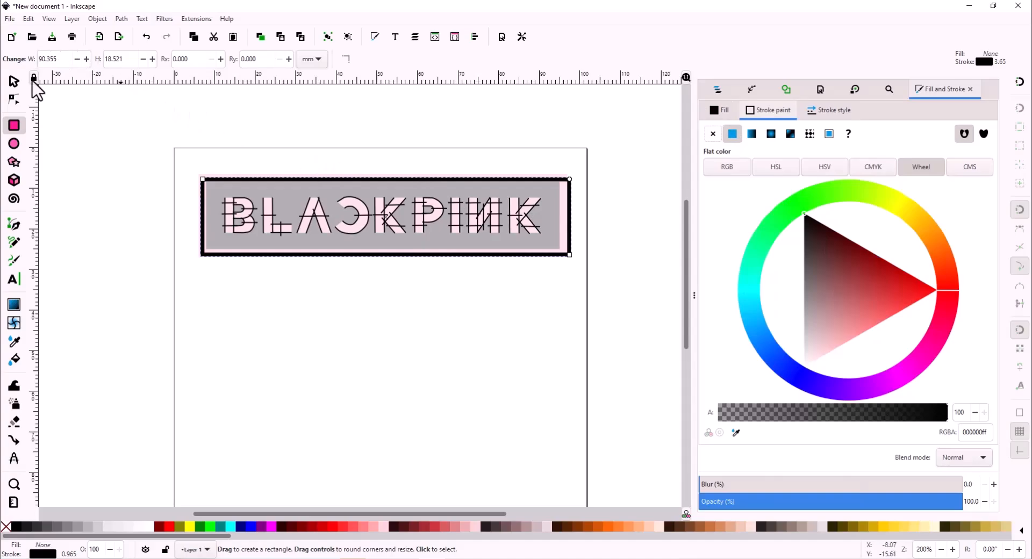
- Delete that rectangle and redraw a new one around the BLACKPINK text
key(s)
mouse_move(566, 195)
mouse_down()
mouse_move(556, 194)
mouse_move(566, 194)
mouse_up()
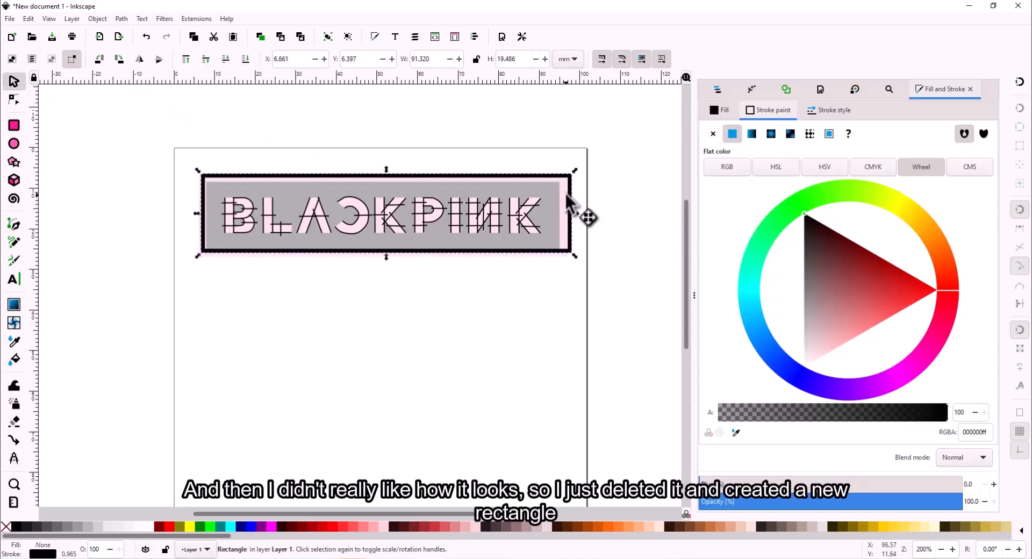
key(Delete)
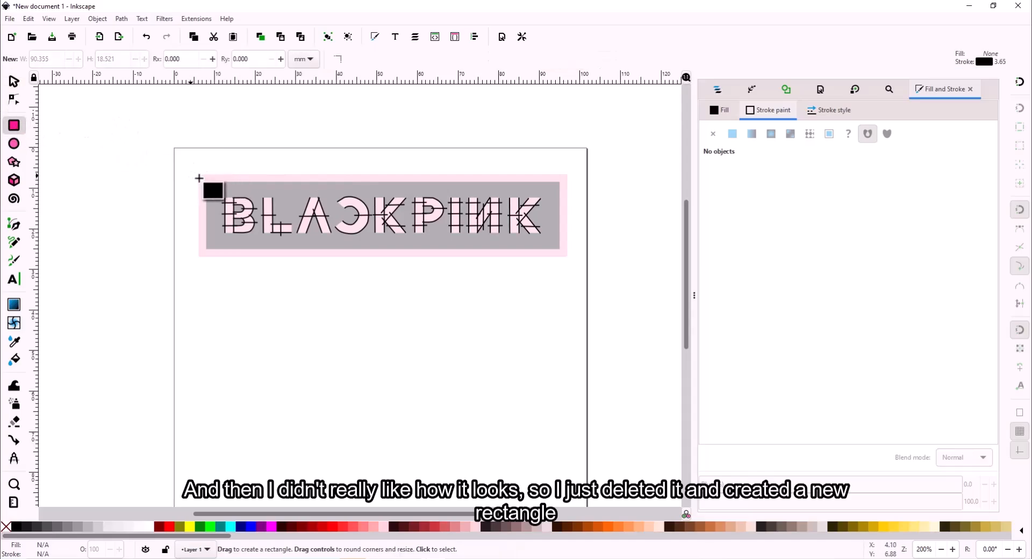
mouse_move(202, 178)
mouse_down()
mouse_move(426, 238)
mouse_move(564, 253)
mouse_up()
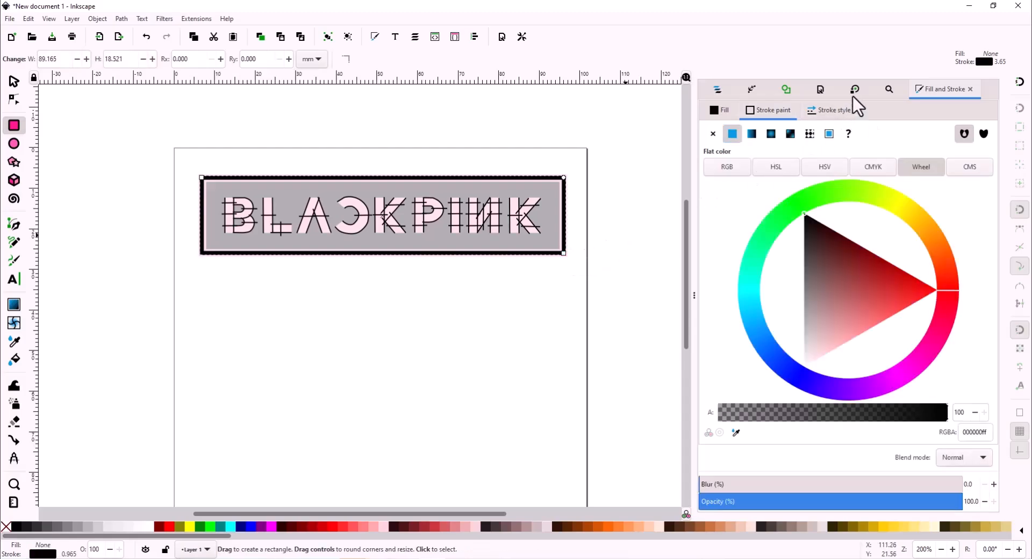
- Thicken the rectangle's outline width to 2.065 mm, then reselect the border
click(827, 111)
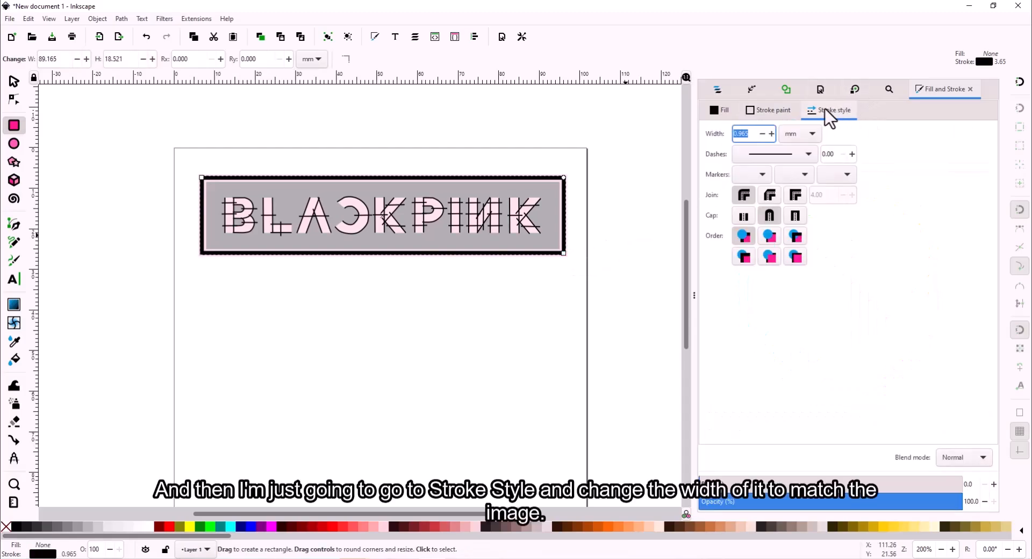
click(774, 133)
click(774, 133)
click(775, 133)
click(774, 134)
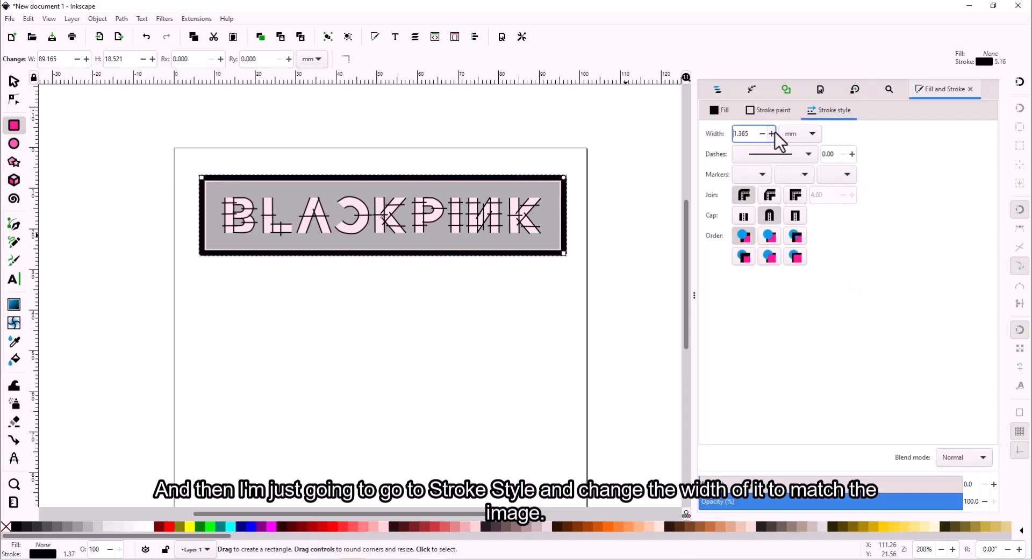
click(773, 133)
click(773, 133)
click(773, 133)
click(773, 133)
click(773, 134)
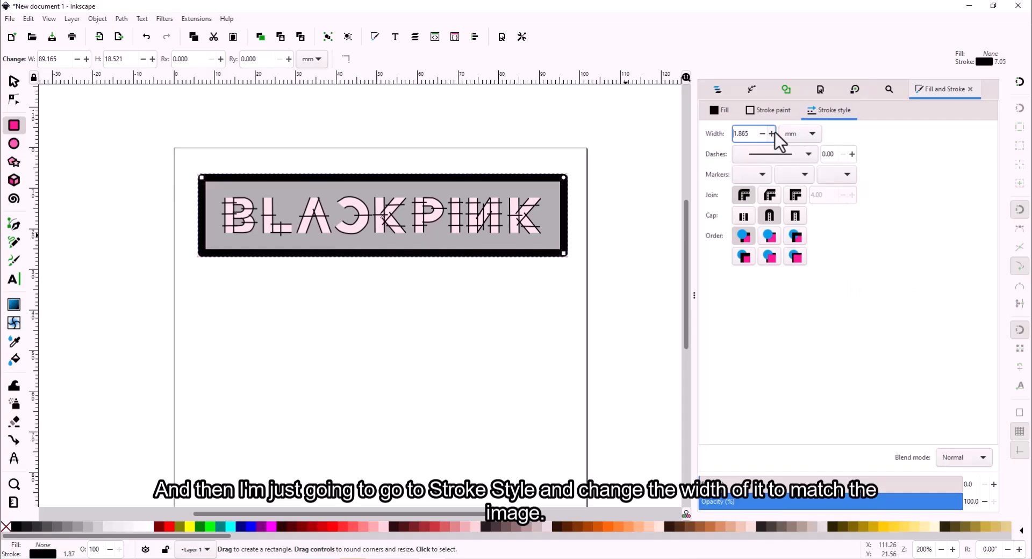
click(773, 134)
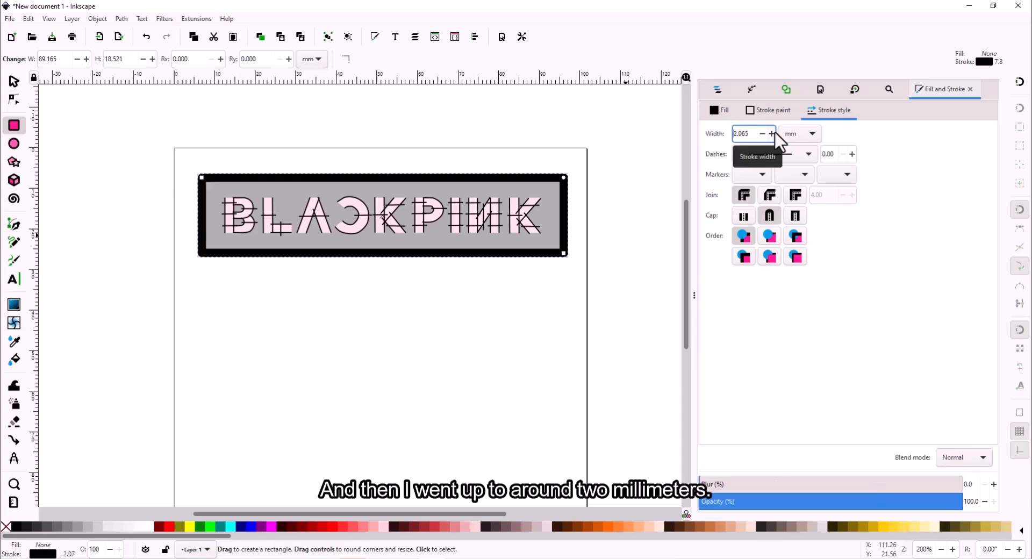
click(637, 267)
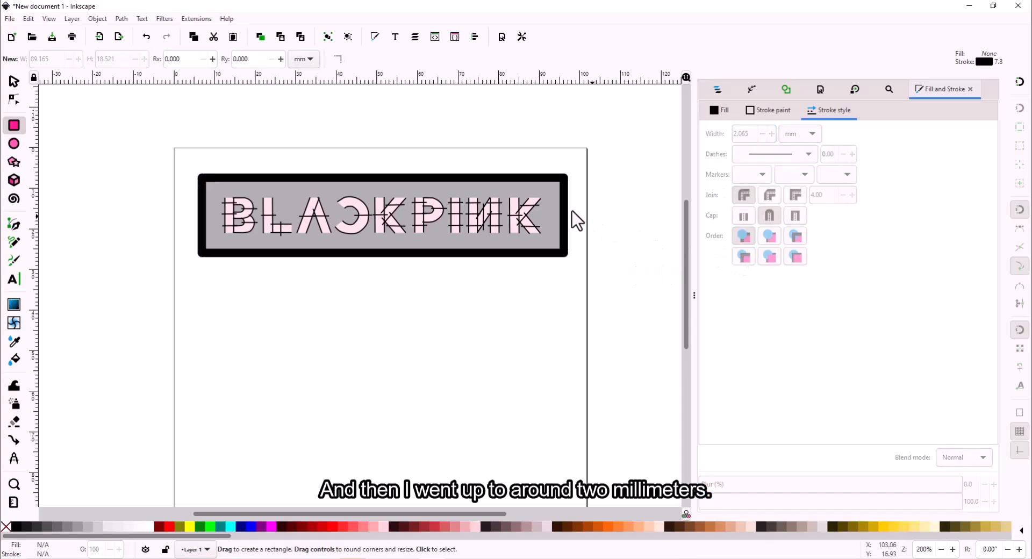
click(14, 81)
click(226, 175)
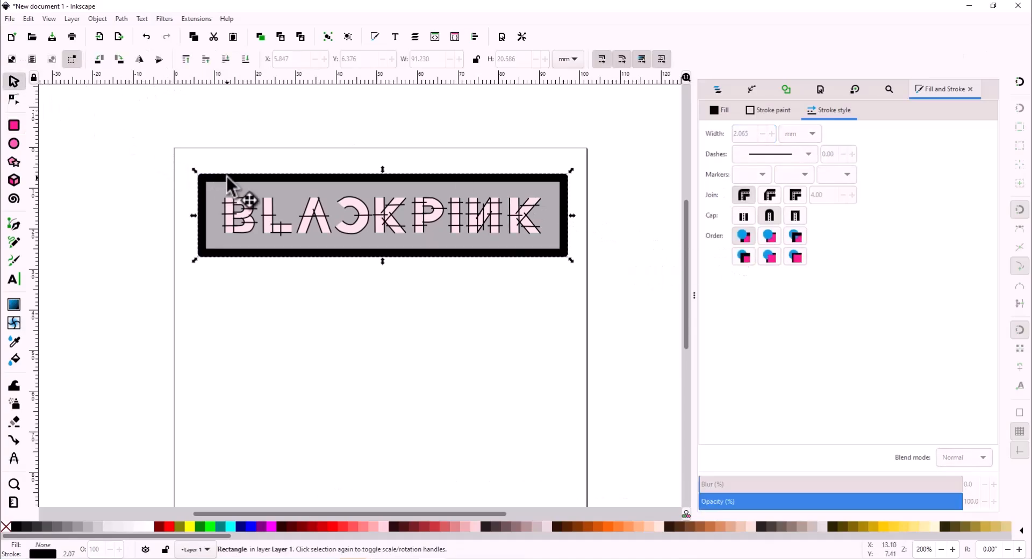
- Convert the rectangle border's outline into a satin column with Ink/Stitch Convert Line to Satin
click(195, 19)
mouse_move(269, 149)
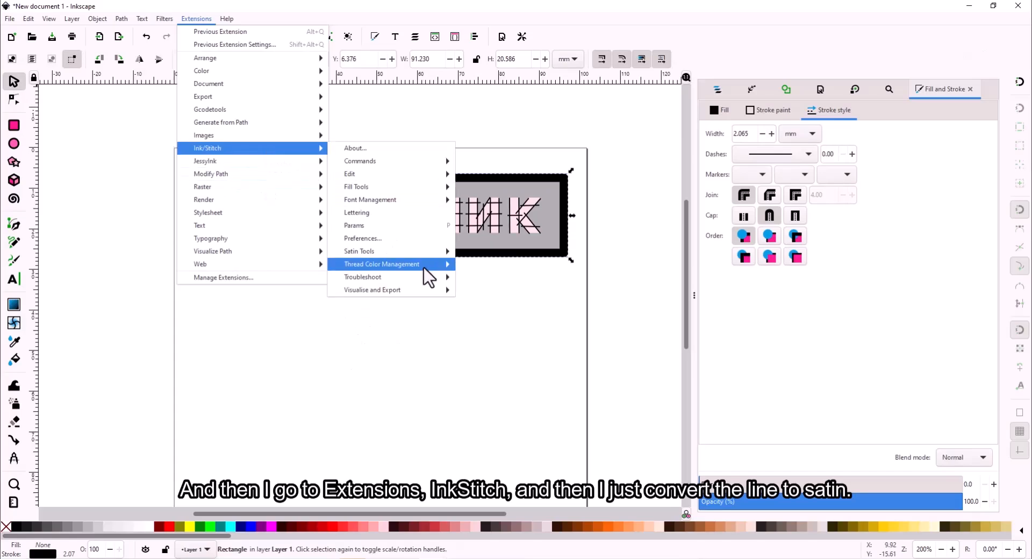
mouse_move(376, 251)
click(504, 267)
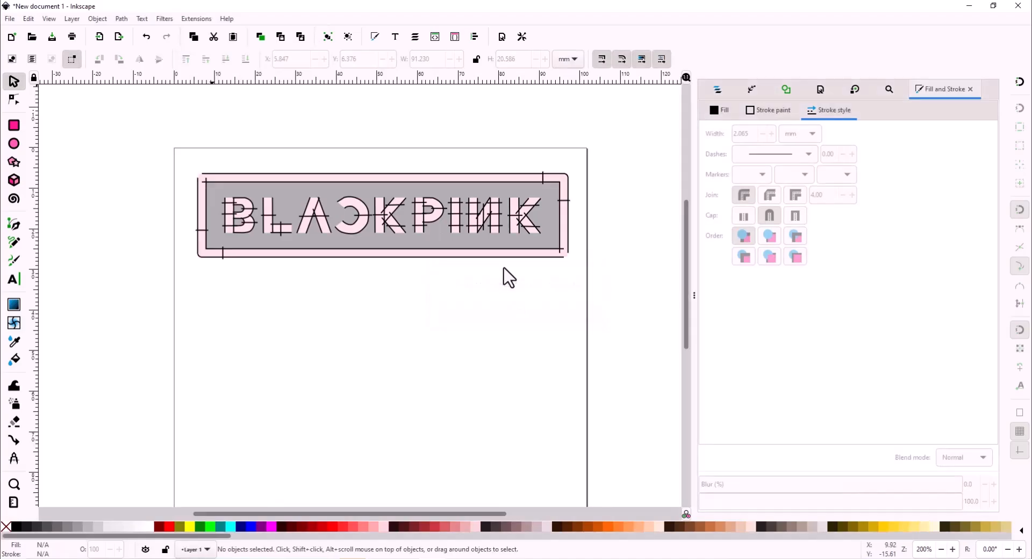
- Select the whole framed design and preview its 2074 stitches in the Ink/Stitch simulator
drag(160, 161, 606, 300)
click(196, 18)
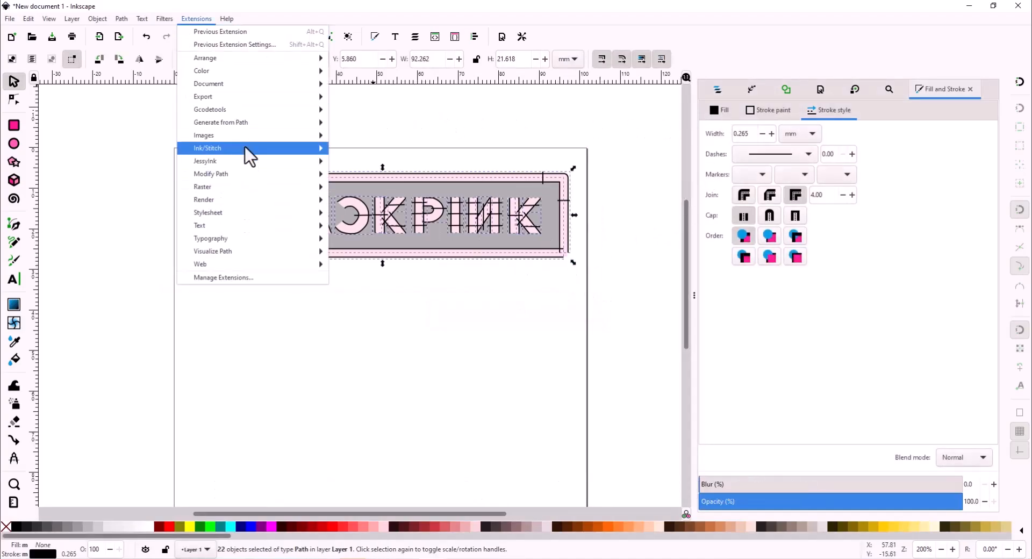
mouse_move(247, 150)
mouse_move(392, 289)
click(541, 316)
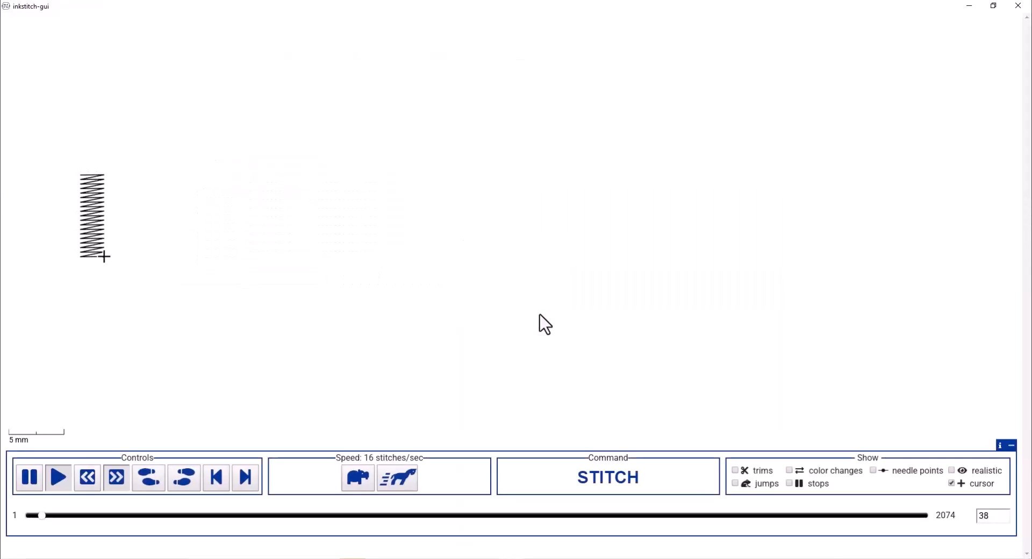
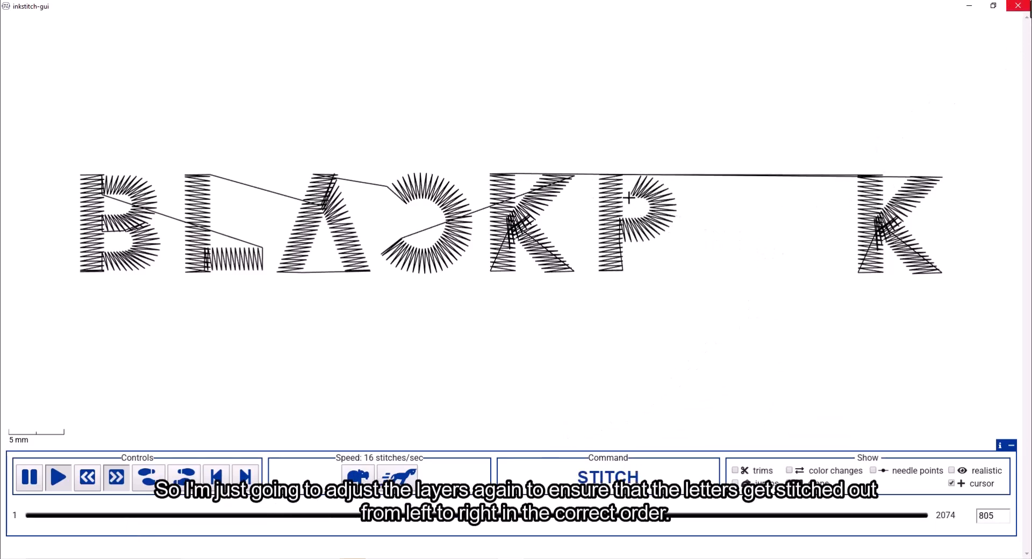
- Close the Ink/Stitch stitch simulator window to get back to Inkscape
click(1018, 6)
- Raise the three pieces of the final K to the top of the object stack
click(720, 90)
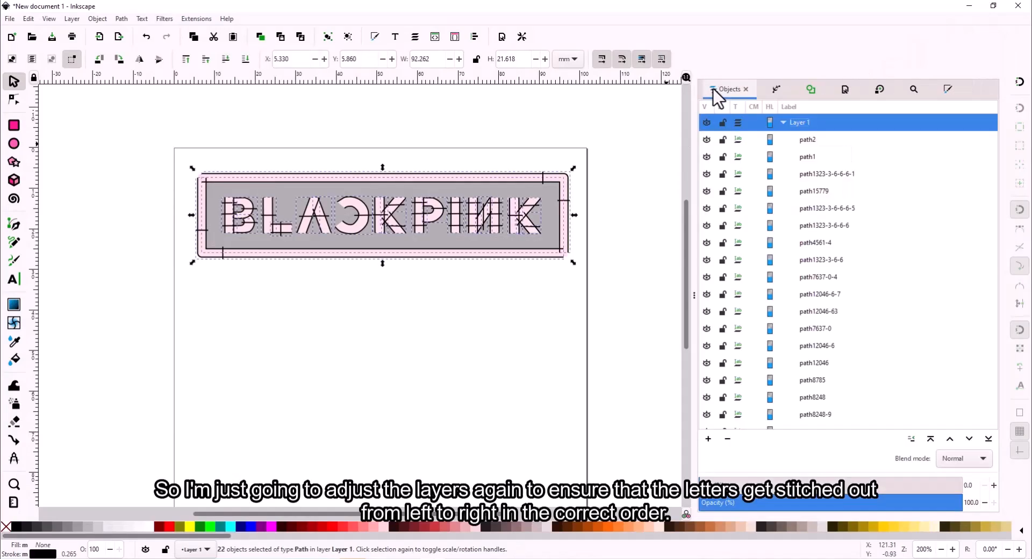
click(529, 225)
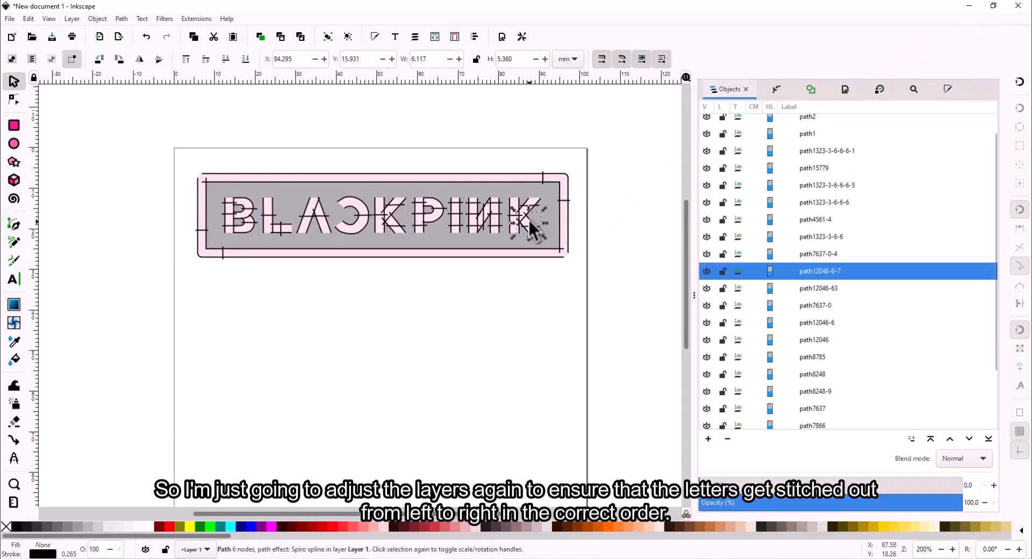
click(834, 285)
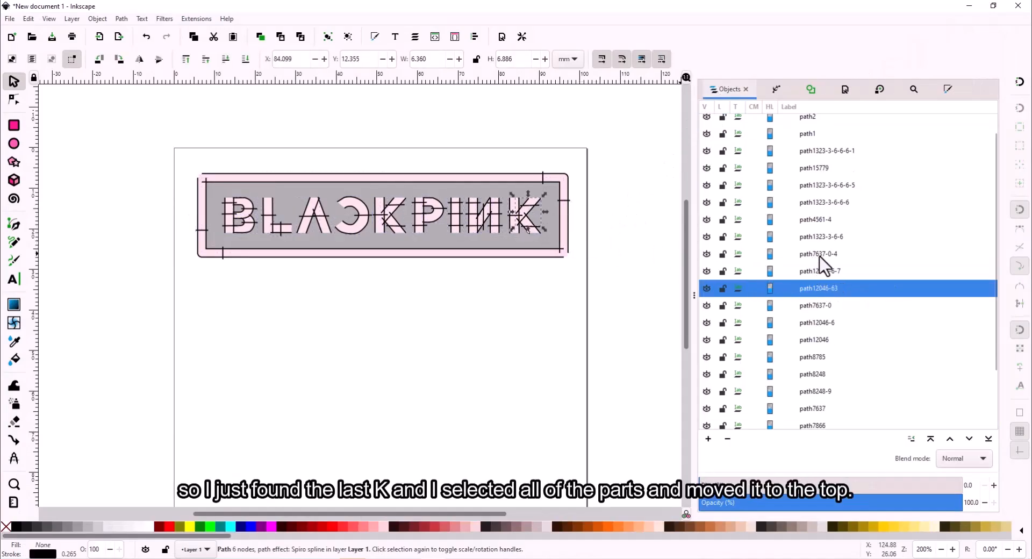
click(832, 253)
shift+click(832, 288)
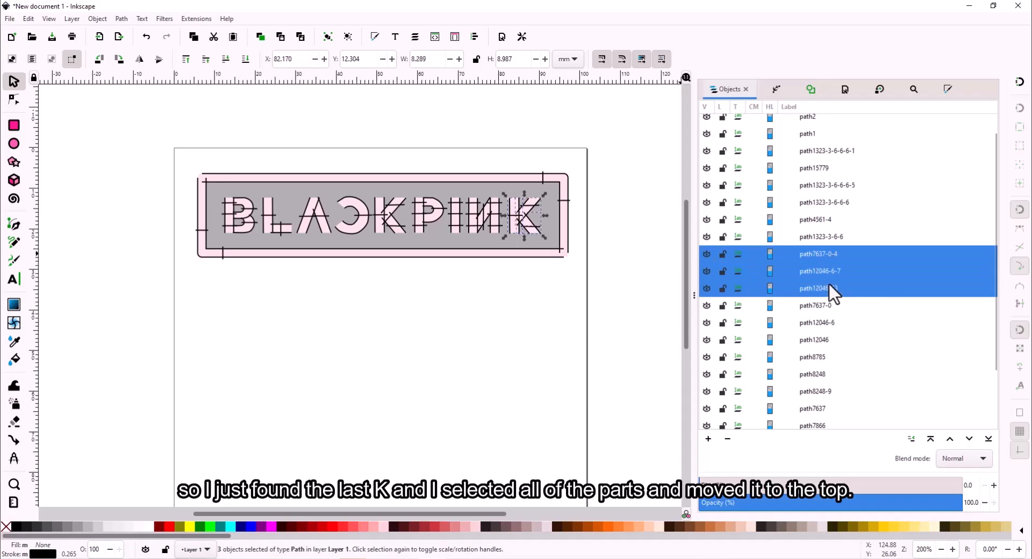
click(931, 439)
click(572, 318)
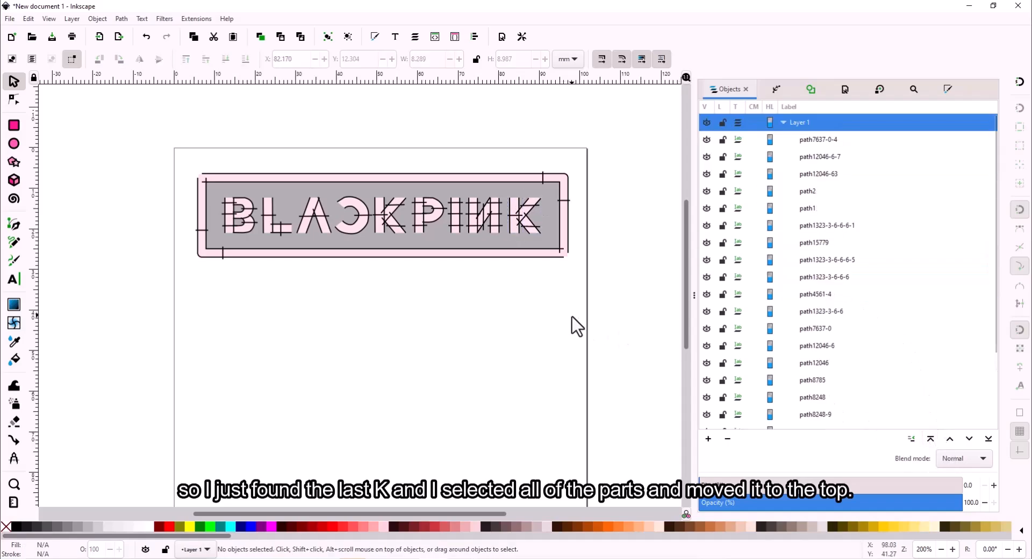
- Select everything and preview the stitch order in the Ink/Stitch simulator
key(ctrl+a)
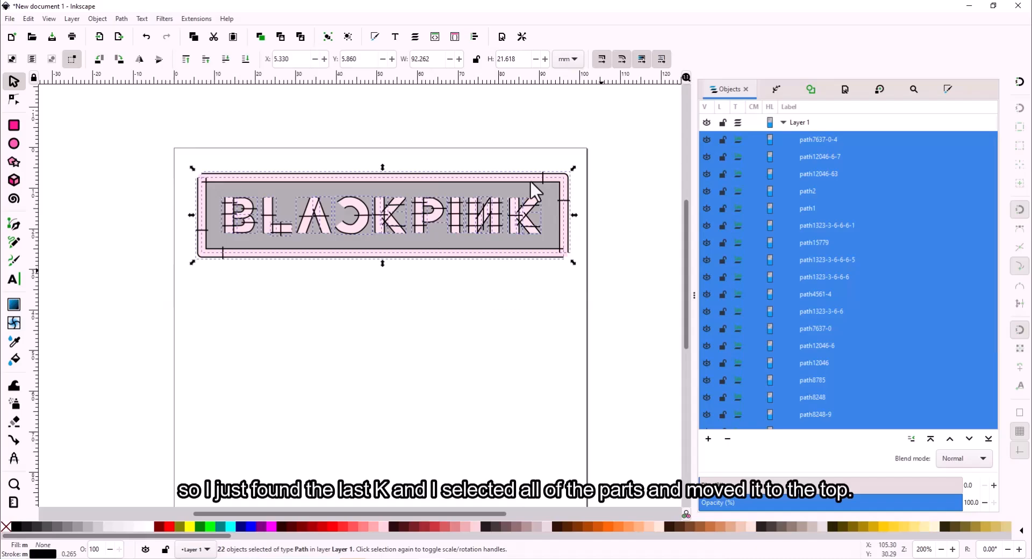
click(219, 19)
mouse_move(237, 137)
mouse_move(403, 291)
click(532, 322)
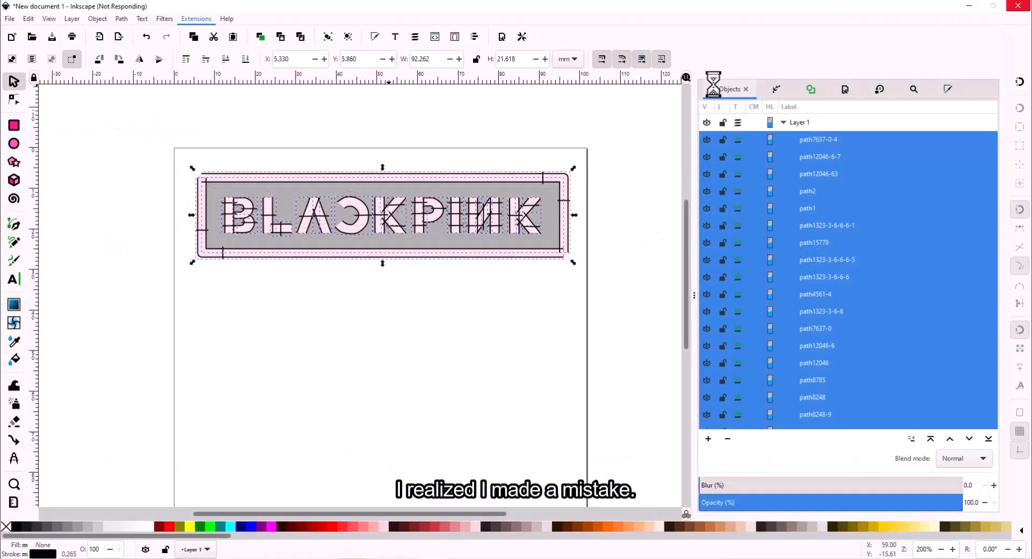
- Raise border paths path2 and path1 to the top so the border stitches last
click(818, 147)
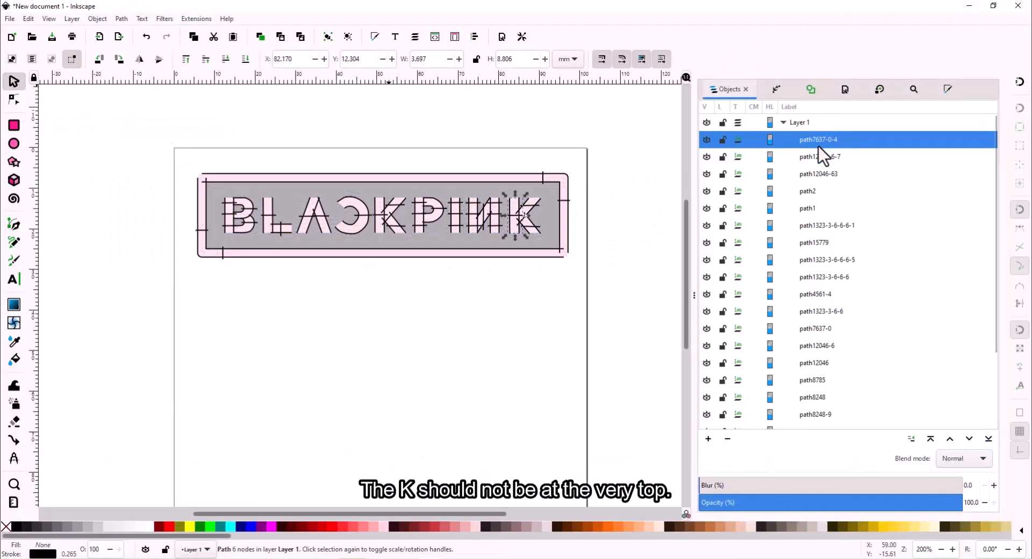
click(828, 194)
shift+click(835, 210)
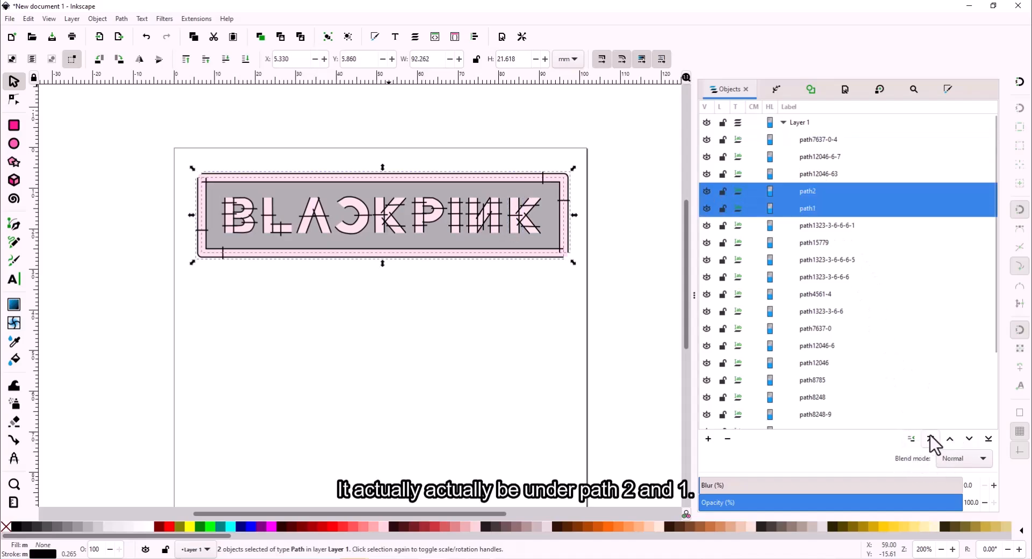
click(931, 436)
drag(160, 139, 623, 330)
- Rerun the Ink/Stitch simulator on the reordered design
click(196, 19)
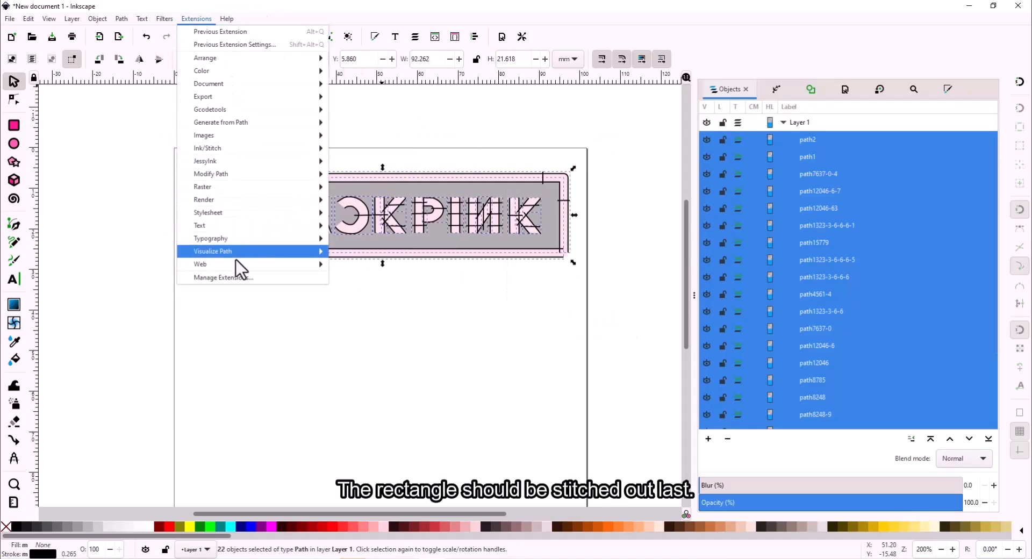
mouse_move(258, 148)
mouse_move(328, 293)
click(521, 326)
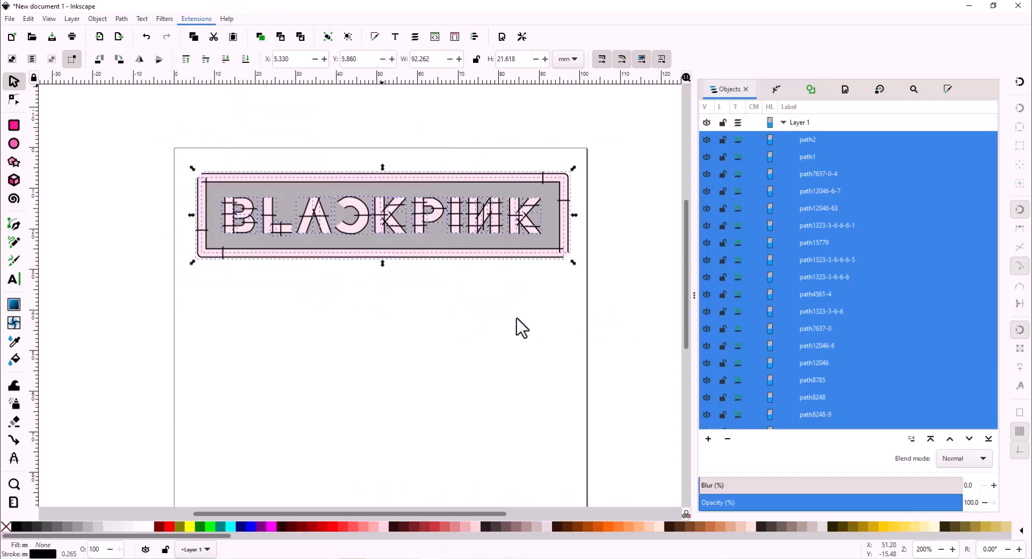
- Scrub to the end of the 2074-stitch sequence with realistic rendering on, then close the simulator
mouse_move(30, 514)
mouse_down()
mouse_move(99, 527)
mouse_move(811, 525)
mouse_move(382, 521)
mouse_move(599, 531)
mouse_move(1005, 499)
mouse_up()
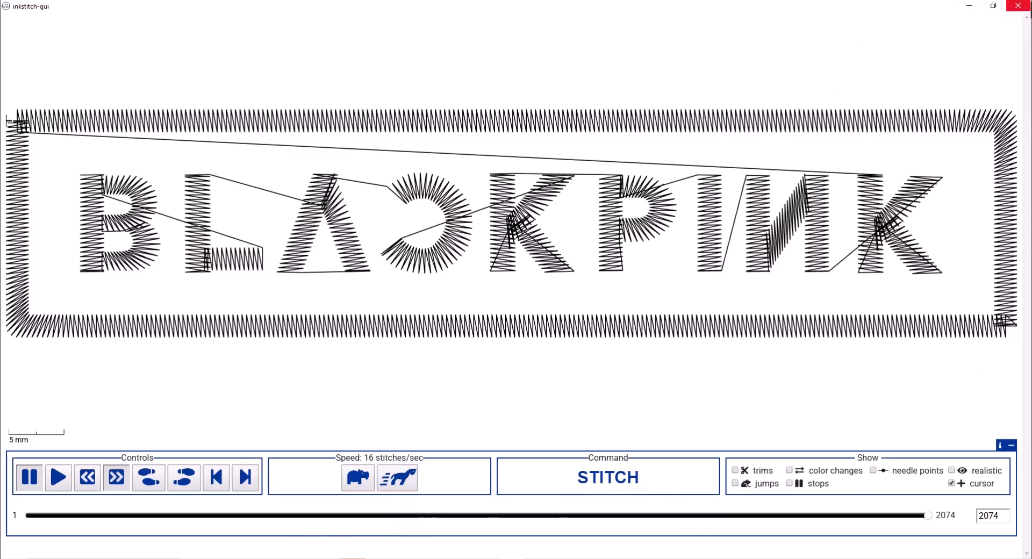
click(975, 471)
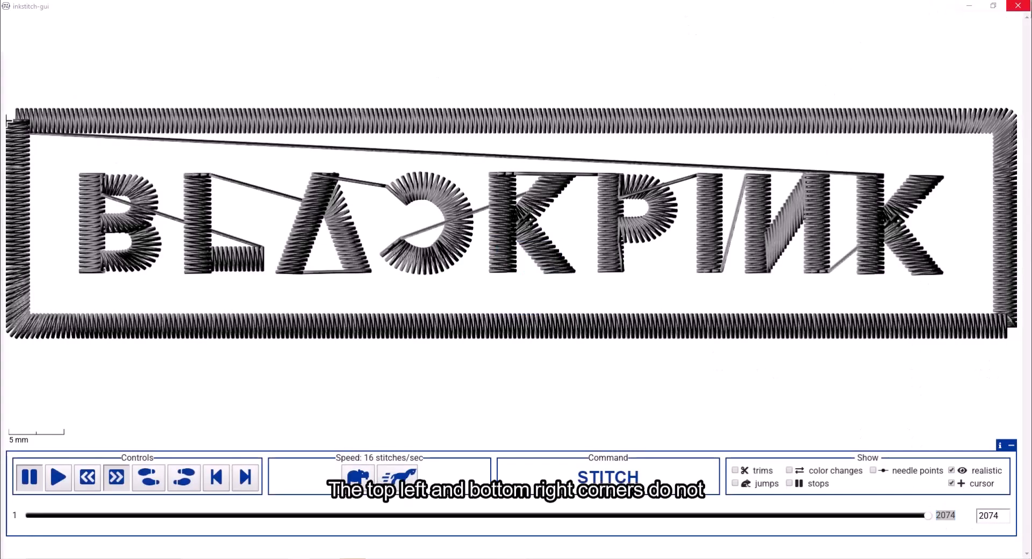
click(1018, 5)
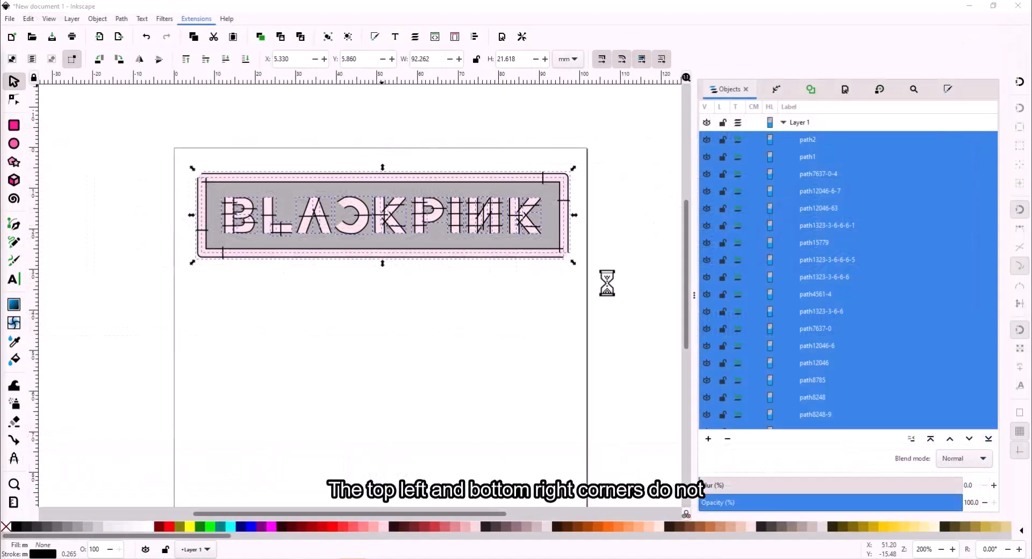
- Extend the two vertical border lines at the bottom-right down to meet the bottom line
scroll(570, 241, up, 4)
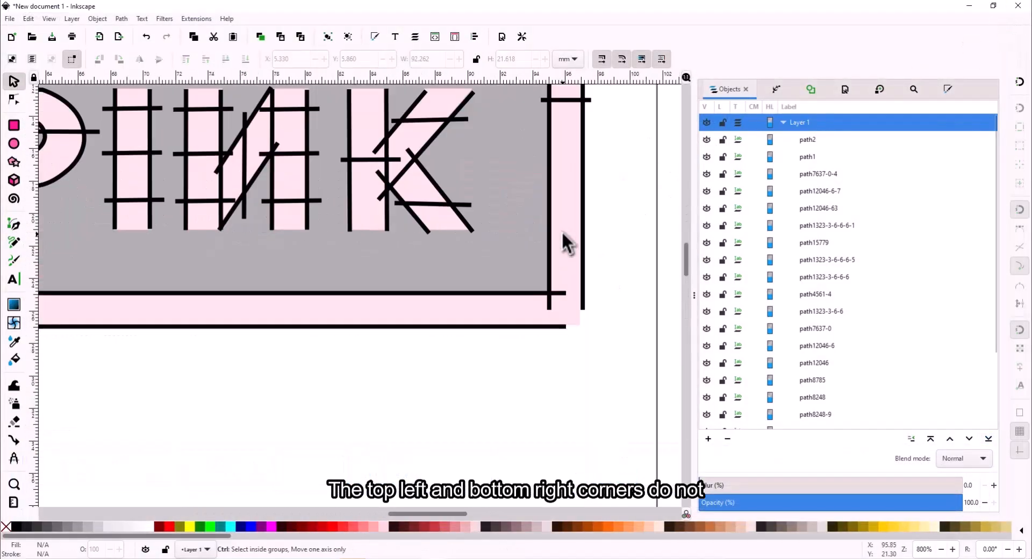
scroll(583, 245, up, 1)
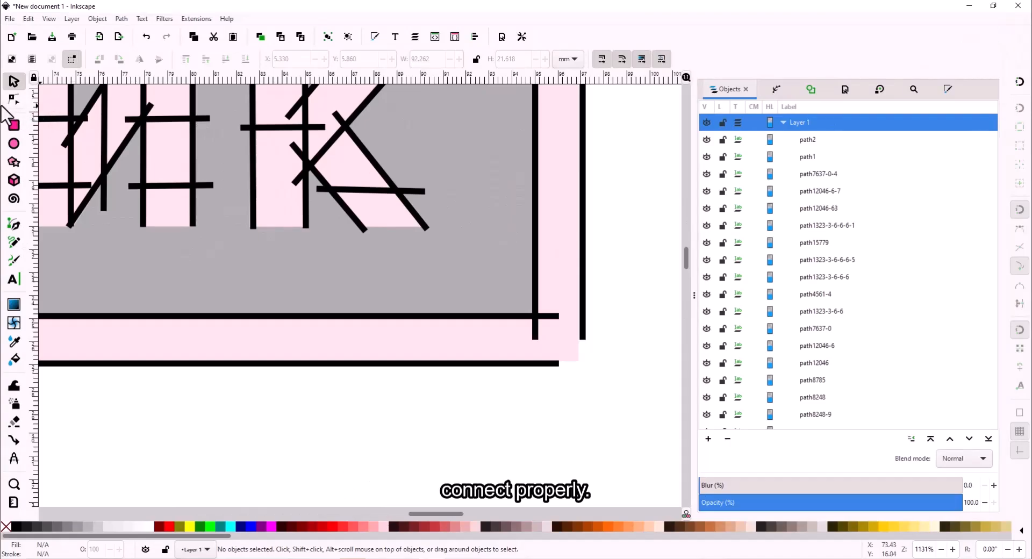
click(14, 99)
click(538, 341)
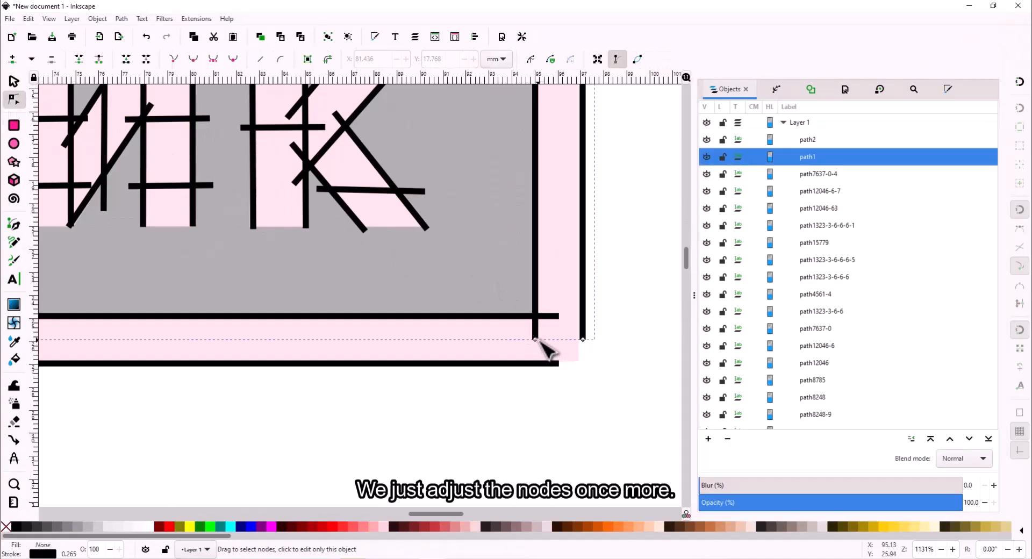
drag(535, 340, 536, 366)
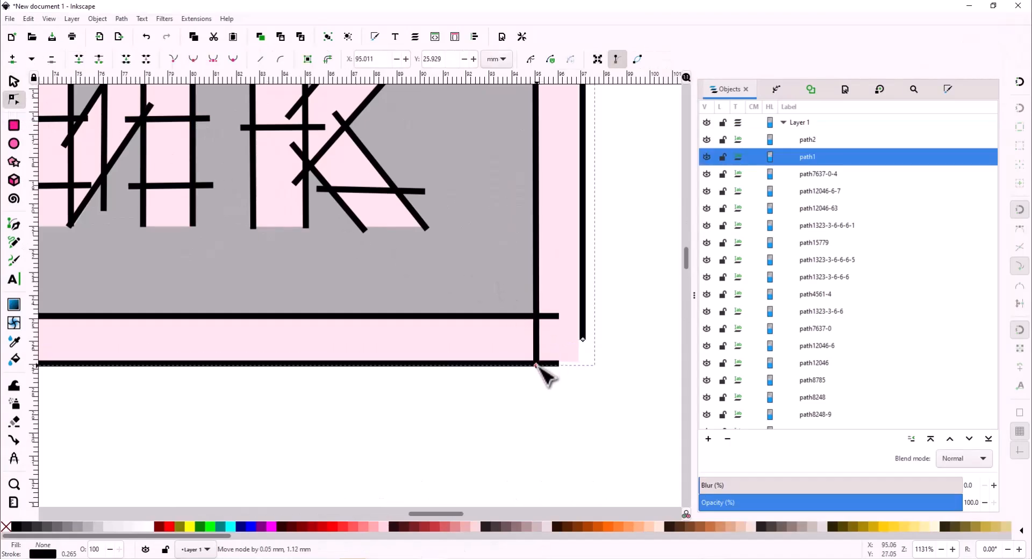
drag(583, 340, 582, 365)
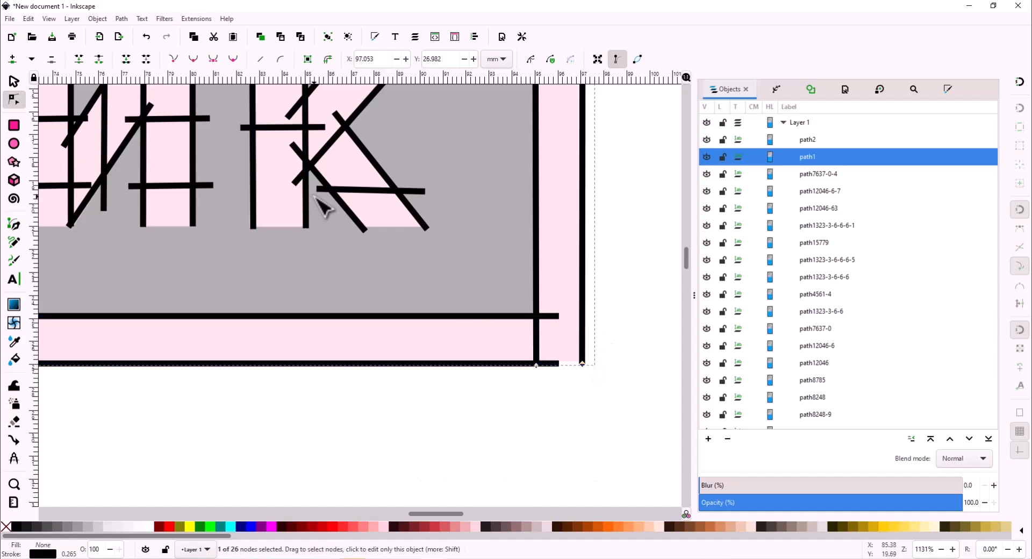
- Extend the left and inner border bars at the top-left up to the top line
key(minus)
key(minus)
key(minus)
key(minus)
key(minus)
key(minus)
ctrl+scroll(221, 161, up, 8)
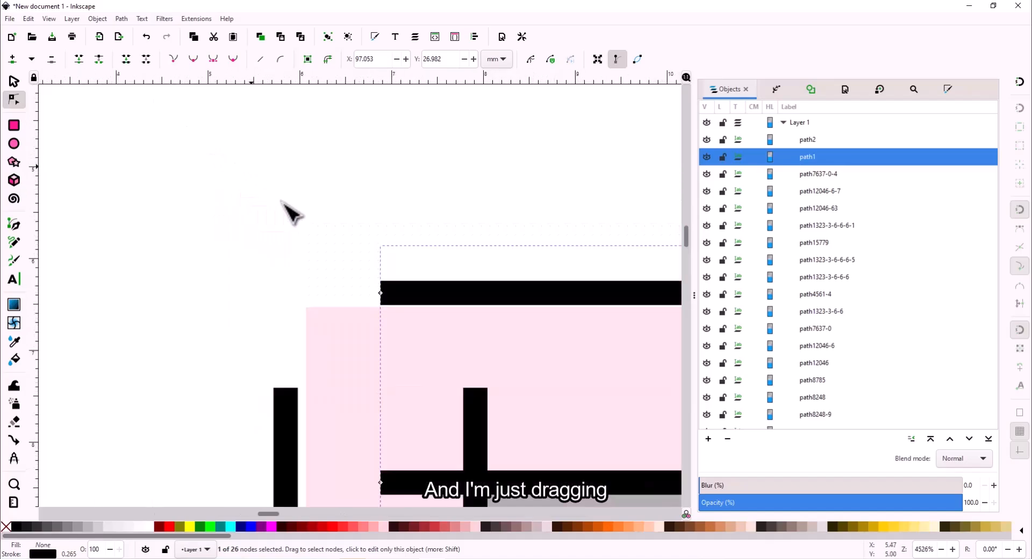
click(303, 329)
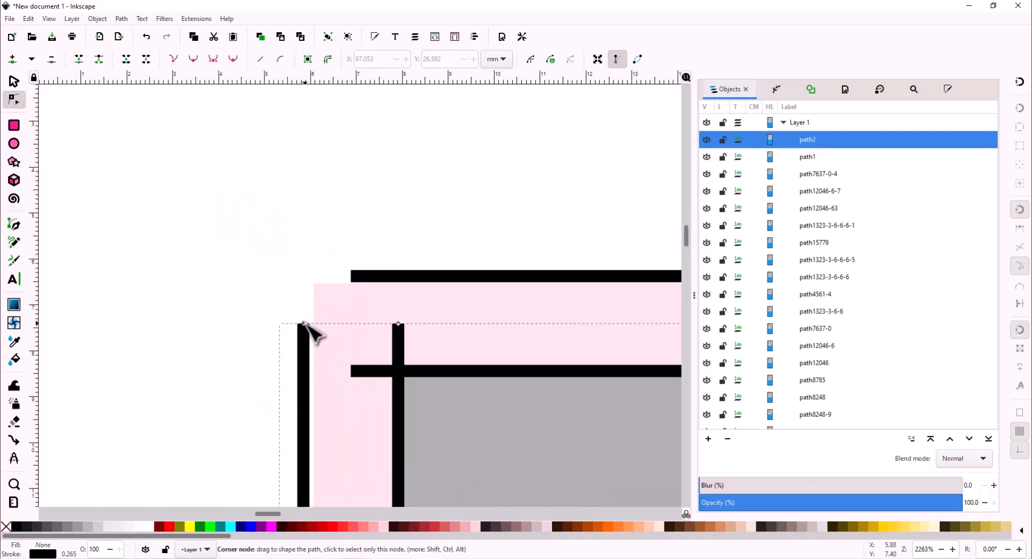
drag(305, 327, 311, 275)
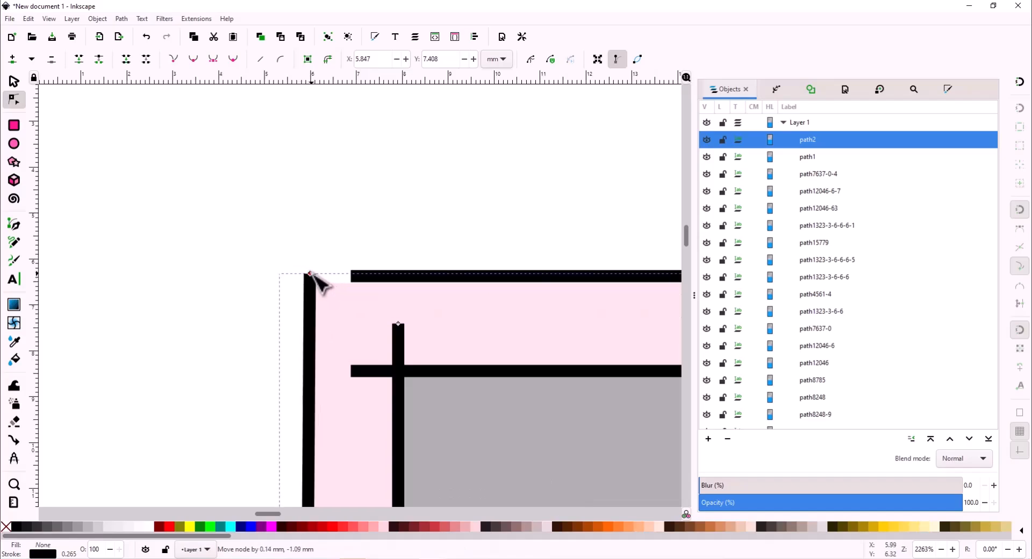
drag(397, 323, 407, 272)
scroll(407, 272, down, 5)
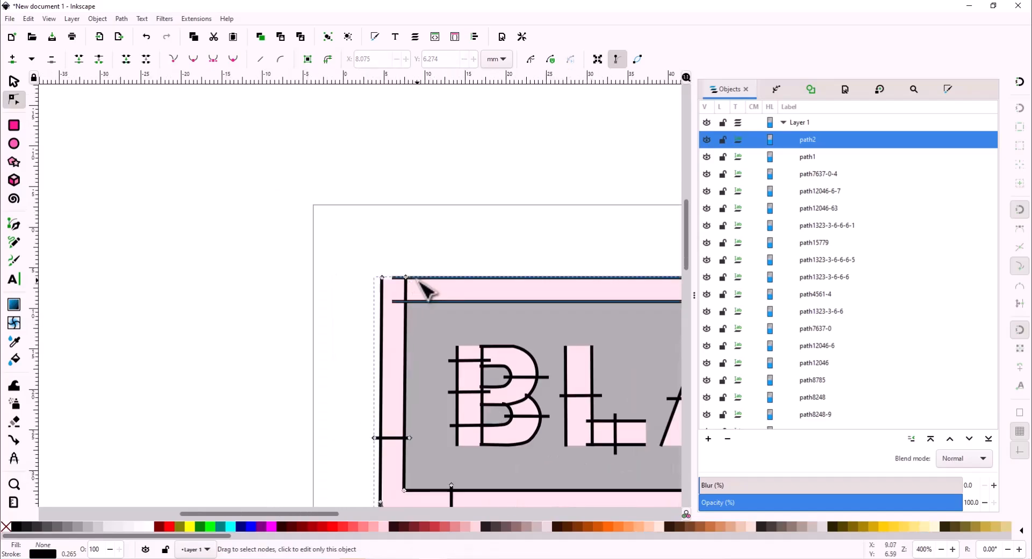
- Select border paths path1 and path2 and preview their stitches in the simulator
click(416, 277)
click(338, 284)
drag(596, 284, 338, 284)
scroll(338, 284, down, 1)
click(821, 153)
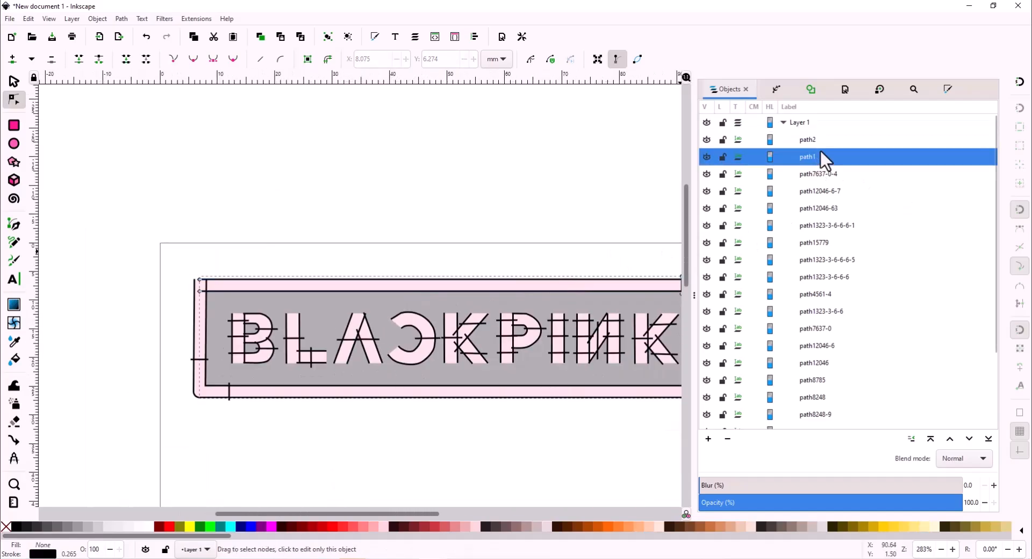
shift+click(803, 137)
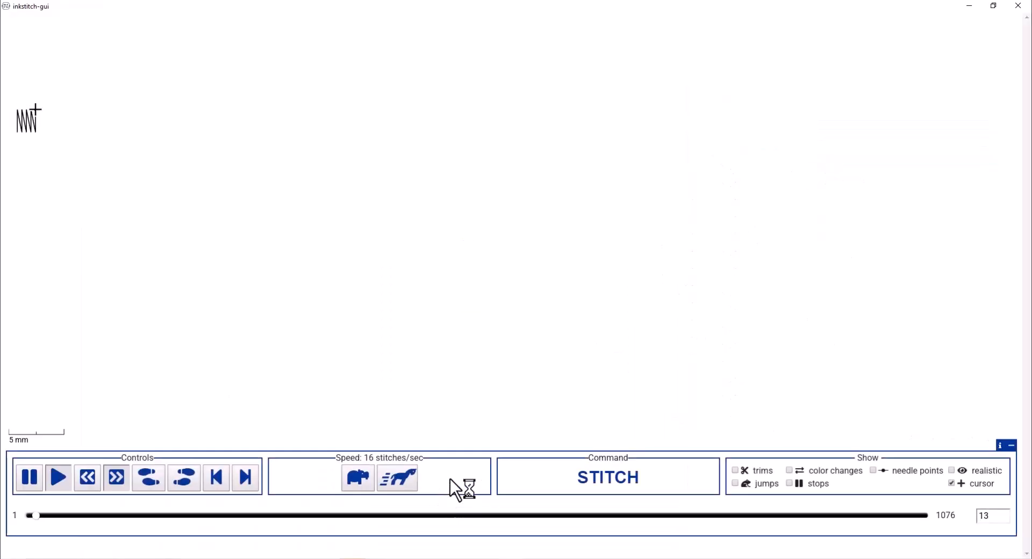
- Pause playback and show all 1076 border stitches with realistic thread rendering
click(105, 516)
drag(111, 521, 1030, 493)
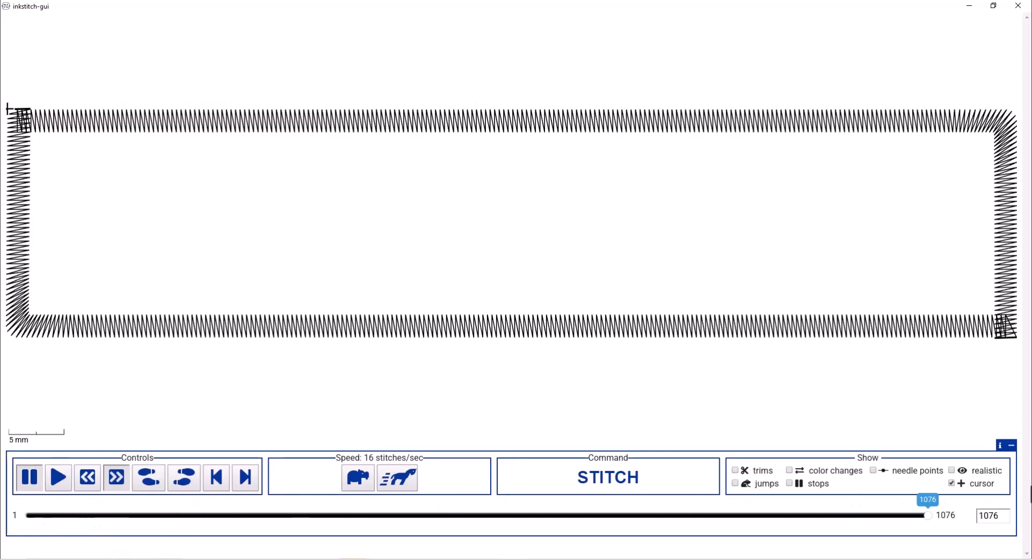
click(952, 472)
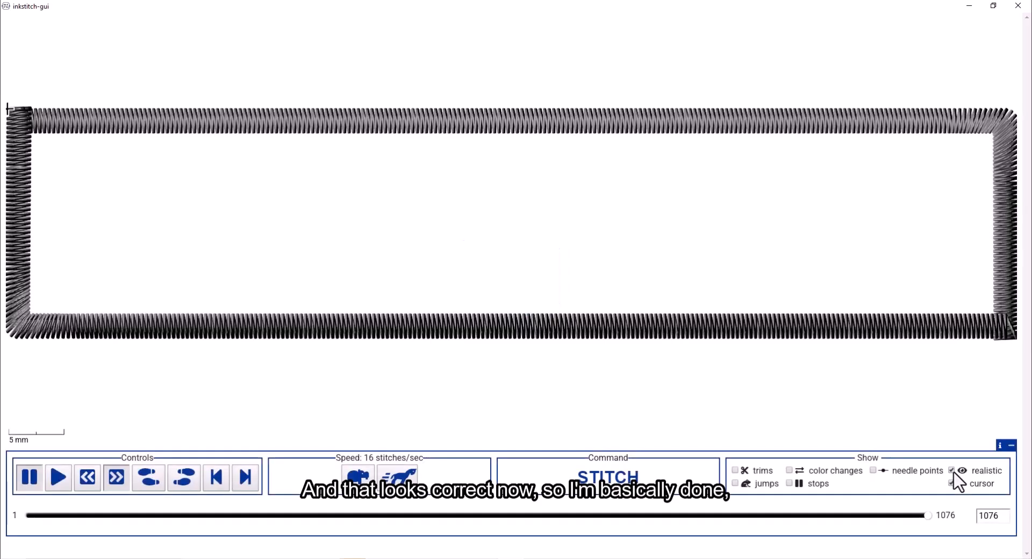
- Close the simulator and select all the letter paths
click(1017, 5)
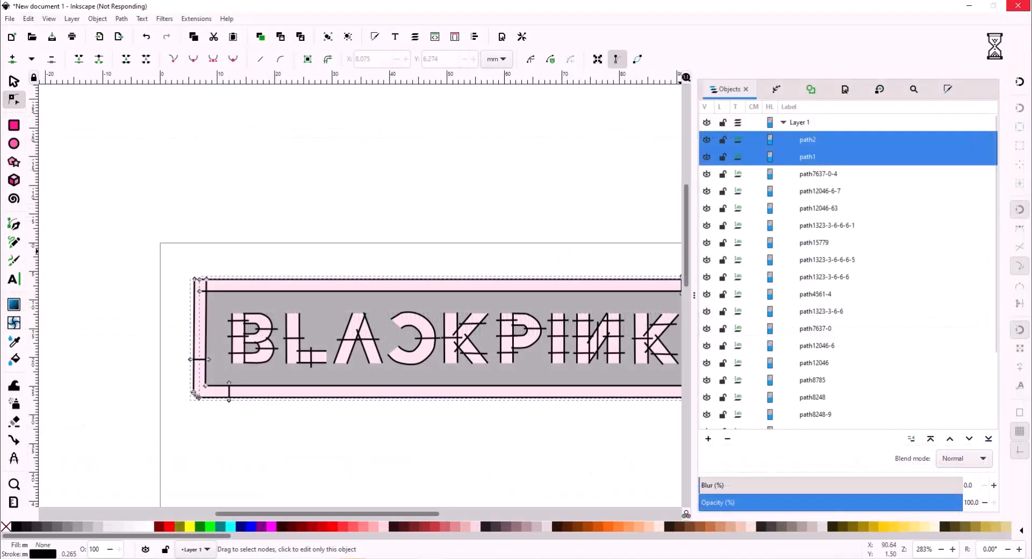
scroll(467, 215, down, 2)
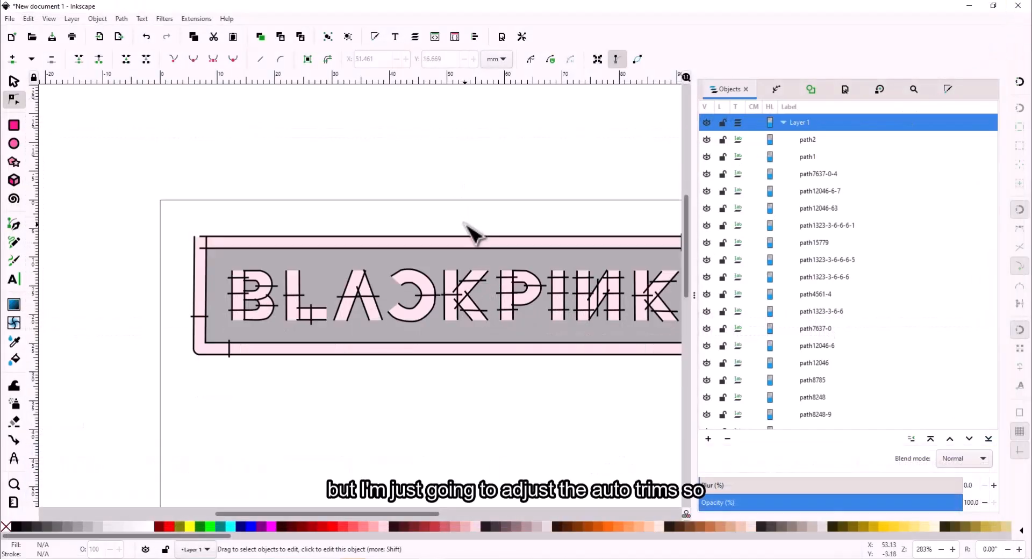
scroll(468, 223, right, 2)
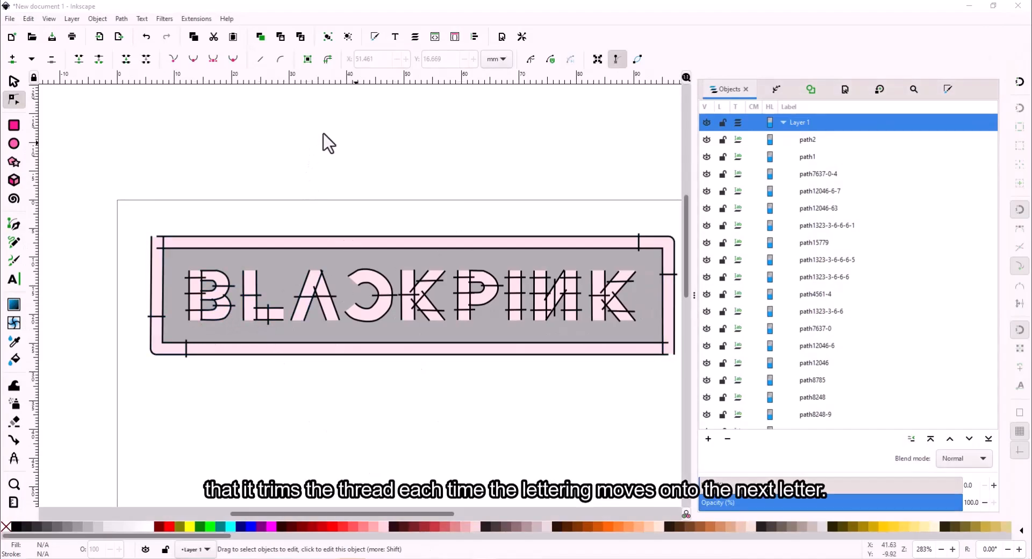
drag(177, 265, 237, 330)
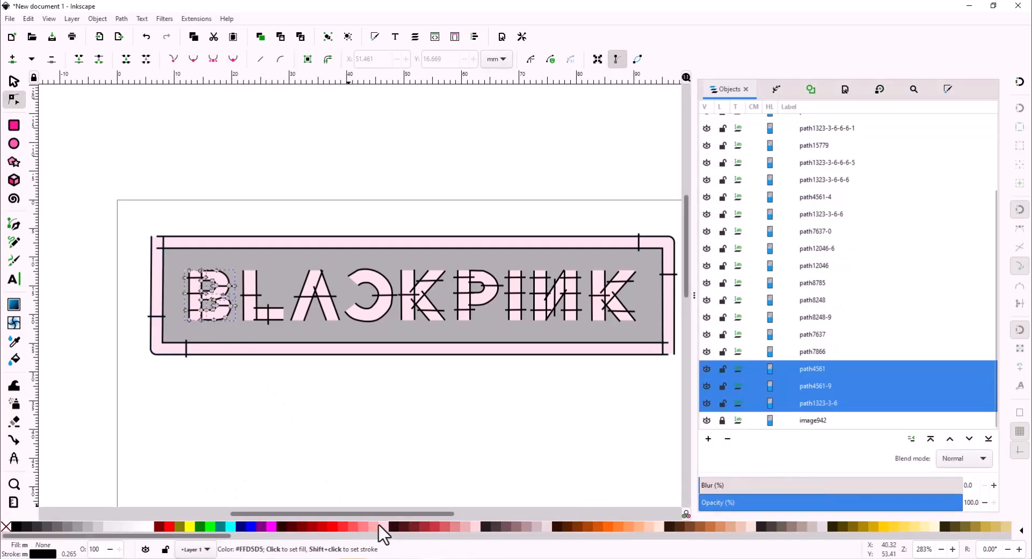
key(ctrl+a)
- Apply Auto-Route Satin Columns with Trim jump stitches to the letters
click(196, 18)
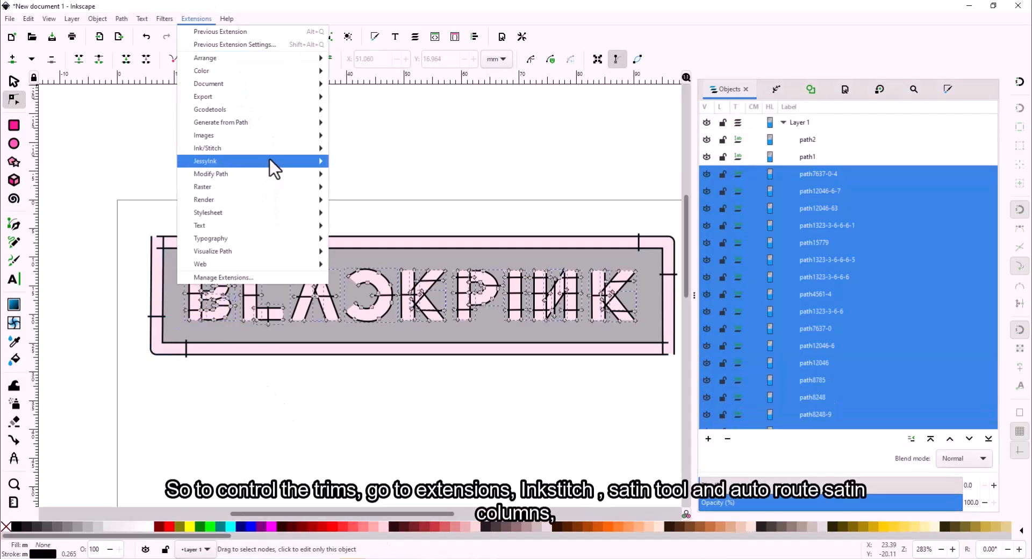
mouse_move(277, 150)
mouse_move(442, 256)
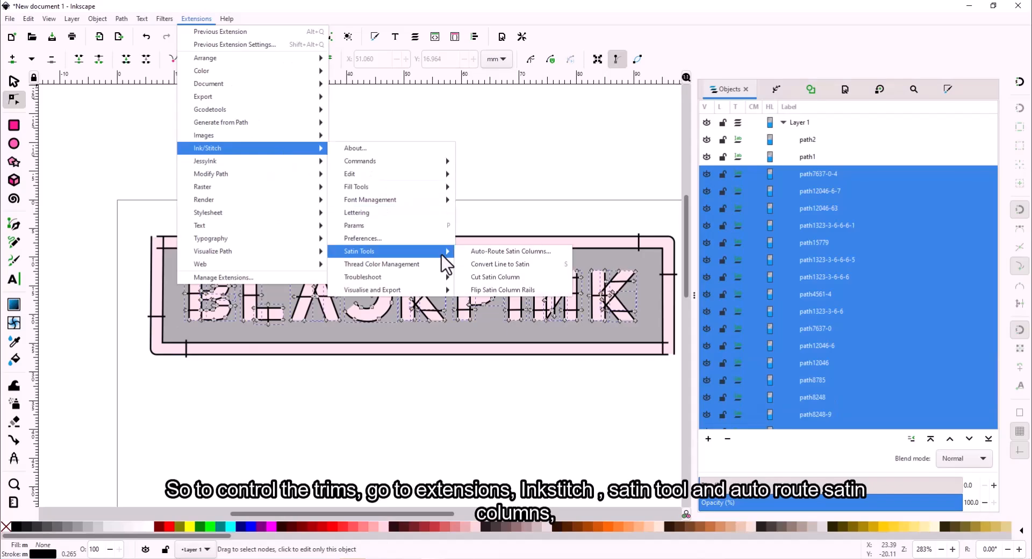
click(475, 255)
drag(146, 109, 121, 163)
click(171, 238)
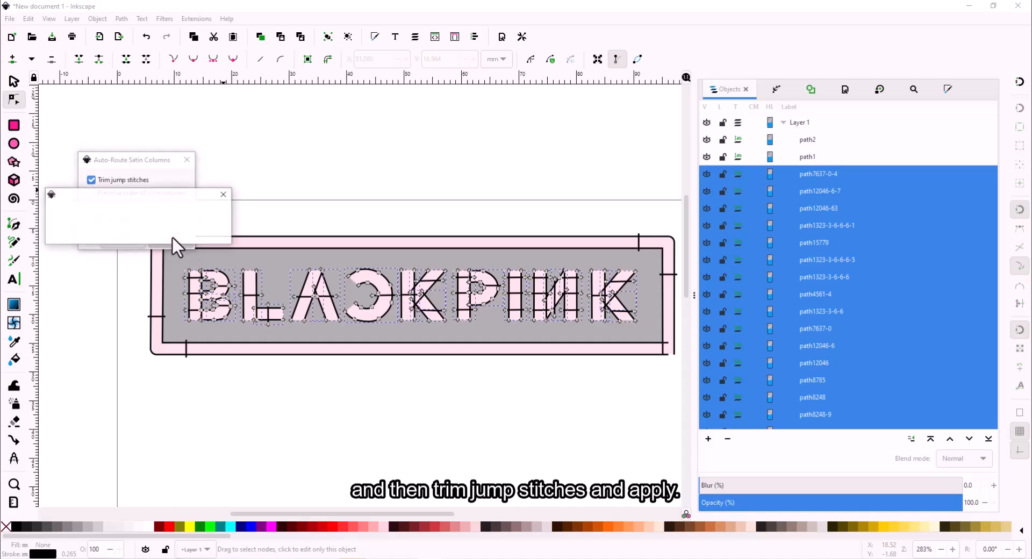
click(187, 161)
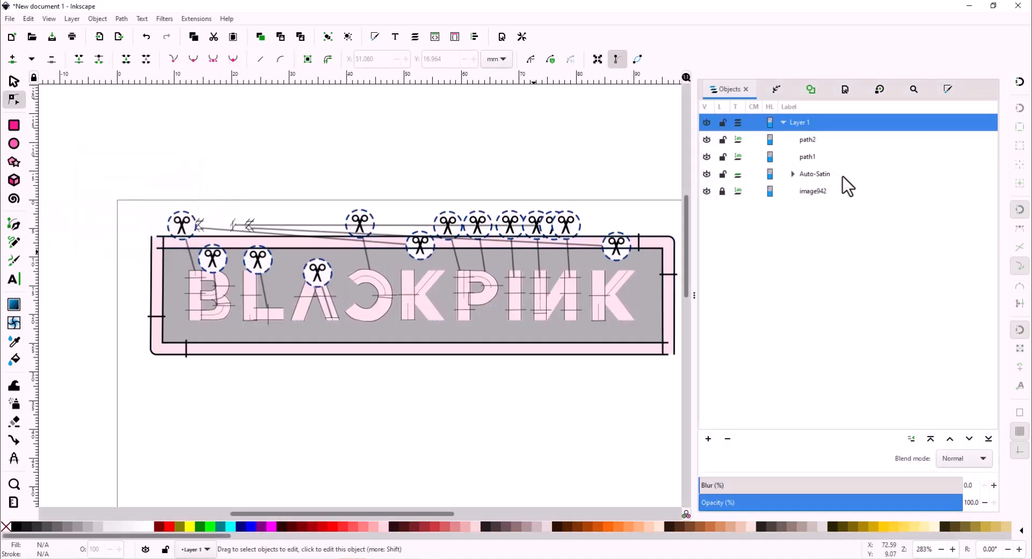
click(833, 175)
- Select the border and Auto-Satin group and play their 2149-stitch plan in the simulator
click(793, 175)
click(347, 196)
click(14, 81)
drag(91, 166, 679, 371)
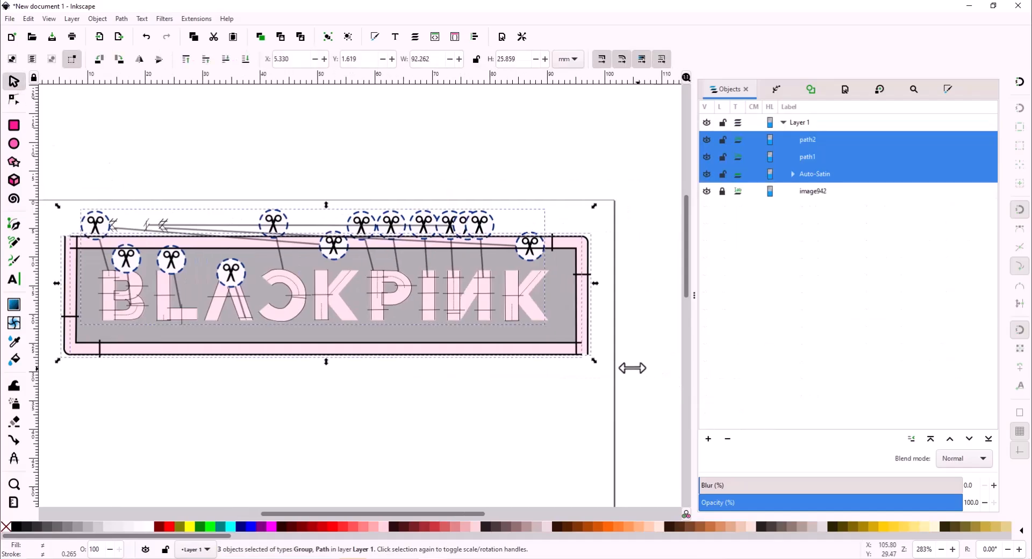
click(203, 19)
mouse_move(377, 315)
click(487, 315)
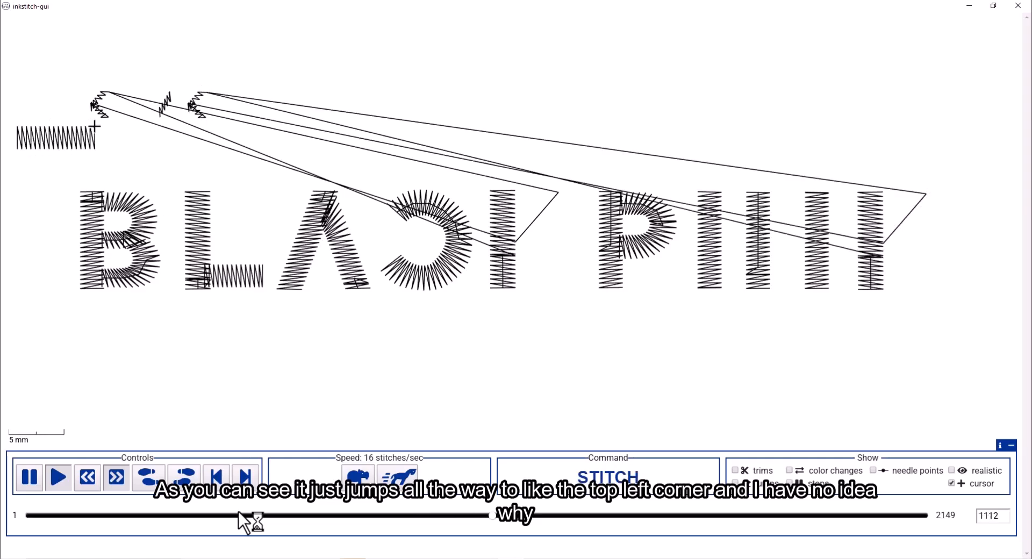
- Close the simulator and clear the selection
click(1017, 5)
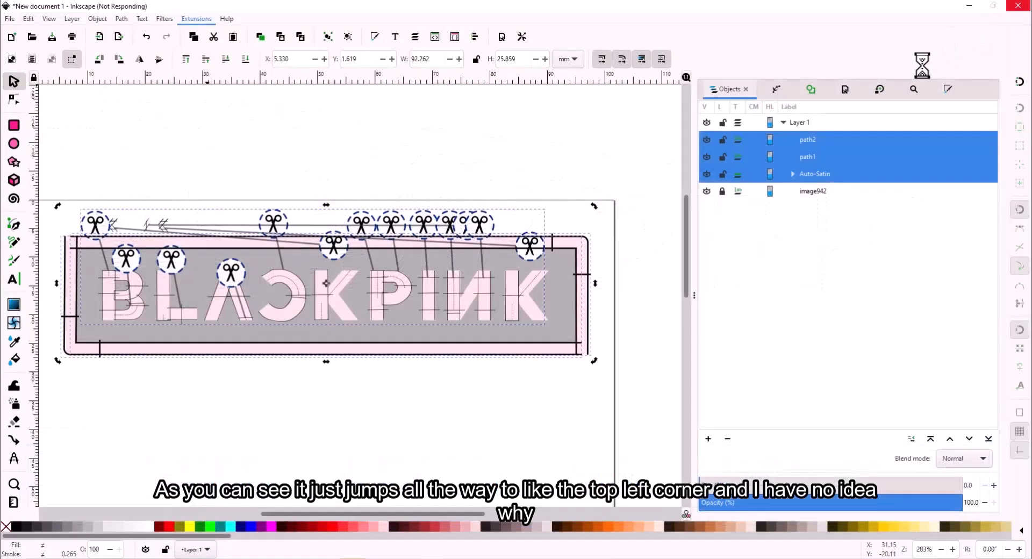
key(ctrl+a)
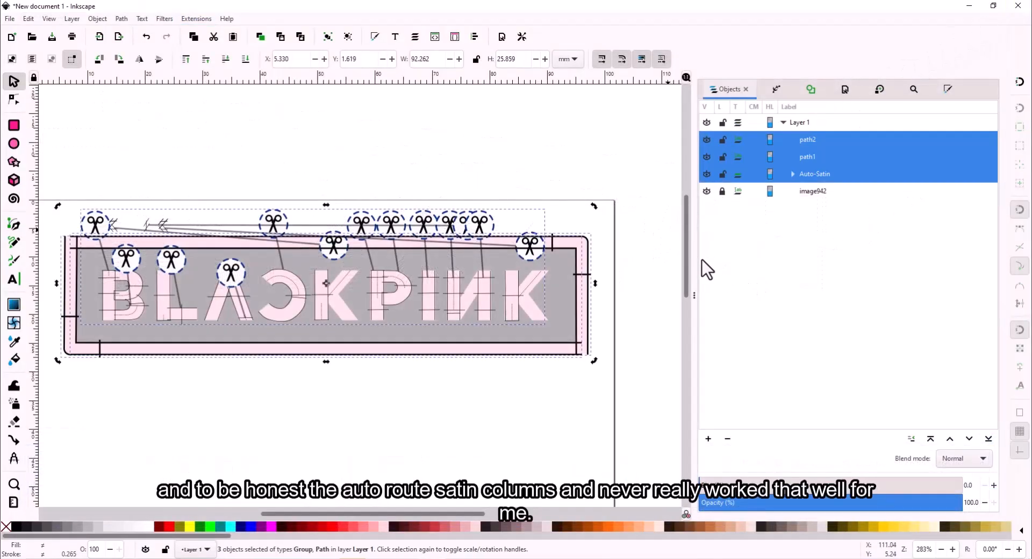
click(652, 254)
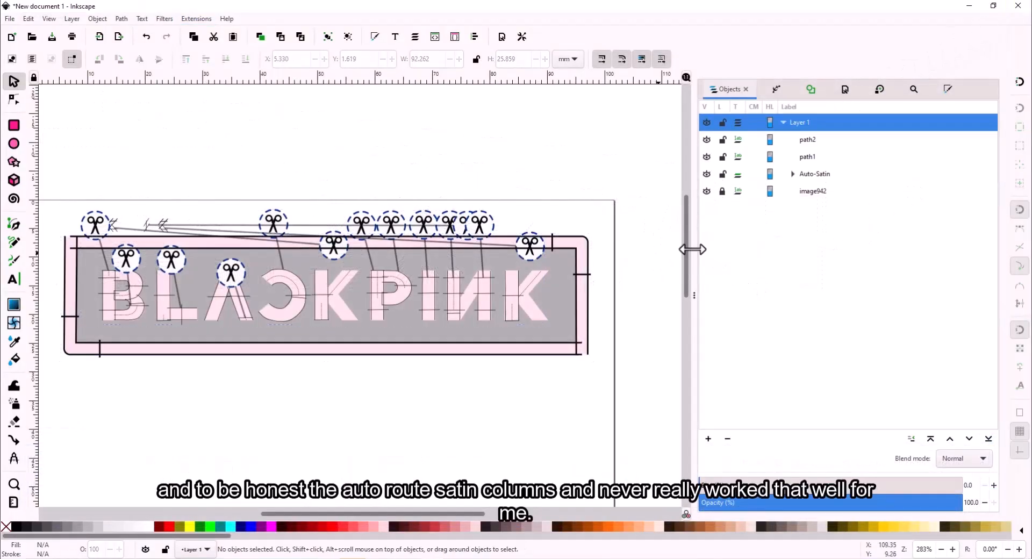
- Inspect the Auto-Satin group's AutoSatin 51, 49, 48 and N pieces and a trim marker
click(793, 174)
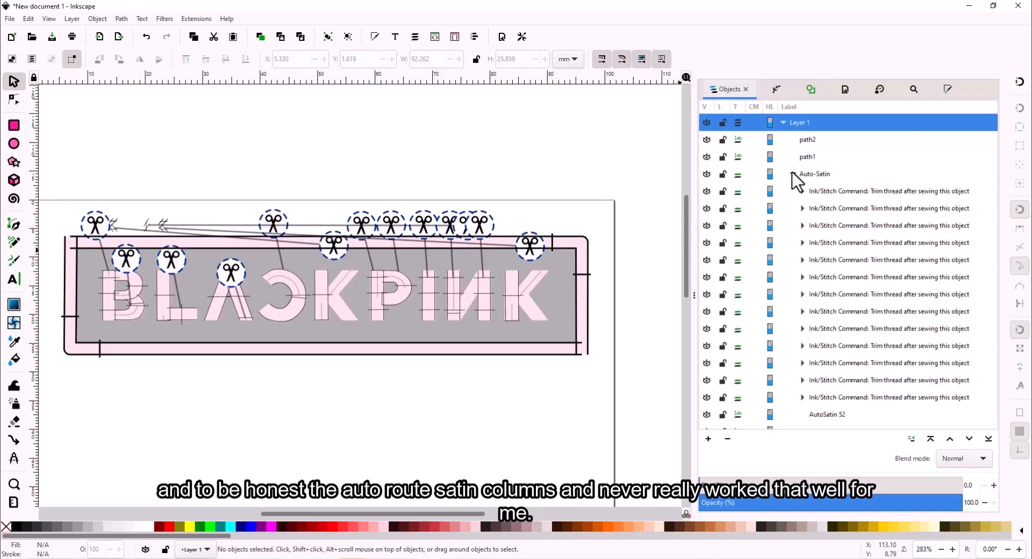
scroll(882, 353, down, 3)
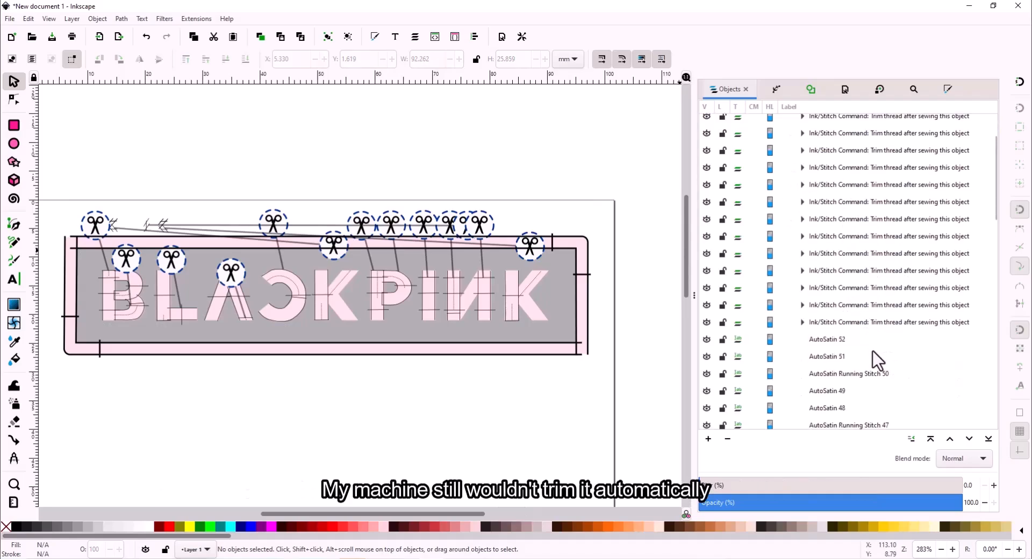
click(874, 356)
click(836, 392)
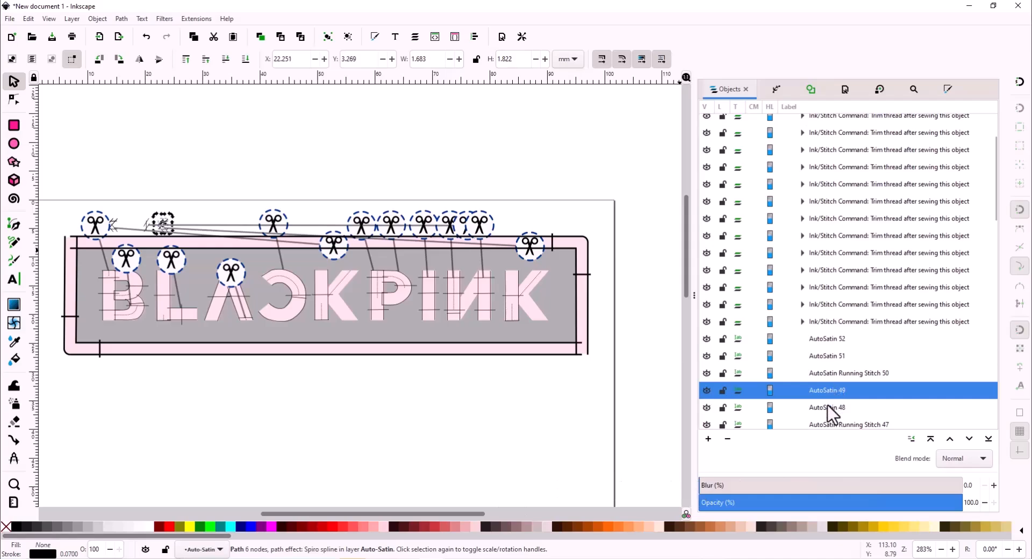
click(837, 409)
scroll(848, 386, down, 2)
click(849, 384)
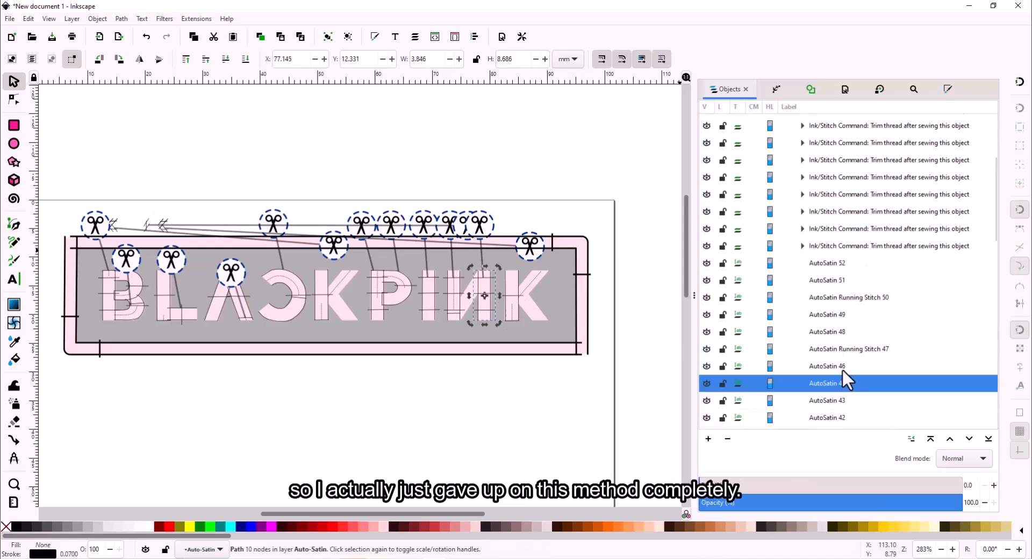
mouse_move(165, 222)
mouse_down()
mouse_move(195, 199)
mouse_move(167, 204)
mouse_up()
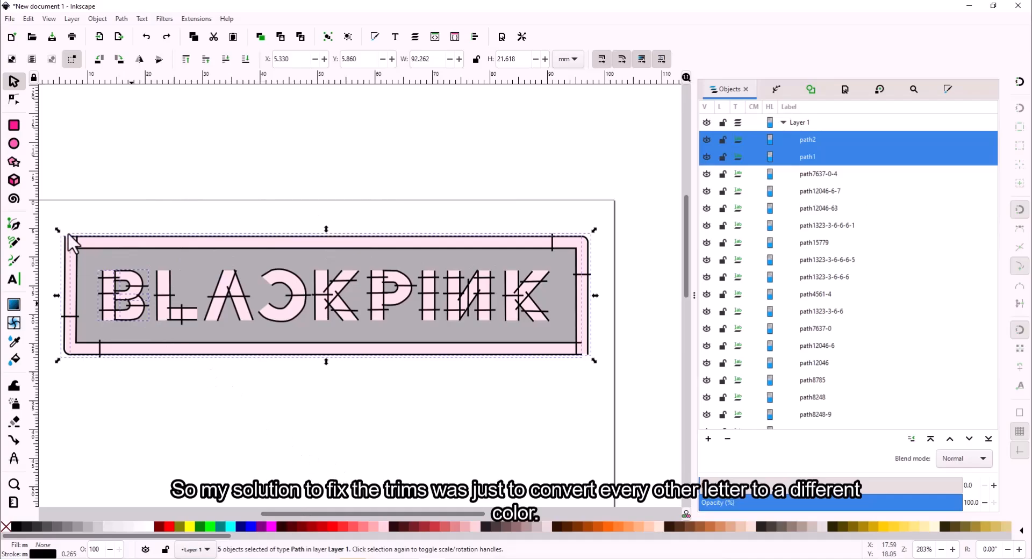
- Make the B's stroke red in the Fill and Stroke settings
click(14, 99)
key(Escape)
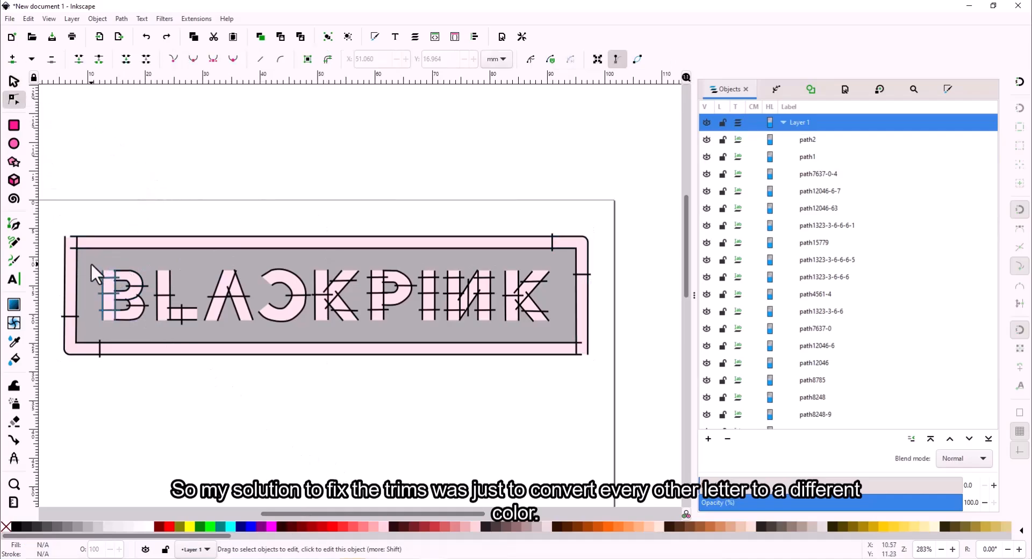
click(153, 332)
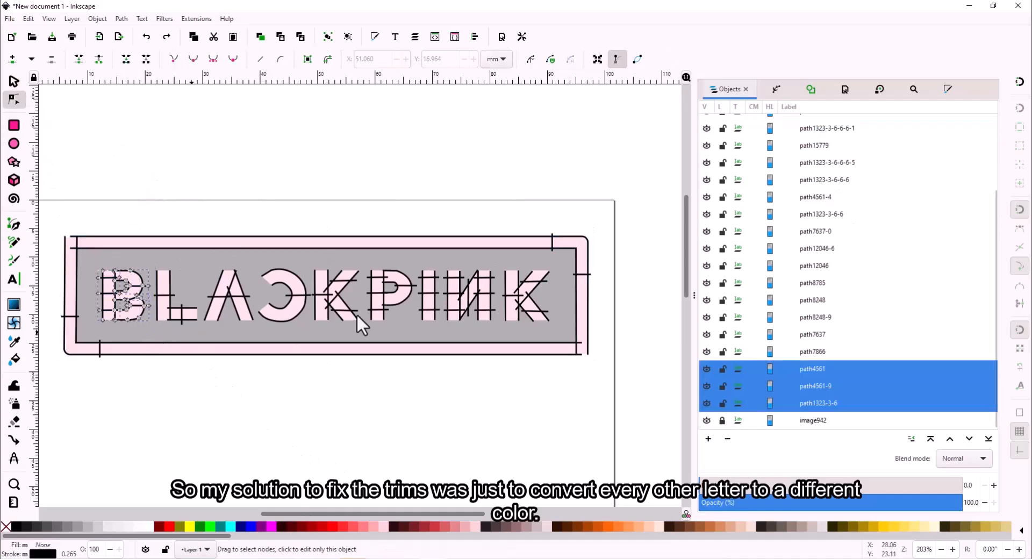
click(945, 88)
click(768, 110)
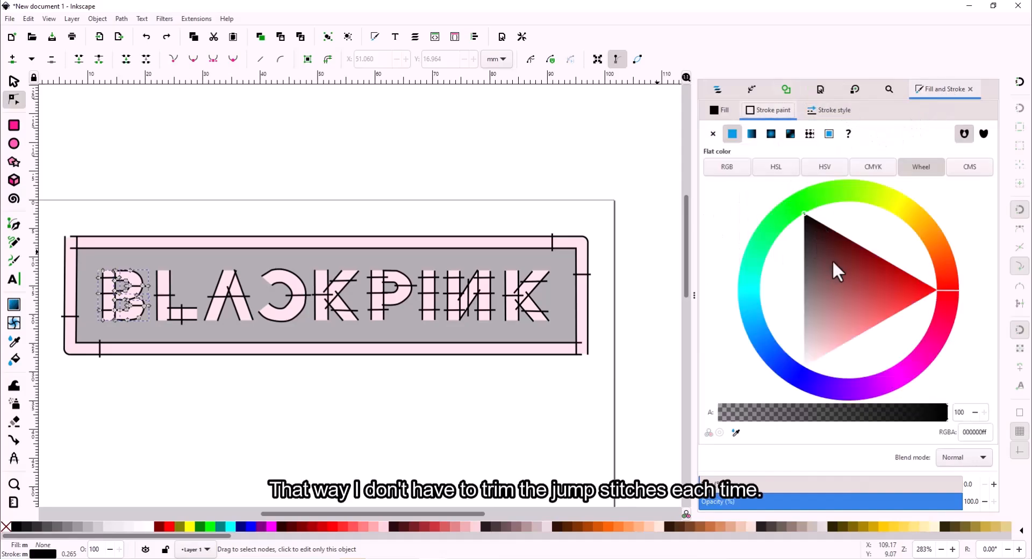
click(936, 290)
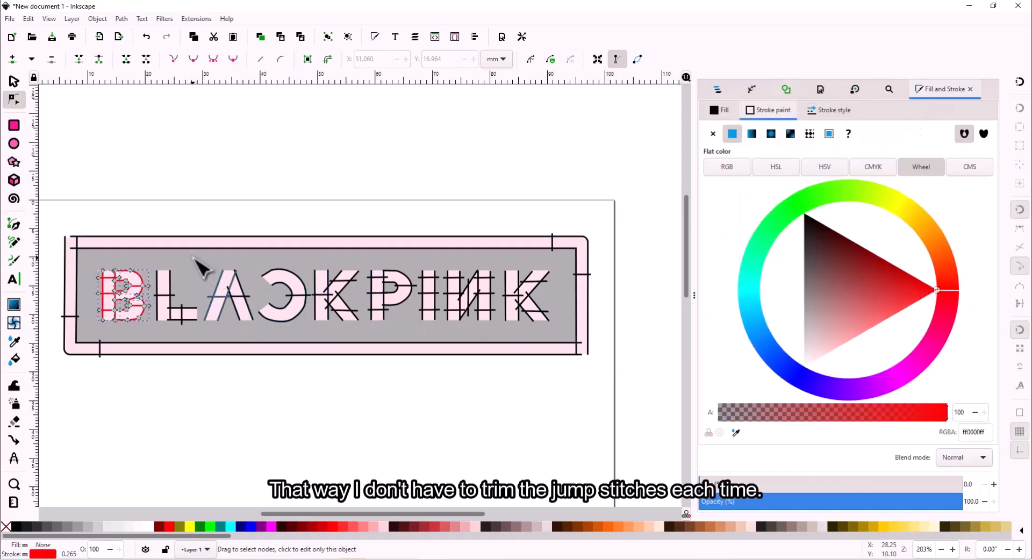
key(Escape)
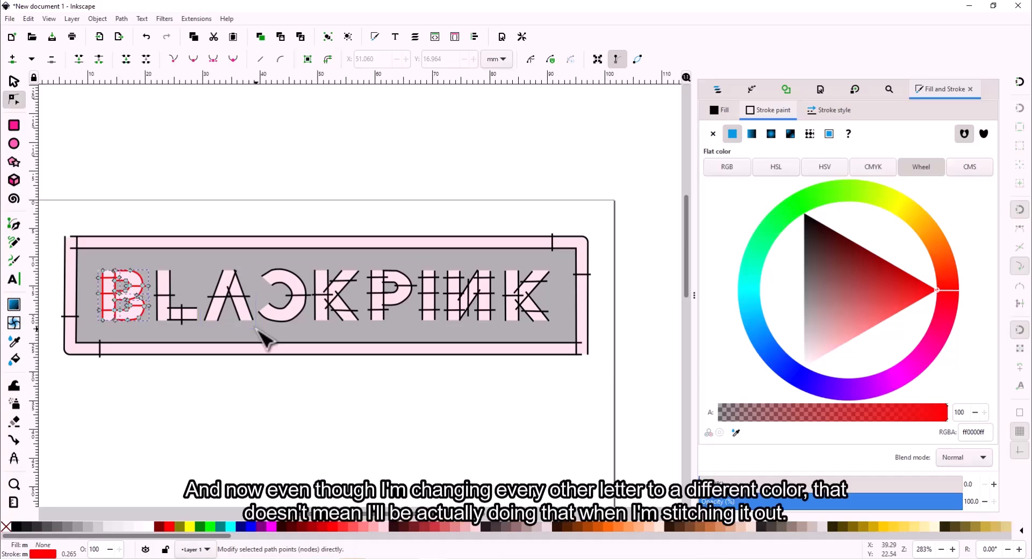
- Make the strokes of the A and the first K red
click(200, 260)
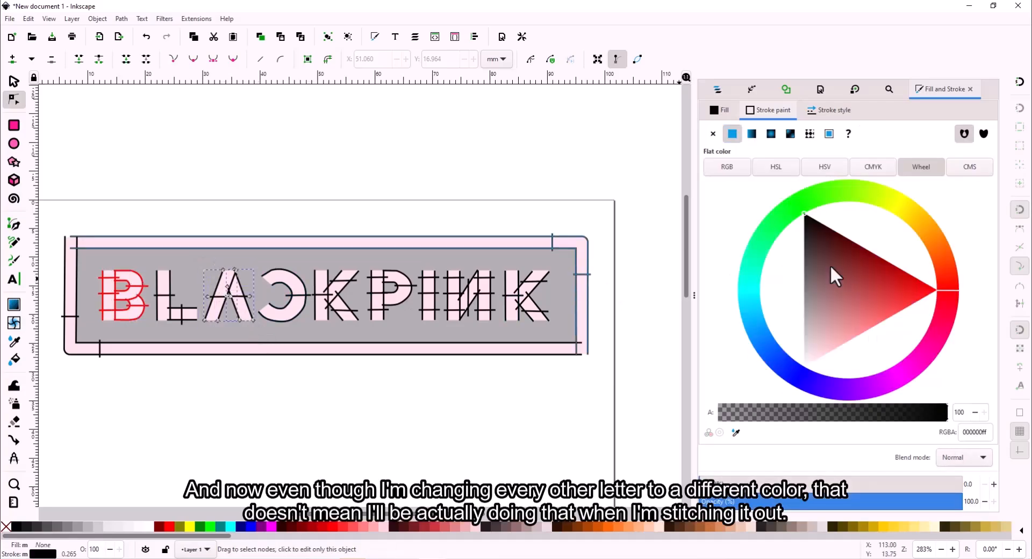
click(930, 293)
click(936, 292)
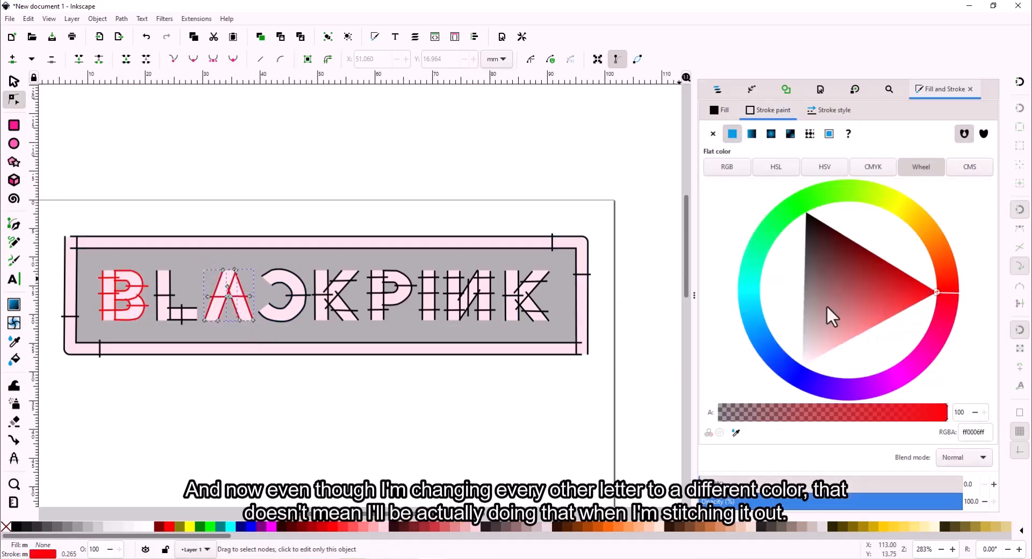
key(Escape)
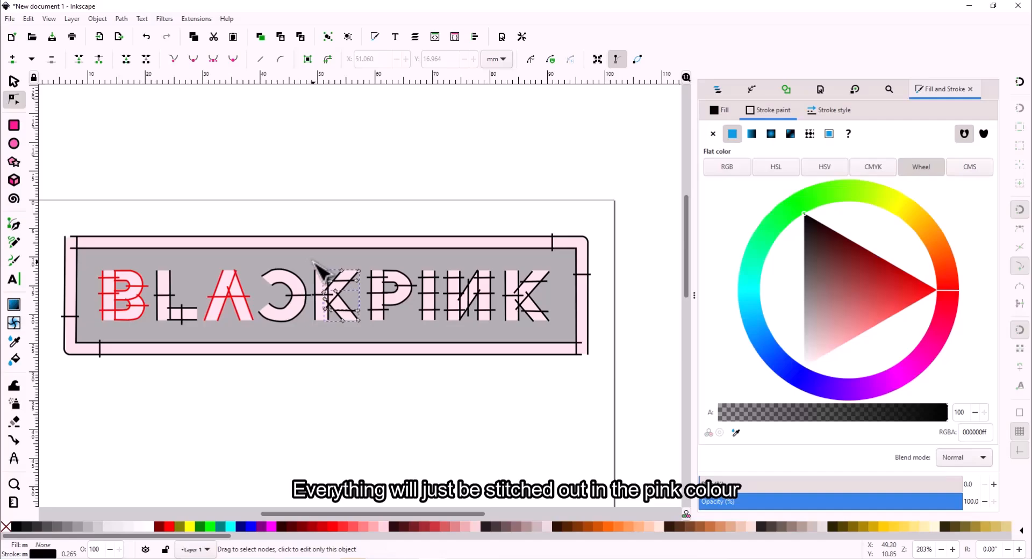
click(313, 262)
drag(313, 262, 364, 328)
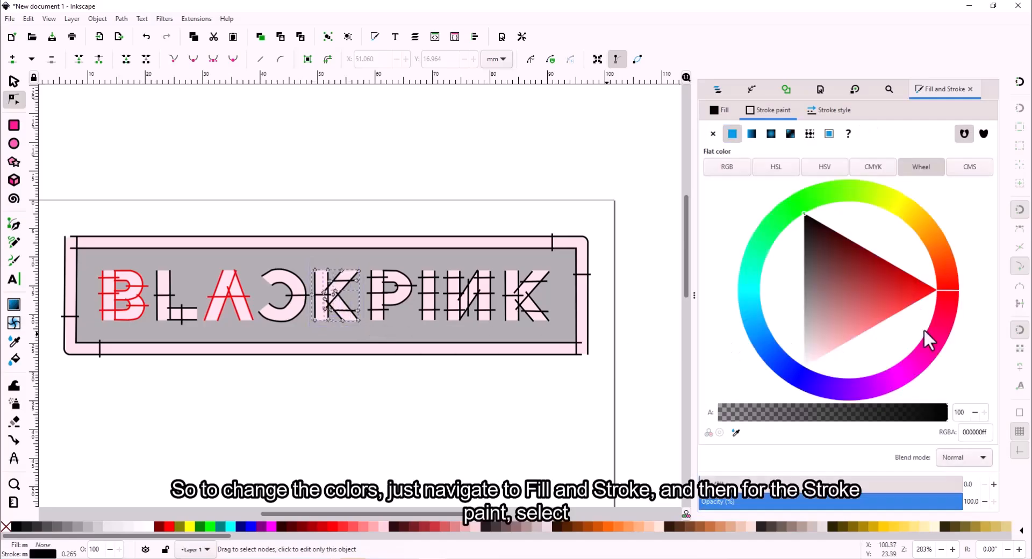
click(935, 291)
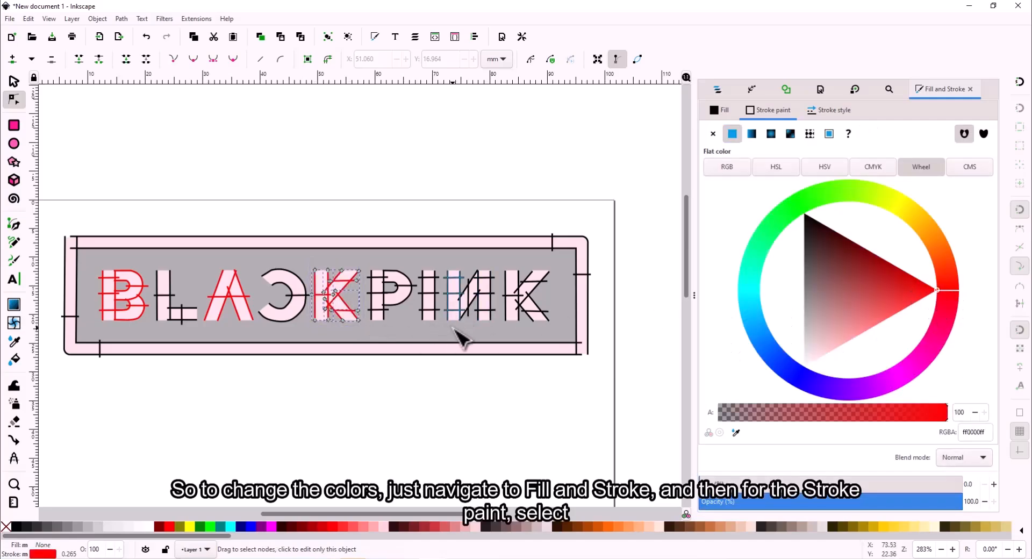
key(Escape)
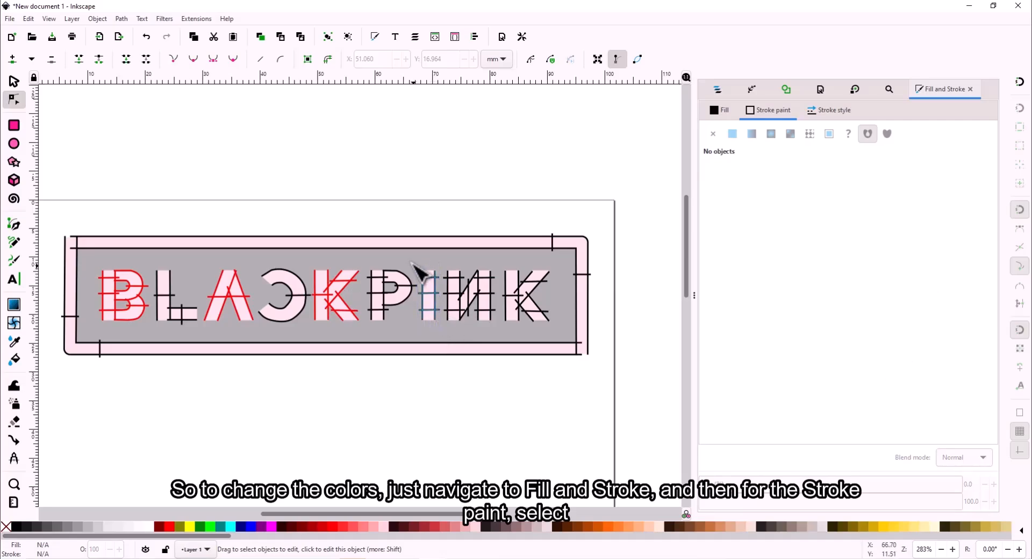
- Make the strokes of the letter I and the final K red
drag(413, 263, 441, 329)
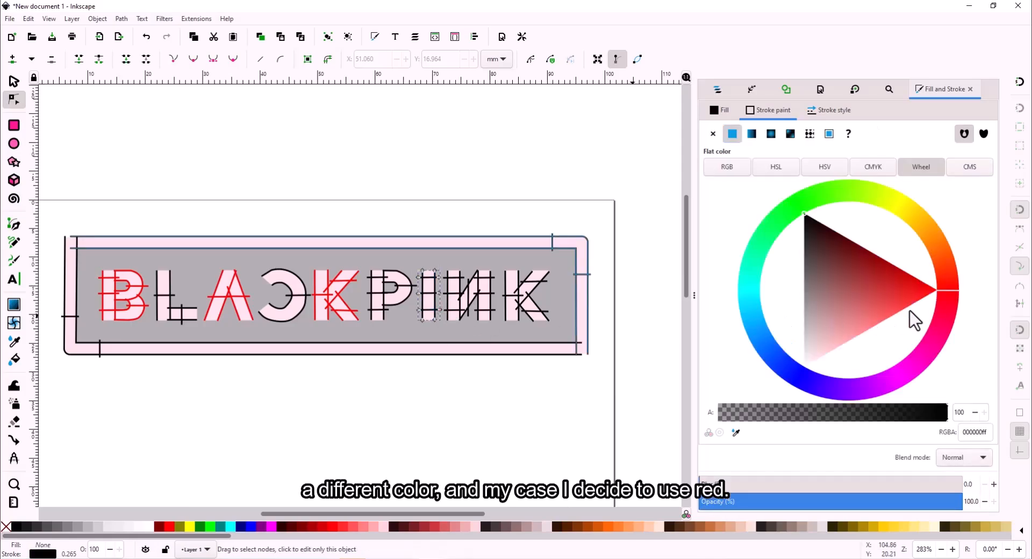
click(913, 286)
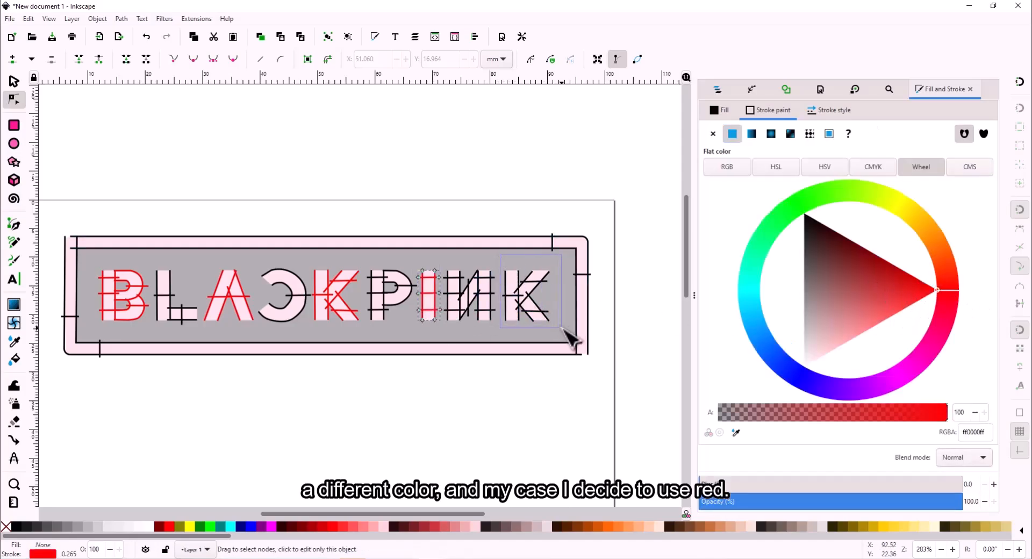
click(500, 264)
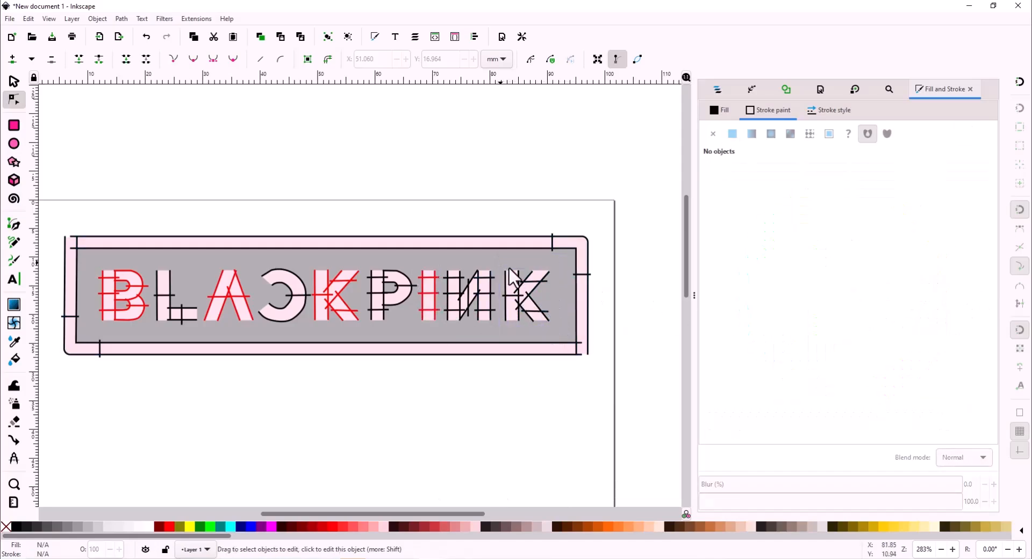
drag(501, 264, 557, 328)
click(937, 290)
click(604, 386)
- Select the whole design and launch its two-colour stitch simulation
key(ctrl+a)
click(191, 19)
click(513, 314)
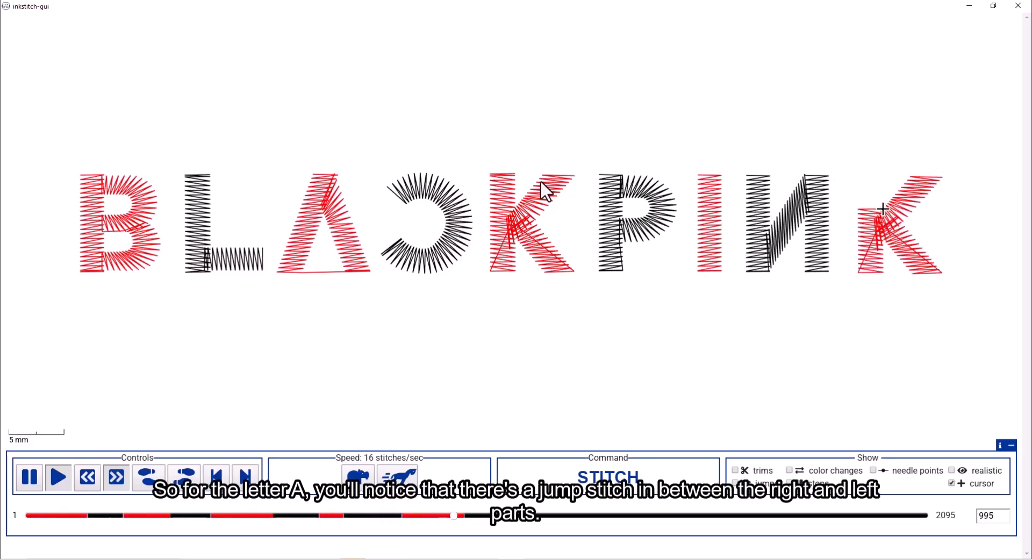
- Turn on realistic rendering for the 2095-stitch preview, then close the simulator
click(952, 471)
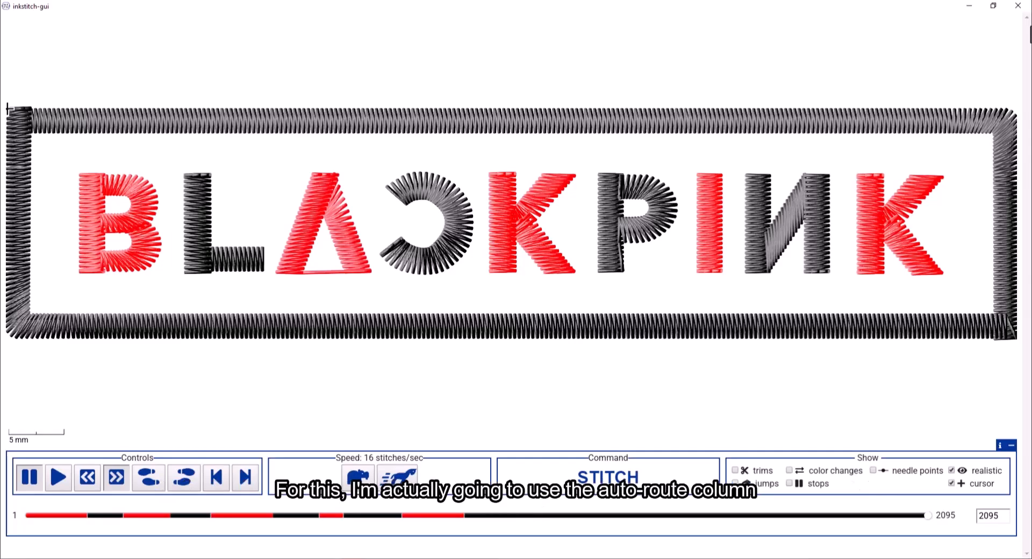
click(1017, 5)
click(367, 193)
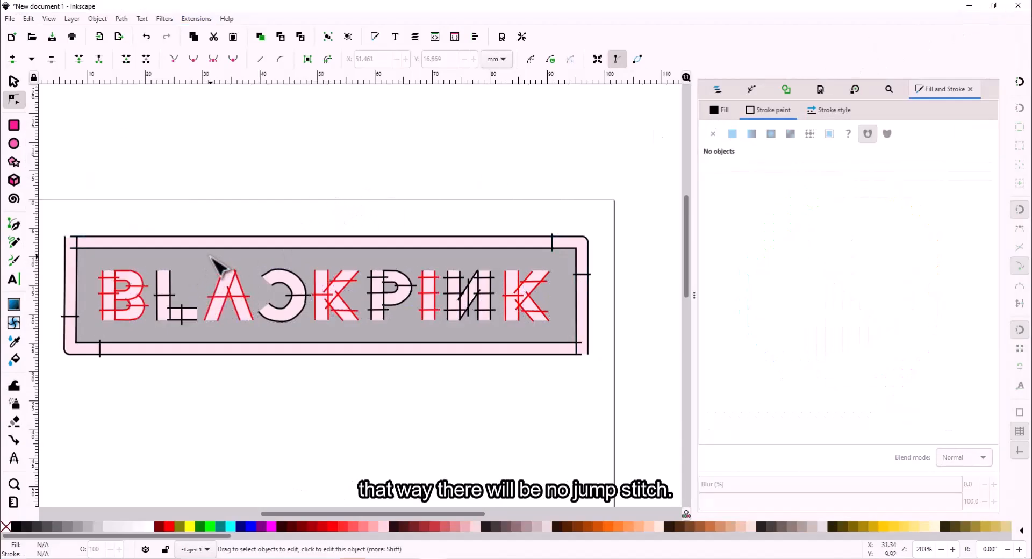
- Auto-route the letter A's satin columns so its jump gets a trim marker
click(260, 324)
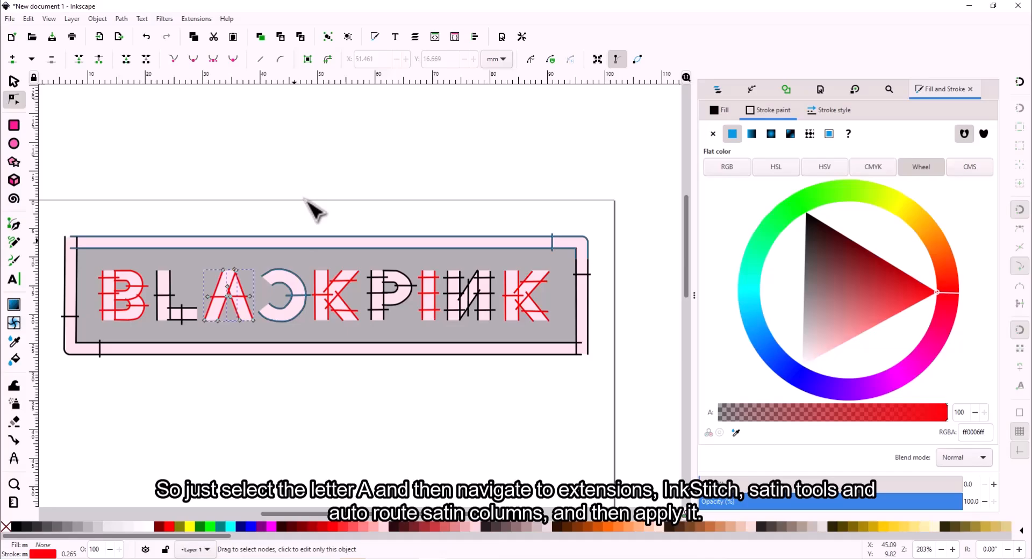
click(197, 18)
mouse_move(234, 153)
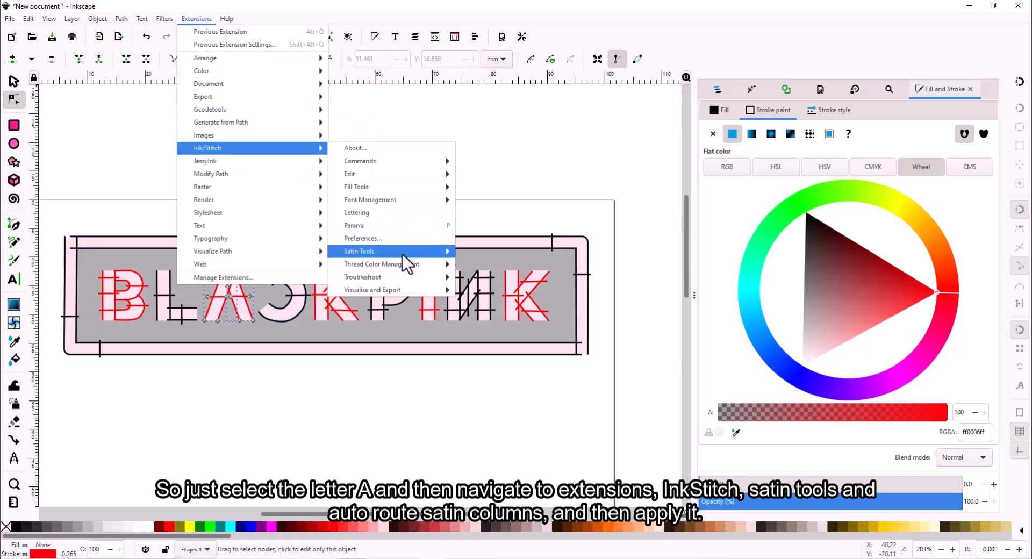
mouse_move(408, 251)
click(484, 258)
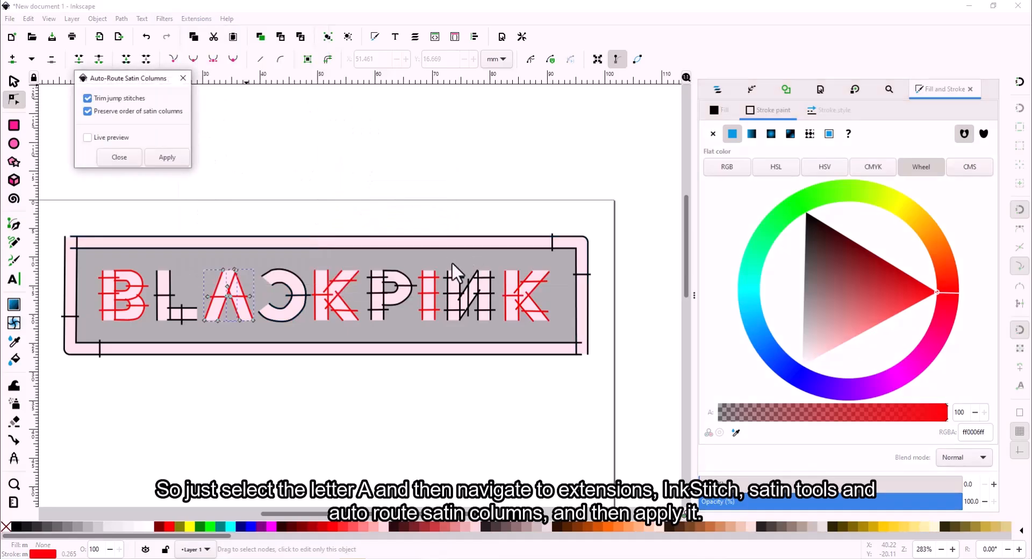
click(166, 158)
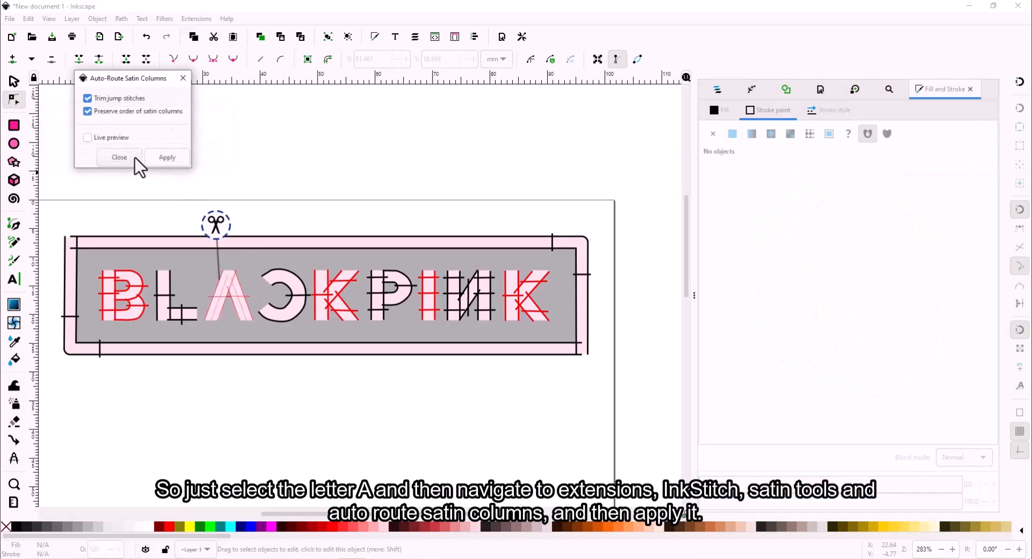
click(183, 78)
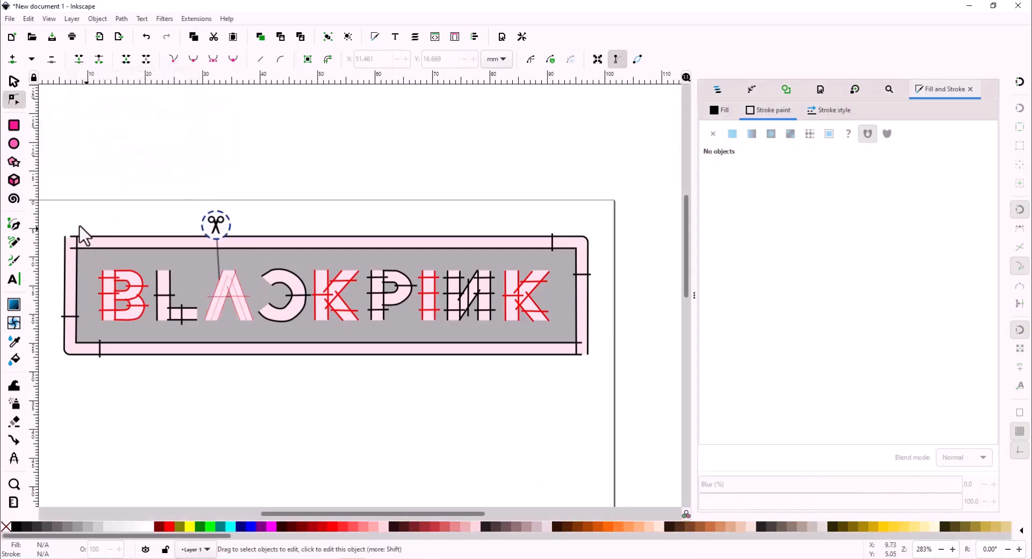
- Select the whole BLACKPINK design and launch the Ink/Stitch stitch simulator
mouse_move(60, 215)
mouse_down()
mouse_move(86, 238)
mouse_move(655, 380)
mouse_up()
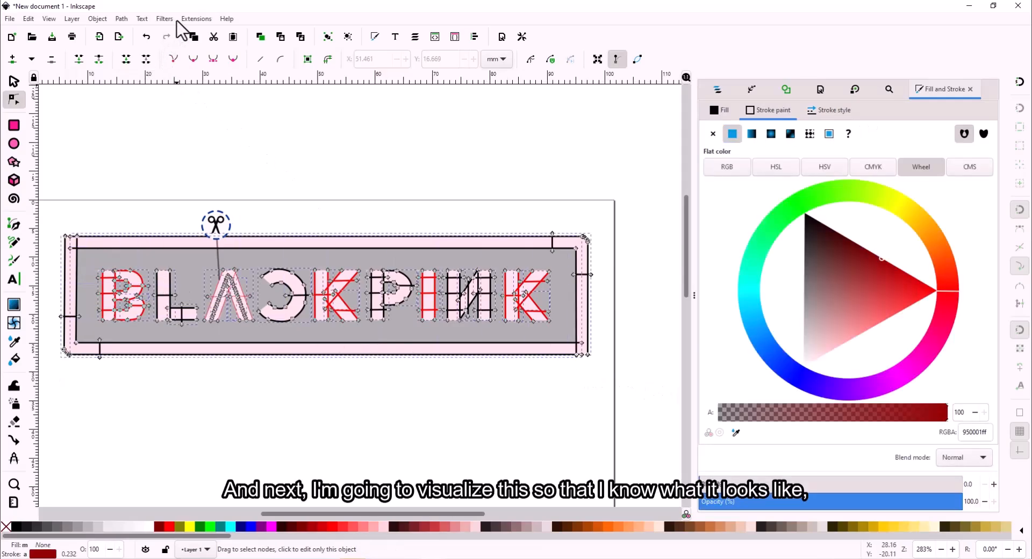
click(195, 18)
mouse_move(231, 148)
mouse_move(408, 290)
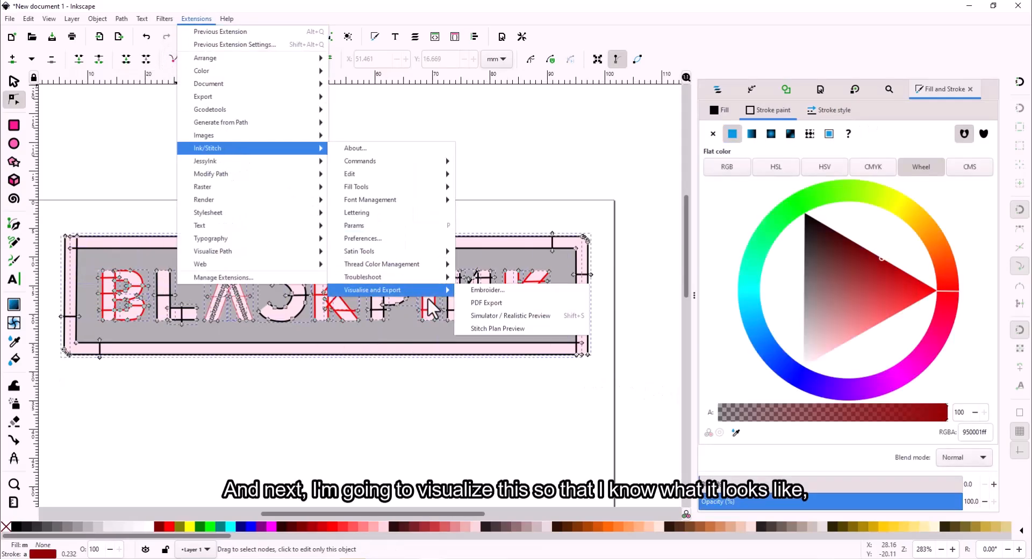
click(512, 316)
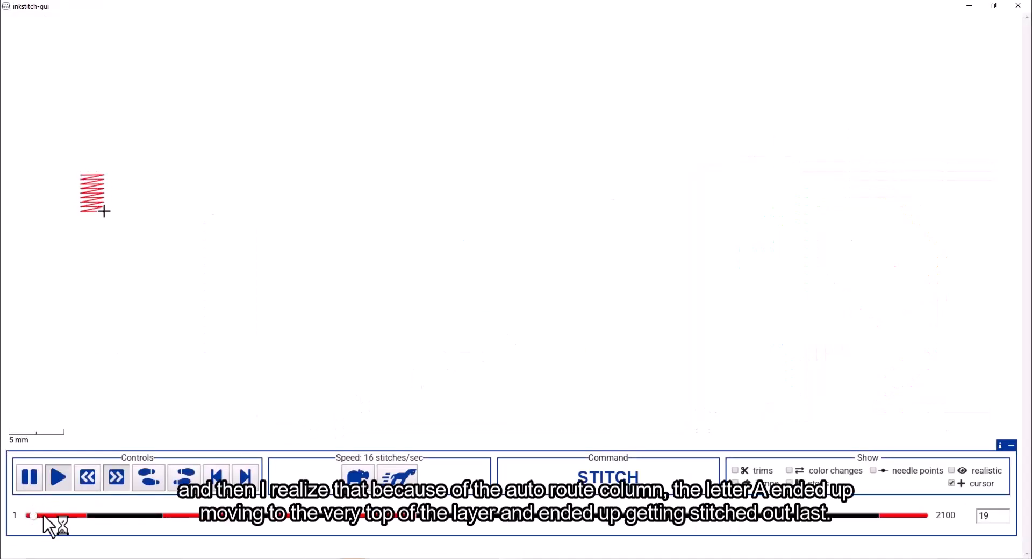
- Scrub through the 2100-stitch simulation to confirm the letter A stitches last
mouse_move(82, 517)
mouse_down()
mouse_move(233, 528)
mouse_move(156, 528)
mouse_move(933, 529)
mouse_move(267, 552)
mouse_move(99, 547)
mouse_move(930, 541)
mouse_up()
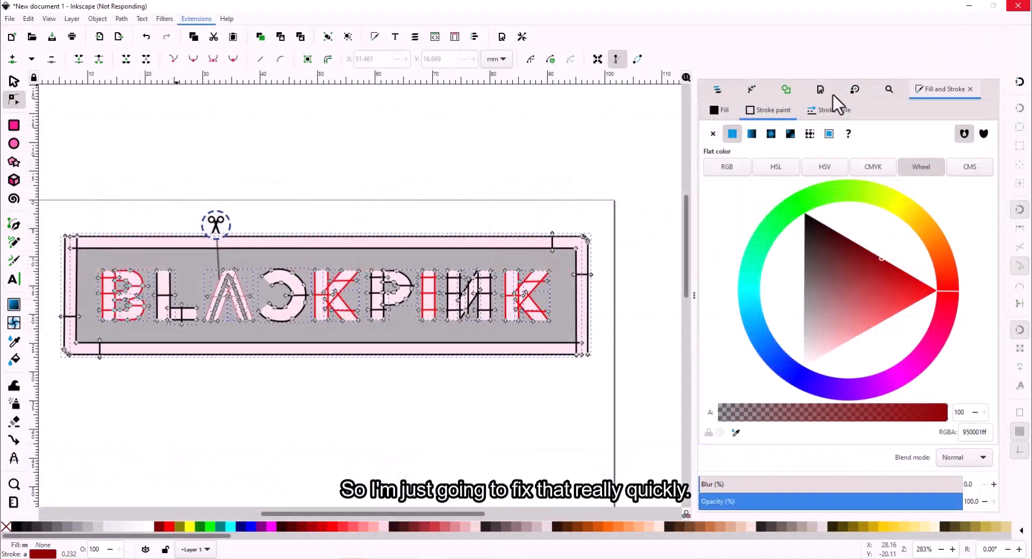
- Group the letter A's trim command with its five AutoSatin objects in the Objects panel
key(Escape)
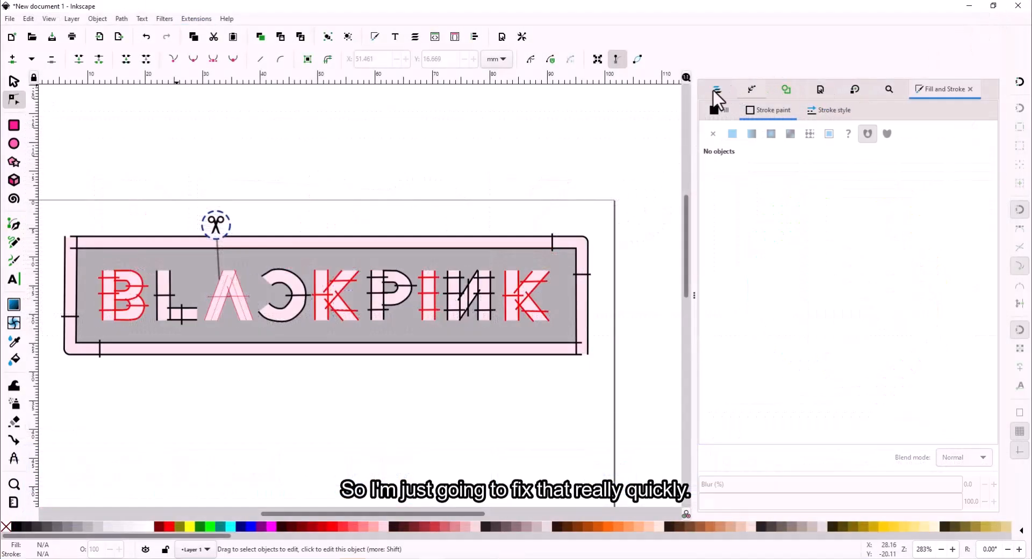
click(716, 90)
key(ctrl+a)
click(844, 141)
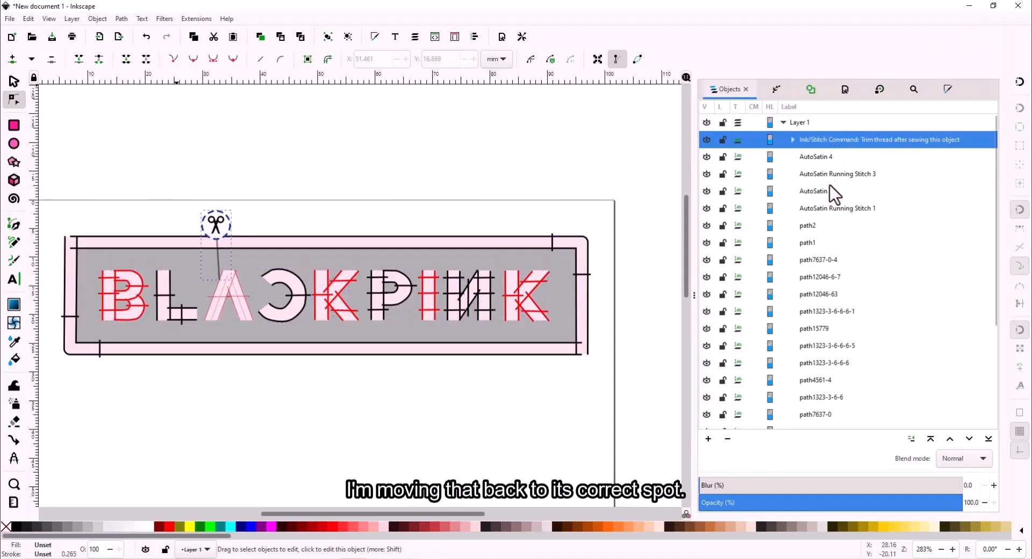
click(850, 210)
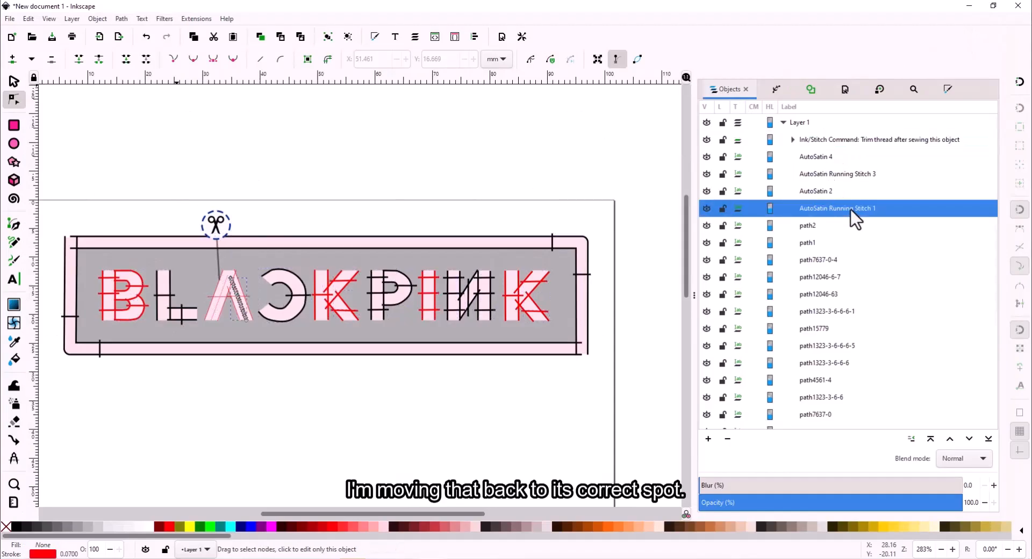
shift+click(833, 143)
right_click(833, 143)
click(887, 282)
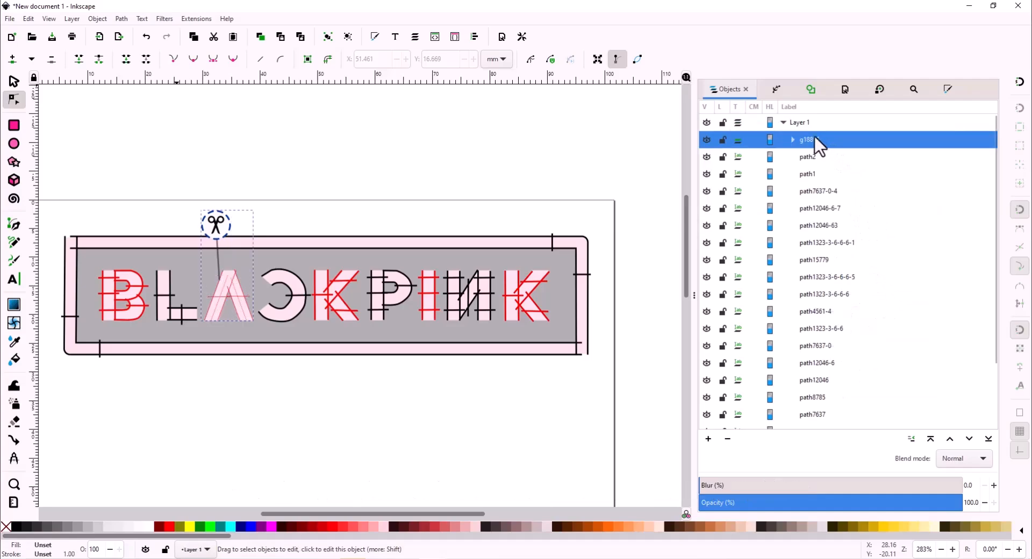
- Locate the L's paths, then send the A's group g18896 to the bottom of the stack
click(183, 312)
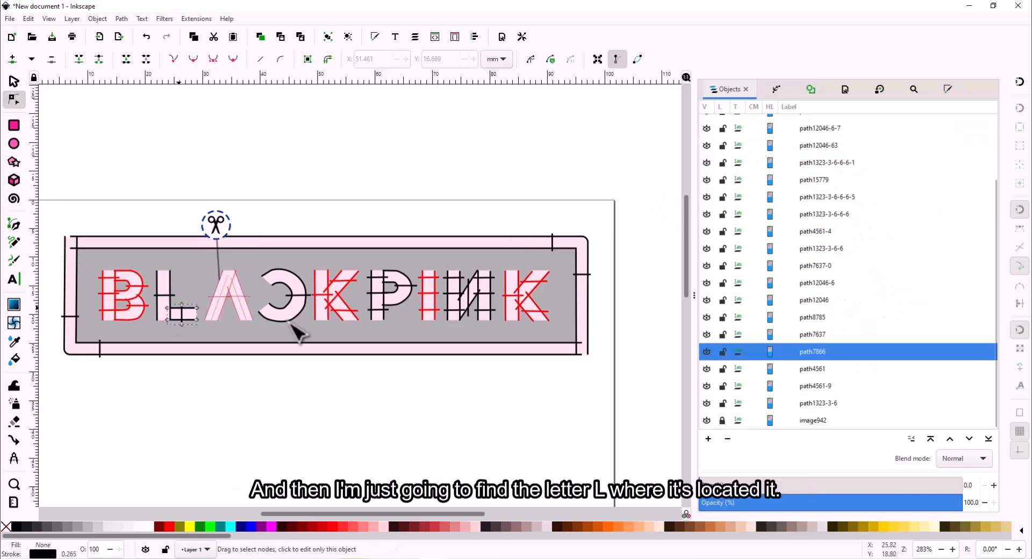
click(816, 335)
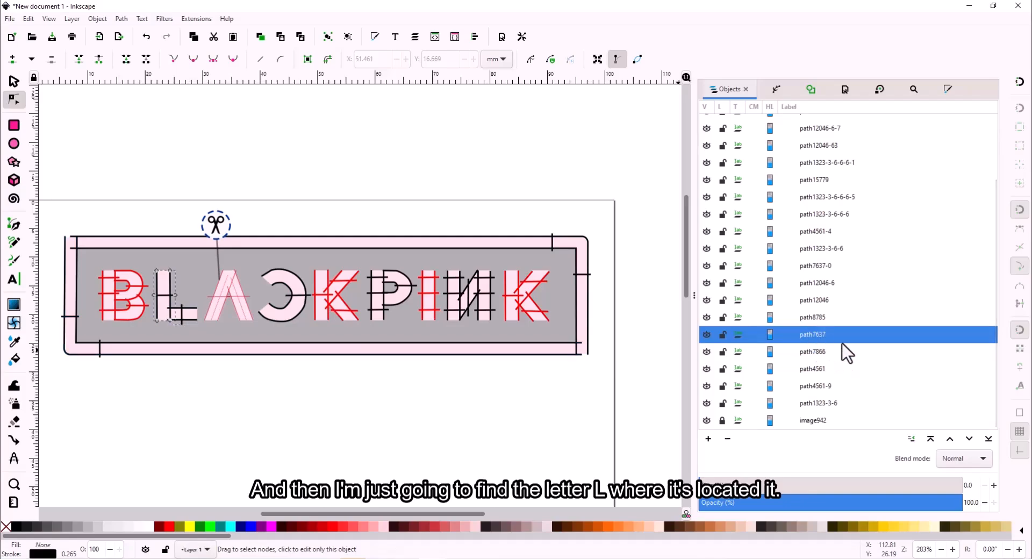
scroll(845, 247, up, 3)
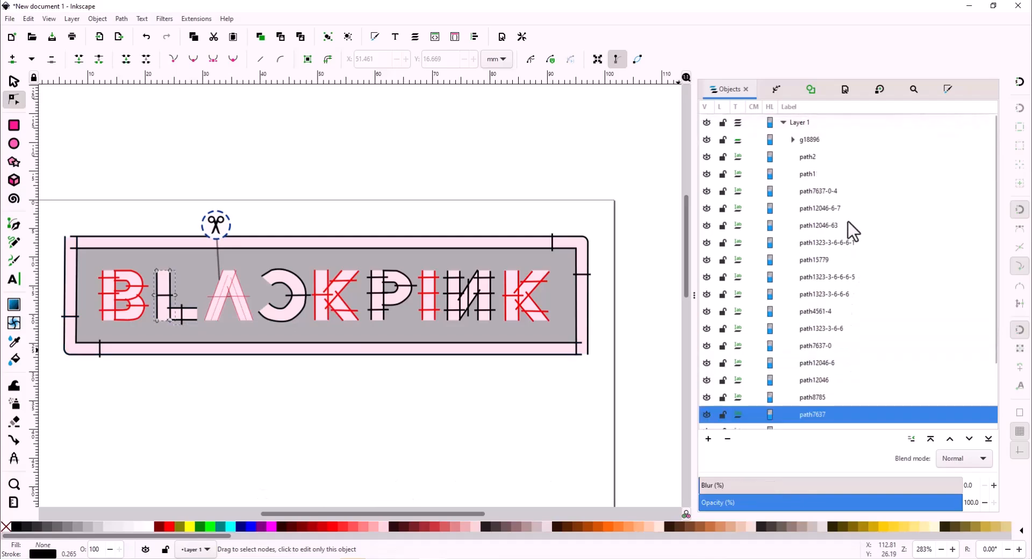
click(811, 141)
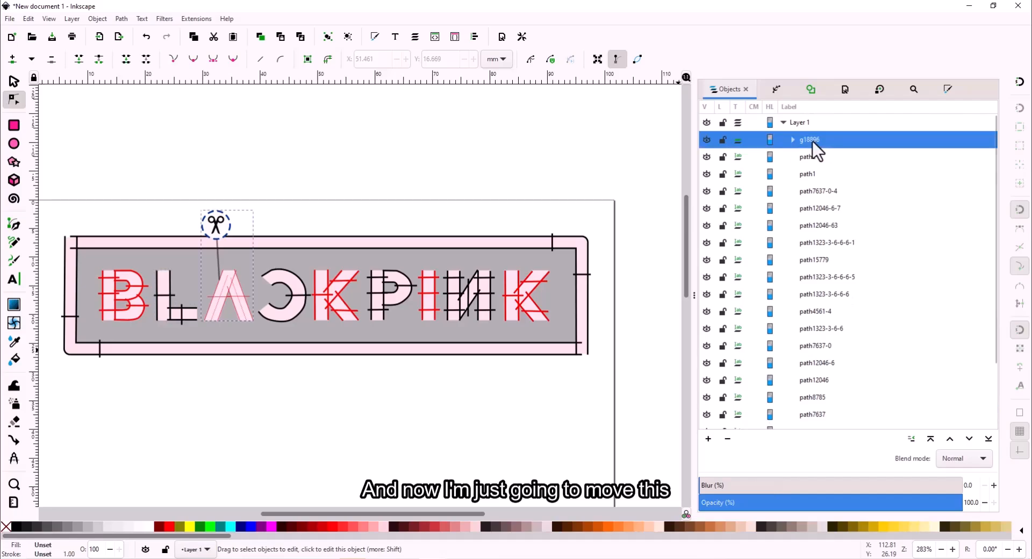
click(988, 438)
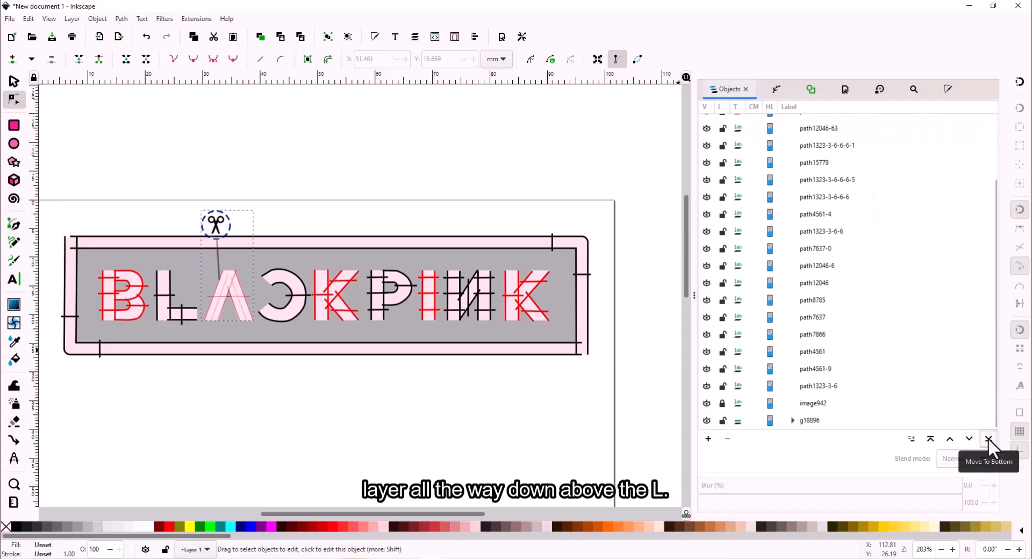
- Raise group g18896 twice so it sits just above the L's path7637
click(812, 422)
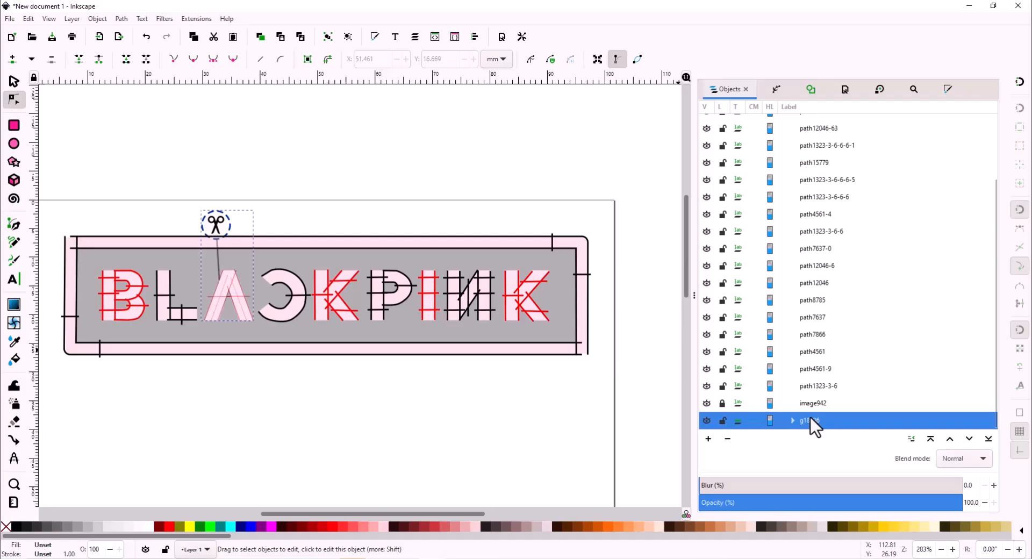
click(951, 438)
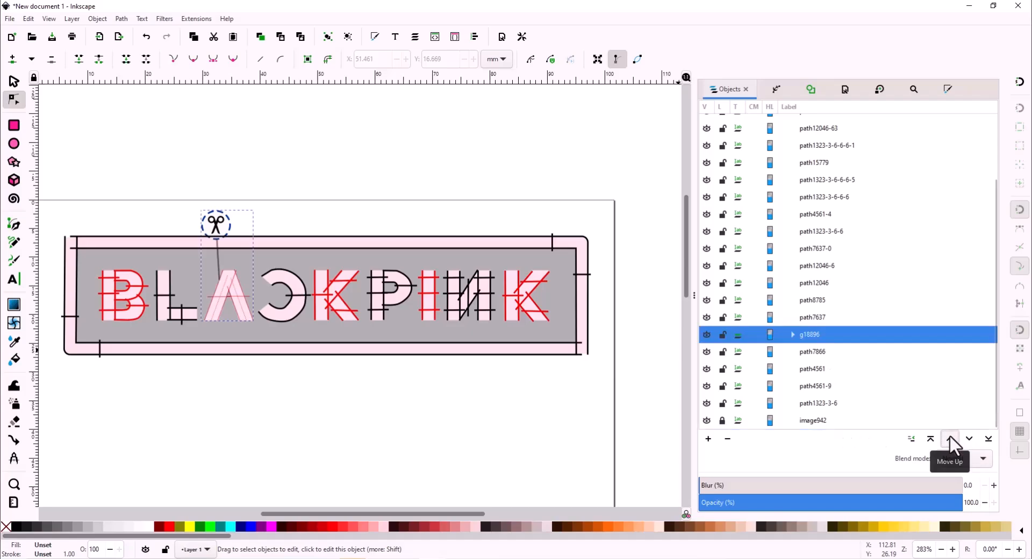
click(950, 437)
click(850, 333)
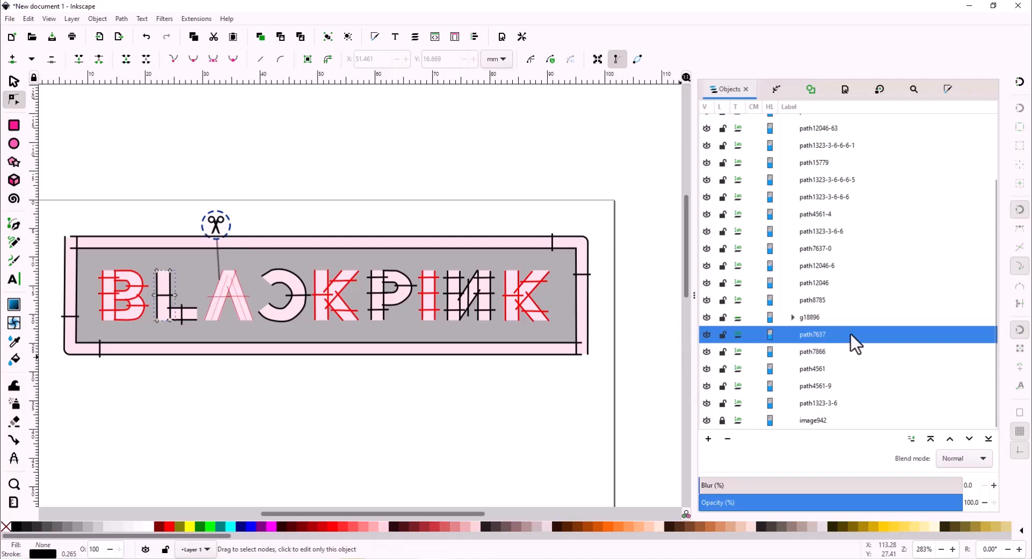
mouse_move(56, 193)
mouse_down()
mouse_move(569, 410)
mouse_move(575, 348)
mouse_up()
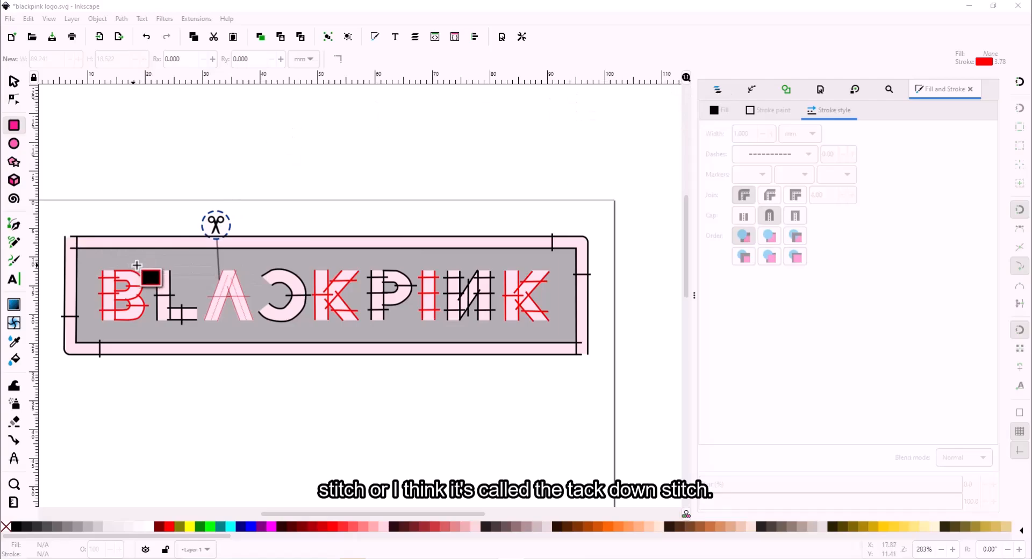
- Draw a rectangle around the logo frame and set its running stitch length to 4 mm
drag(70, 242, 585, 342)
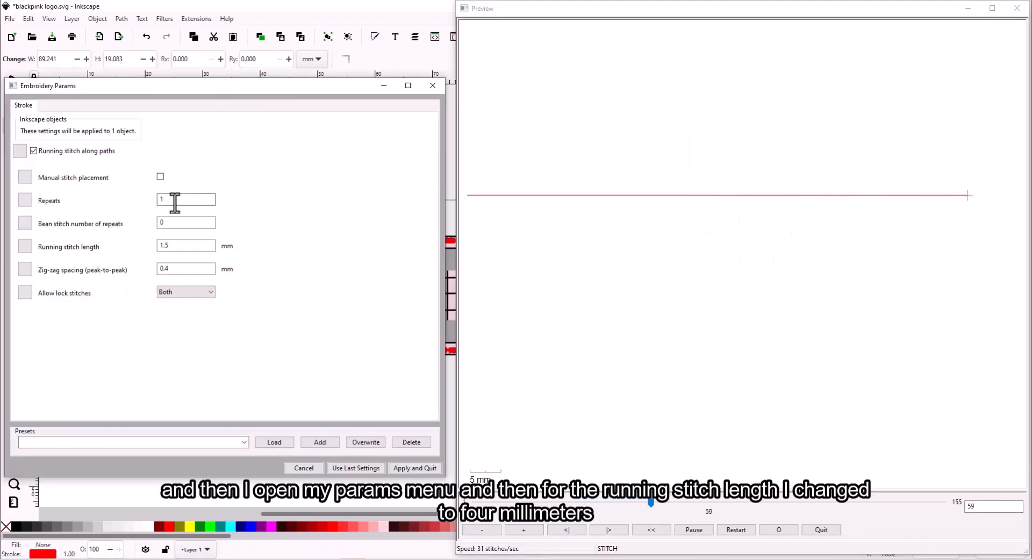
drag(179, 246, 147, 242)
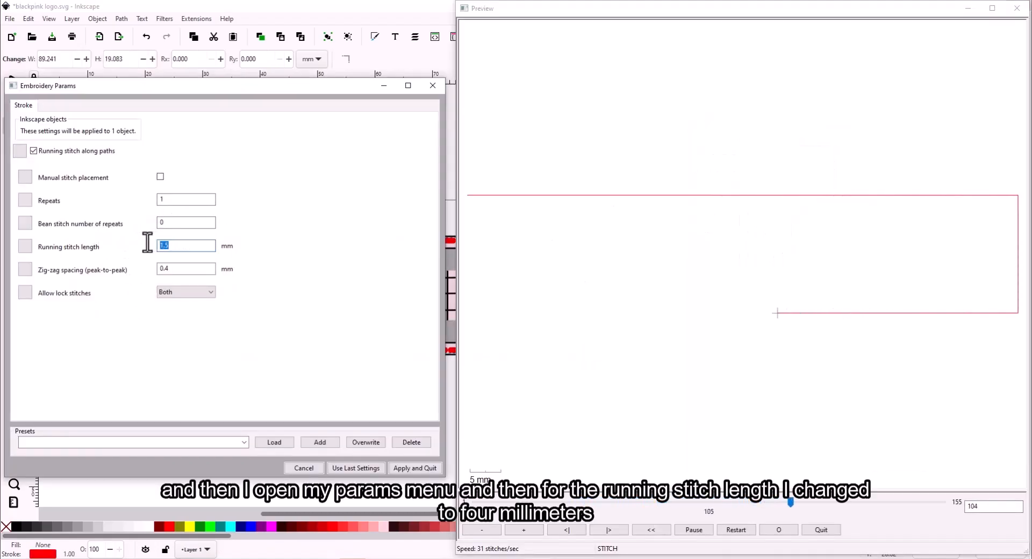
text(4)
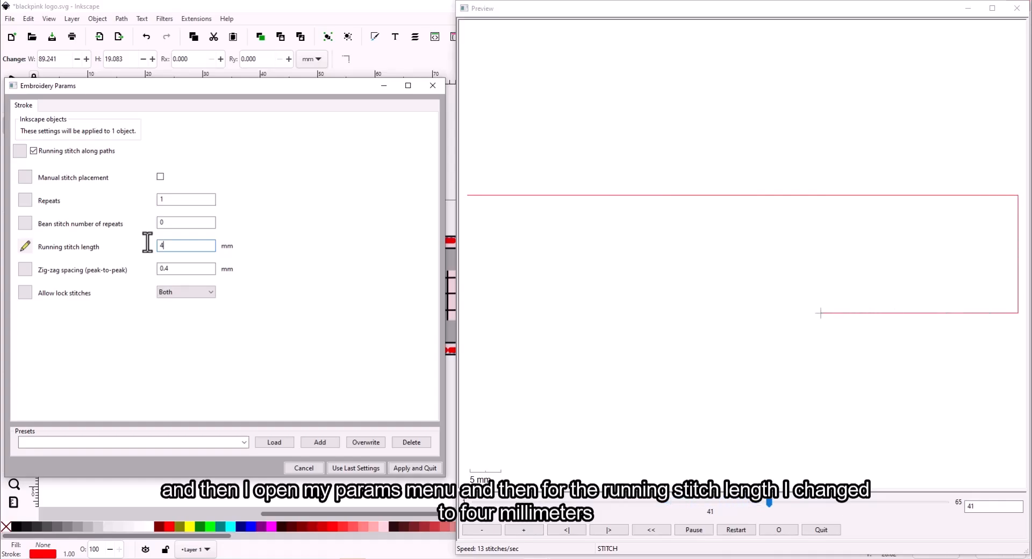
- Apply the stitch settings, send the rectangle to the bottom, and hide the background image beneath it
click(416, 467)
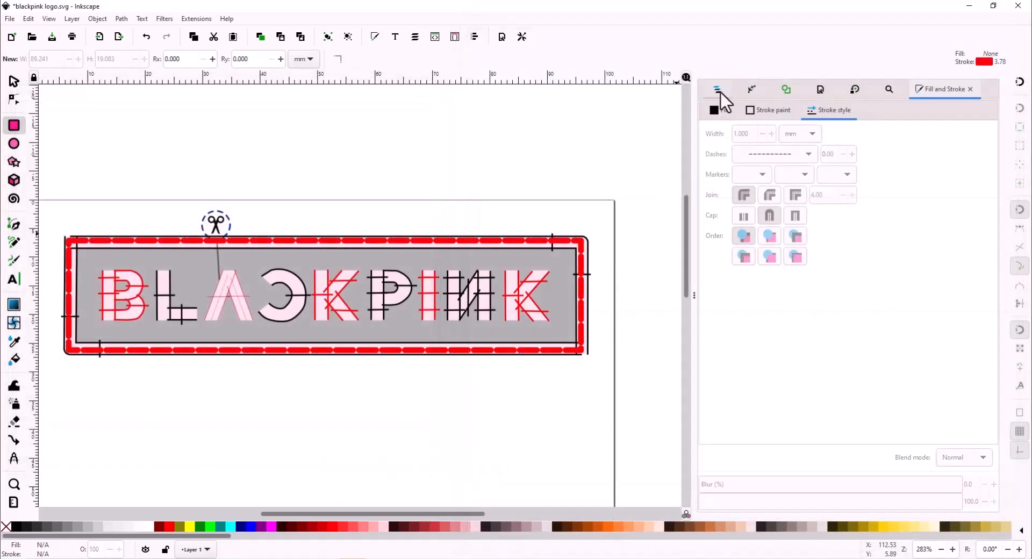
click(725, 90)
click(989, 439)
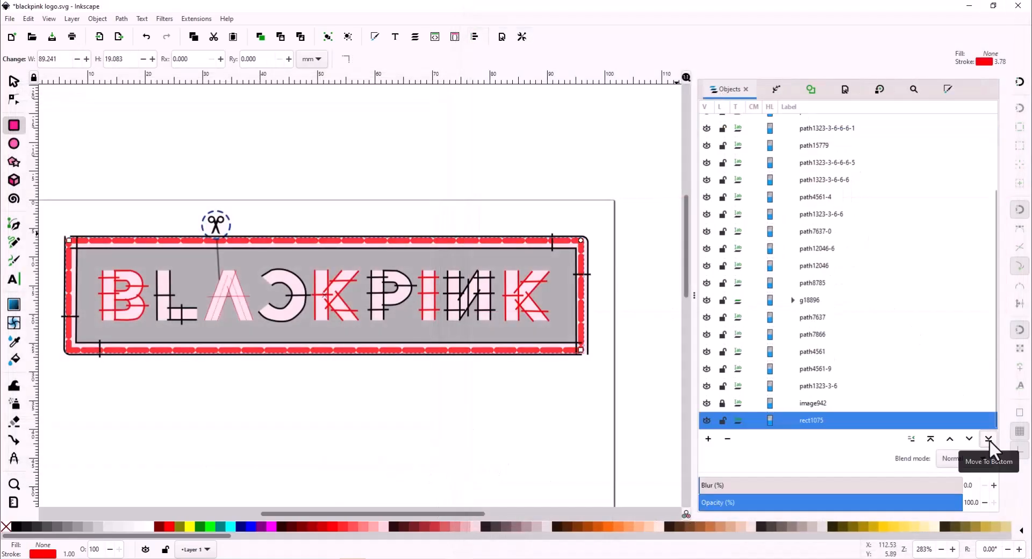
click(812, 405)
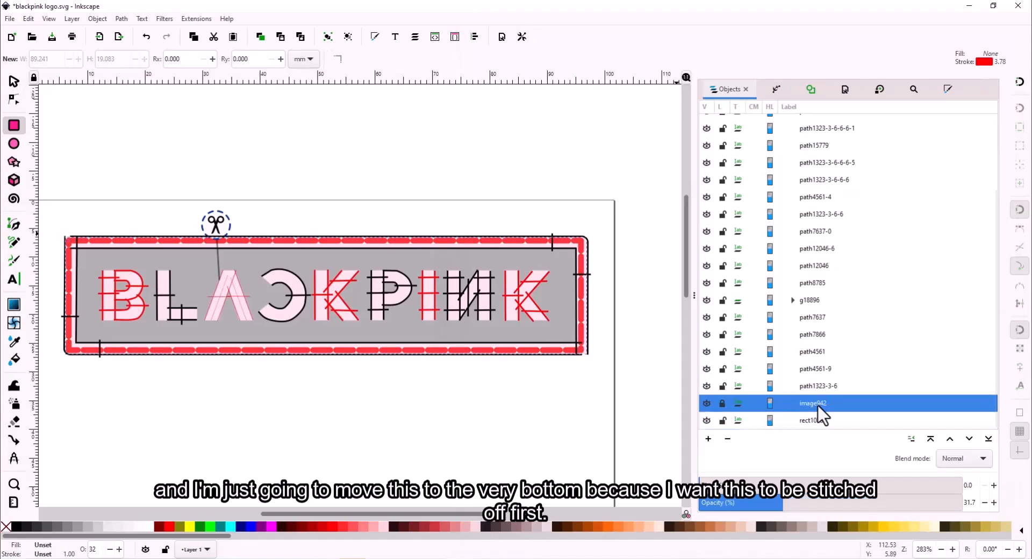
click(706, 403)
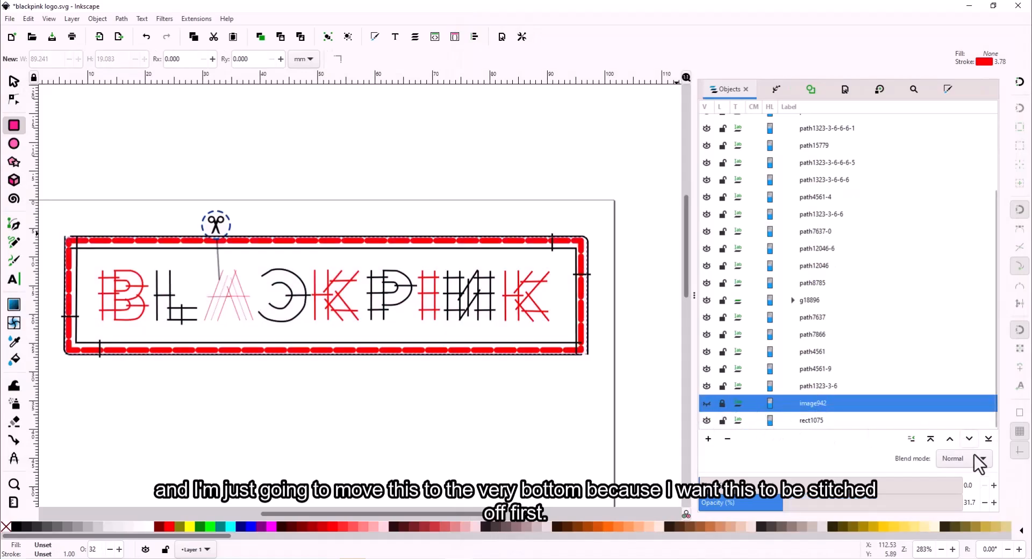
click(969, 439)
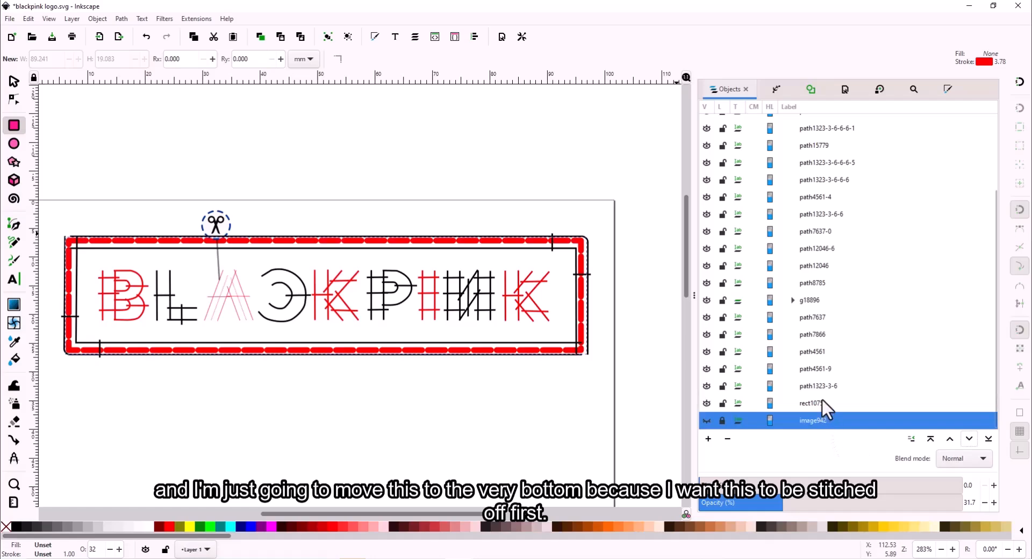
- Make the basting rectangle's stroke black
click(822, 402)
click(946, 90)
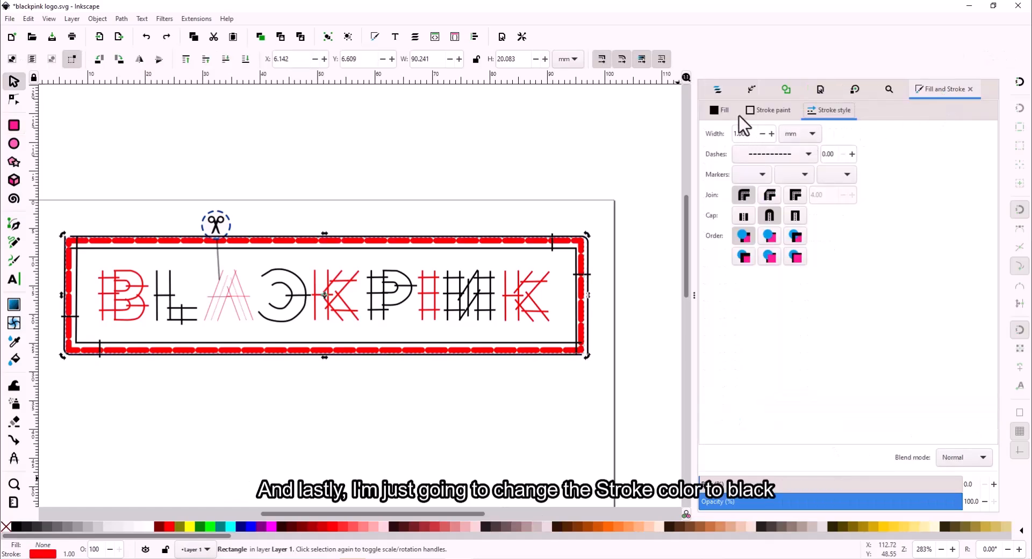
click(747, 112)
drag(808, 226, 779, 180)
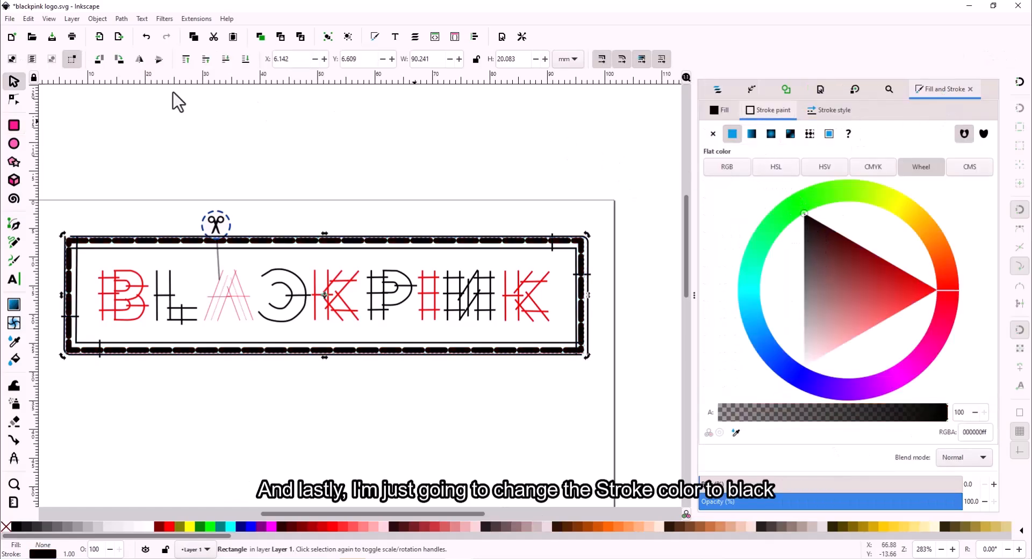
- Select every object in the BLACKPINK design
drag(62, 204, 263, 363)
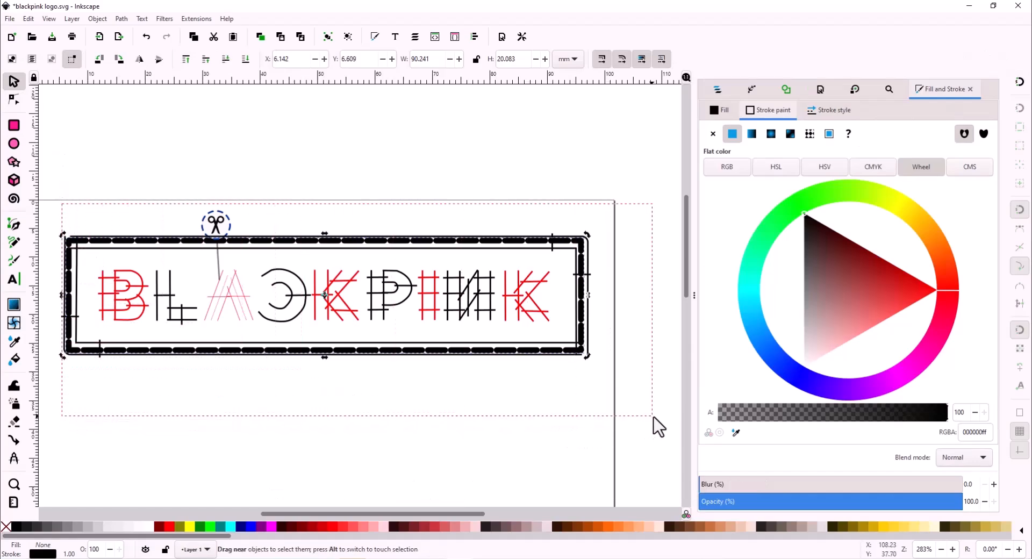
drag(659, 427, 656, 425)
click(197, 19)
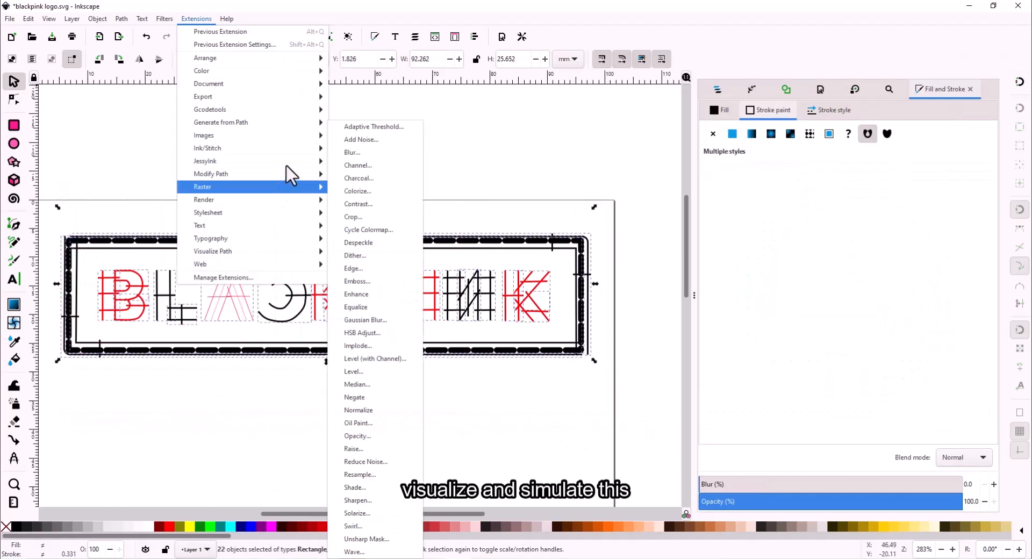
- Simulate the full 2101-stitch design to the end in realistic thread view, then close it
mouse_move(293, 150)
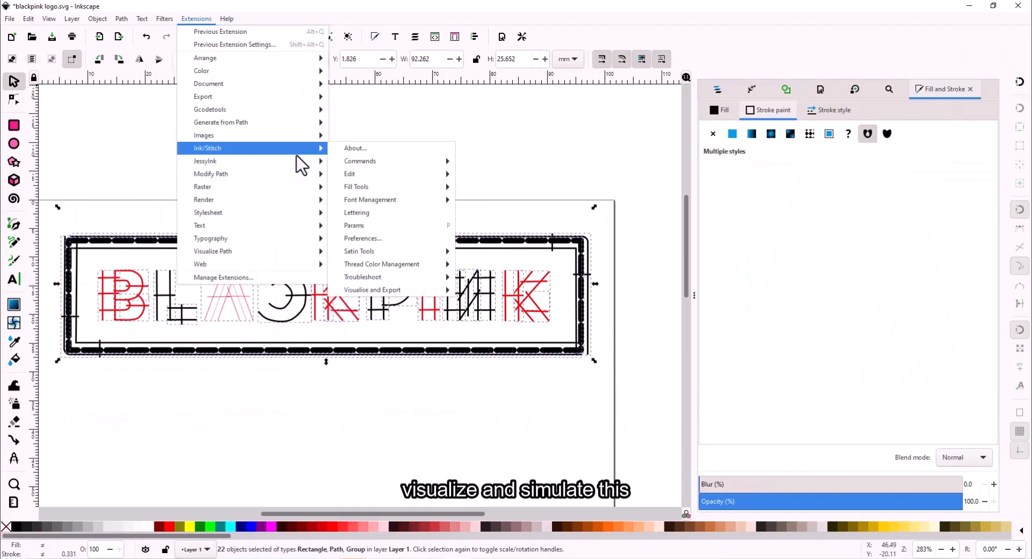
click(499, 316)
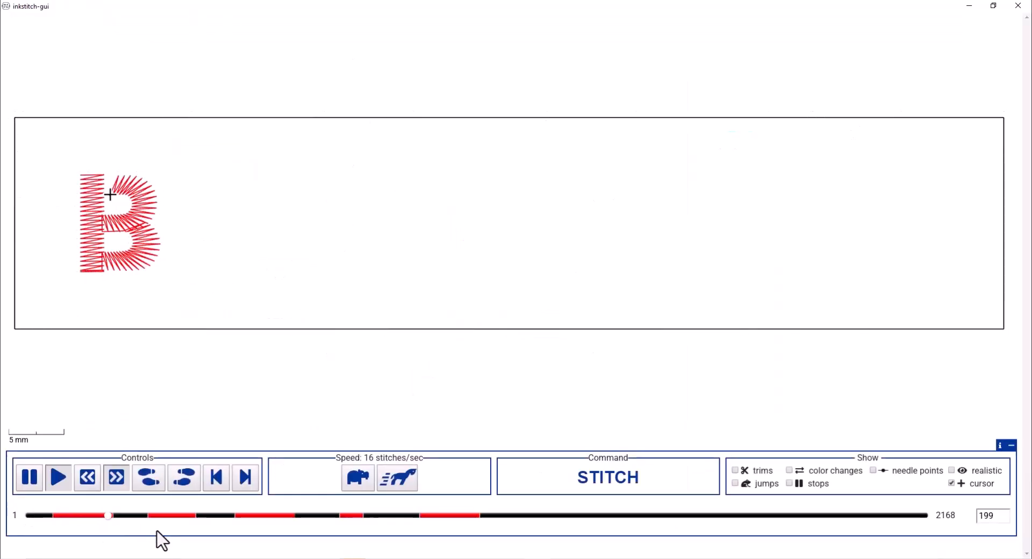
drag(131, 517, 929, 524)
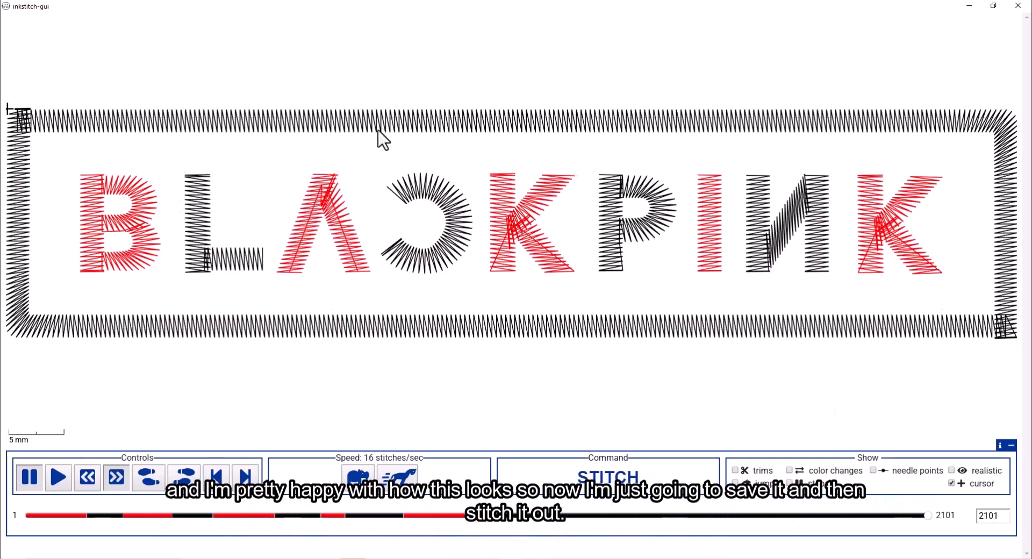
click(951, 470)
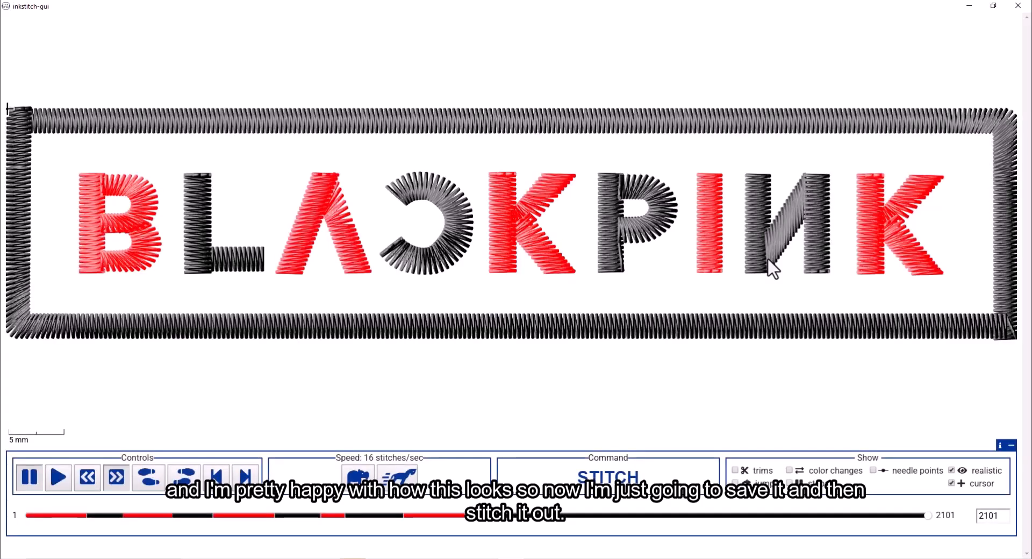
click(1017, 5)
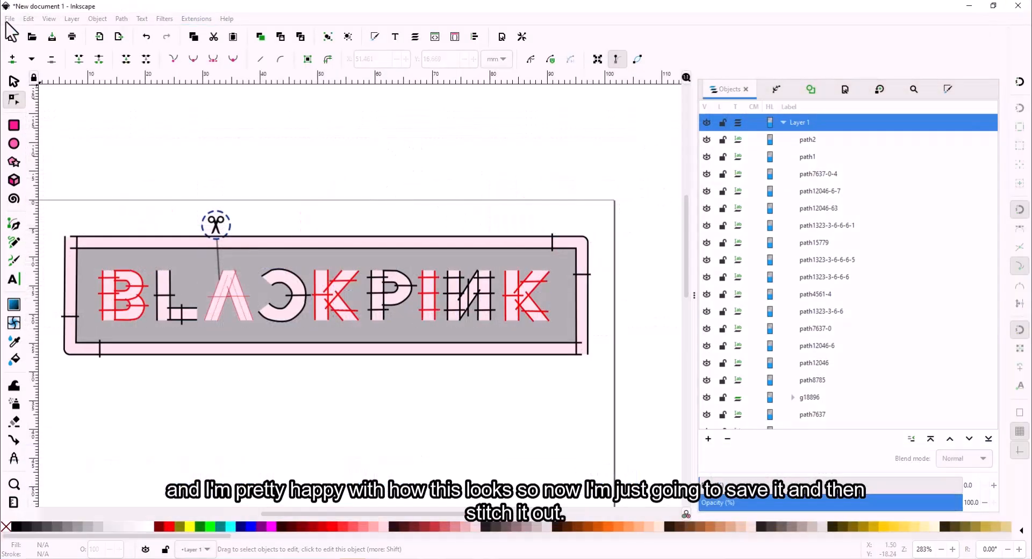
- Save the design as 'blackpink logo.svg' in Inkscape SVG format
click(10, 18)
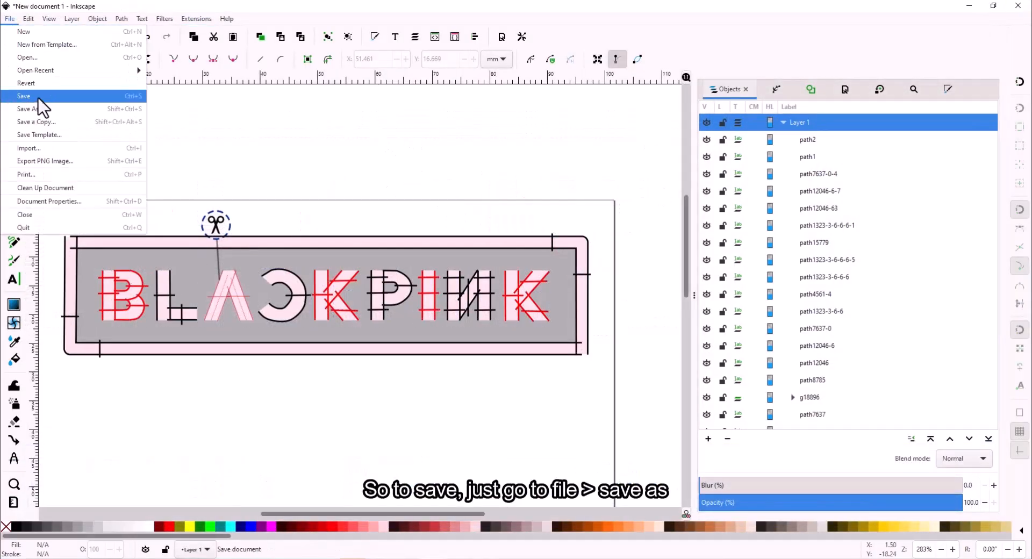
click(64, 109)
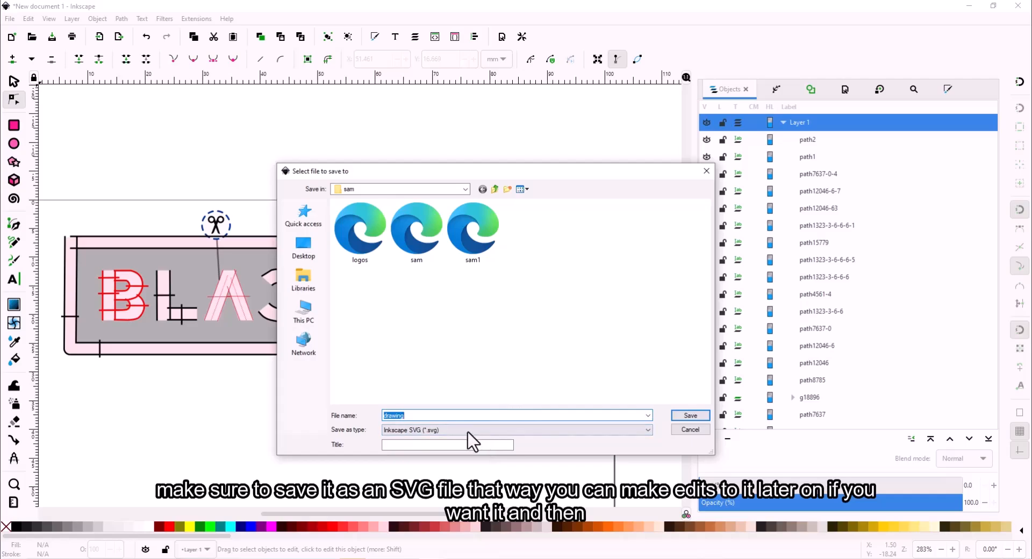
text(blacckpi)
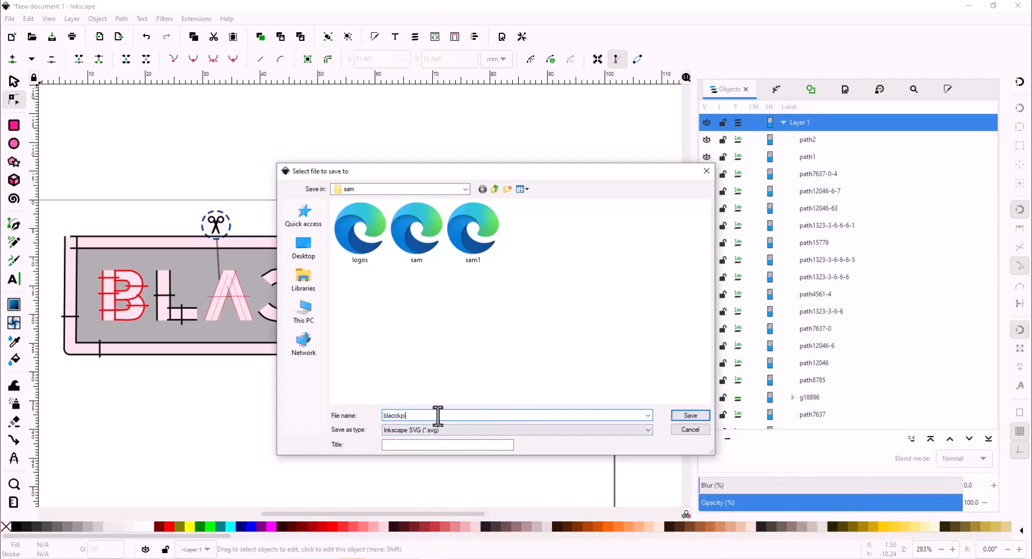
text(nk logo)
key(Return)
- Save another copy as blackpink logo.pes in Brother Embroidery Format
click(6, 20)
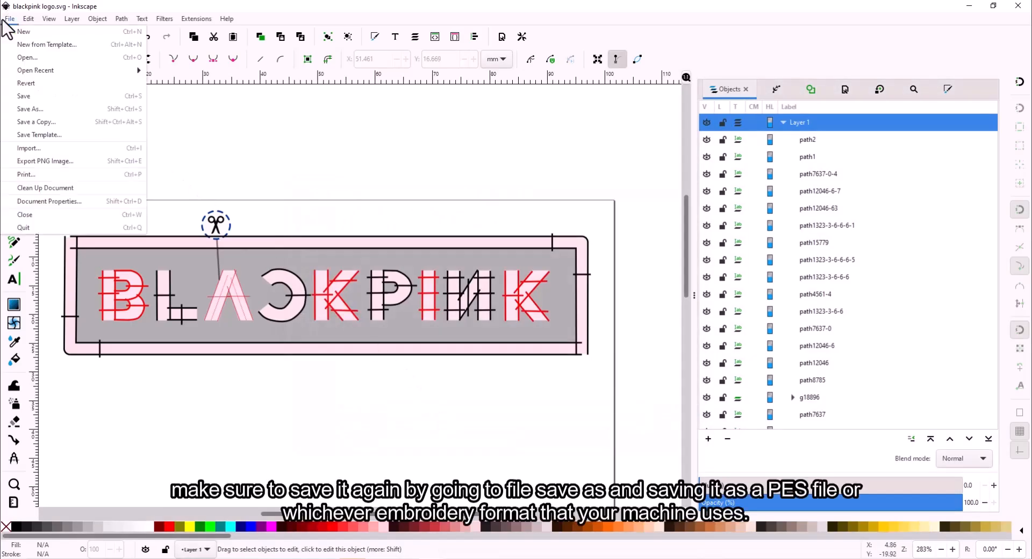
click(57, 109)
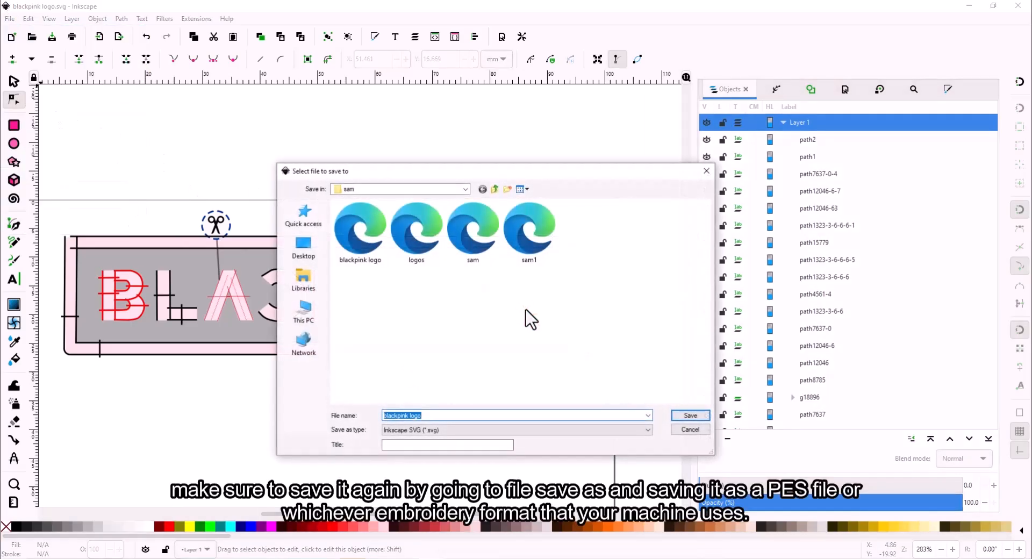
click(479, 432)
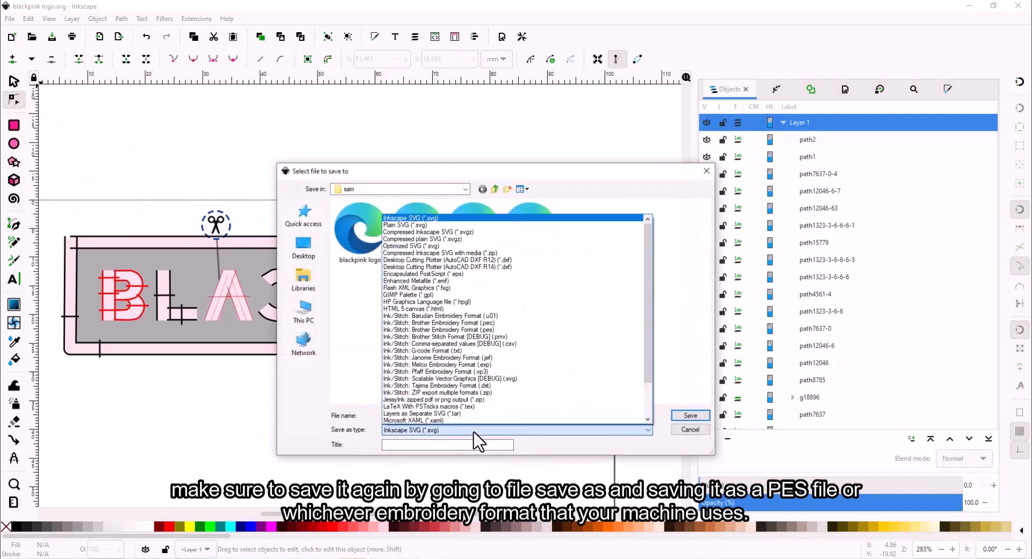
click(505, 334)
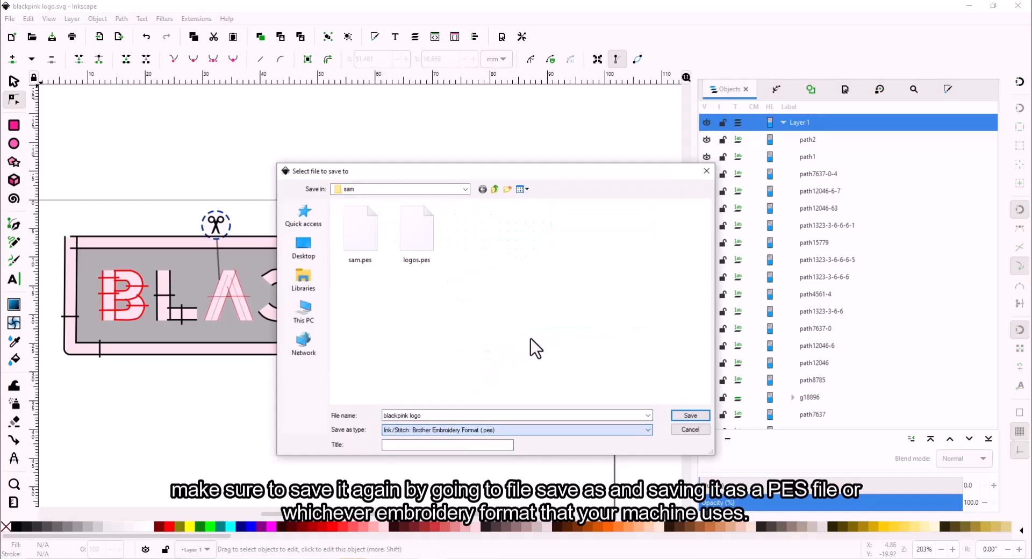
click(690, 416)
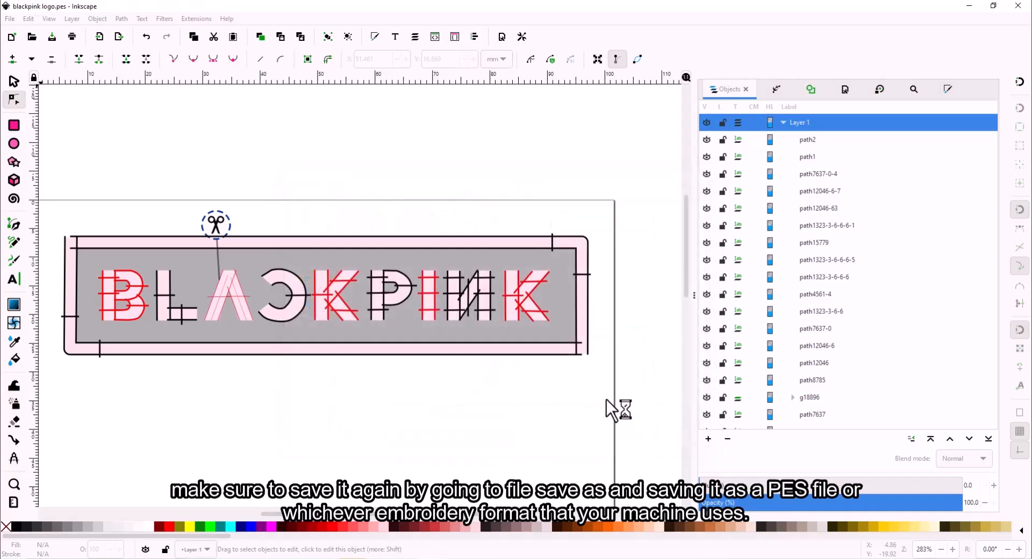
scroll(645, 393, down, 4)
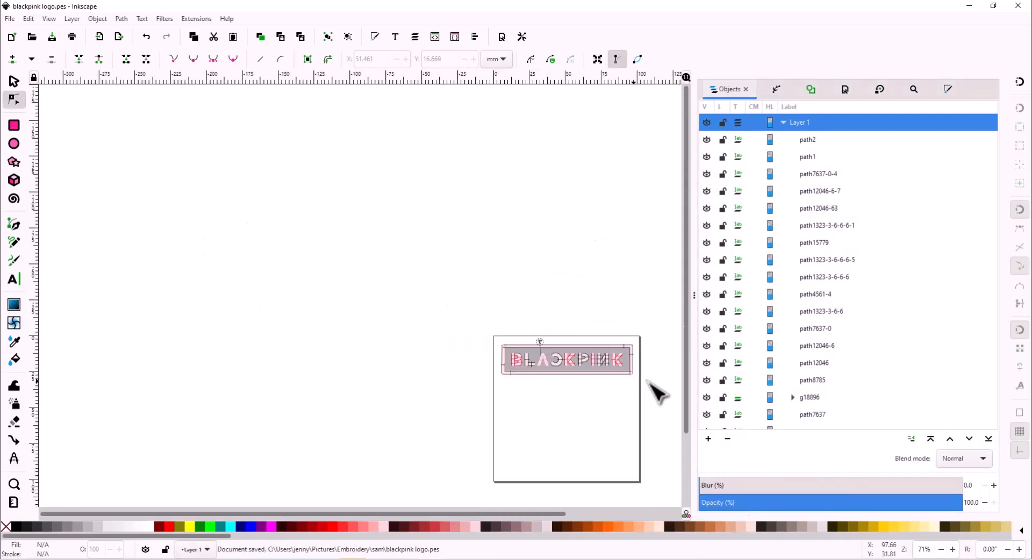
scroll(652, 395, up, 3)
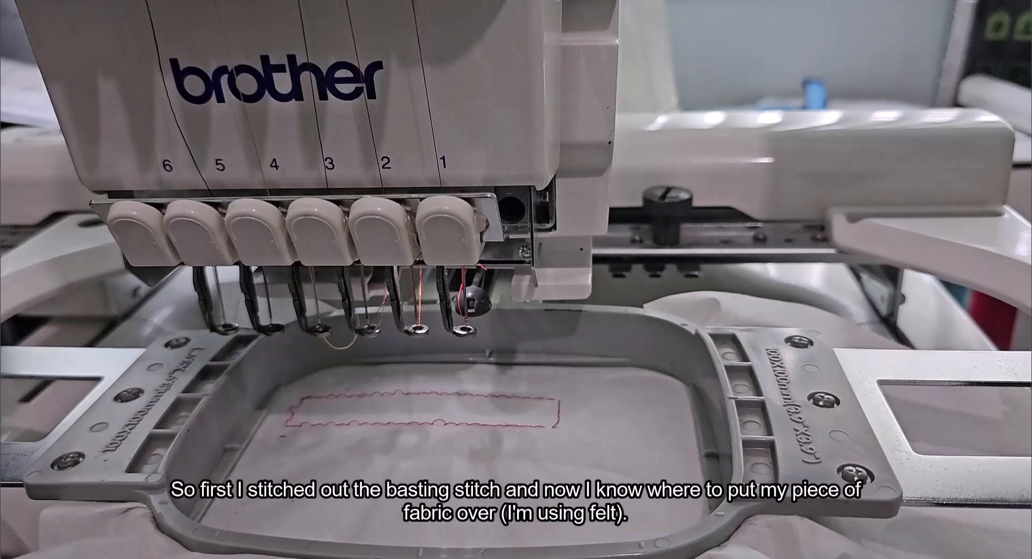